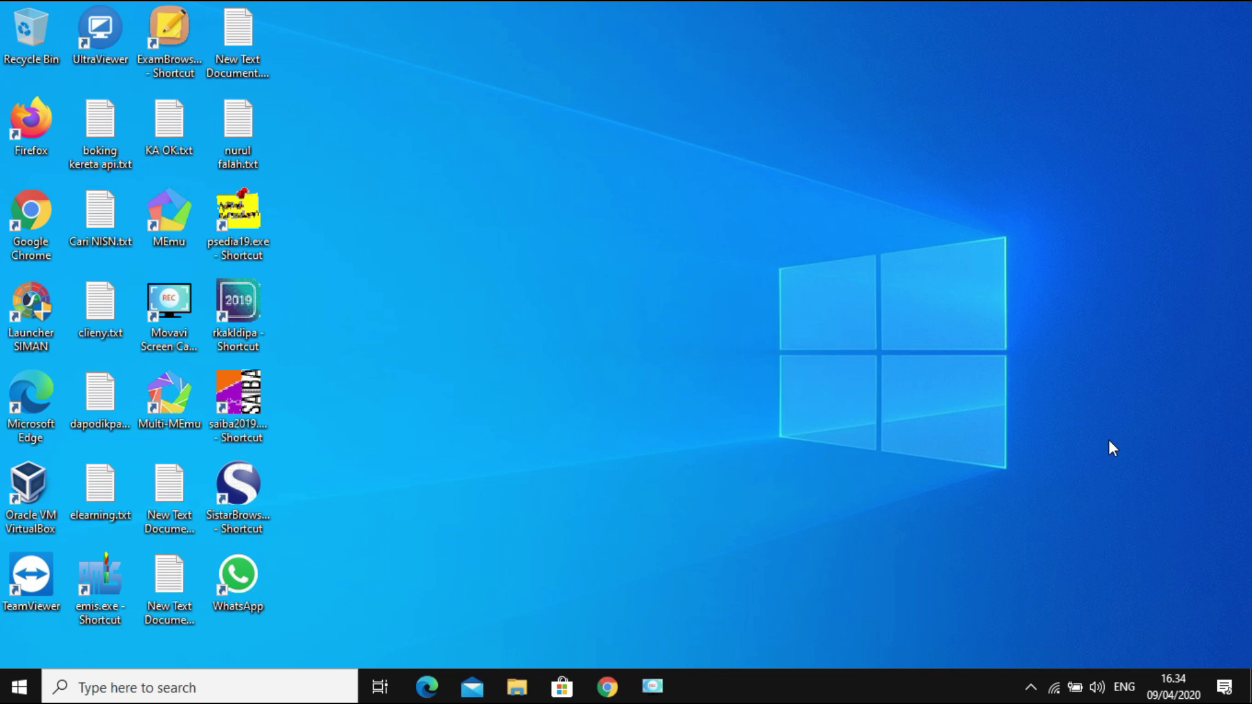
- Bring Chrome forward and open the Gmail message confirming the mtsn2asahan.com domain registration
left_click(607, 687)
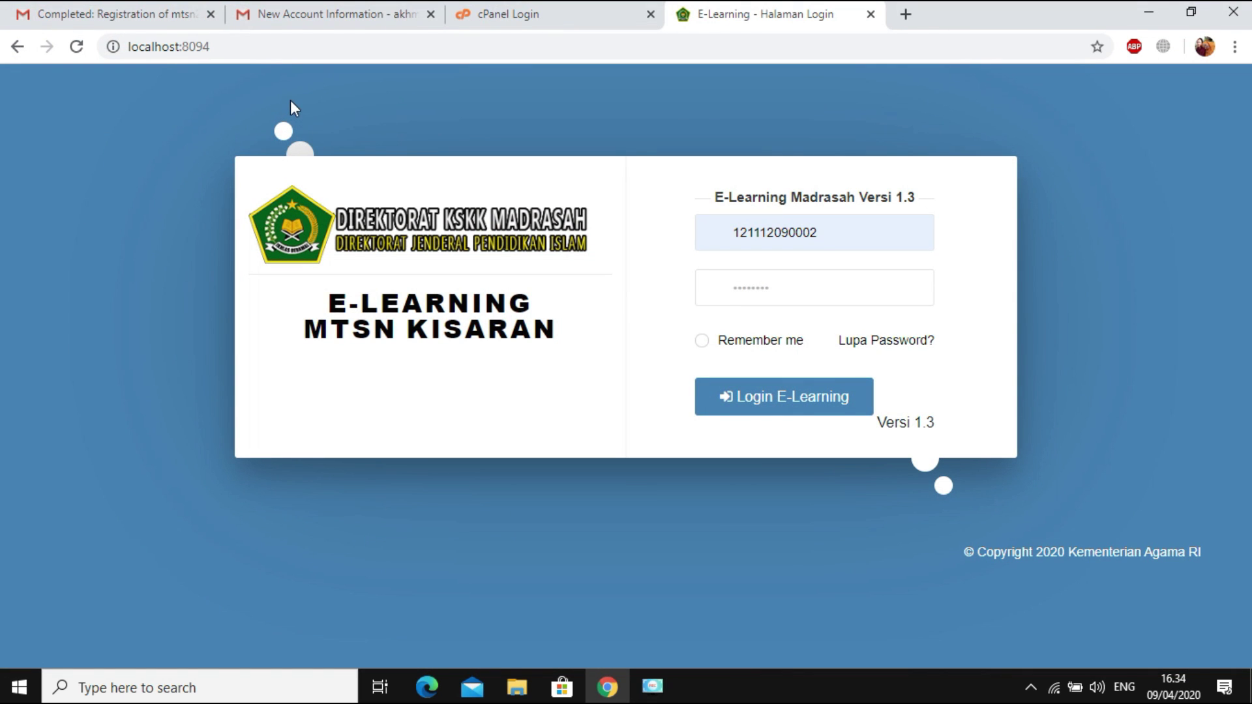
left_click(139, 17)
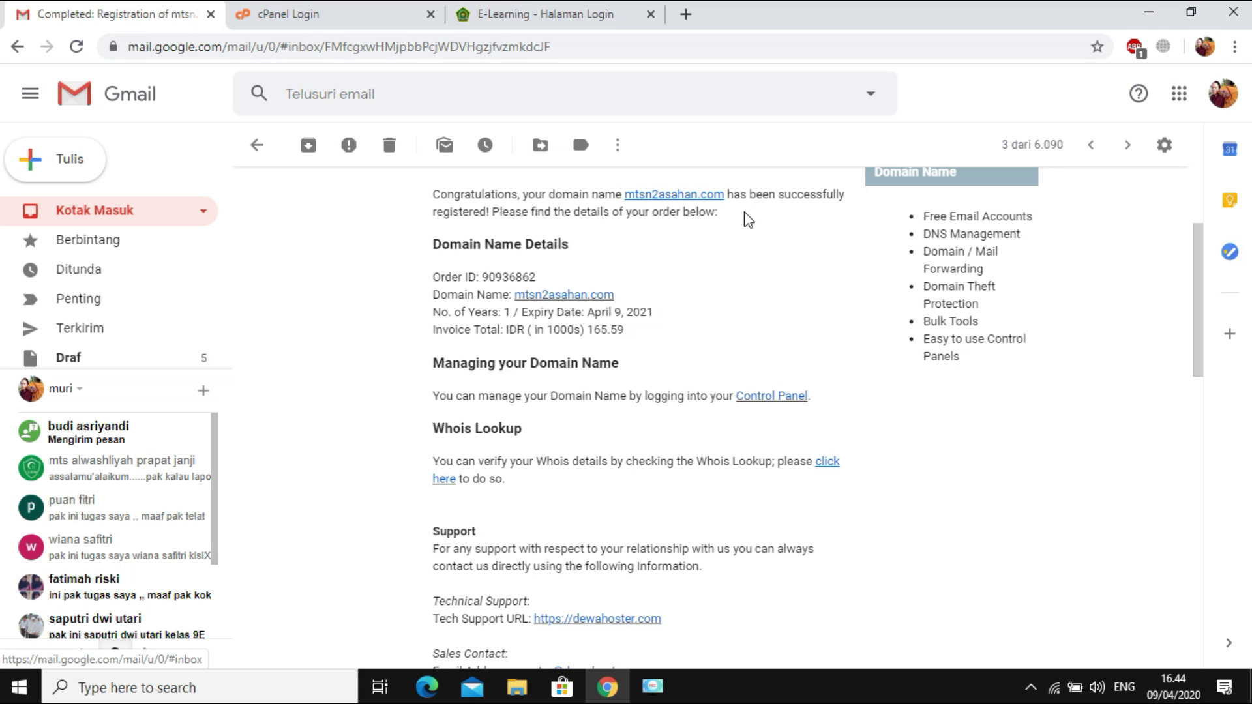
- Switch to the cPanel login page at rinjani.dewahoster.com:2083
left_click(308, 16)
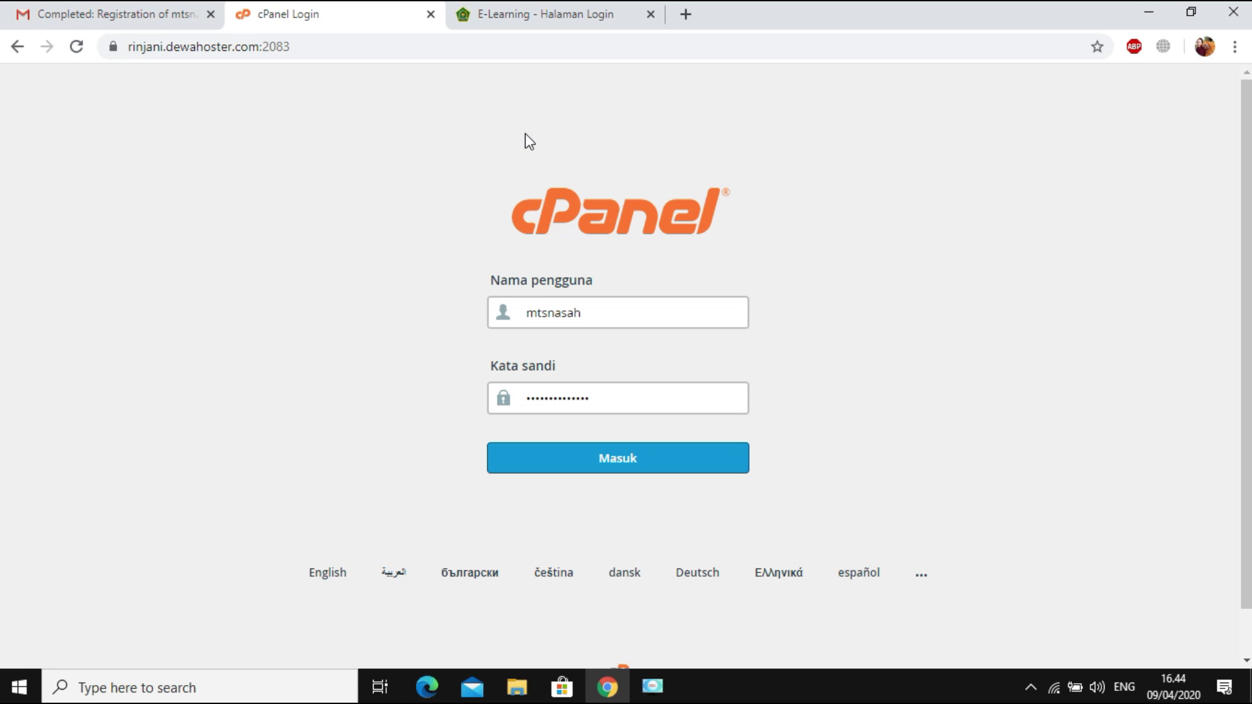
left_click(339, 44)
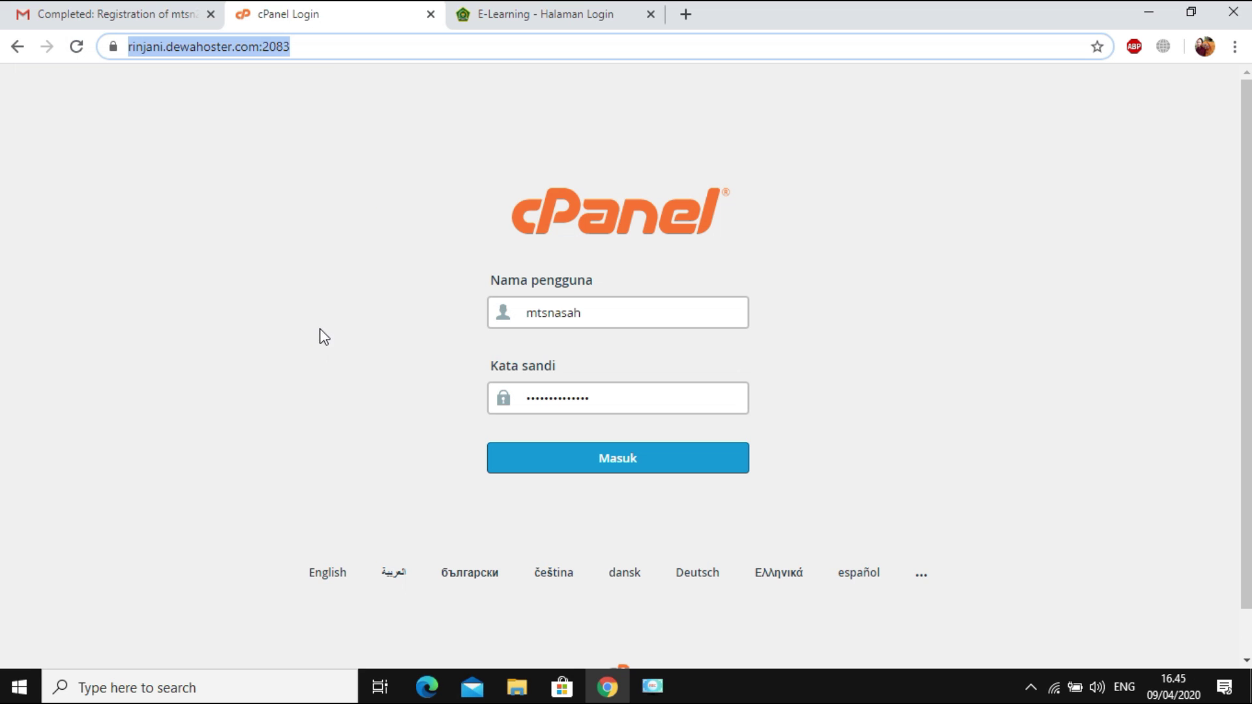
- Create a new empty folder named Elearning in Documents
left_click(519, 693)
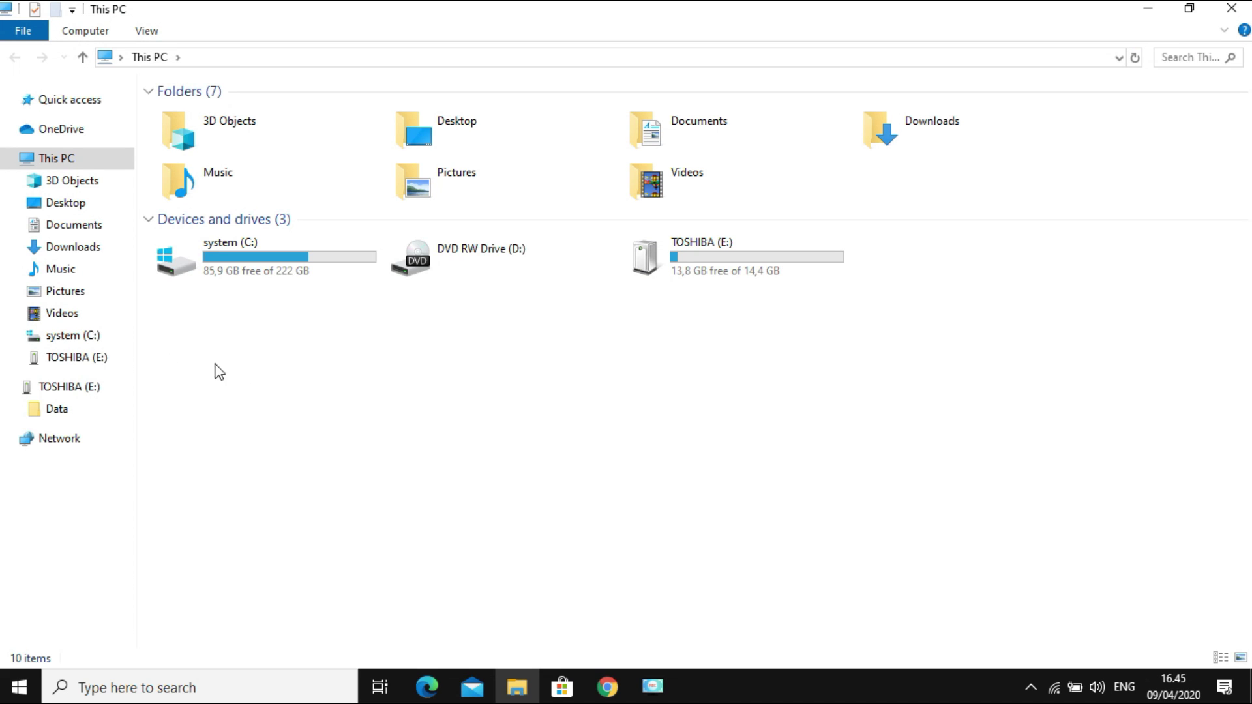
left_click(75, 225)
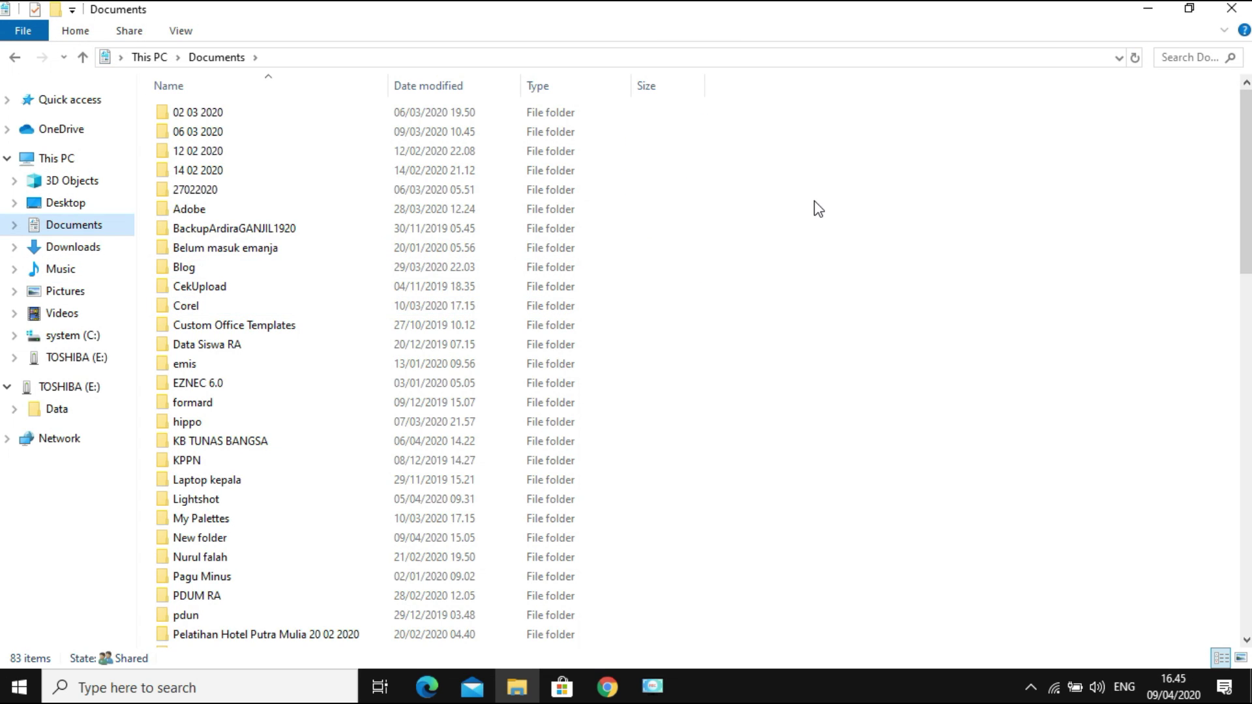
right_click(781, 187)
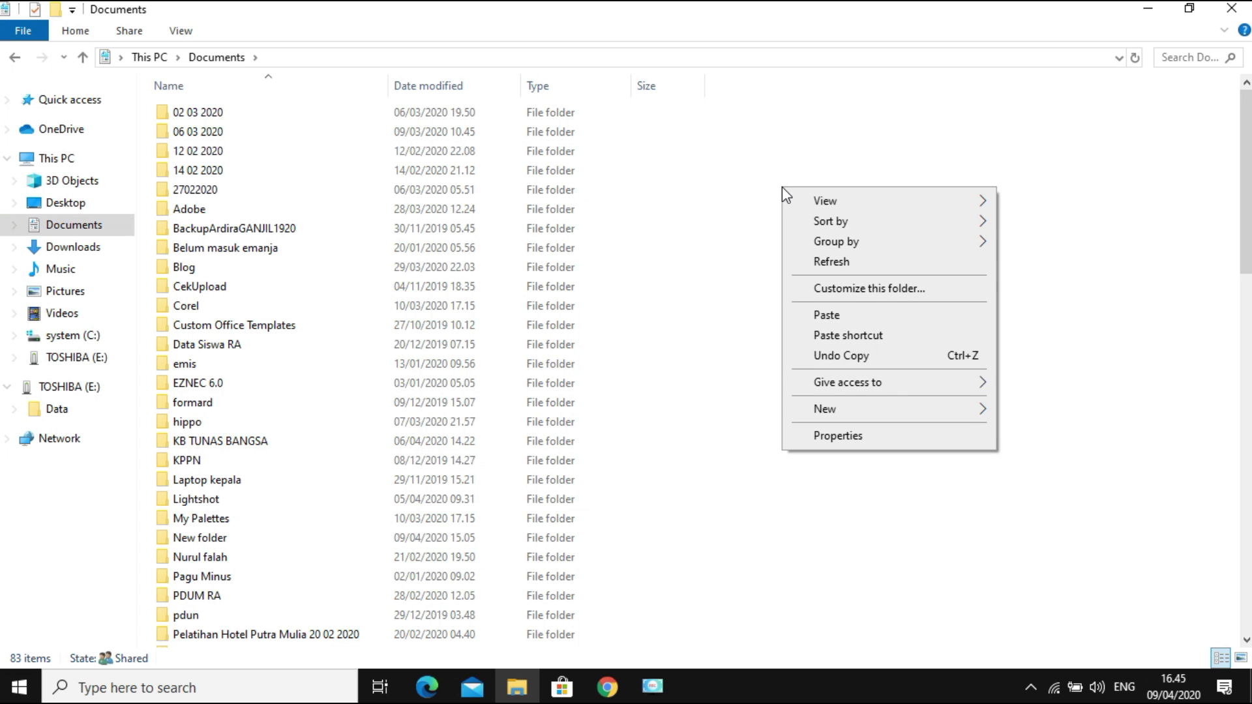
mouse_move(870, 402)
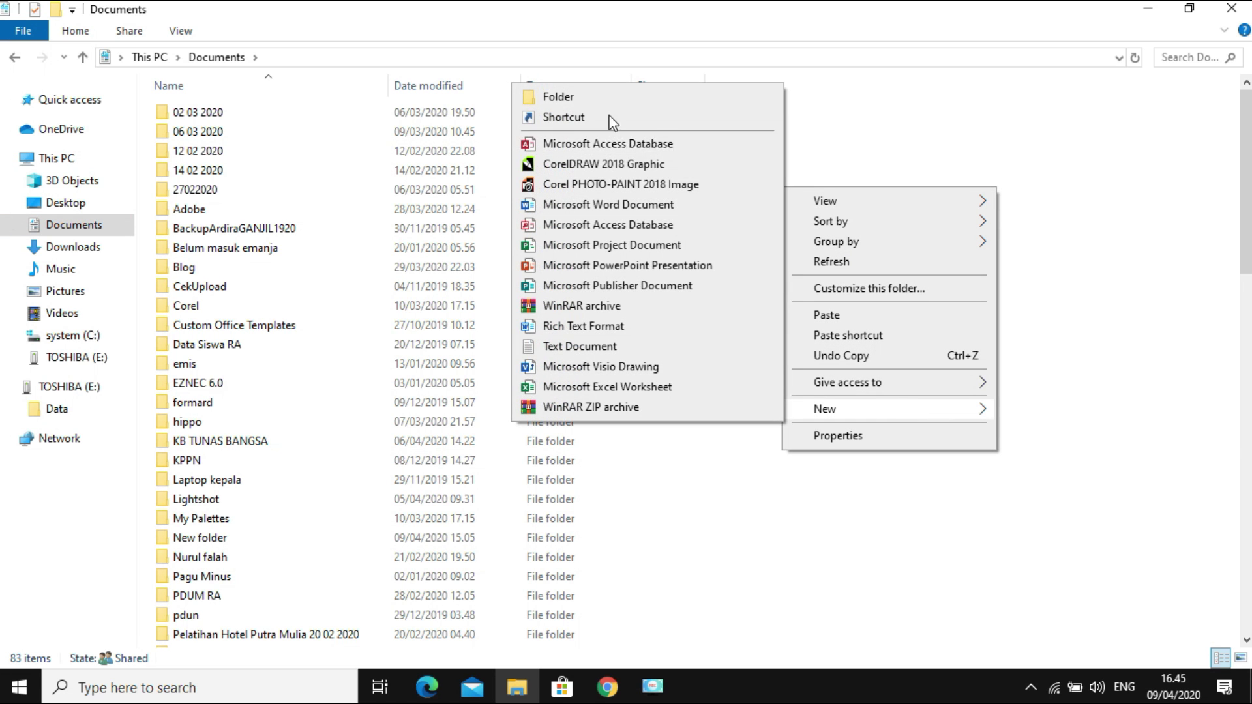
left_click(605, 97)
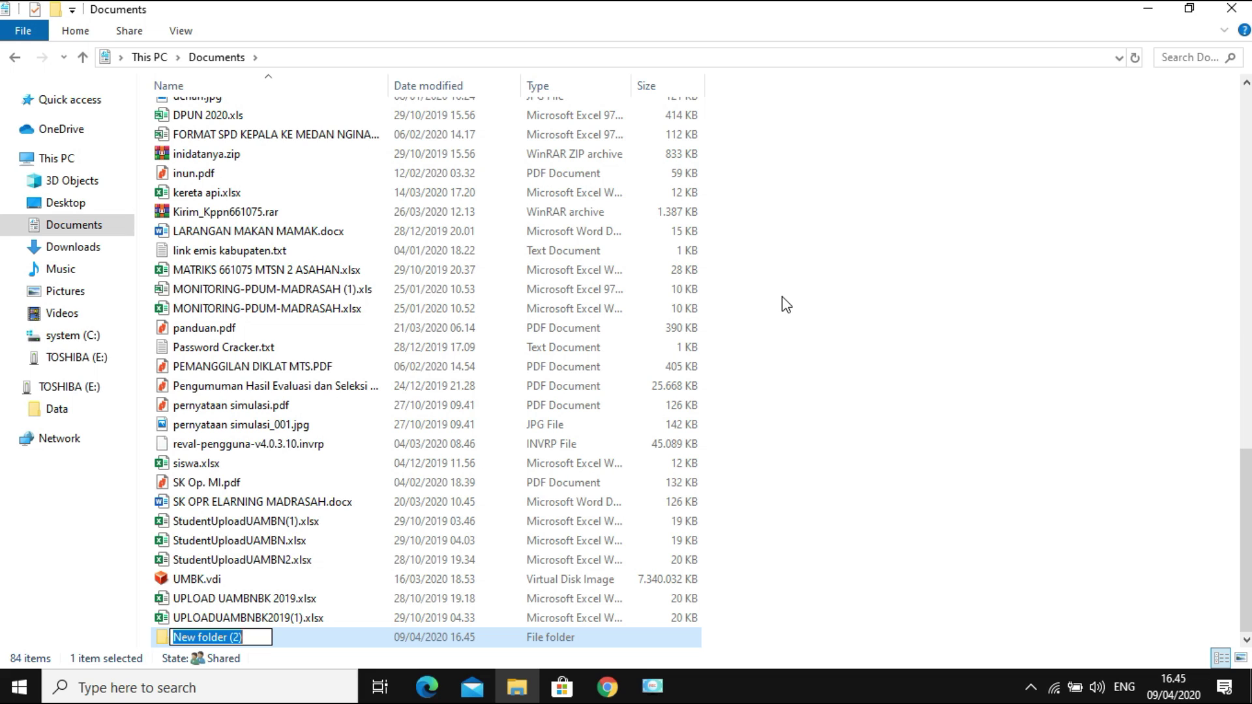
type("Elea")
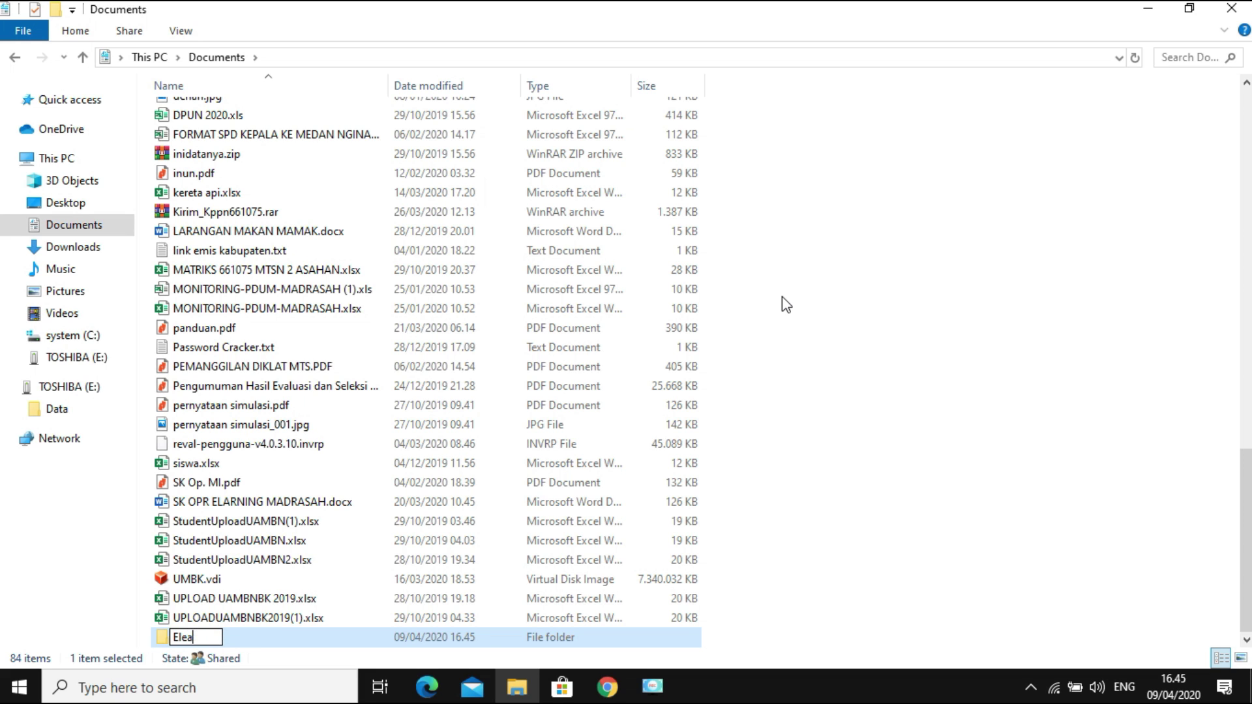
type("rning")
key("Return")
- Open the new Elearning folder, then browse to the TOSHIBA (E:) drive in a new window
double_click(163, 637)
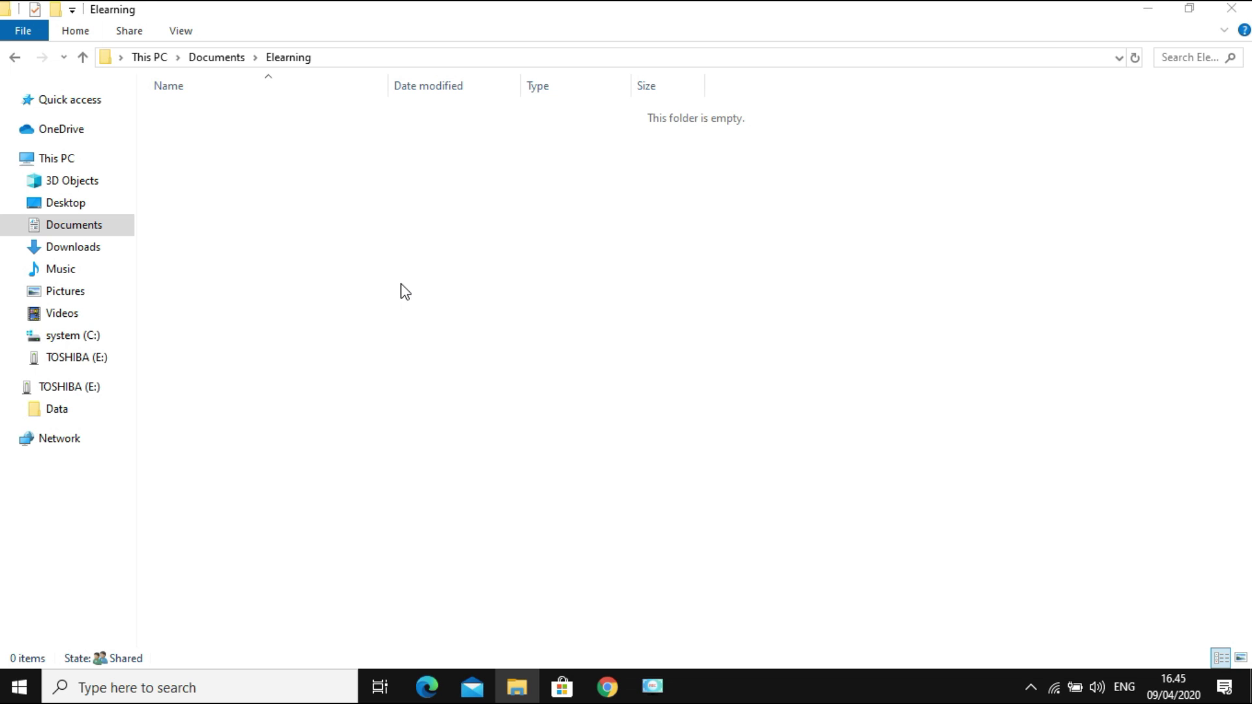
key("super+e")
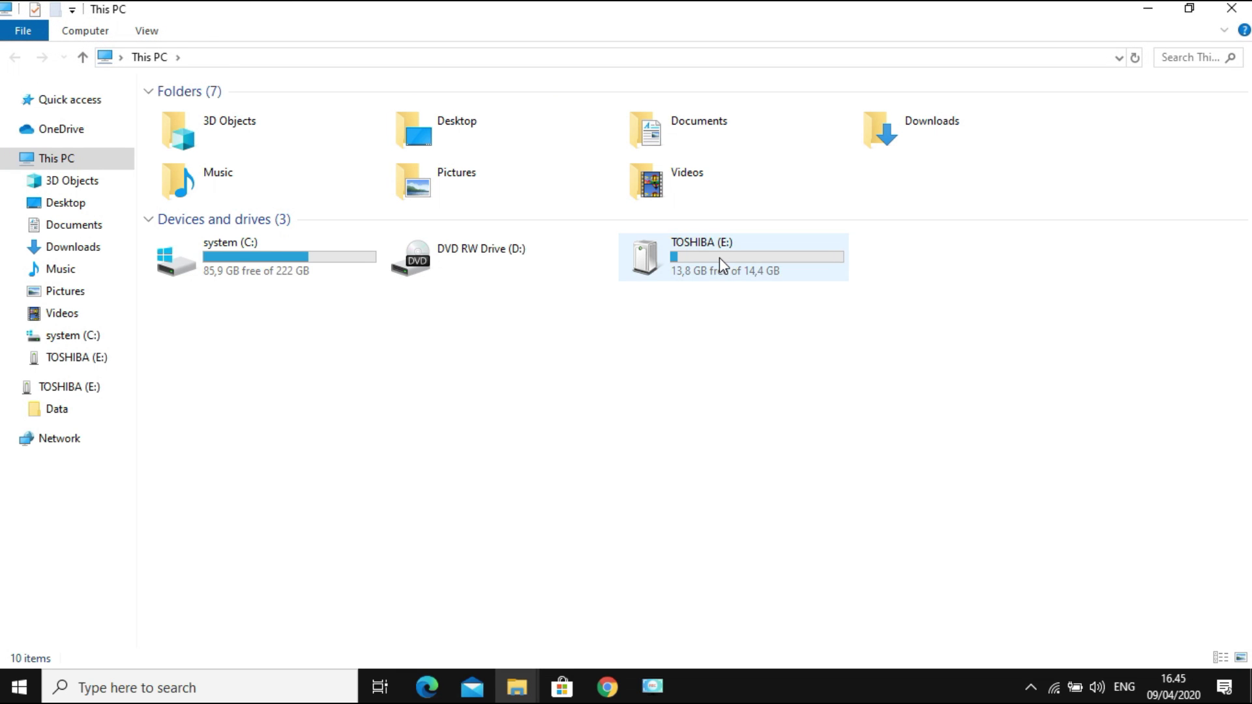
double_click(717, 261)
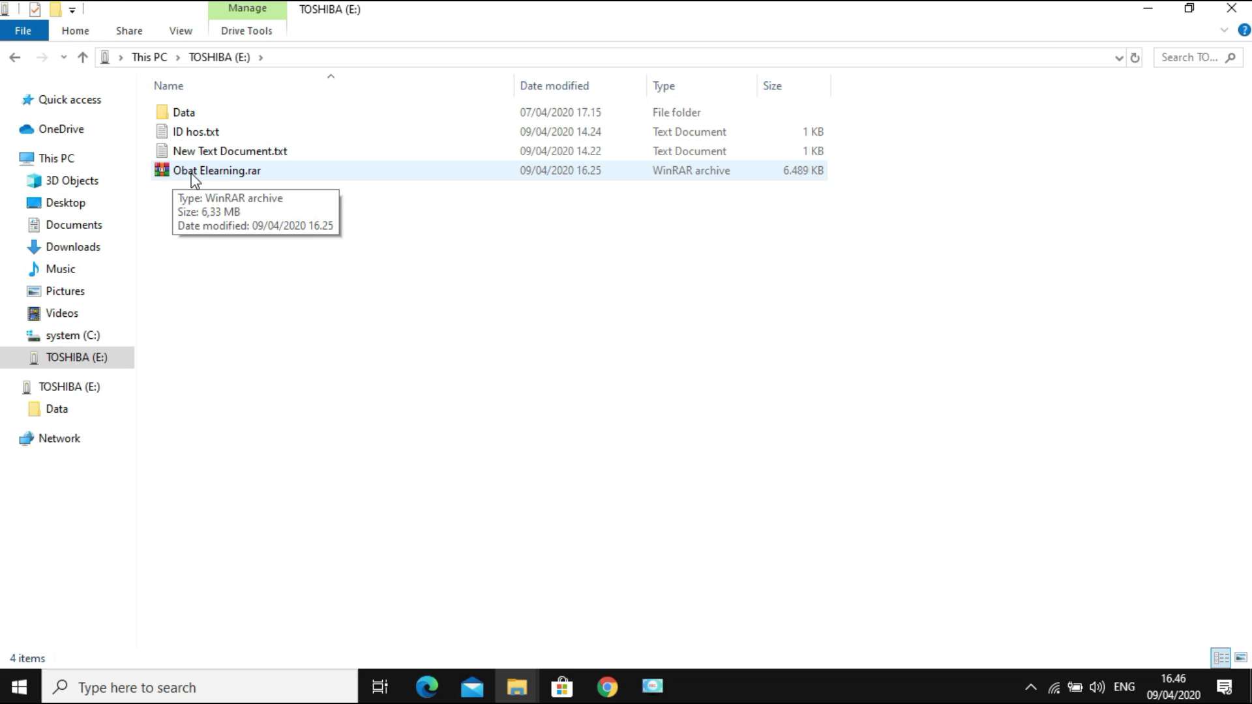
- Copy Obat Elearning.rar from the E: drive into Documents\Elearning
left_click(195, 176)
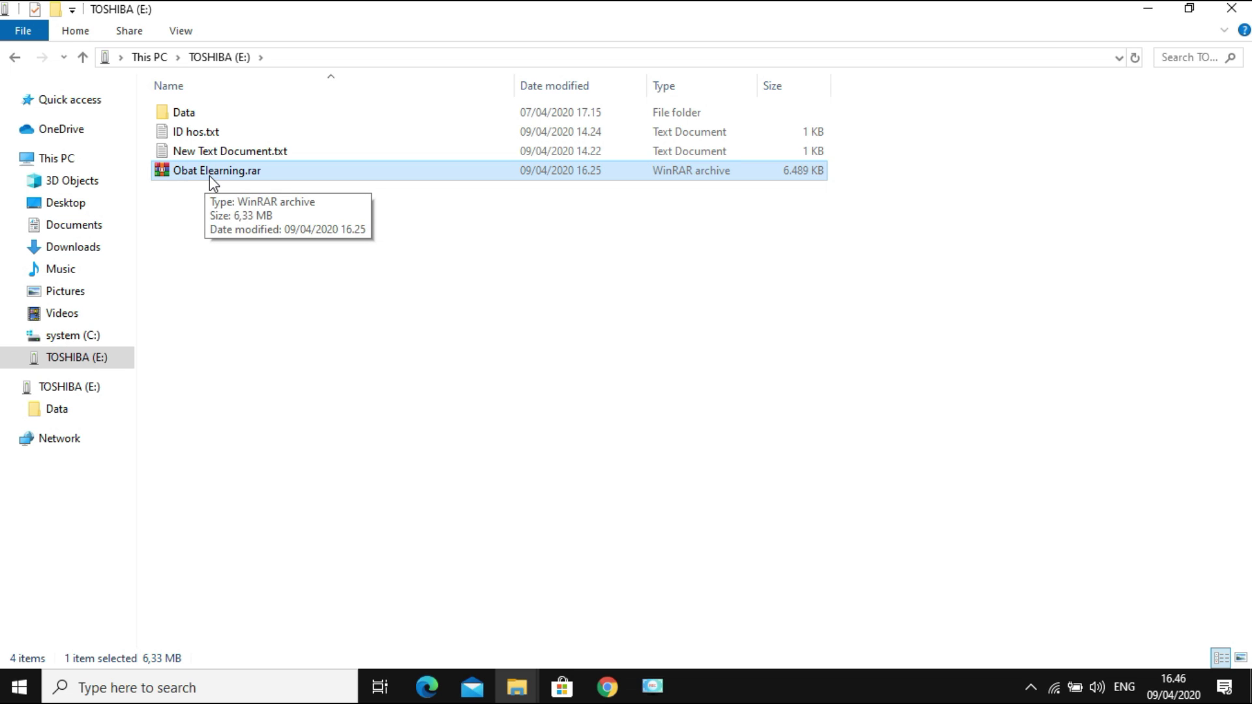
right_click(209, 174)
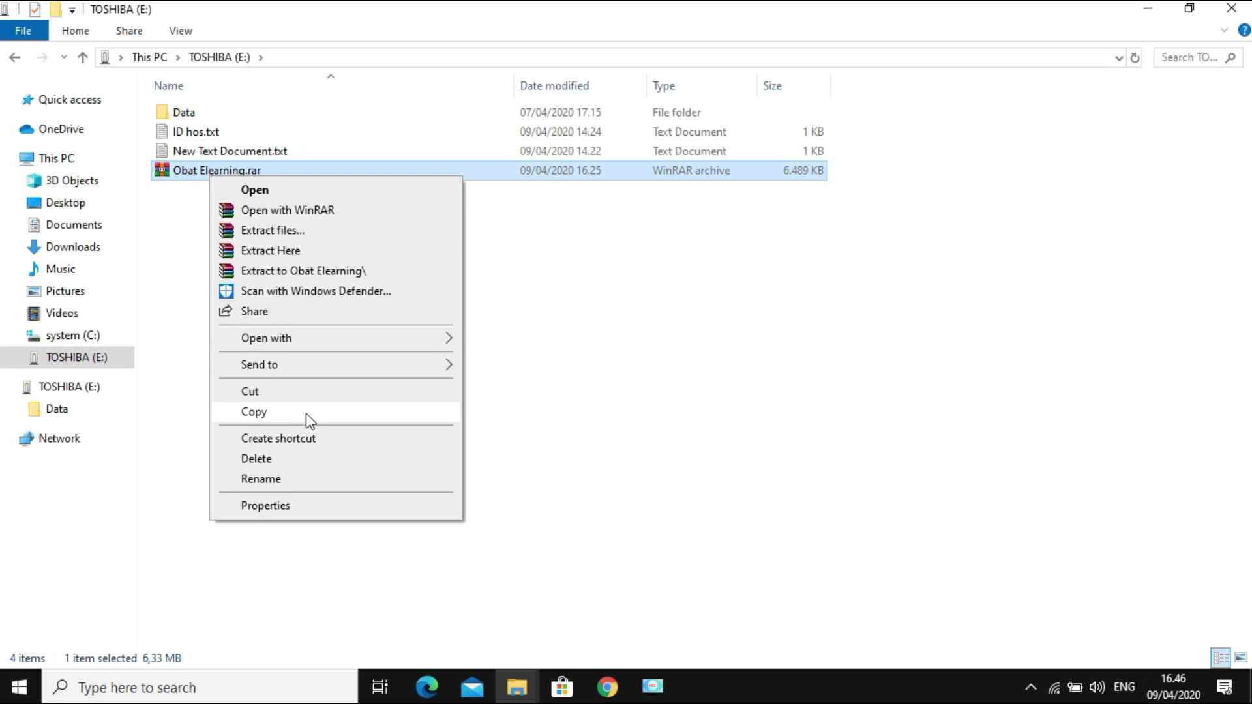
left_click(306, 418)
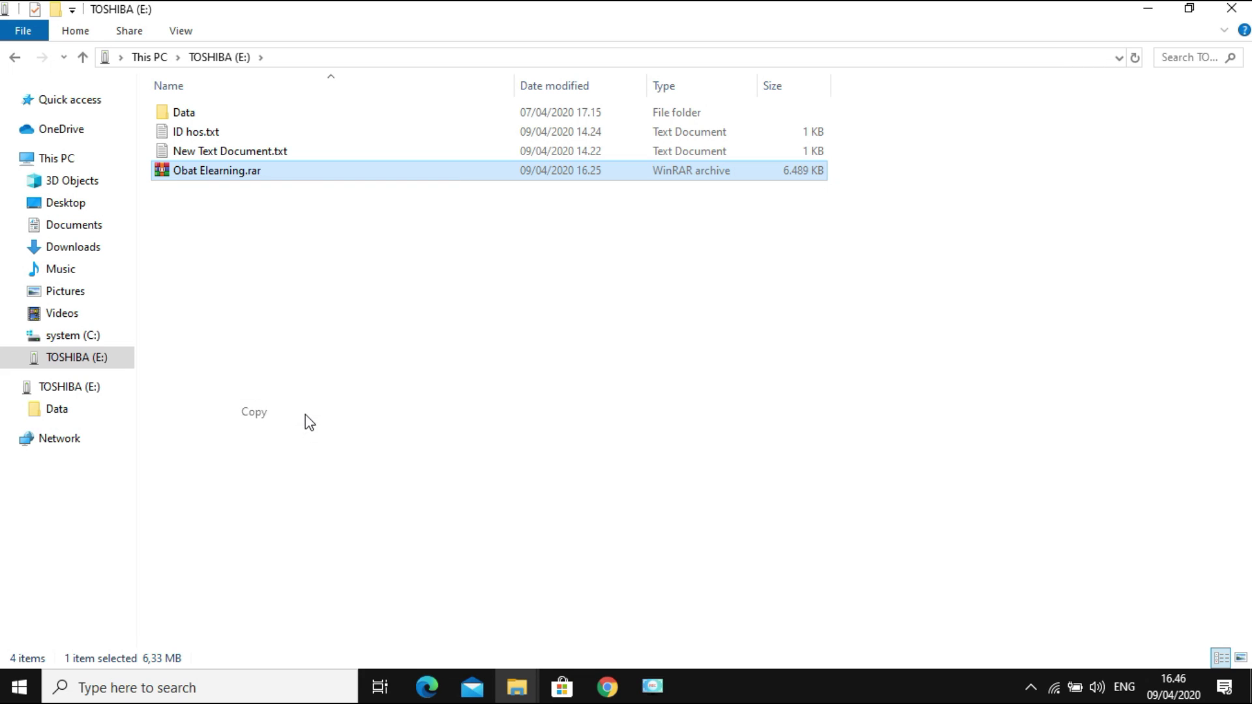
left_click(77, 228)
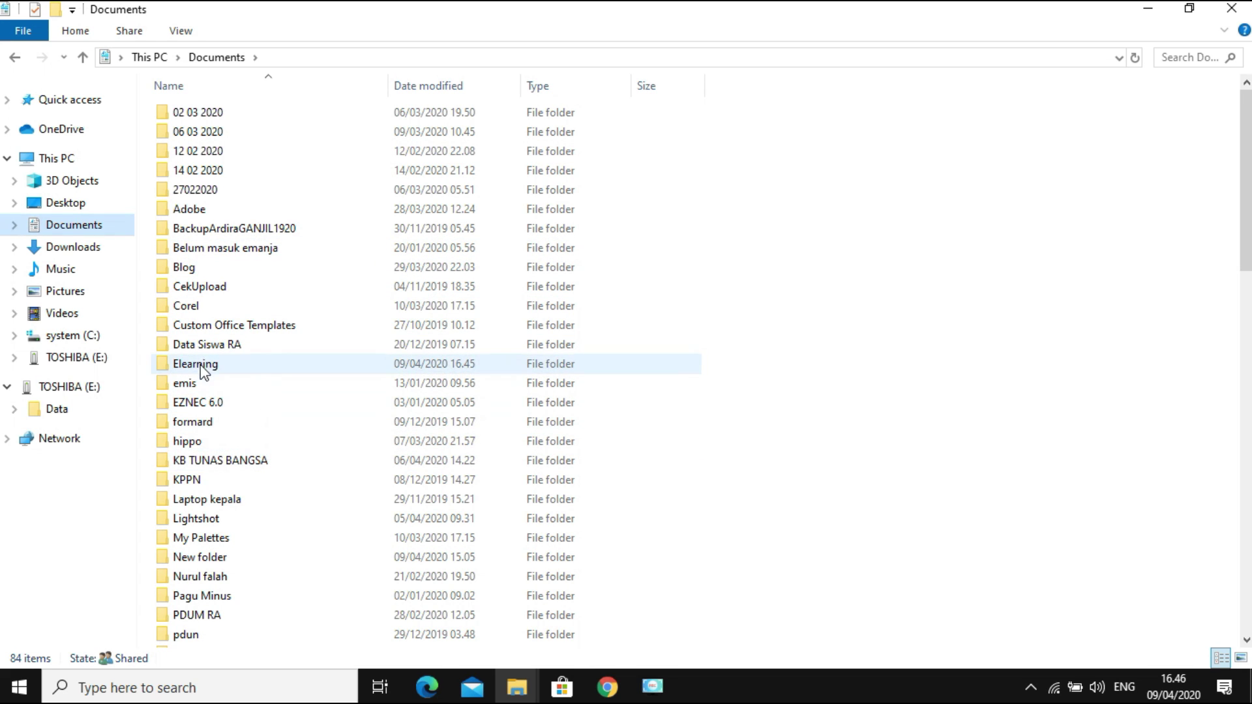
double_click(191, 367)
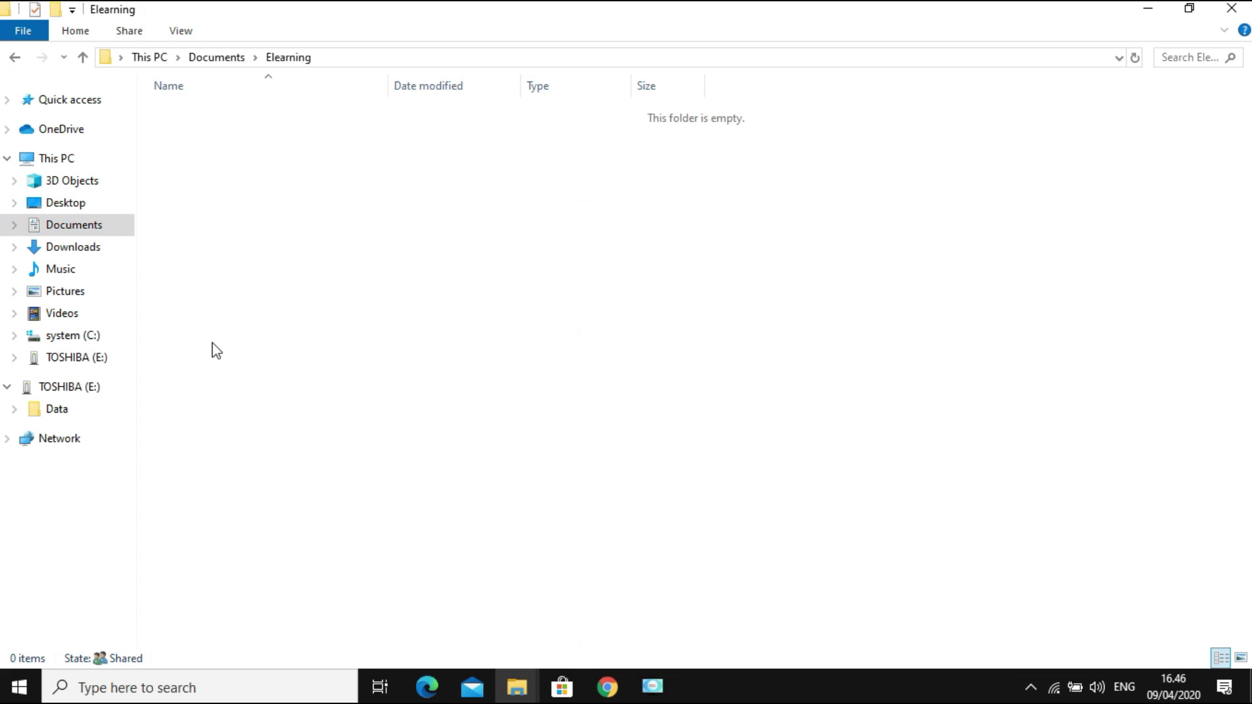
right_click(233, 168)
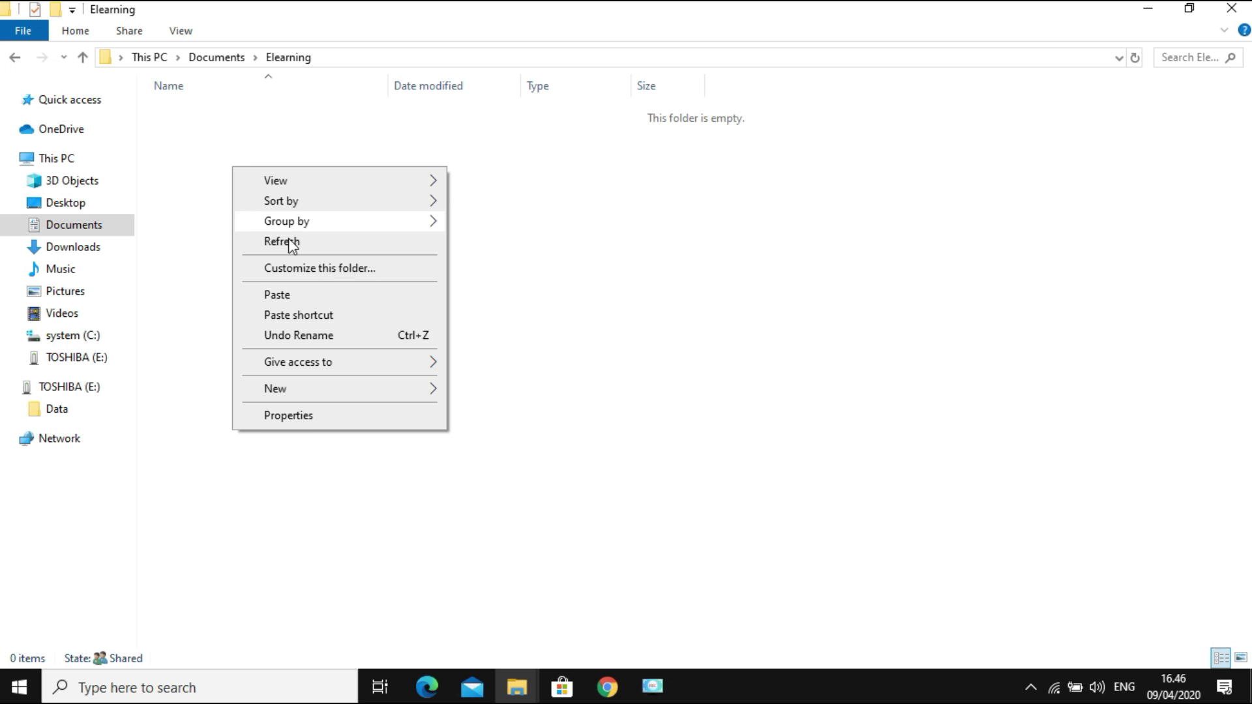
left_click(295, 298)
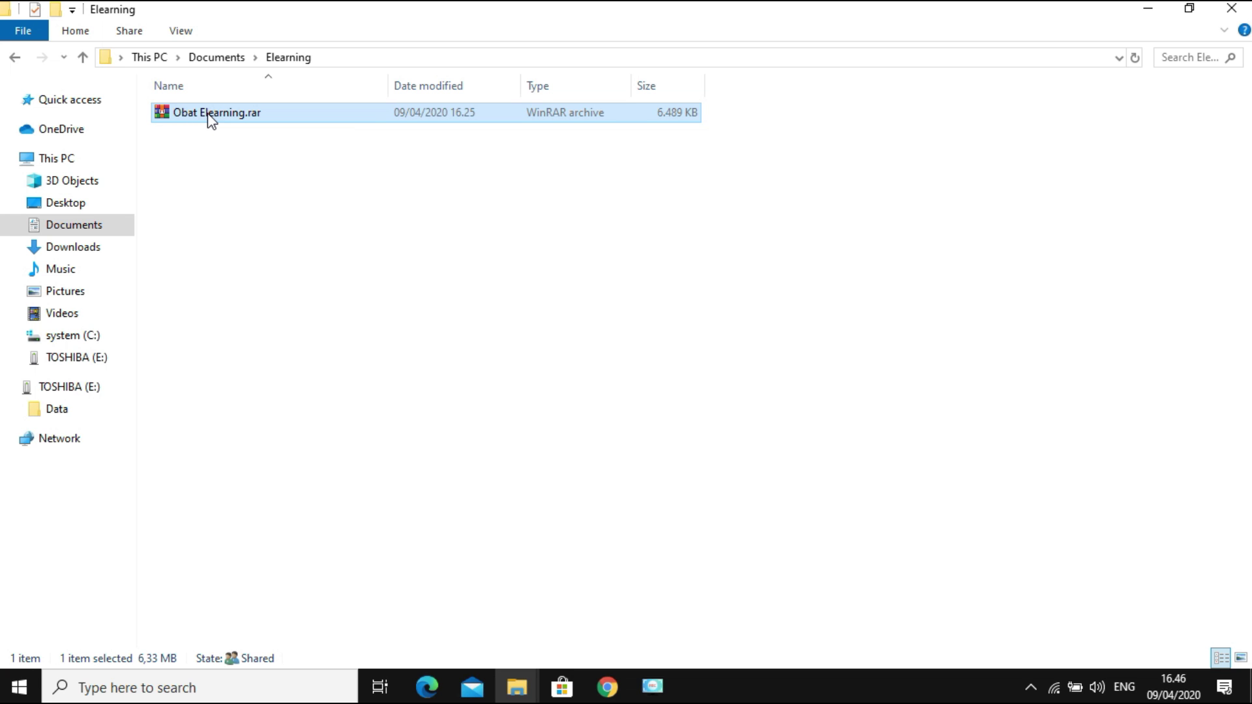
- Extract Obat Elearning.rar here and check the folder holds database.php and dbelearning.sql
right_click(207, 112)
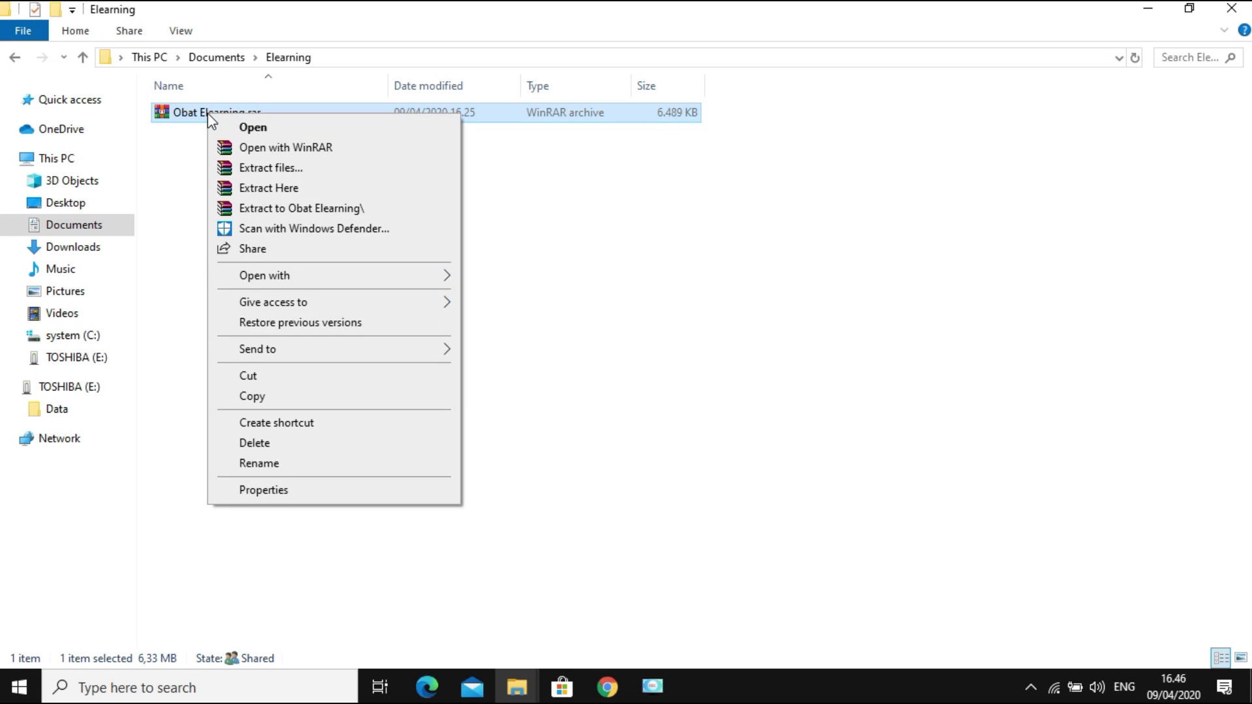
left_click(285, 191)
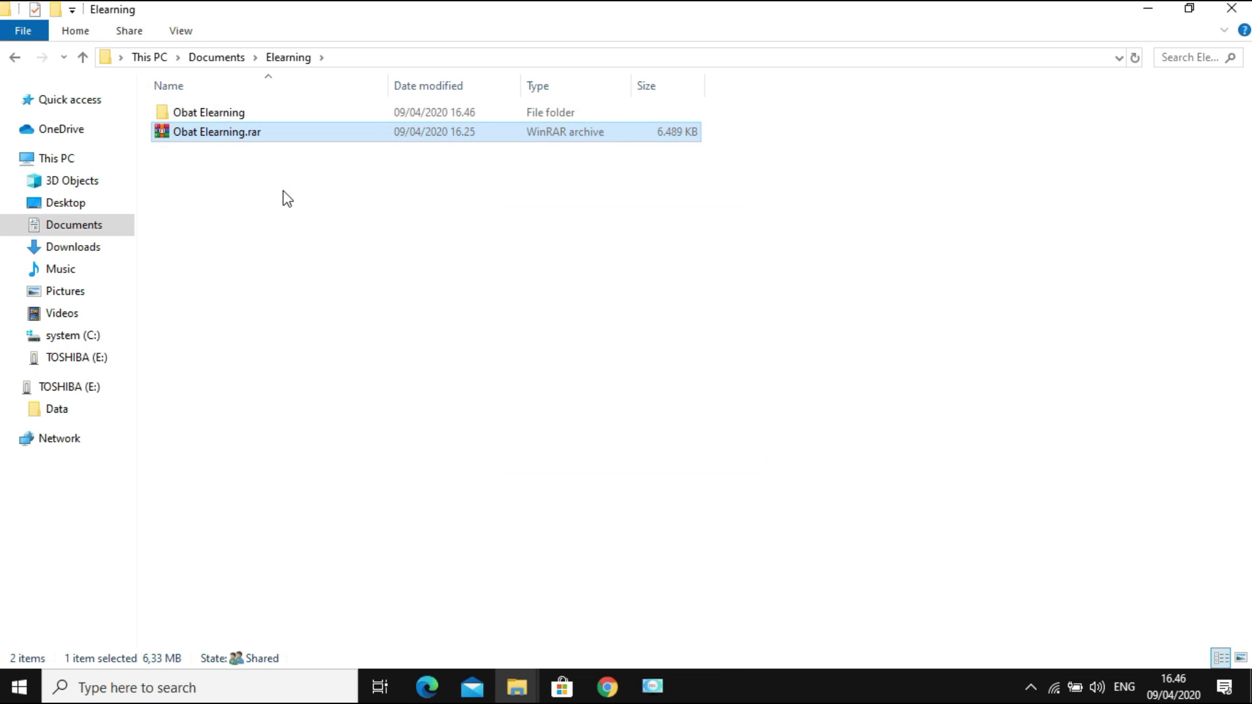
double_click(202, 111)
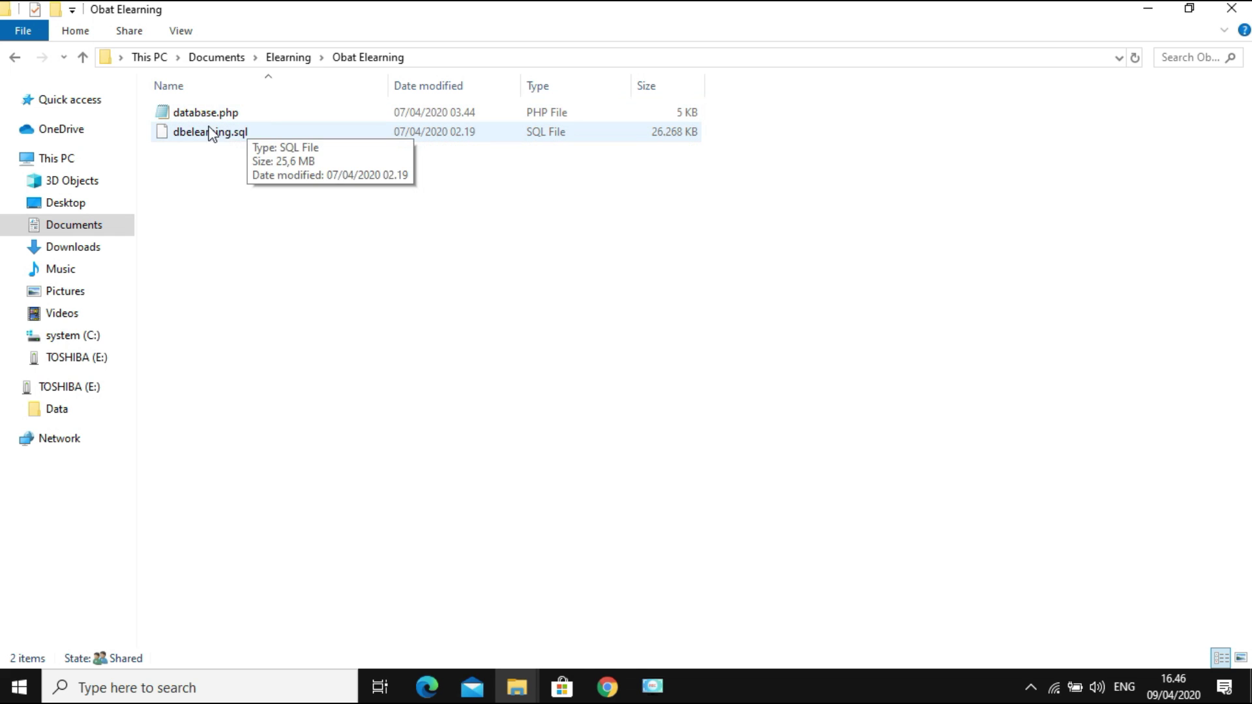
left_click(287, 57)
left_click(199, 188)
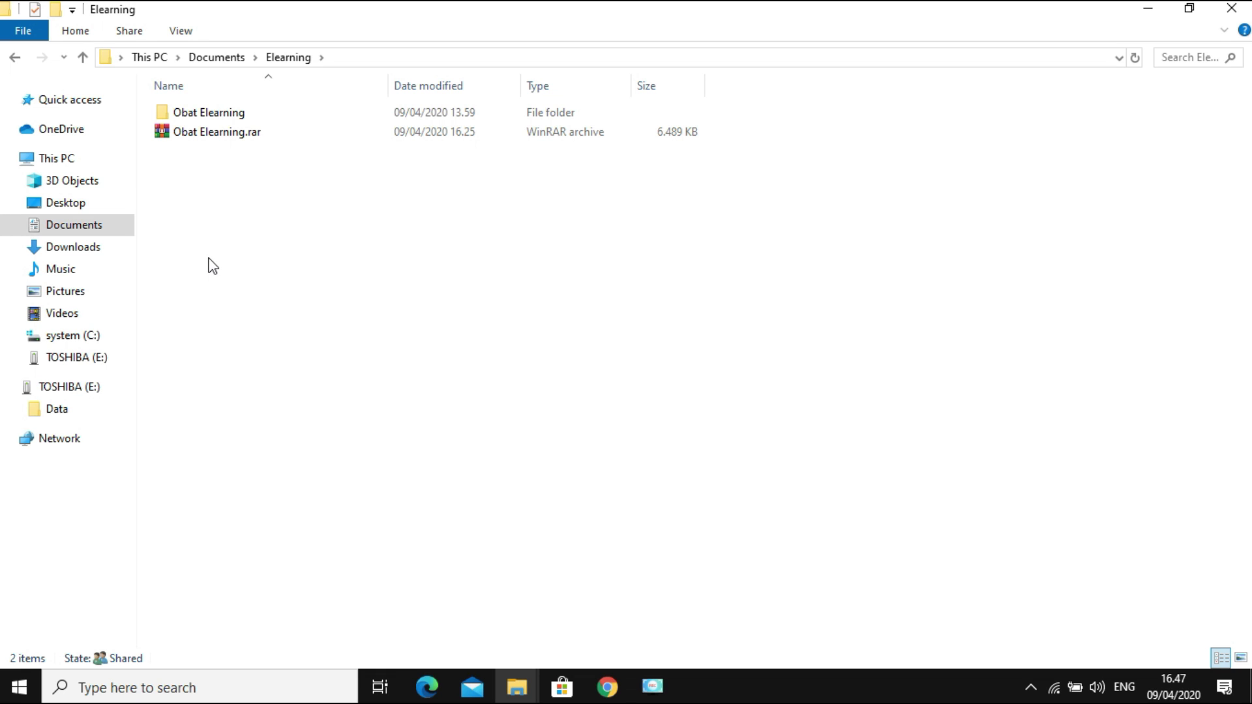
- Go to C:\ELEARNINGMADRASAH\dataweb and select __app, __statics, .htaccess and index.php
left_click(74, 344)
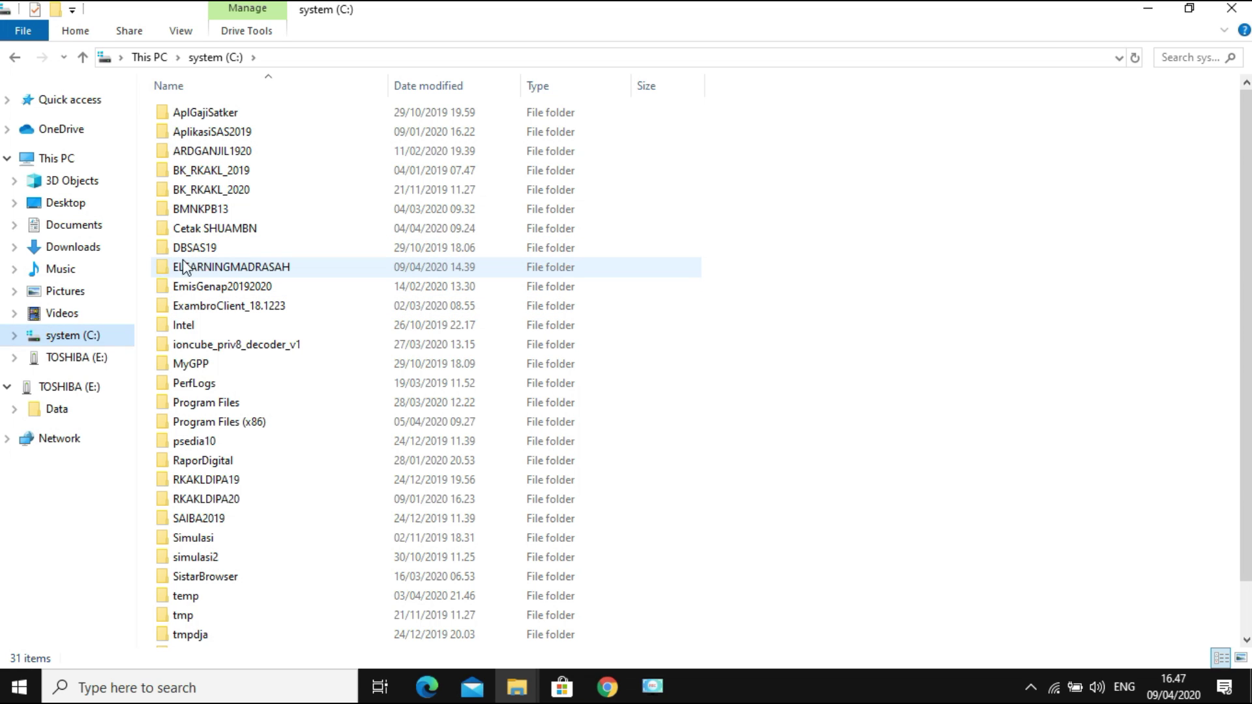
mouse_move(220, 269)
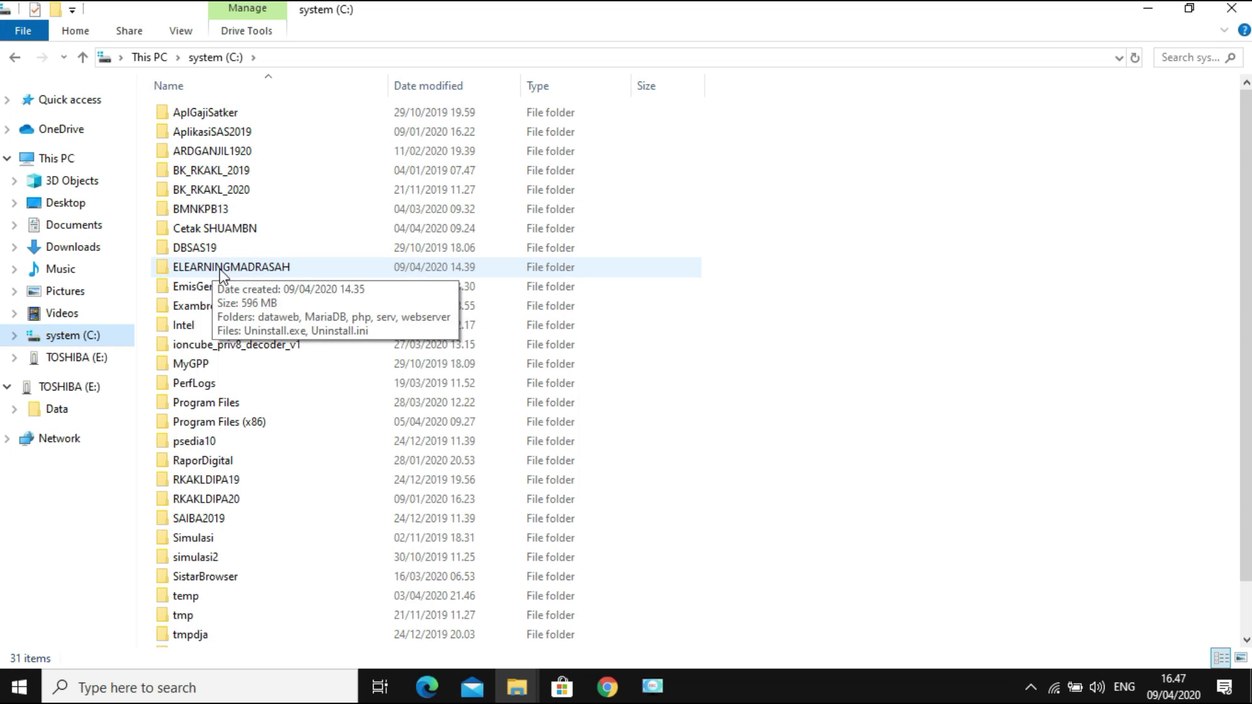
double_click(167, 274)
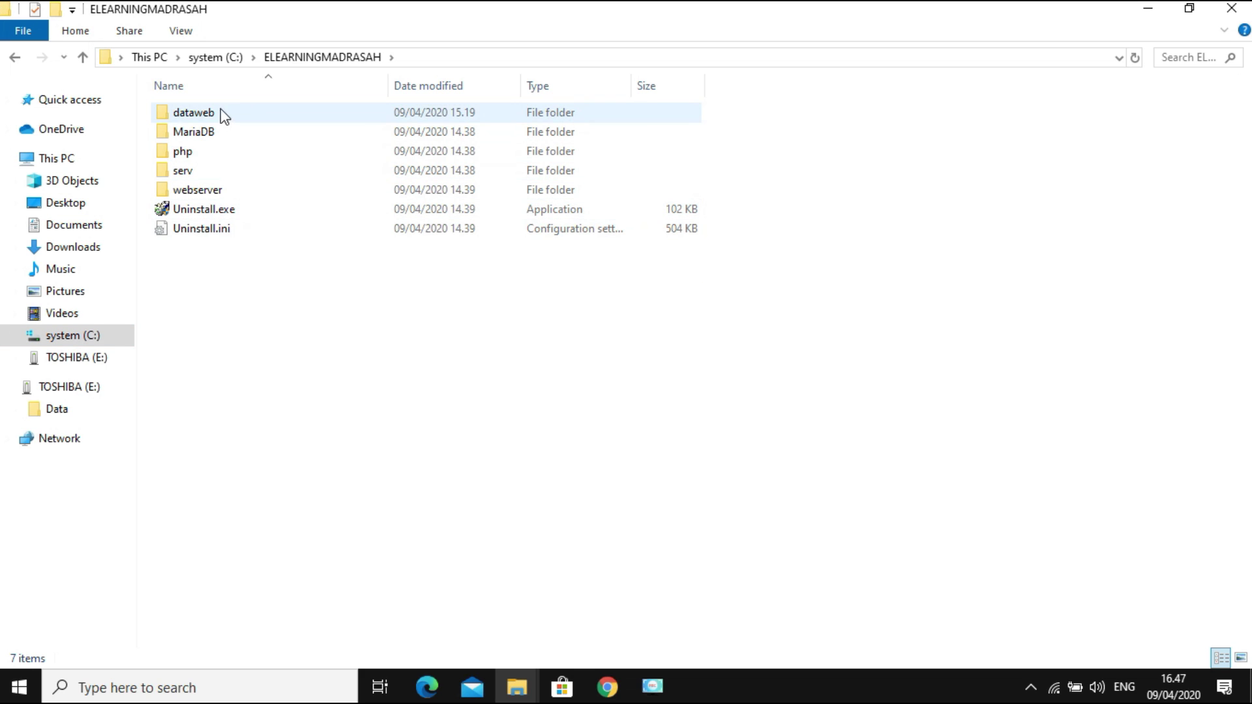
double_click(167, 116)
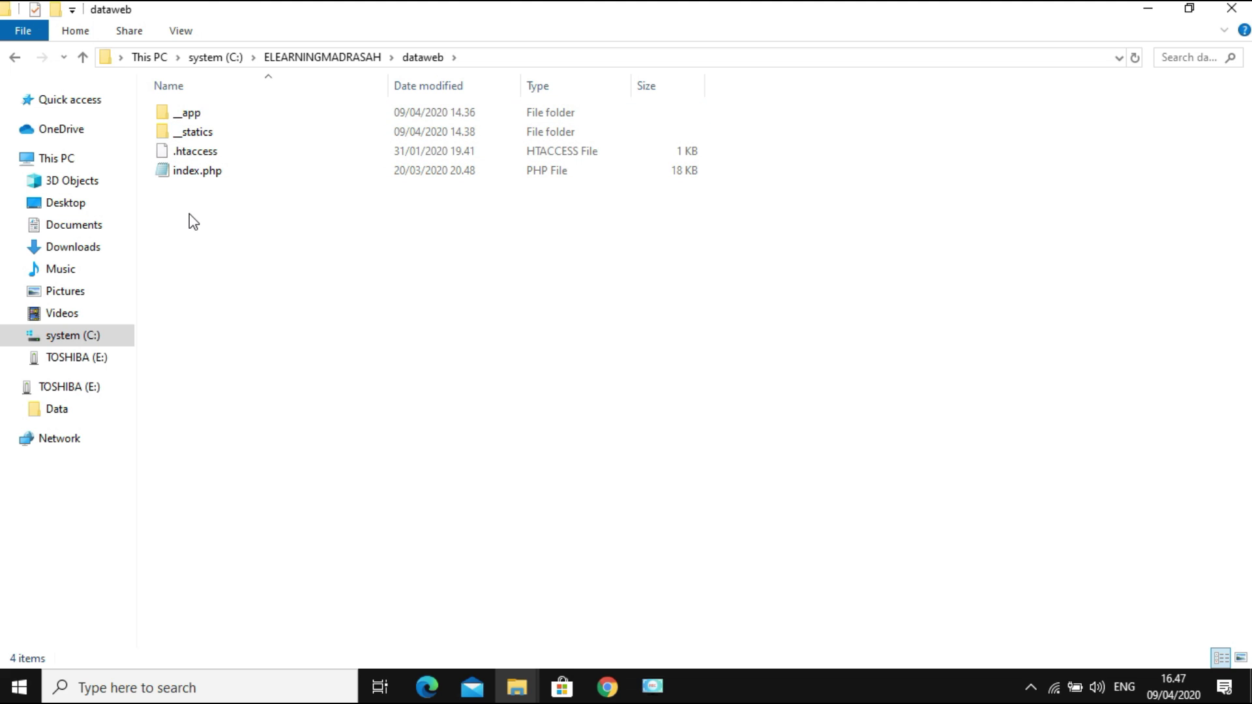
left_click_drag(195, 188, 205, 108)
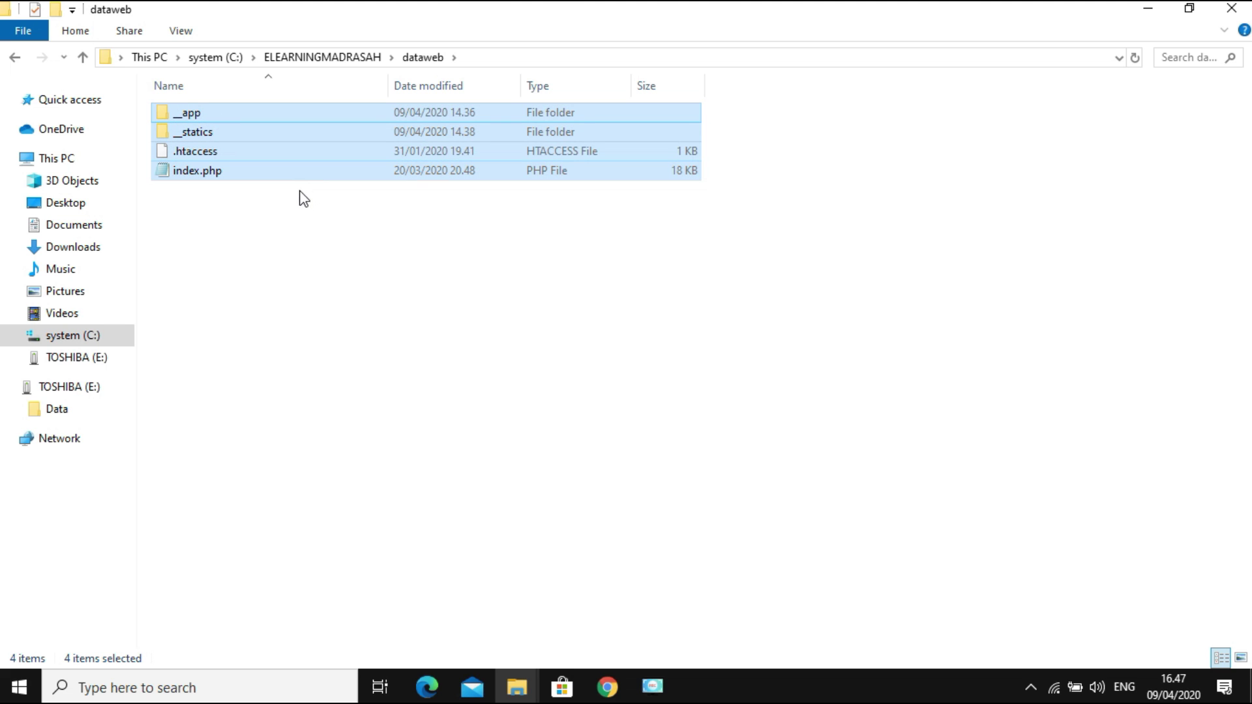
- Pack the selected dataweb files into a ZIP archive, dataweb.zip, with WinRAR
right_click(225, 119)
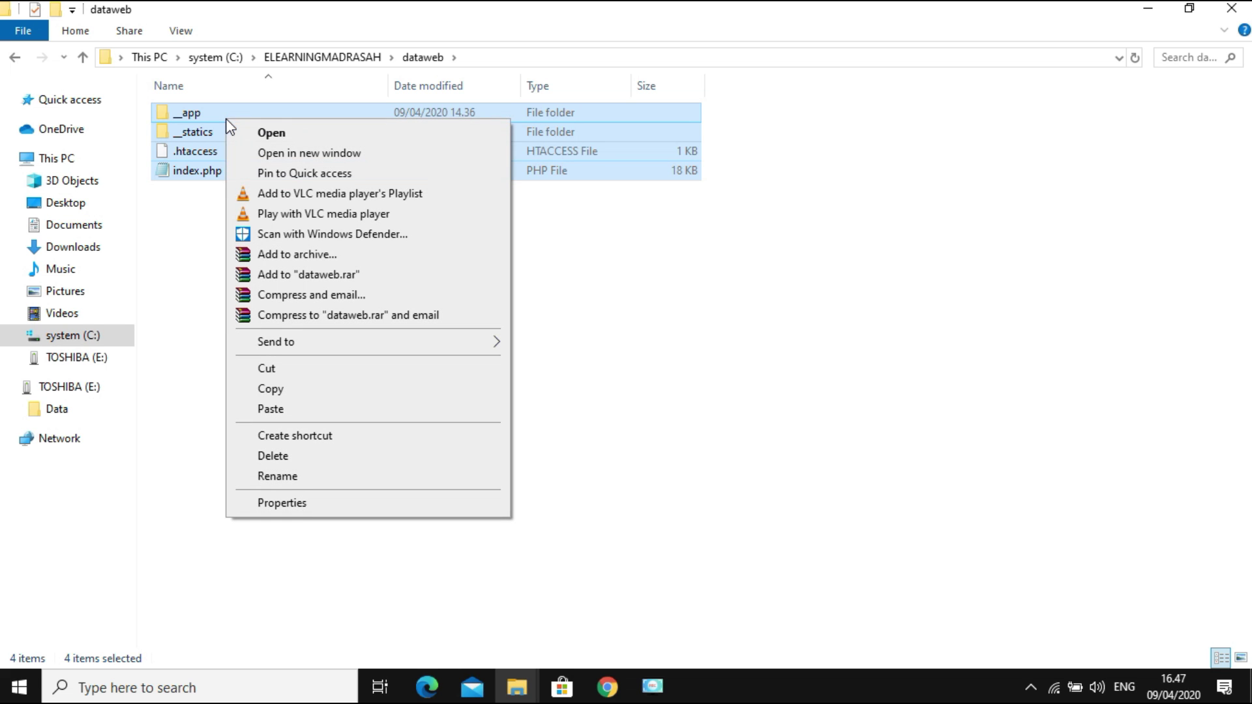
left_click(298, 255)
left_click(553, 319)
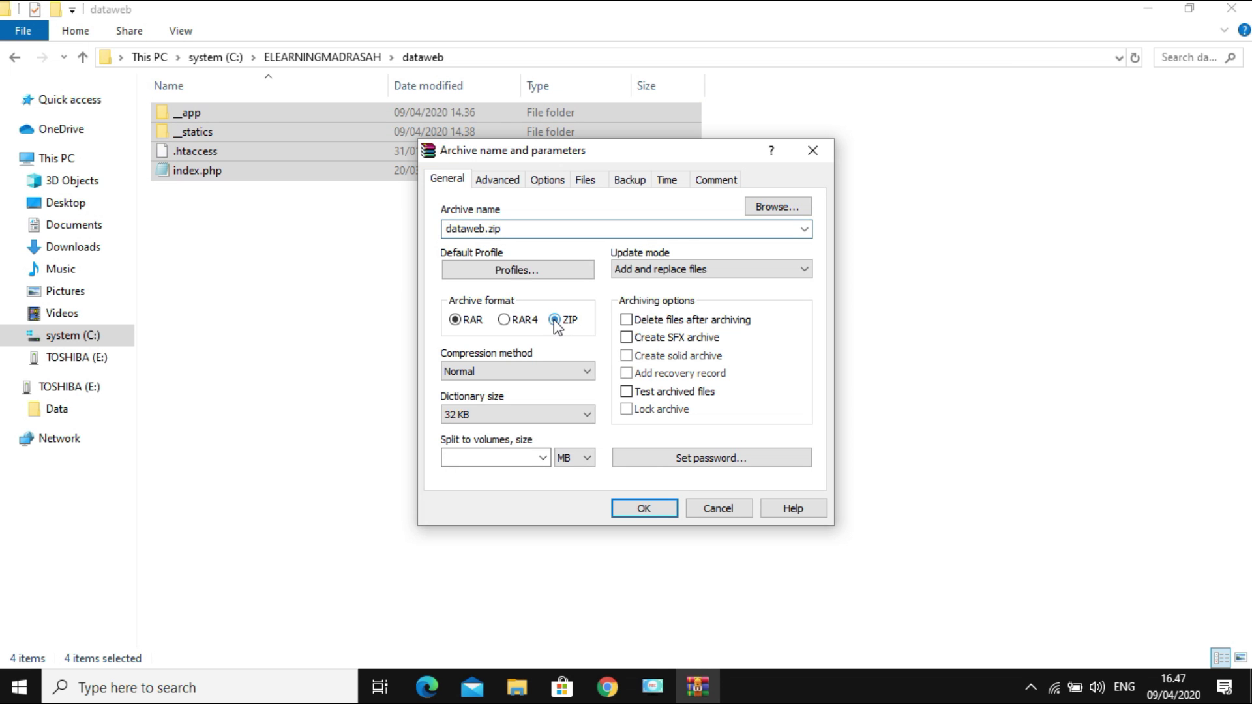
left_click(632, 509)
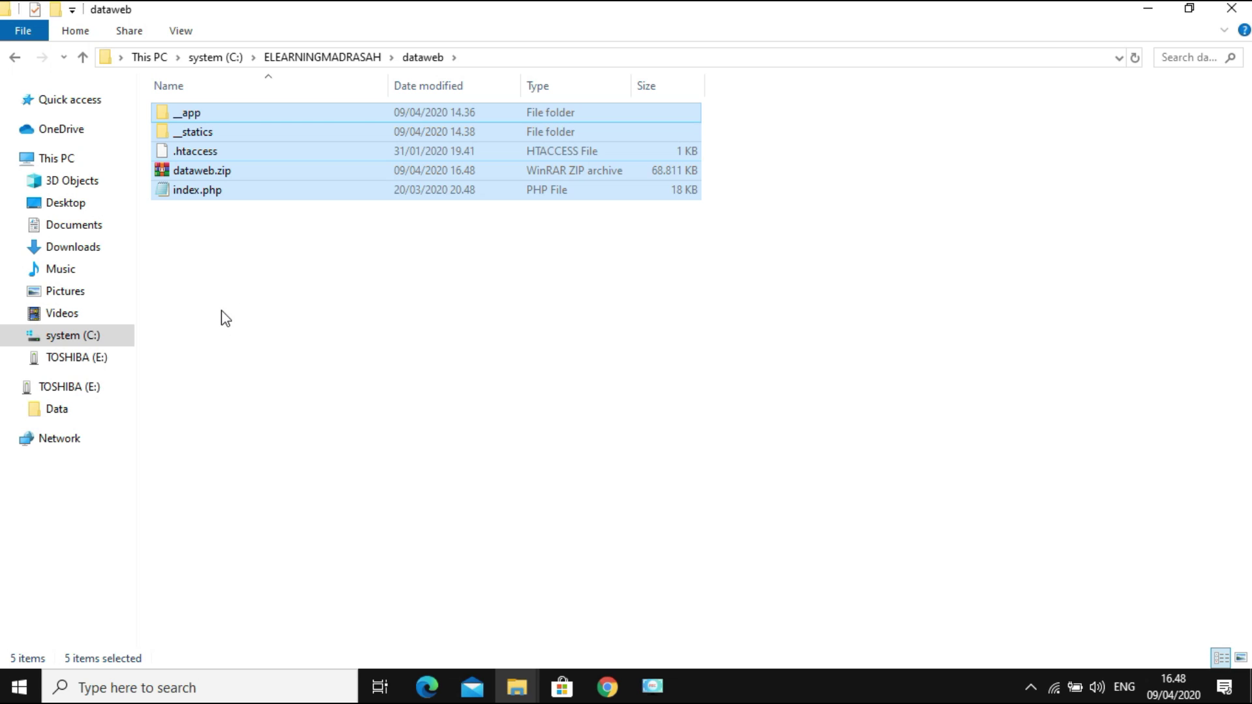
left_click(225, 315)
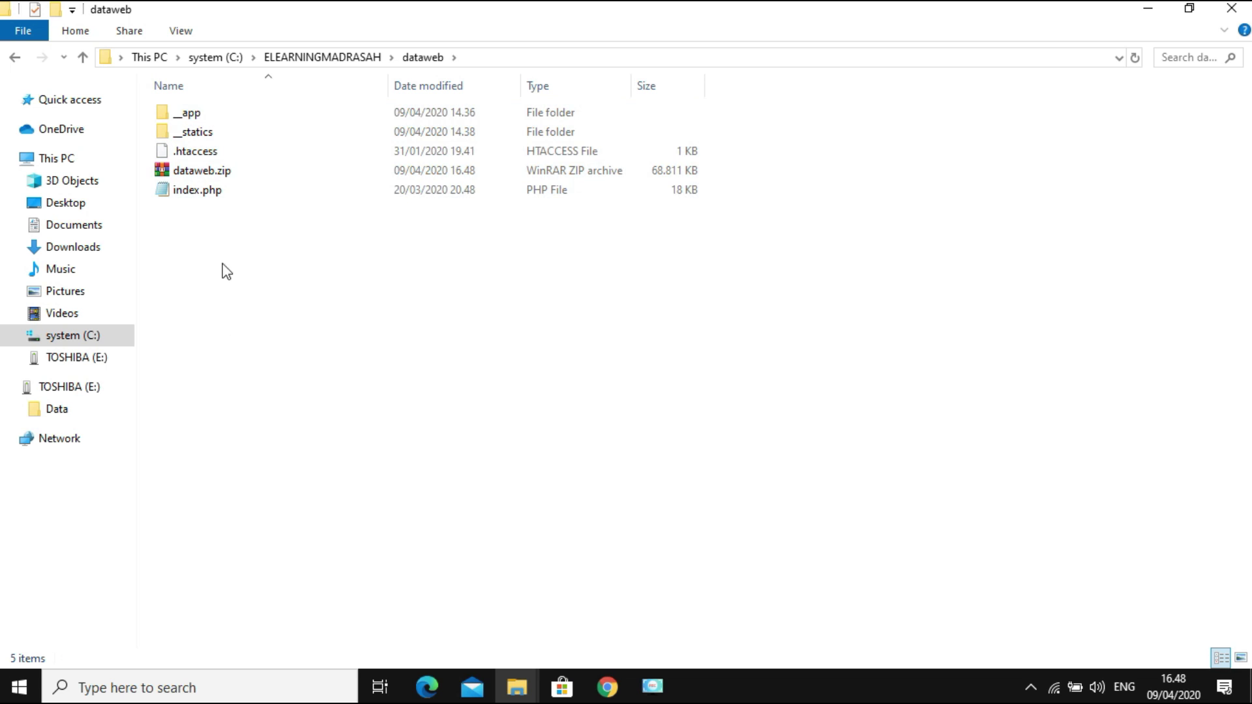
- Move dataweb.zip from the dataweb folder into Documents\Elearning
left_click(206, 173)
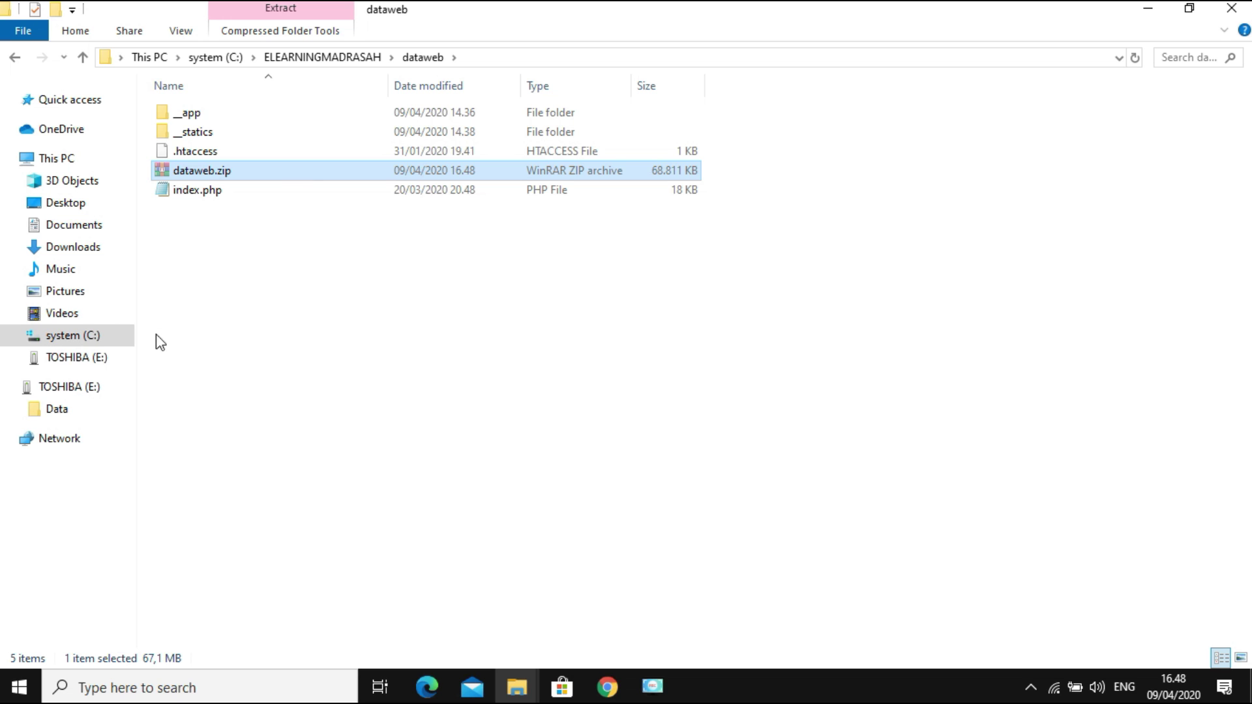
left_click(74, 227)
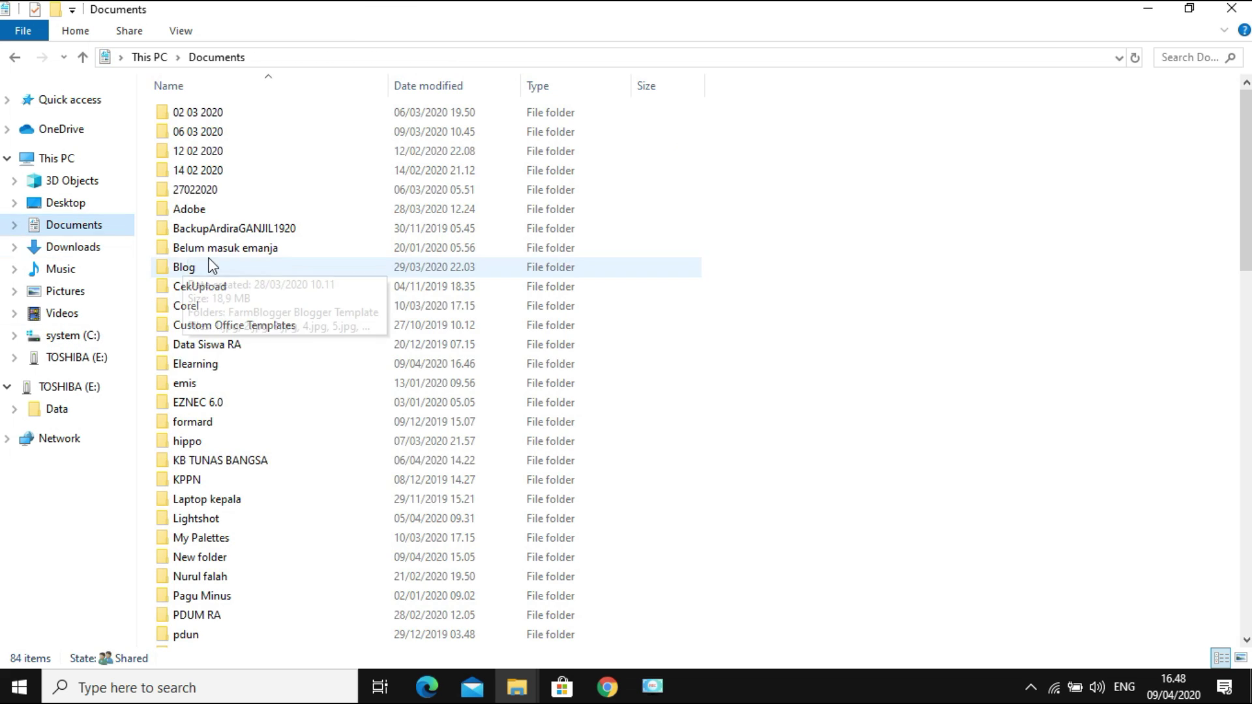
left_click(196, 365)
double_click(196, 365)
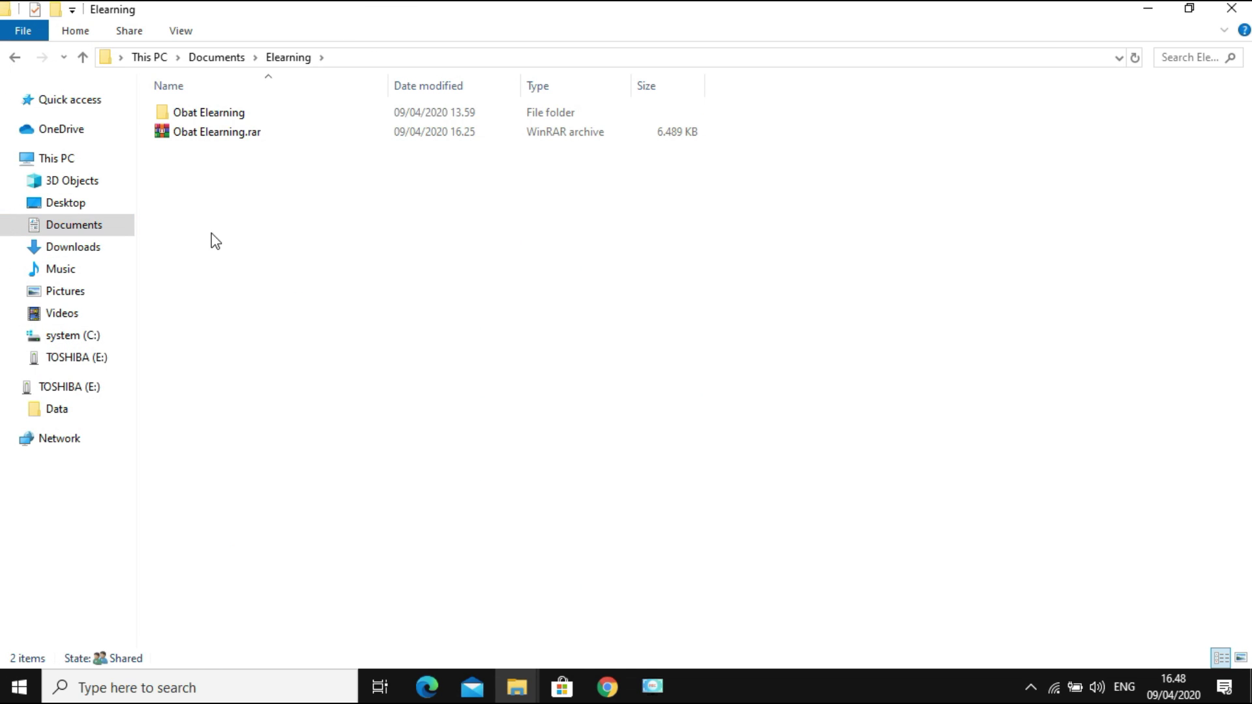
key("ctrl+v")
left_click(229, 260)
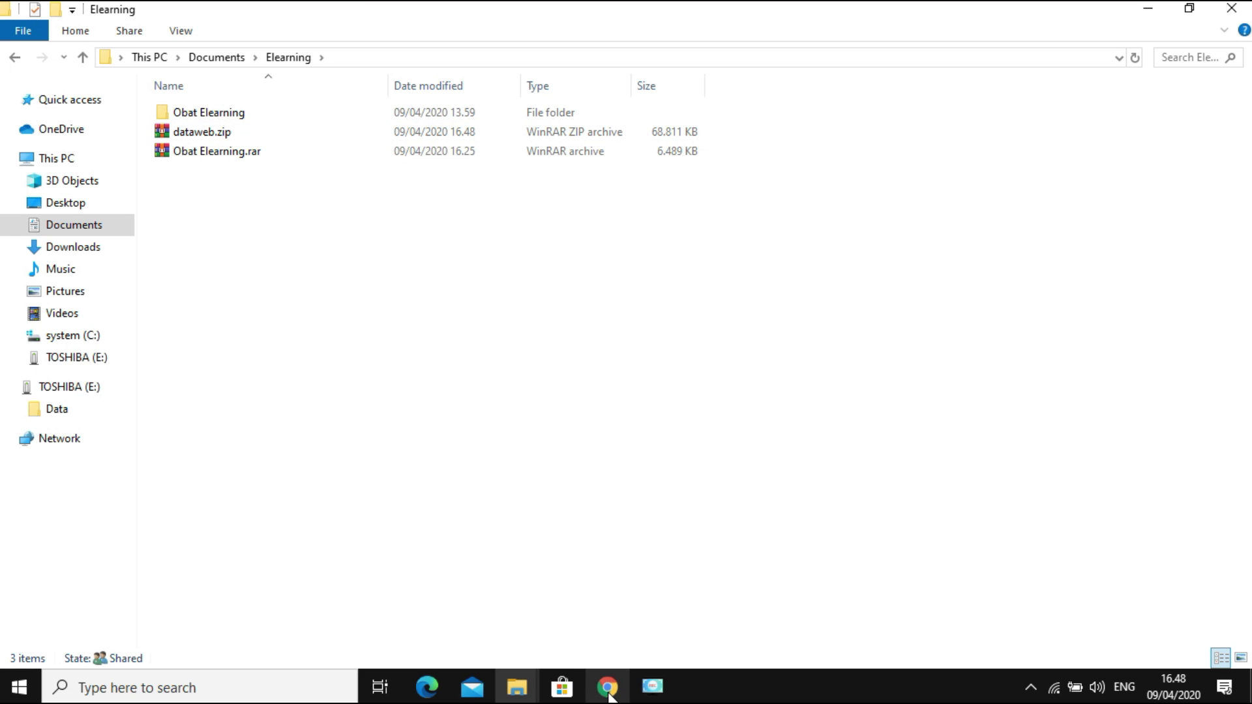
left_click(679, 587)
- Log in to E-Learning at localhost:8094 and download a database backup from Backup dan Restore
left_click(554, 28)
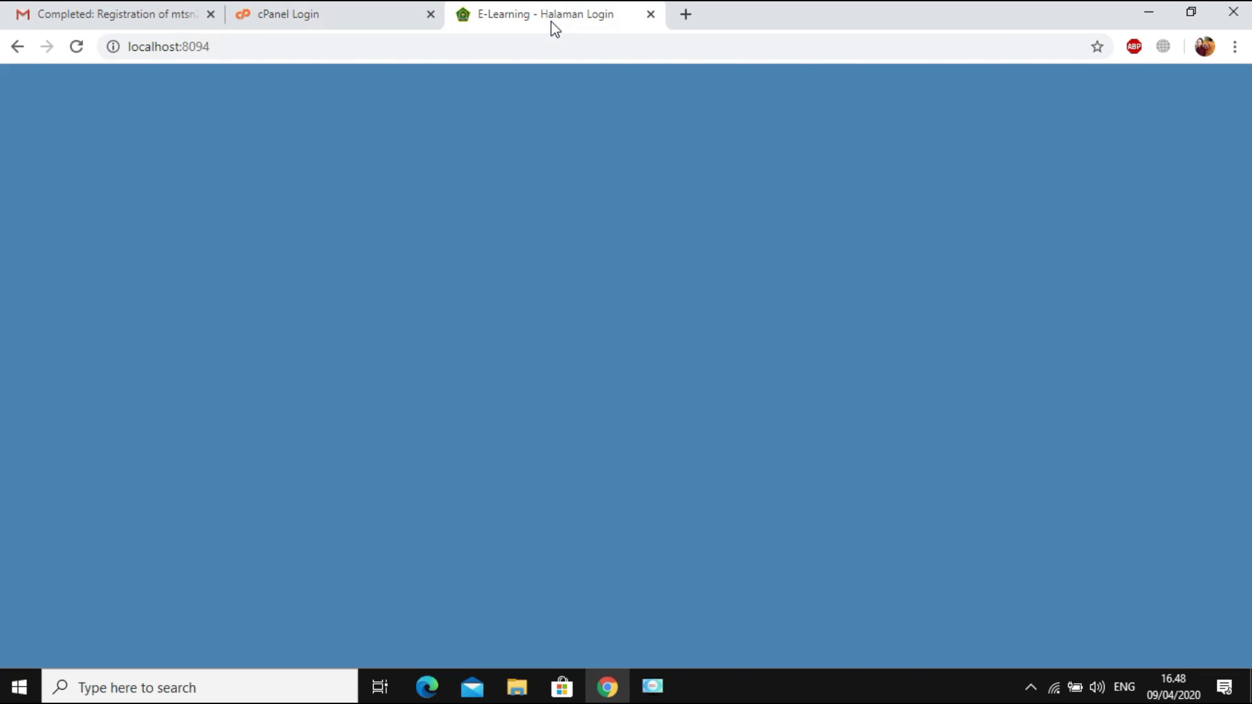
left_click(228, 45)
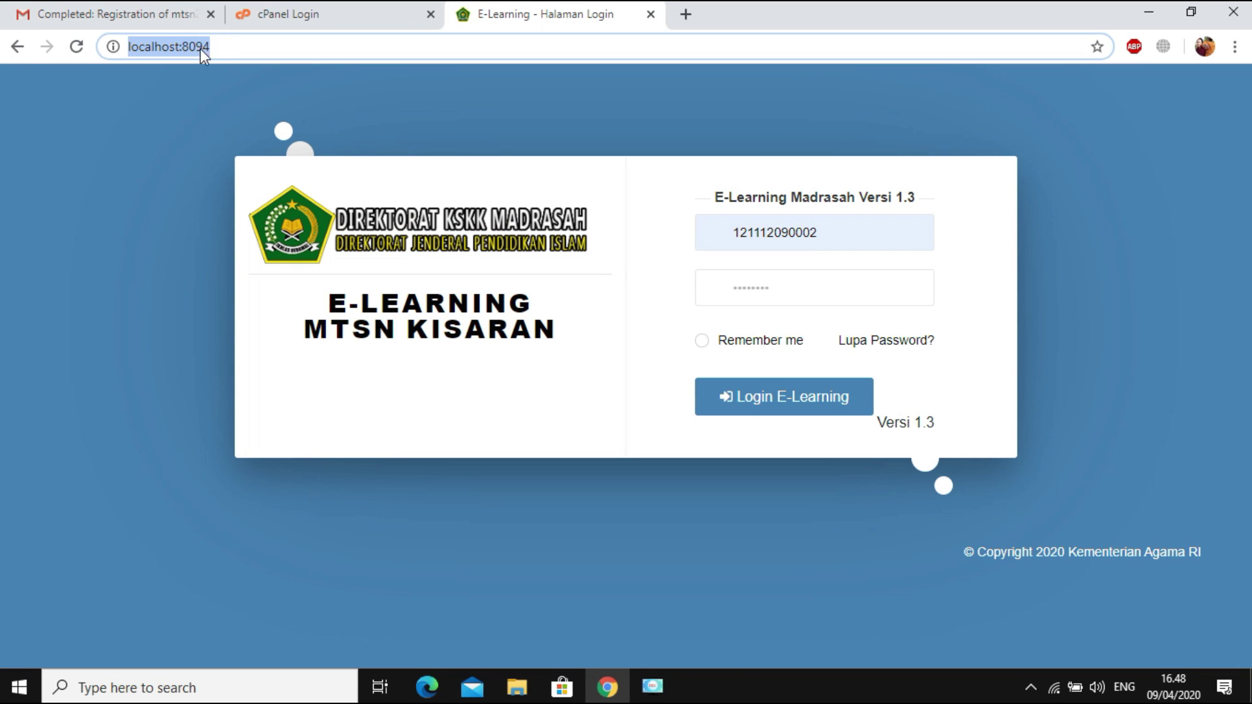
left_click(231, 50)
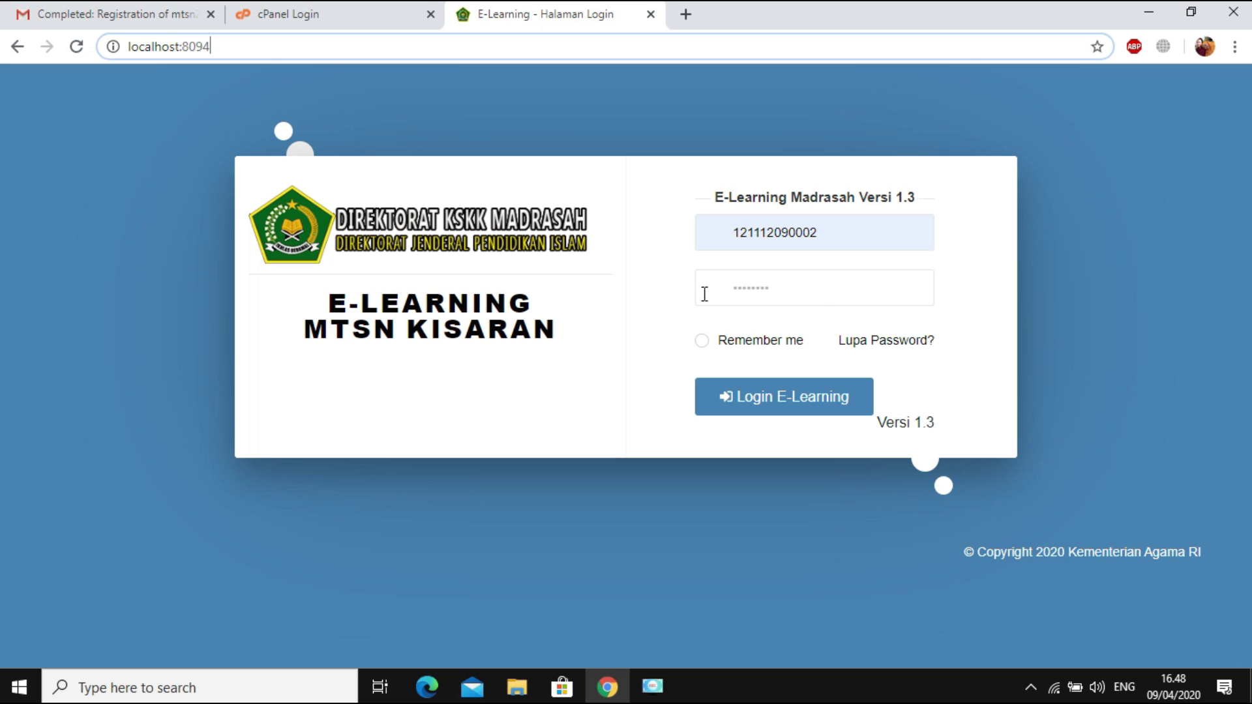
left_click(763, 407)
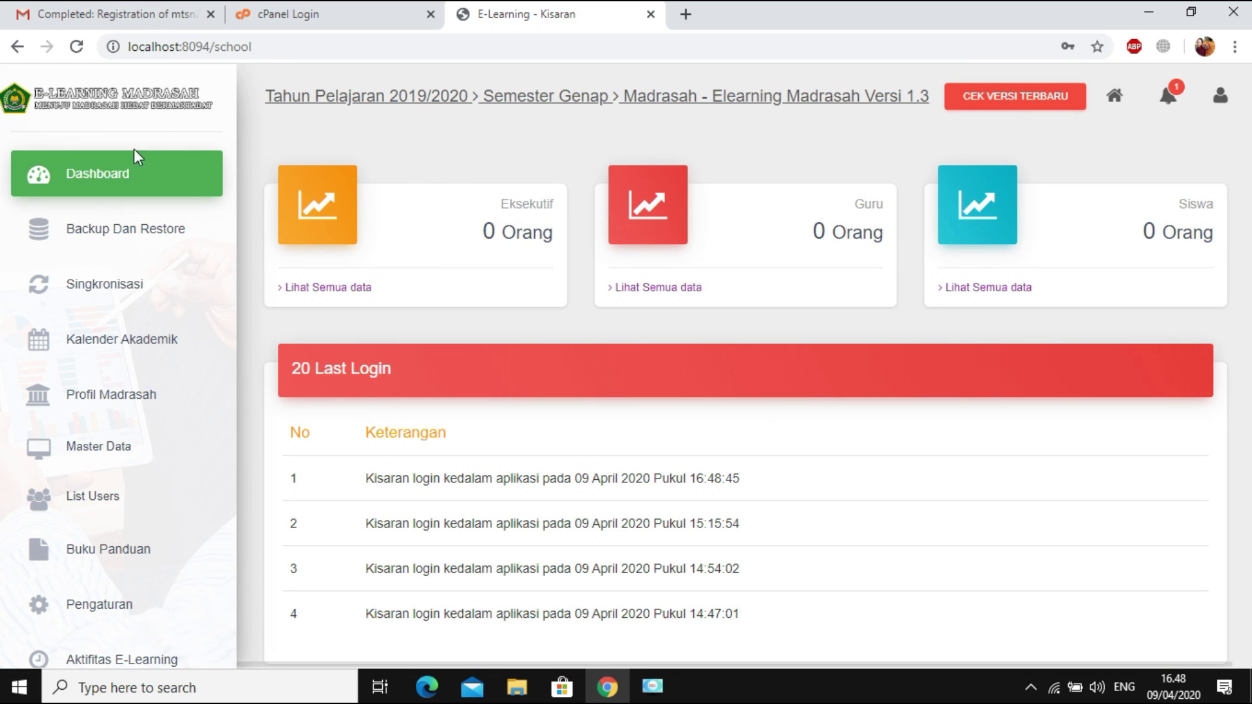
left_click(105, 239)
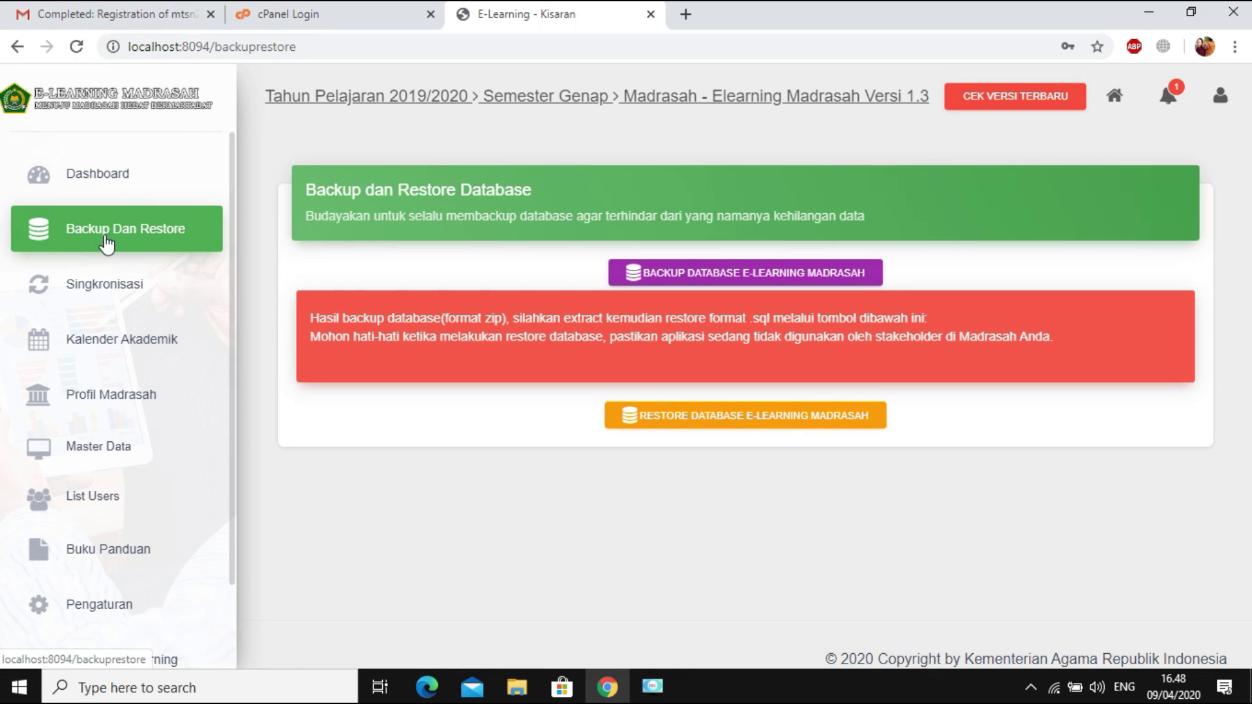
left_click(751, 274)
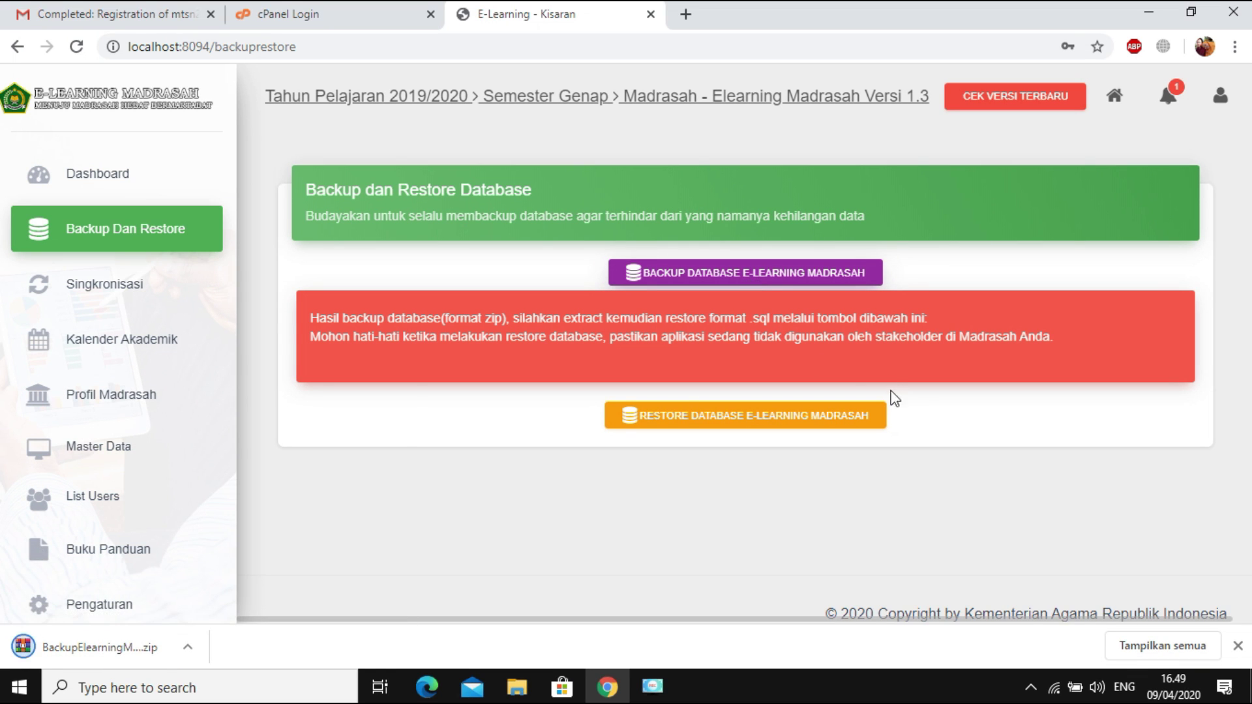
- Reveal BackupElearningMadrasah20200409164900.sql.zip in the Downloads folder from Chrome's downloads list
left_click(1174, 648)
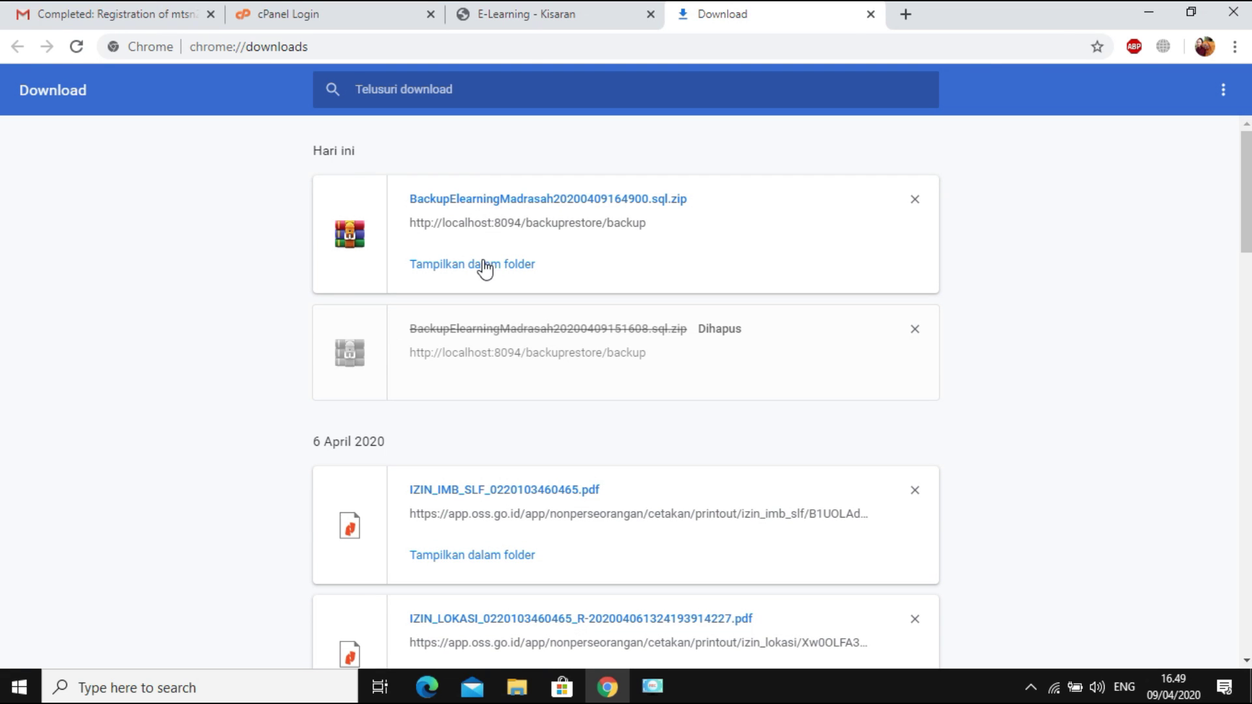
left_click(485, 268)
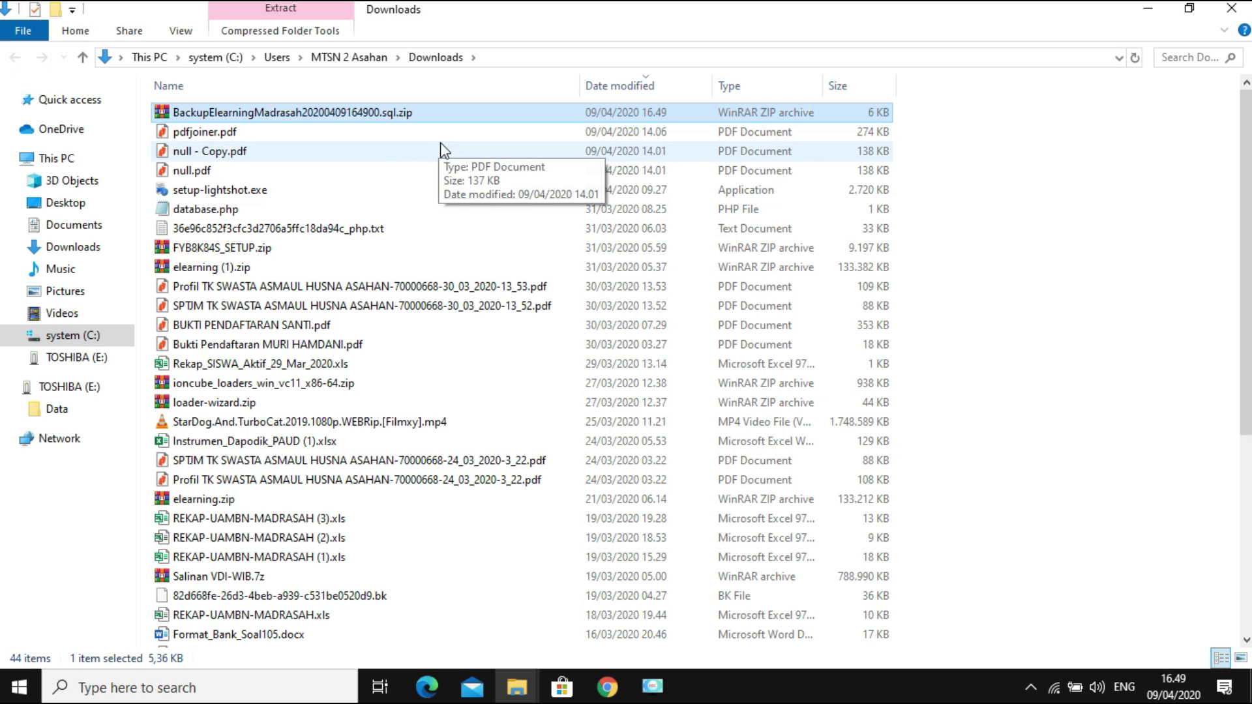
- Paste the BackupElearningMadrasah backup zip into Documents\Elearning beside dataweb.zip
left_click(73, 225)
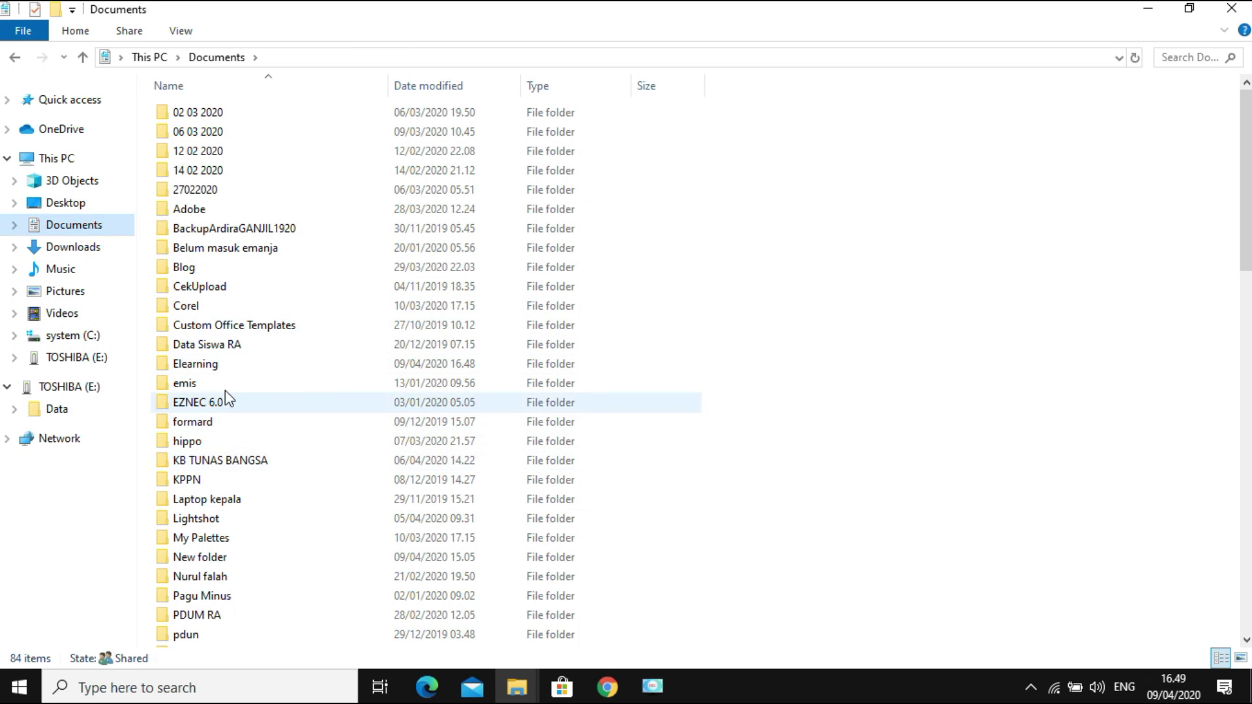
double_click(194, 365)
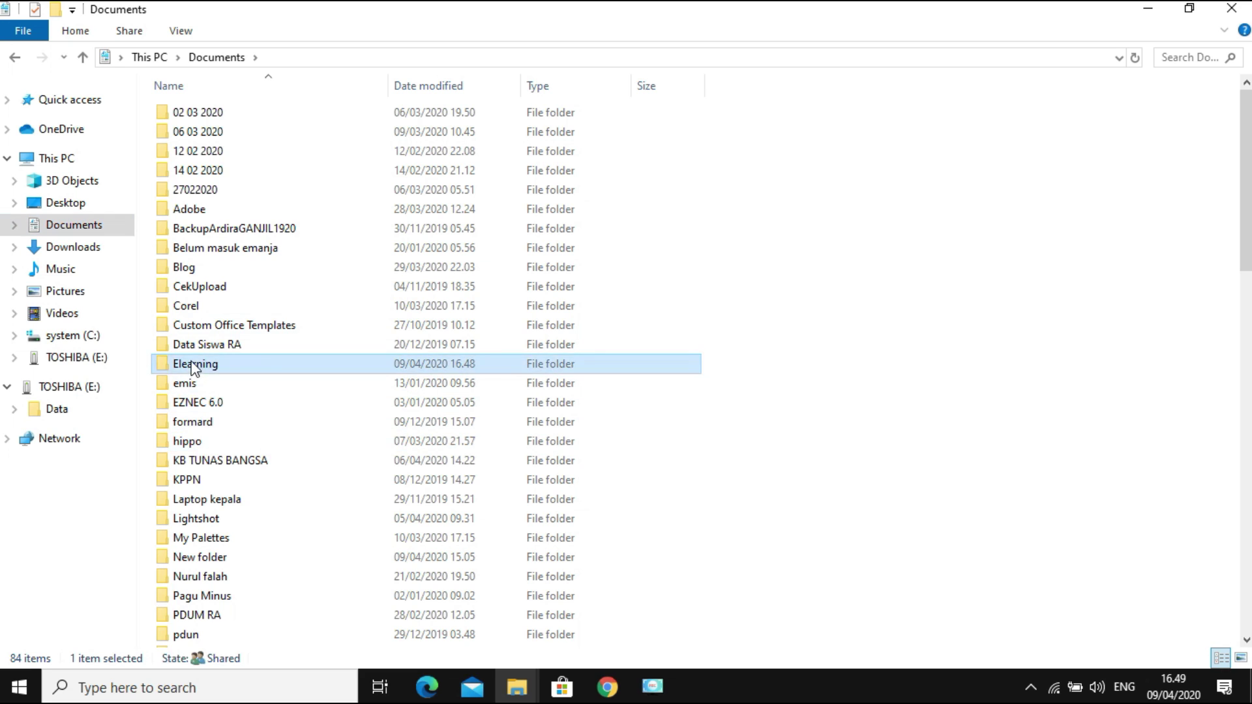
right_click(236, 217)
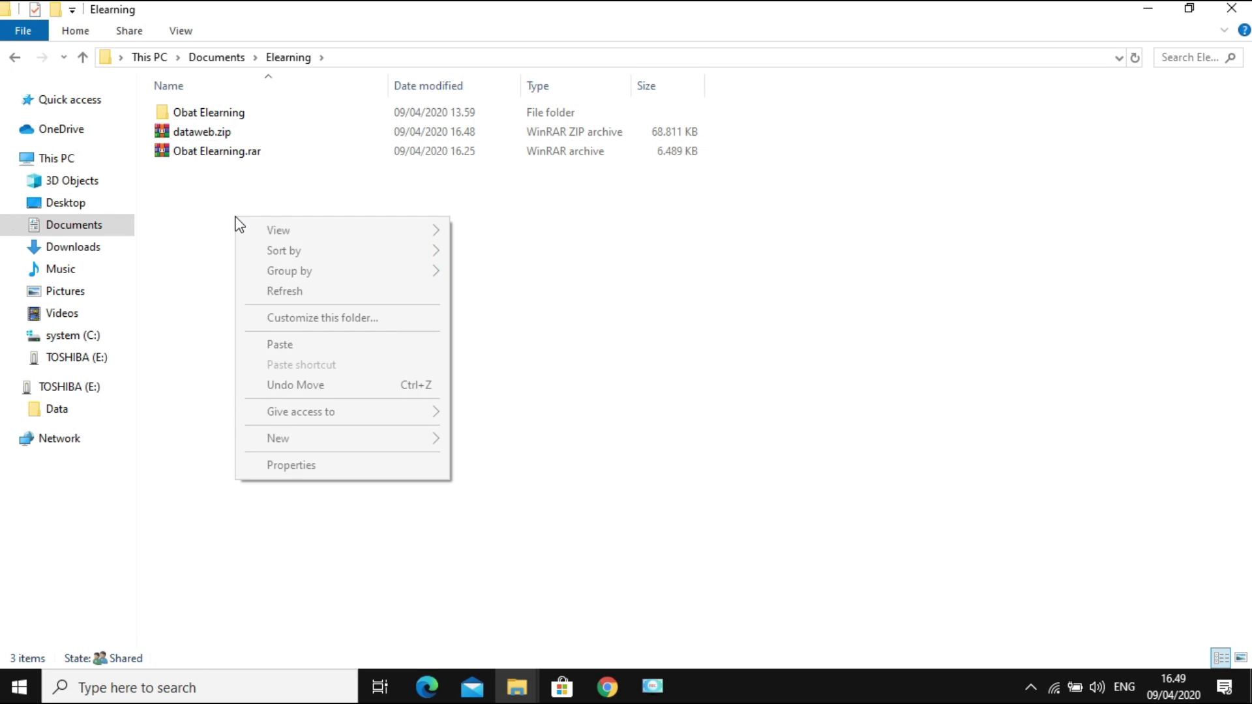
left_click(294, 344)
left_click(230, 311)
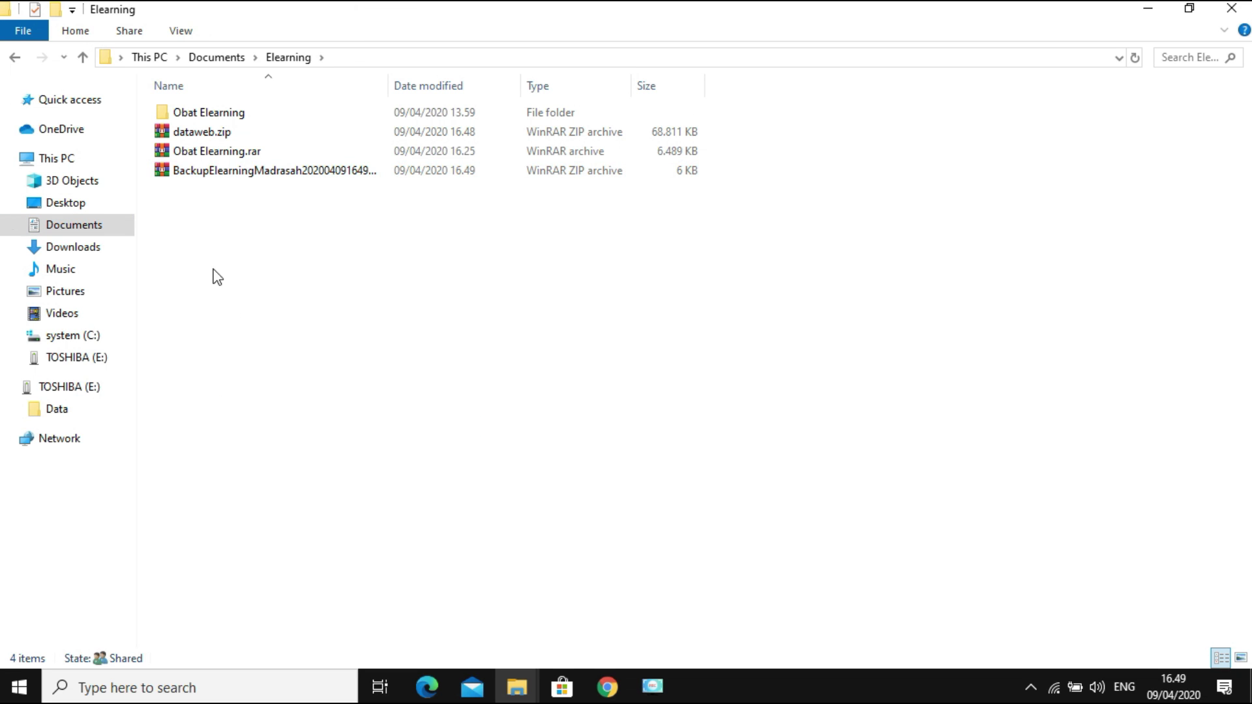
left_click(202, 134)
mouse_move(607, 691)
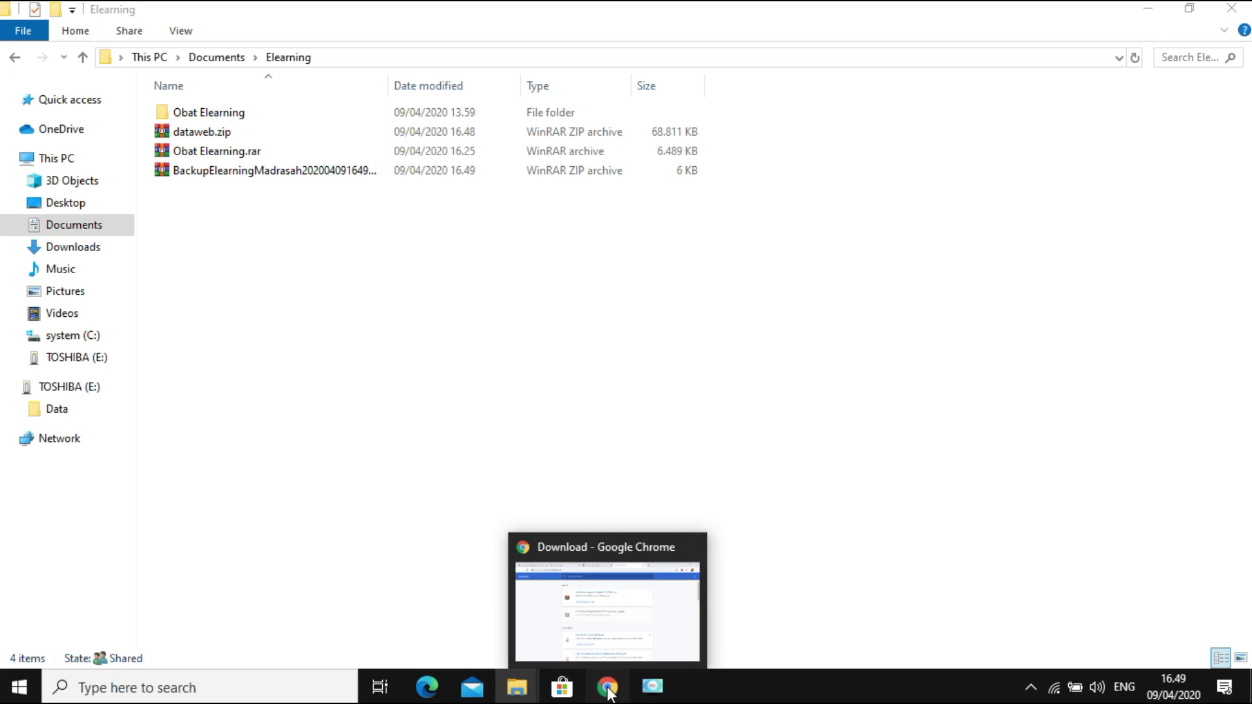
left_click(596, 570)
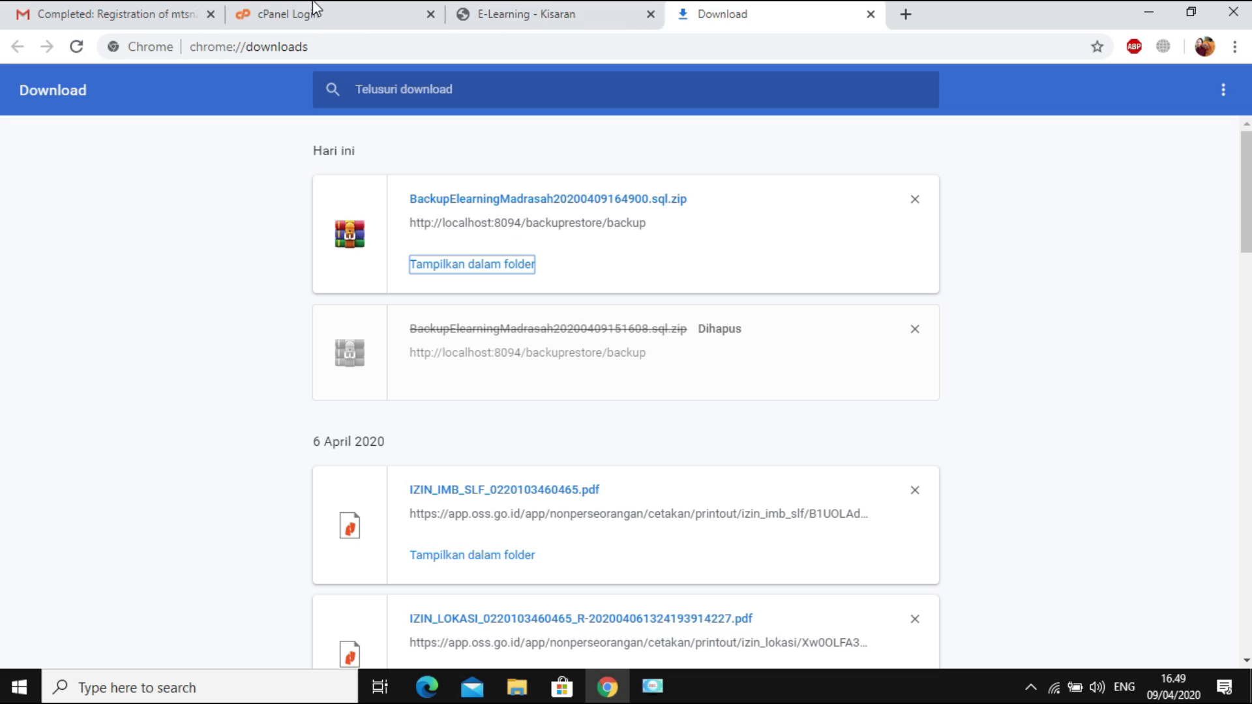
- Log in to the cPanel account and decline saving the password
left_click(315, 21)
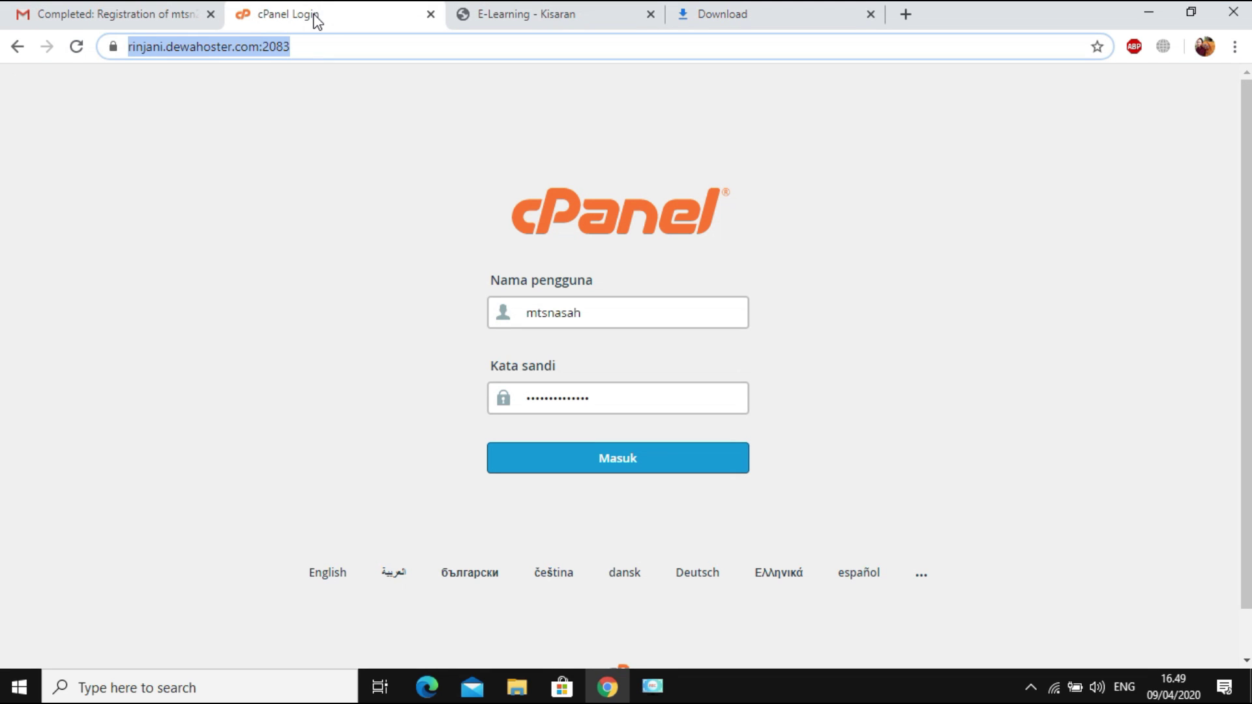
left_click(331, 51)
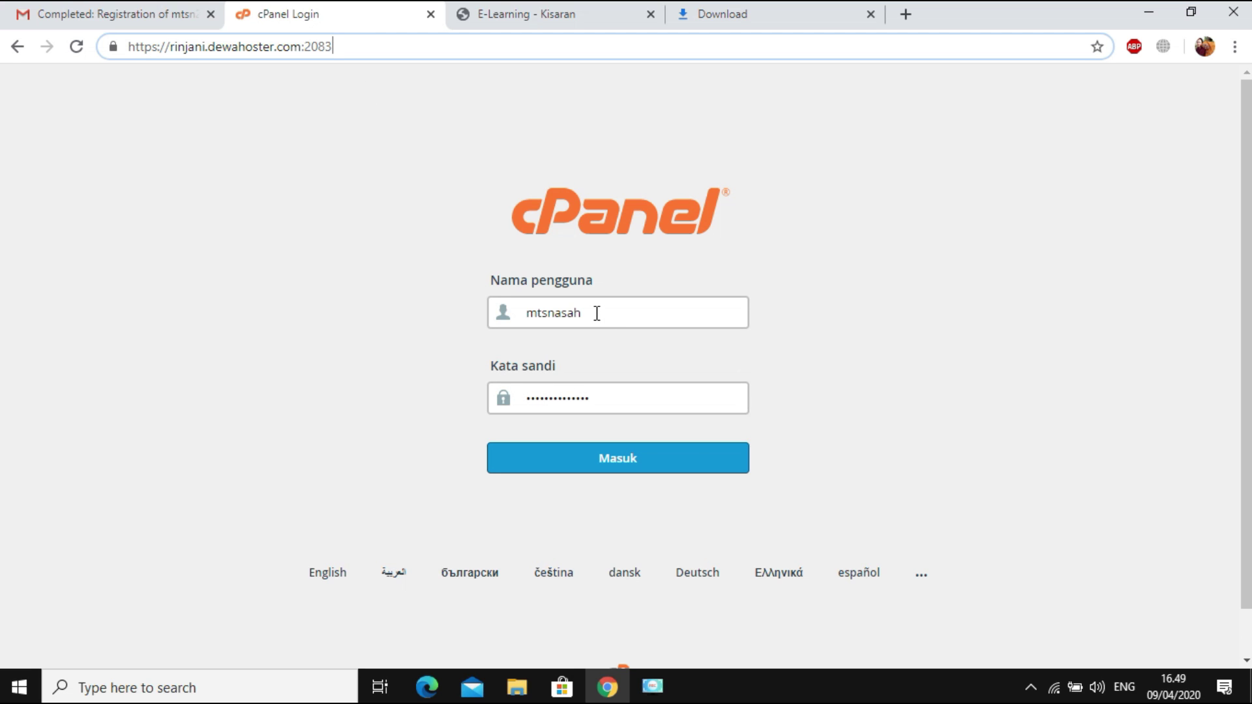
left_click(627, 467)
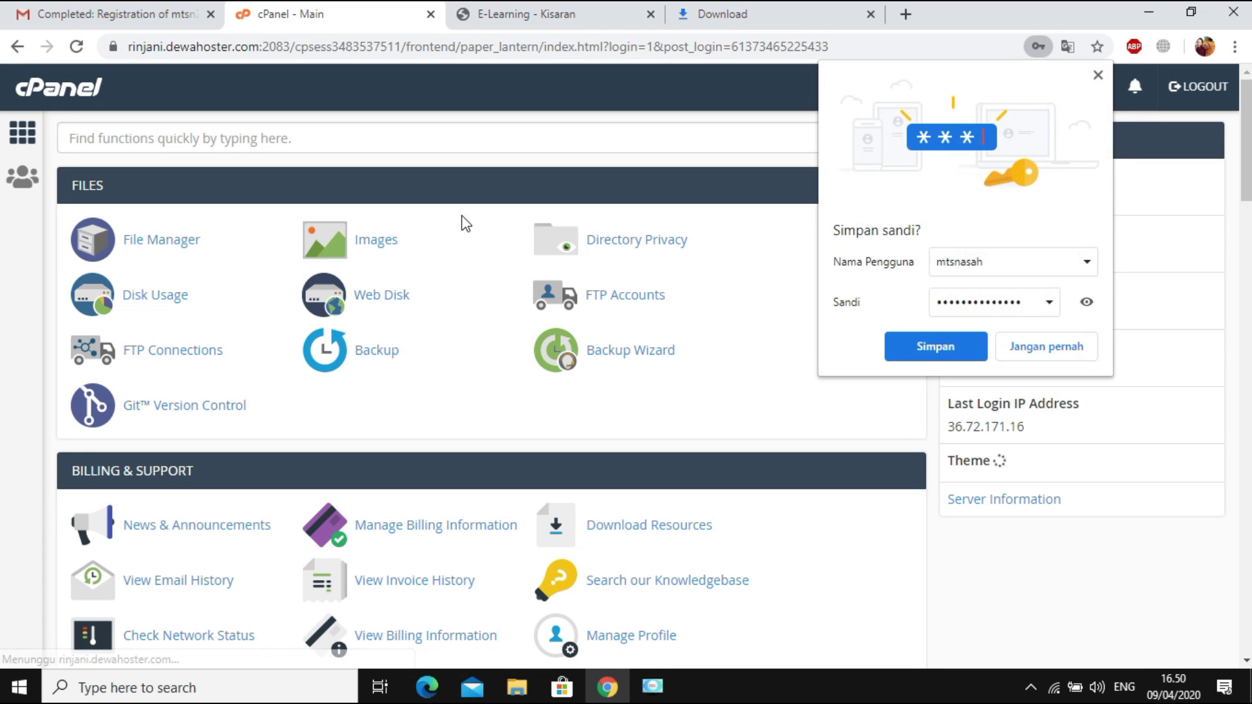
left_click(1065, 346)
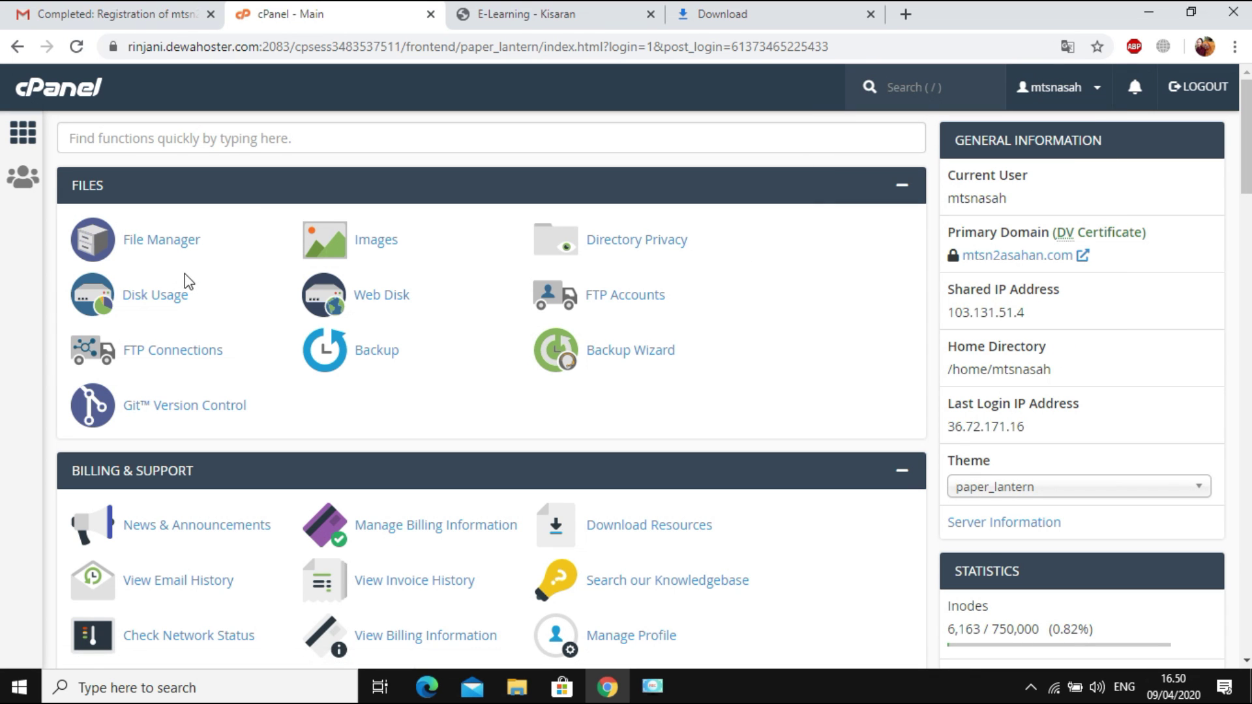
- Go to the Domains section and open the Subdomains page
scroll(188, 282, "down", 3)
scroll(188, 276, "down", 3)
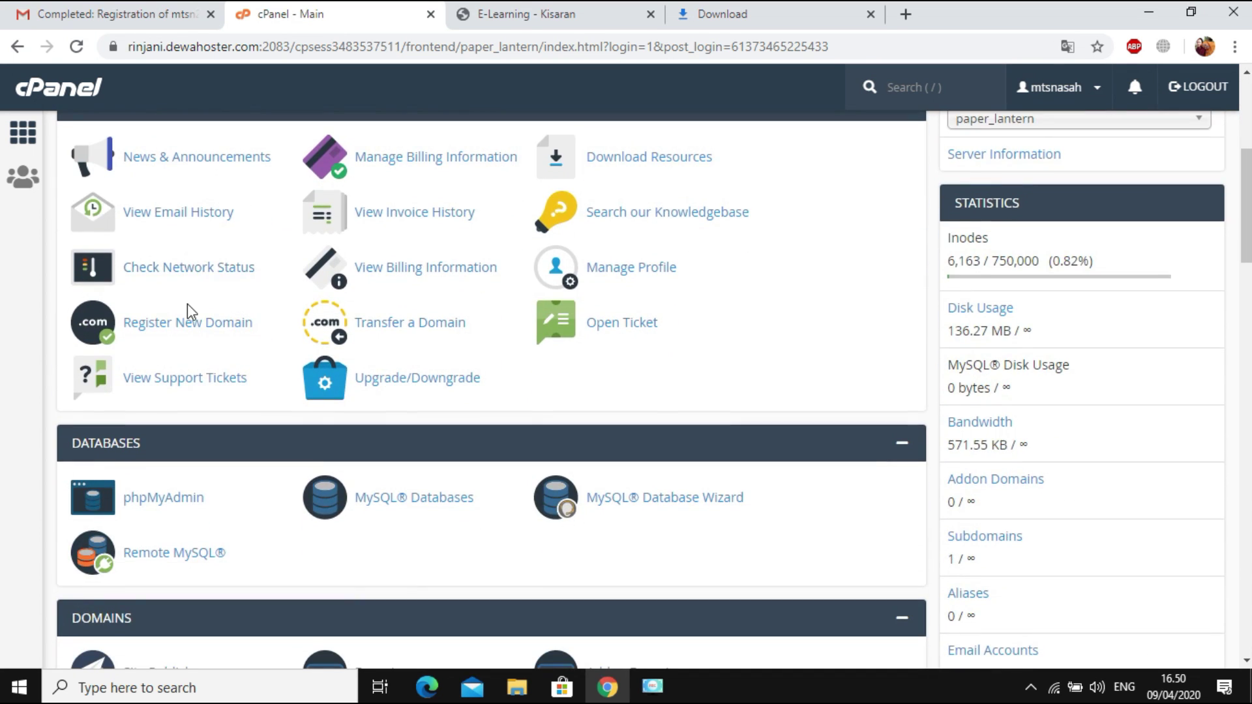
scroll(188, 310, "down", 3)
scroll(118, 436, "down", 3)
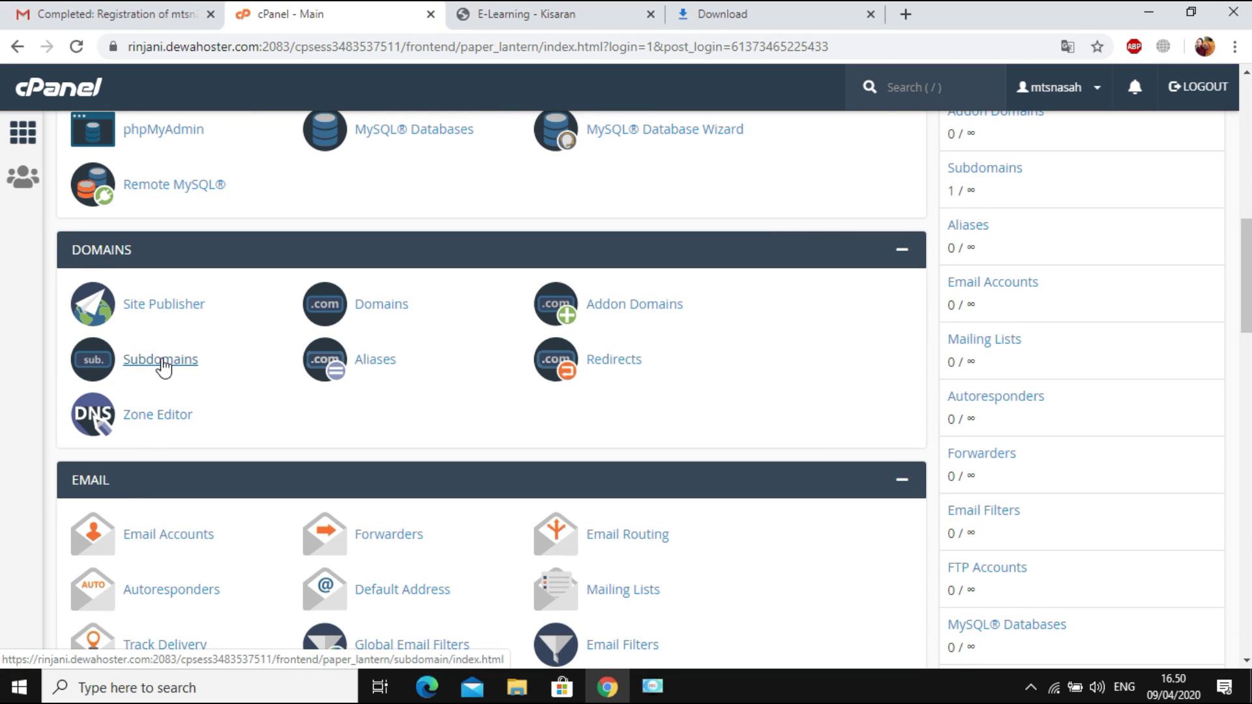
left_click(161, 363)
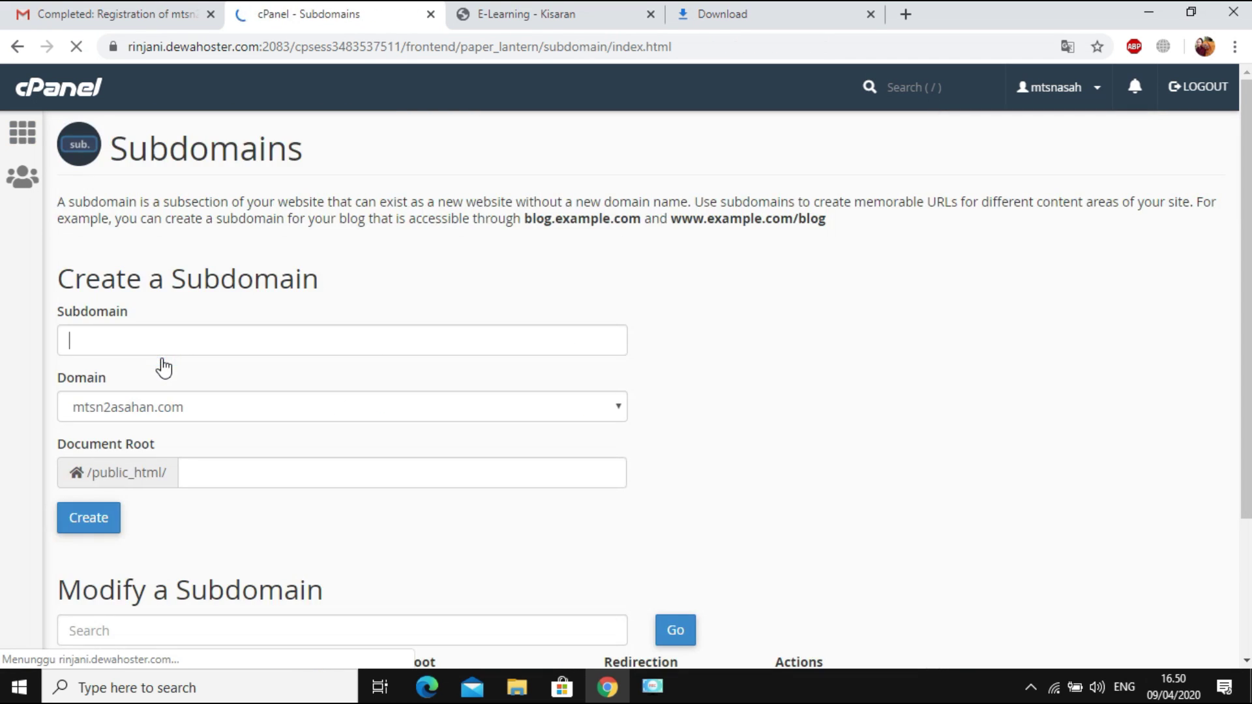
- Fill the subdomain name with the suggested value elearning
scroll(190, 334, "down", 1)
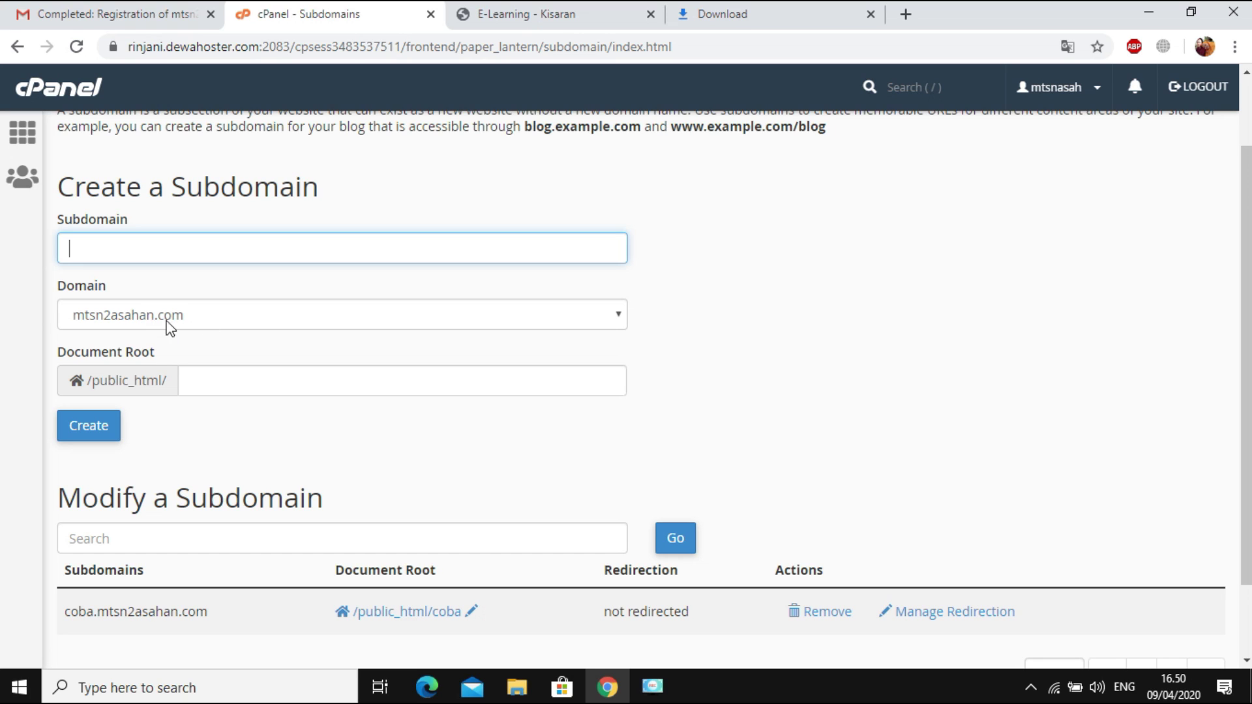
left_click(190, 240)
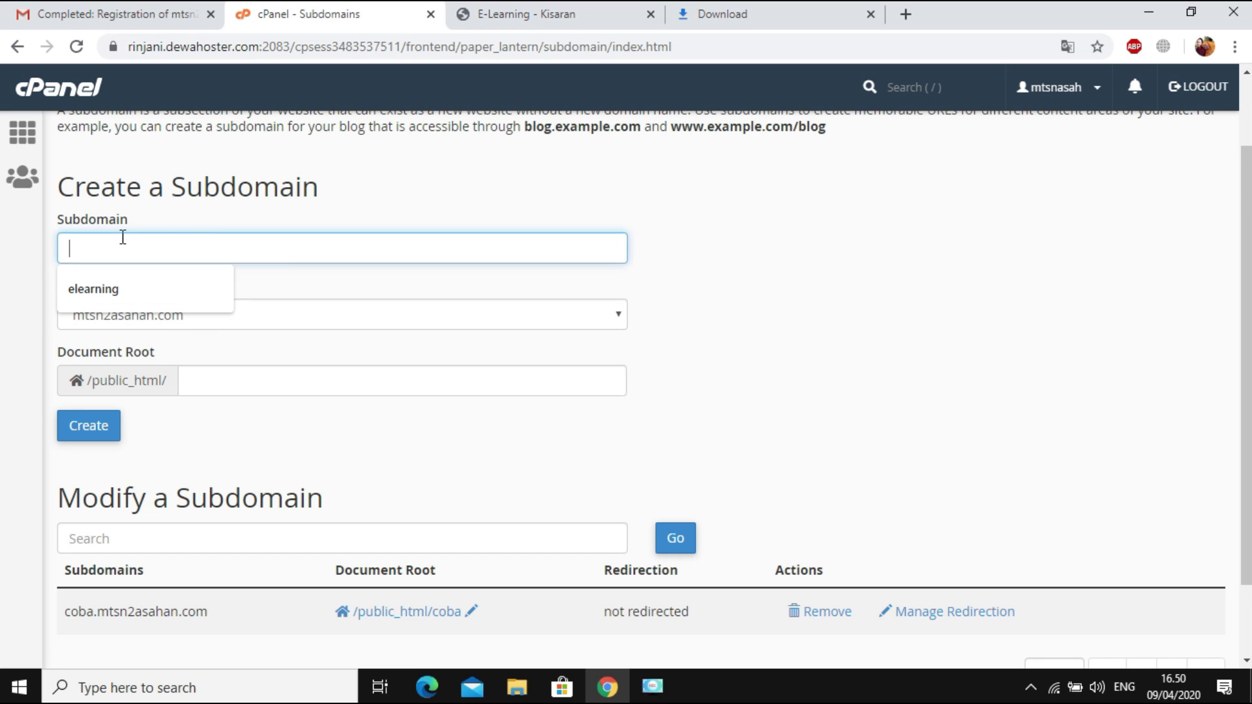
key("Down")
key("Return")
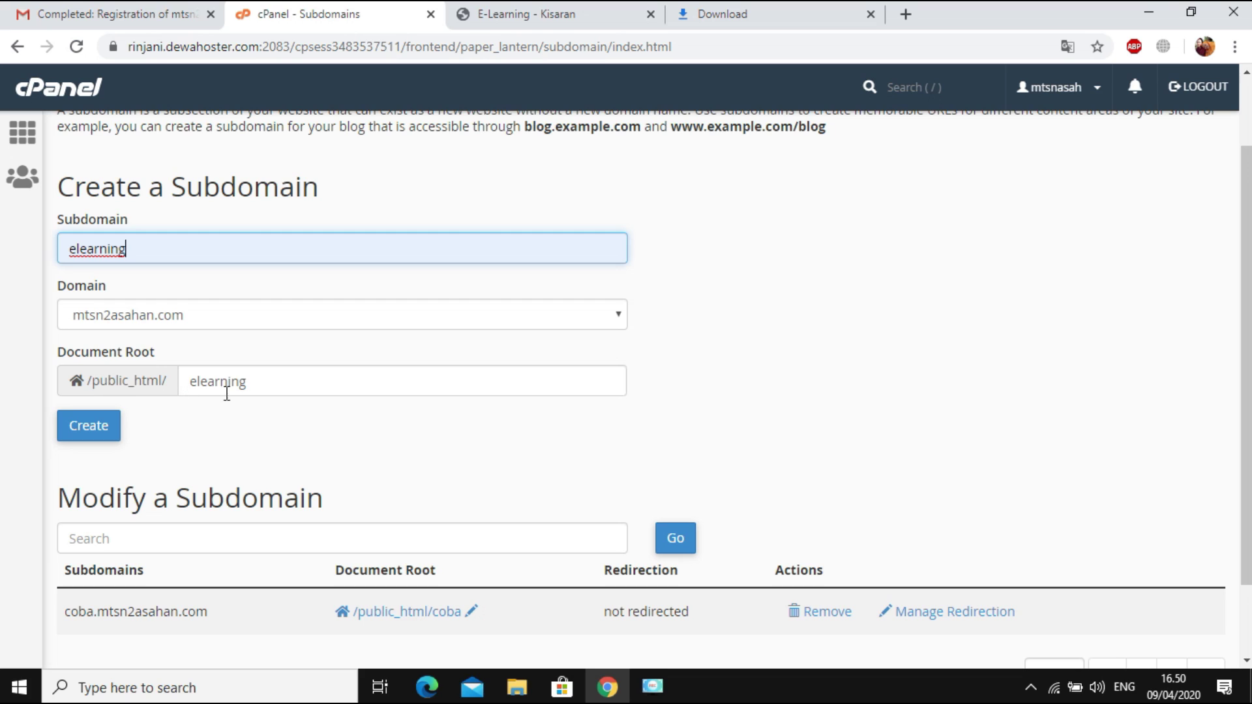
- Change the document root to learning and trim the subdomain name to learning
left_click(275, 380)
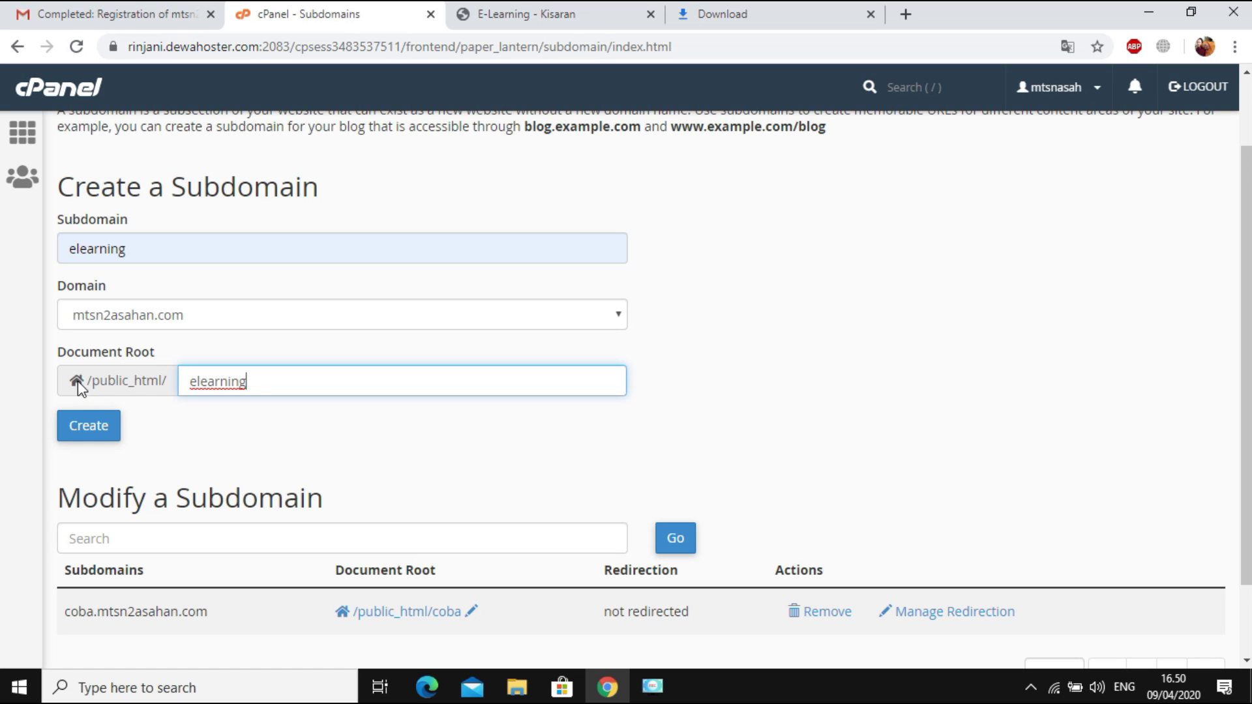
left_click_drag(248, 386, 187, 387)
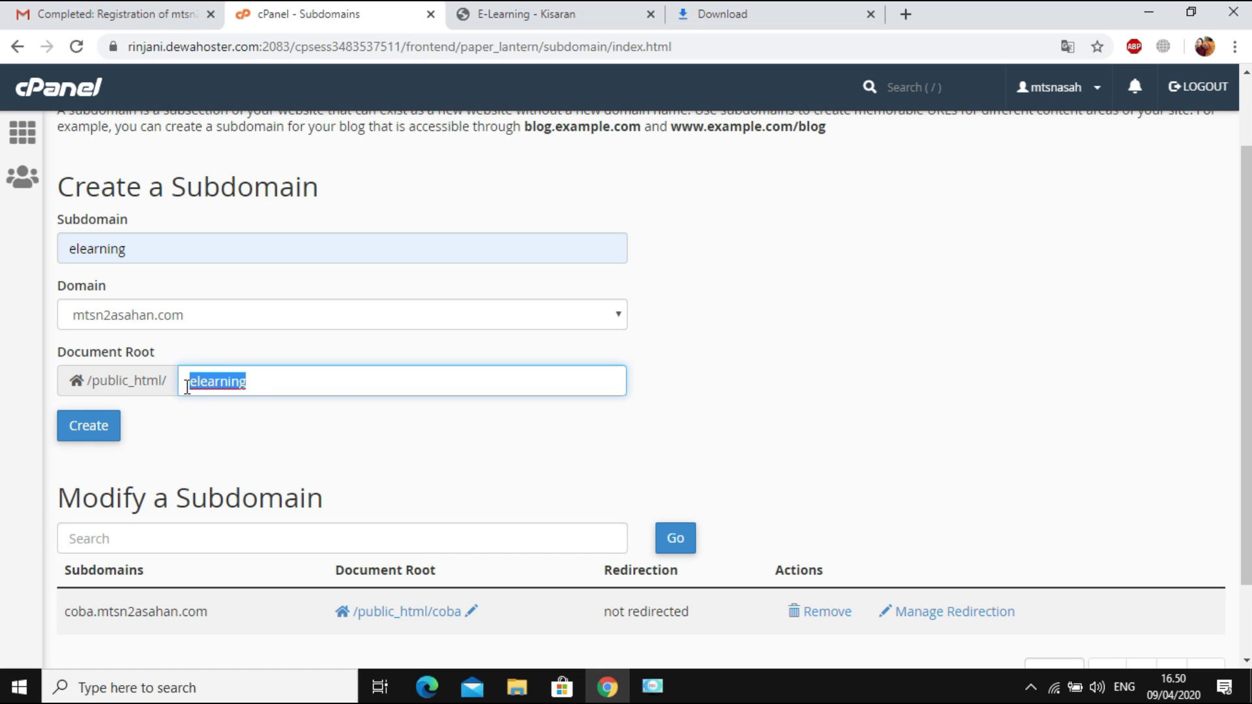
type("public")
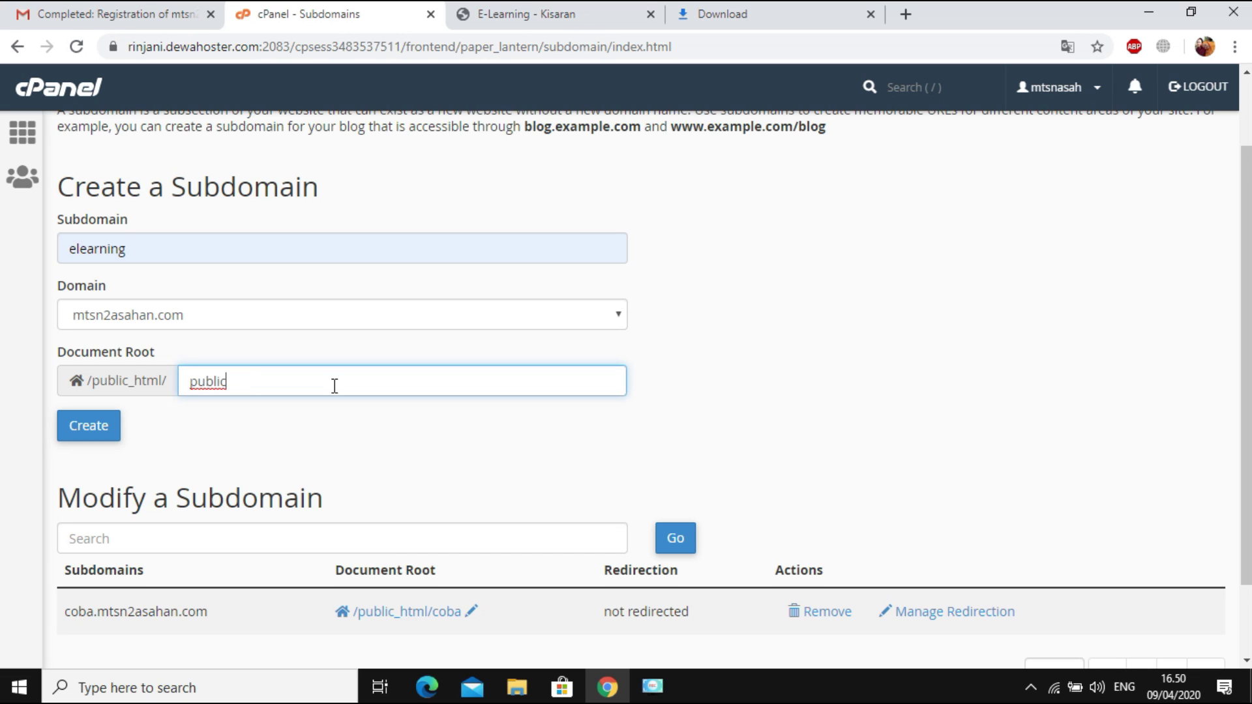
type("_html/elear")
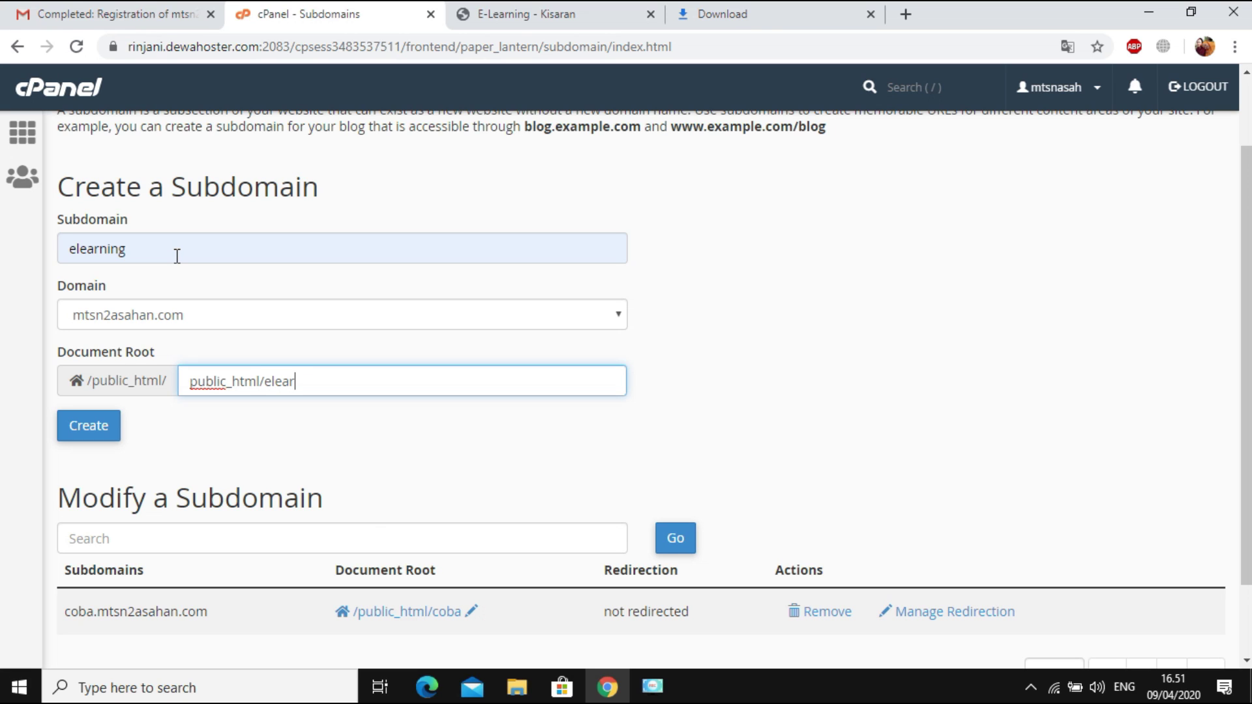
type("ning")
left_click_drag(264, 383, 188, 381)
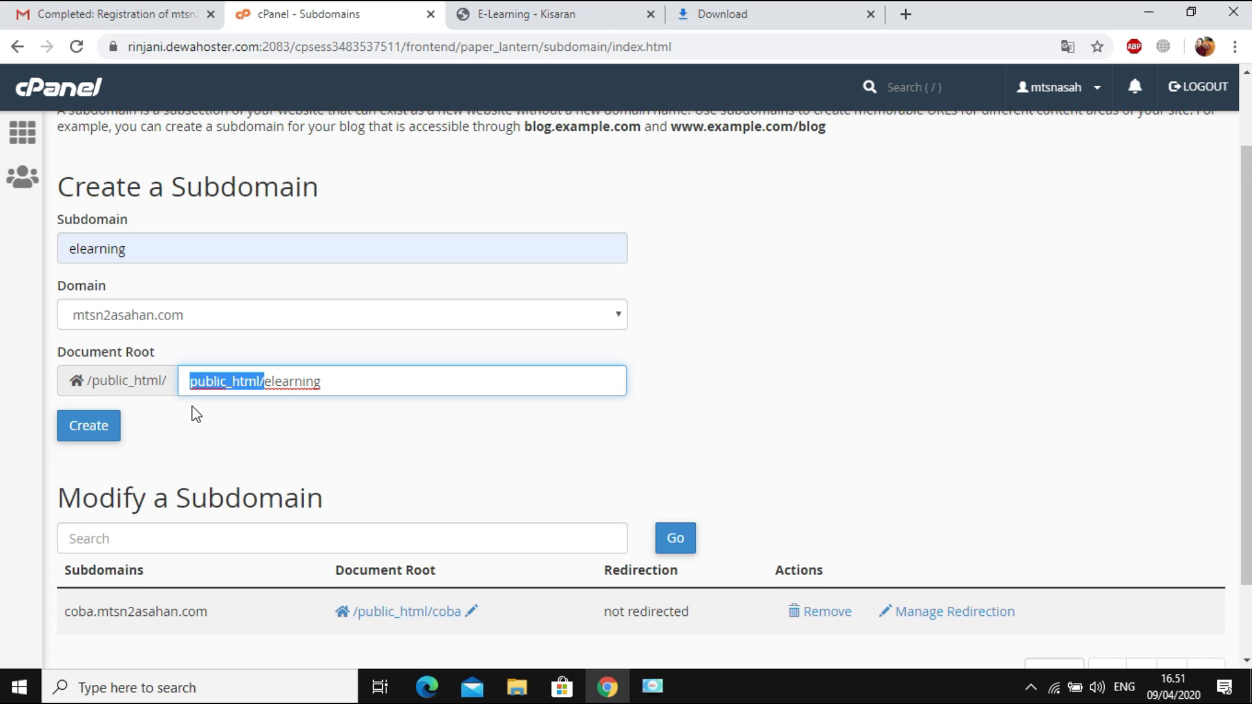
key("Delete")
key("Delete")
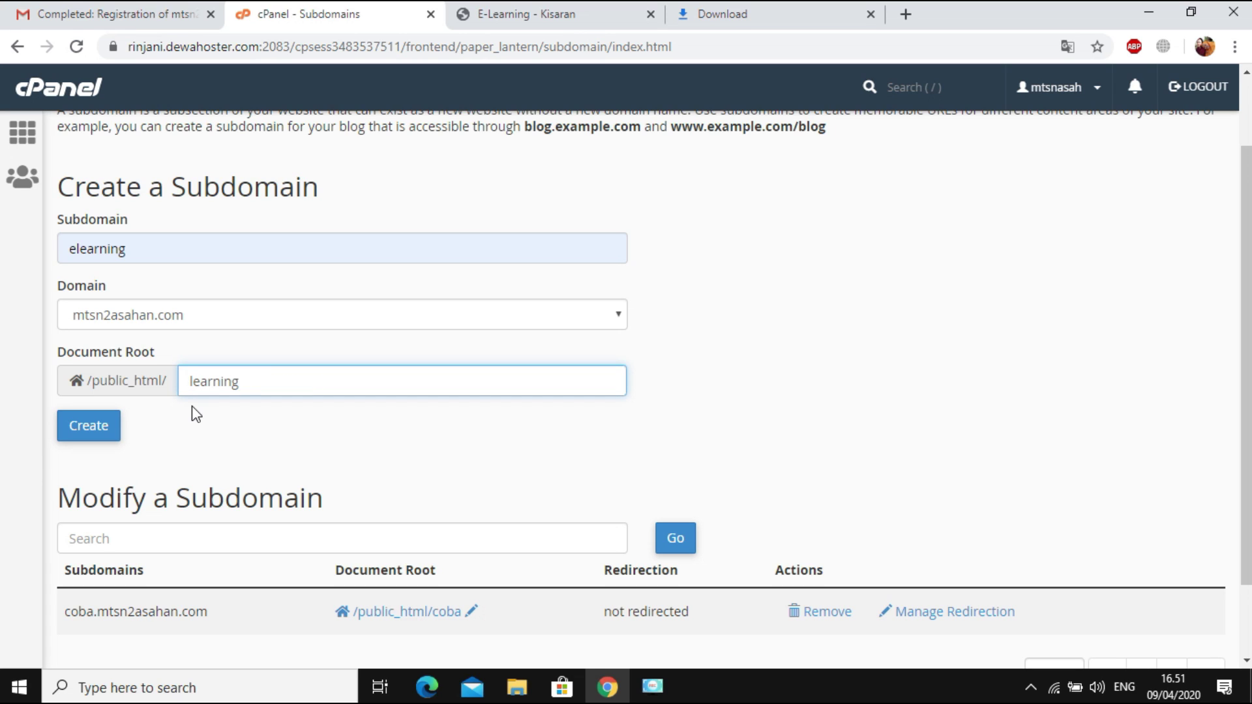
left_click(116, 245)
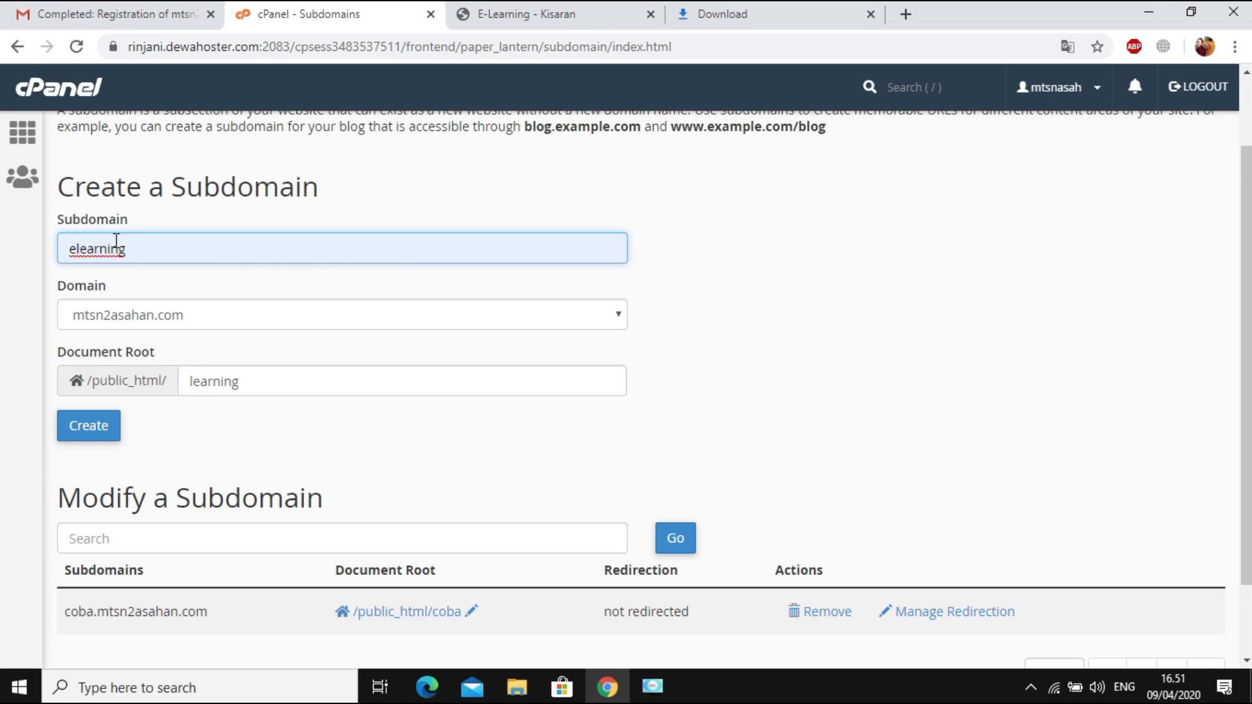
key("Home")
key("Delete")
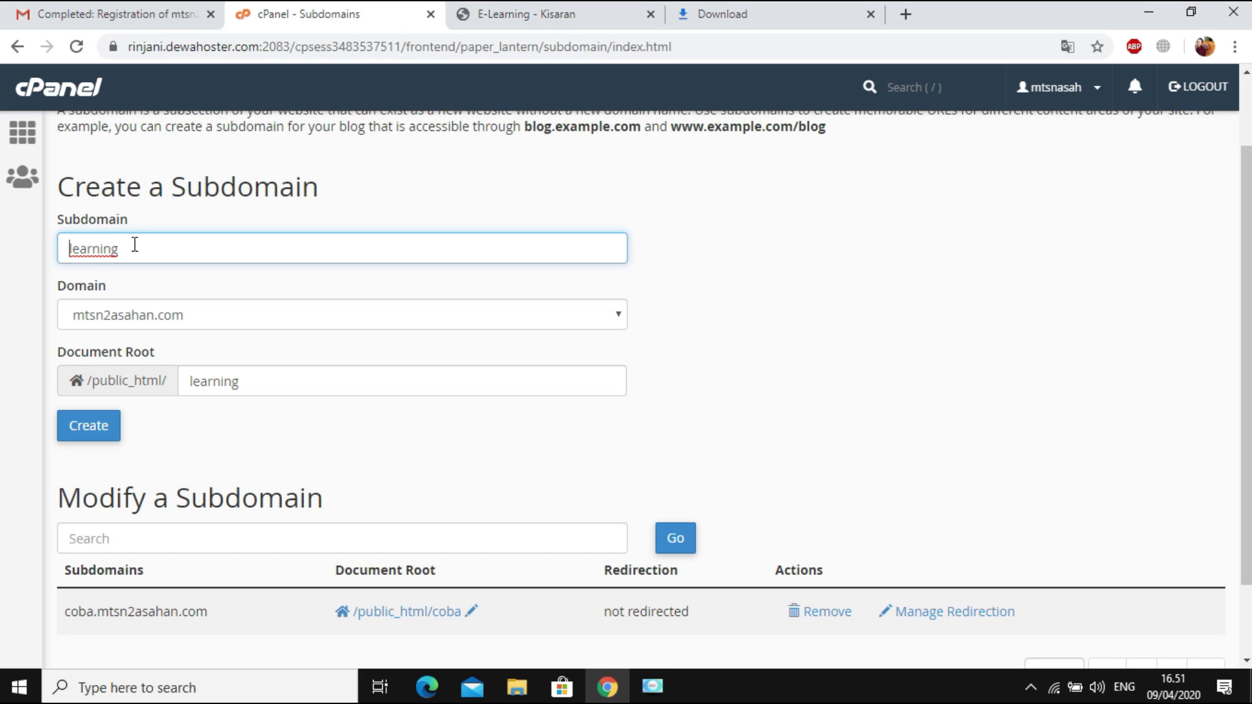
- Create the learning.mtsn2asahan.com subdomain with document root /public_html/learning
left_click(259, 385)
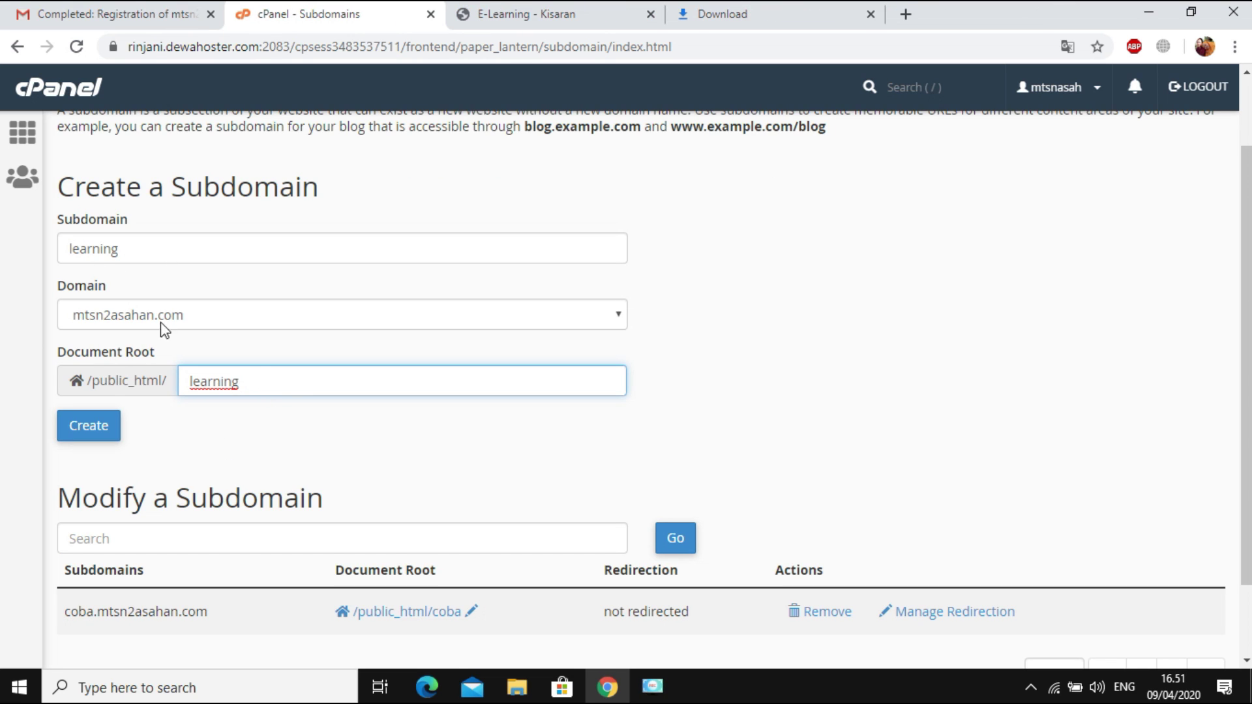
left_click(98, 436)
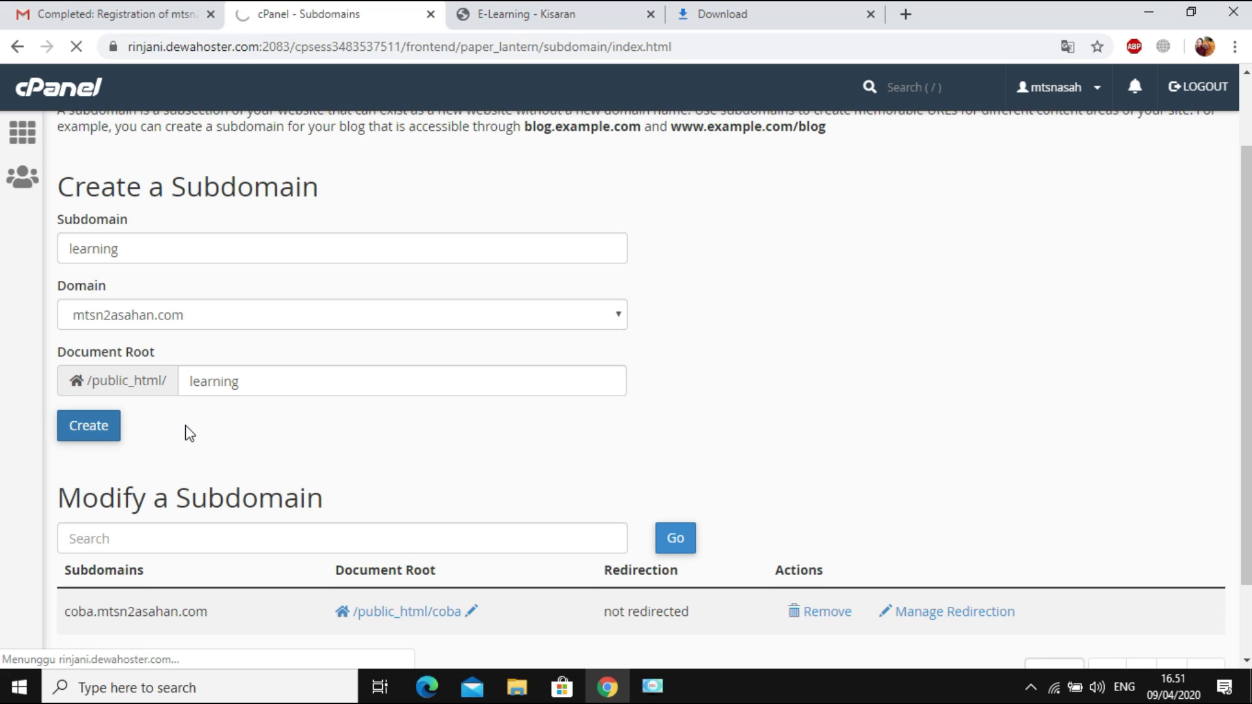
scroll(189, 434, "down", 2)
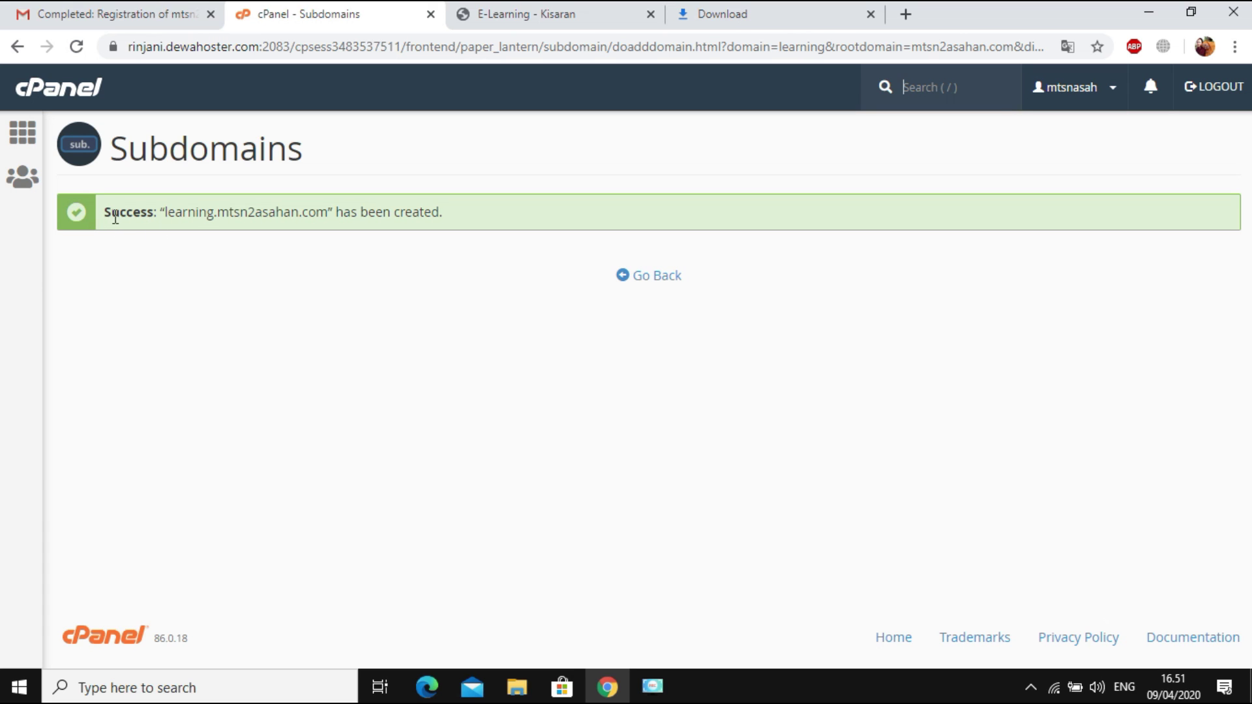
- Return to the subdomain list showing learning.mtsn2asahan.com at /public_html/learning
left_click(655, 279)
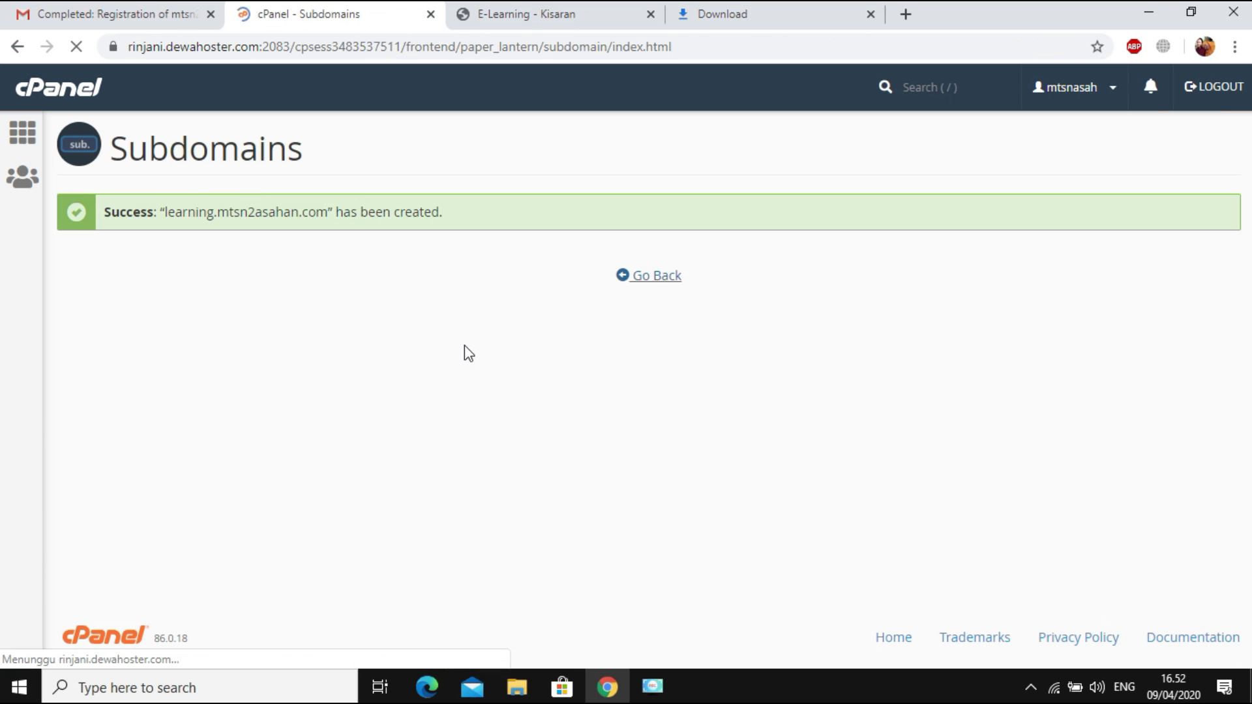
scroll(470, 352, "down", 3)
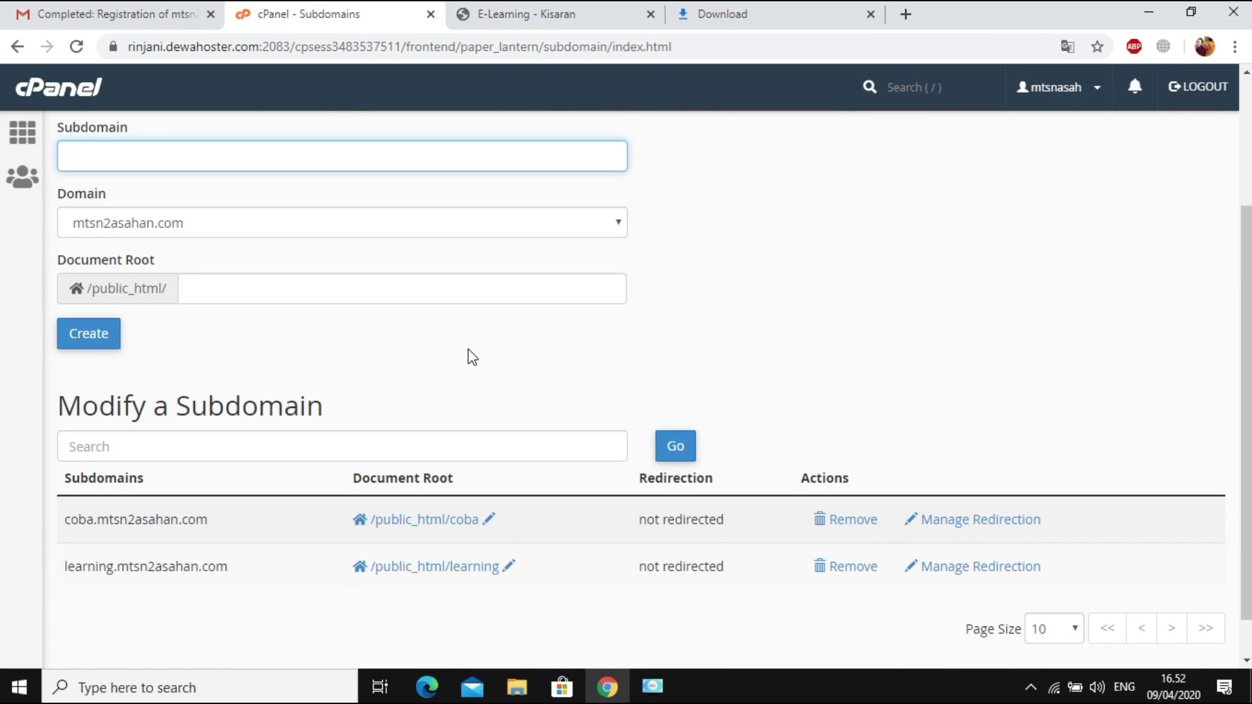
scroll(472, 357, "down", 1)
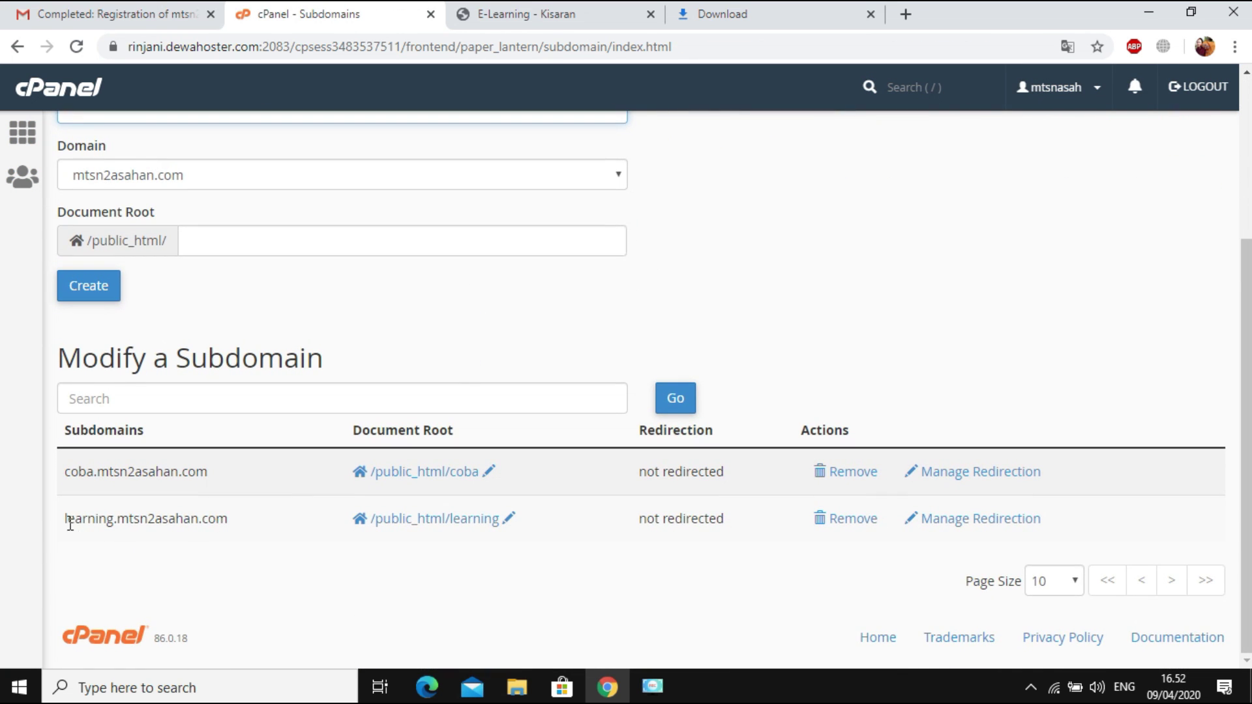
- Copy the name learning.mtsn2asahan.com from the Modify a Subdomain table
left_click_drag(66, 522, 235, 527)
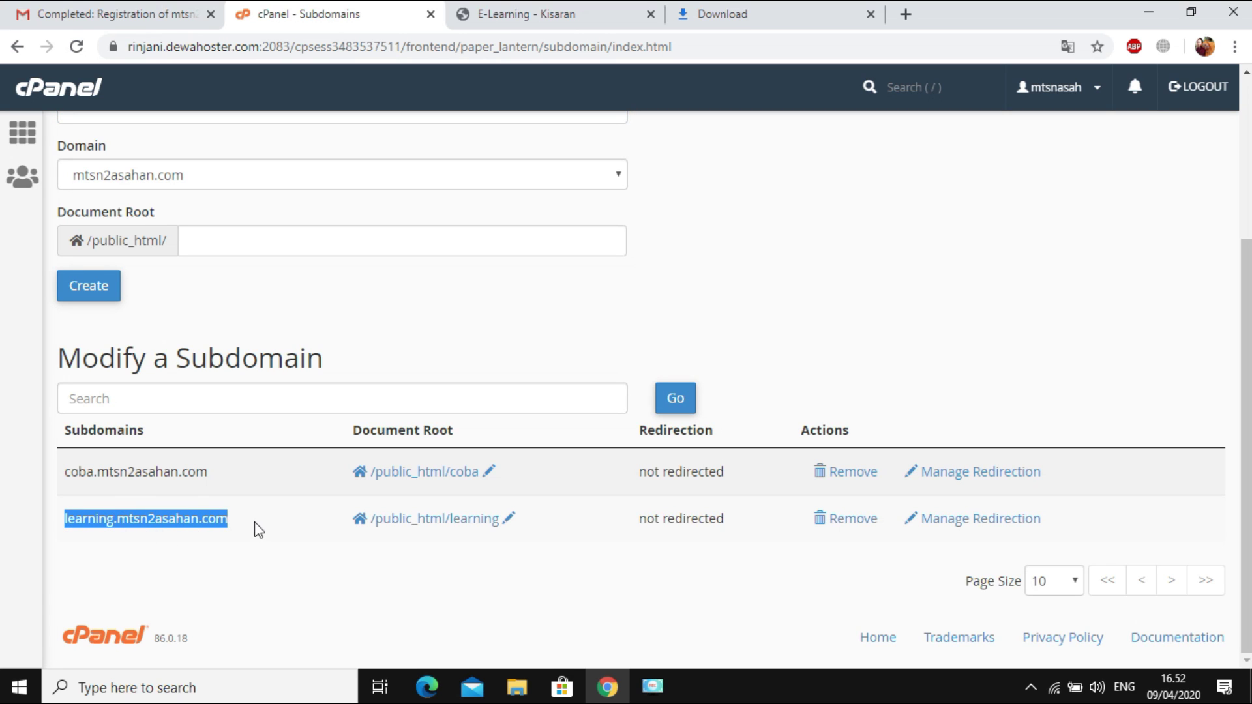
left_click(257, 529)
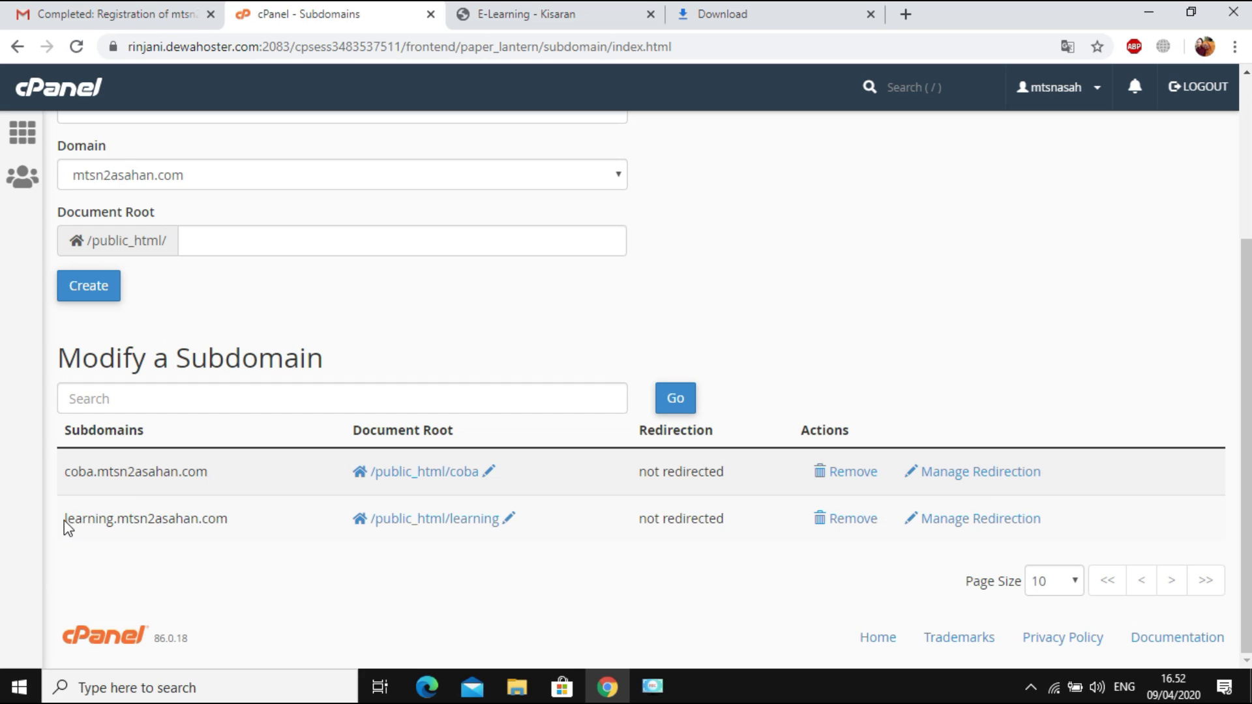
left_click_drag(65, 520, 248, 528)
key("ctrl+c")
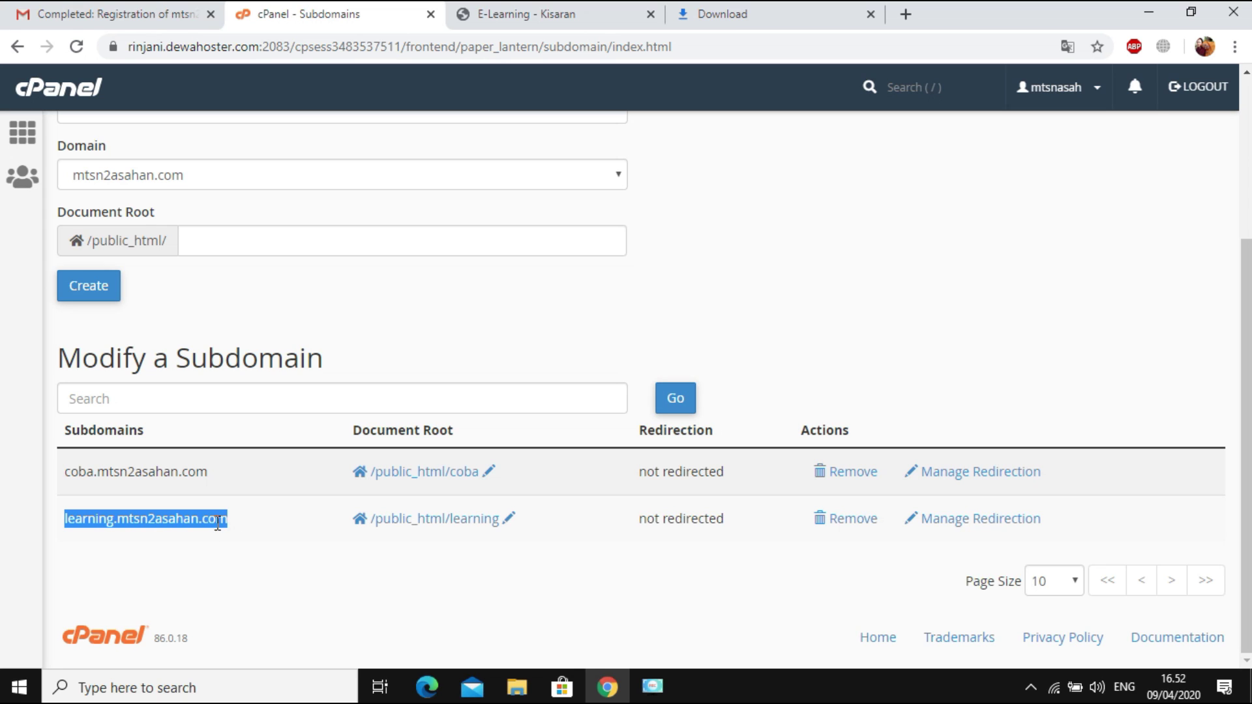
right_click(207, 522)
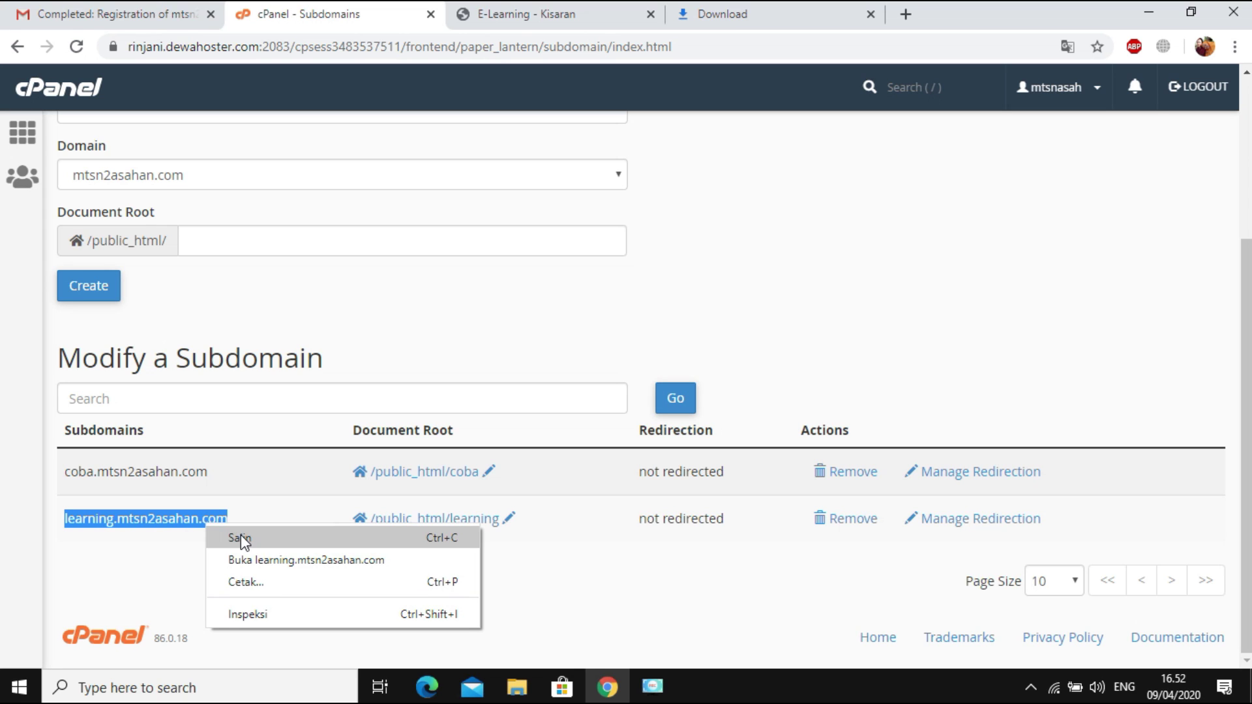
left_click(239, 537)
left_click(193, 688)
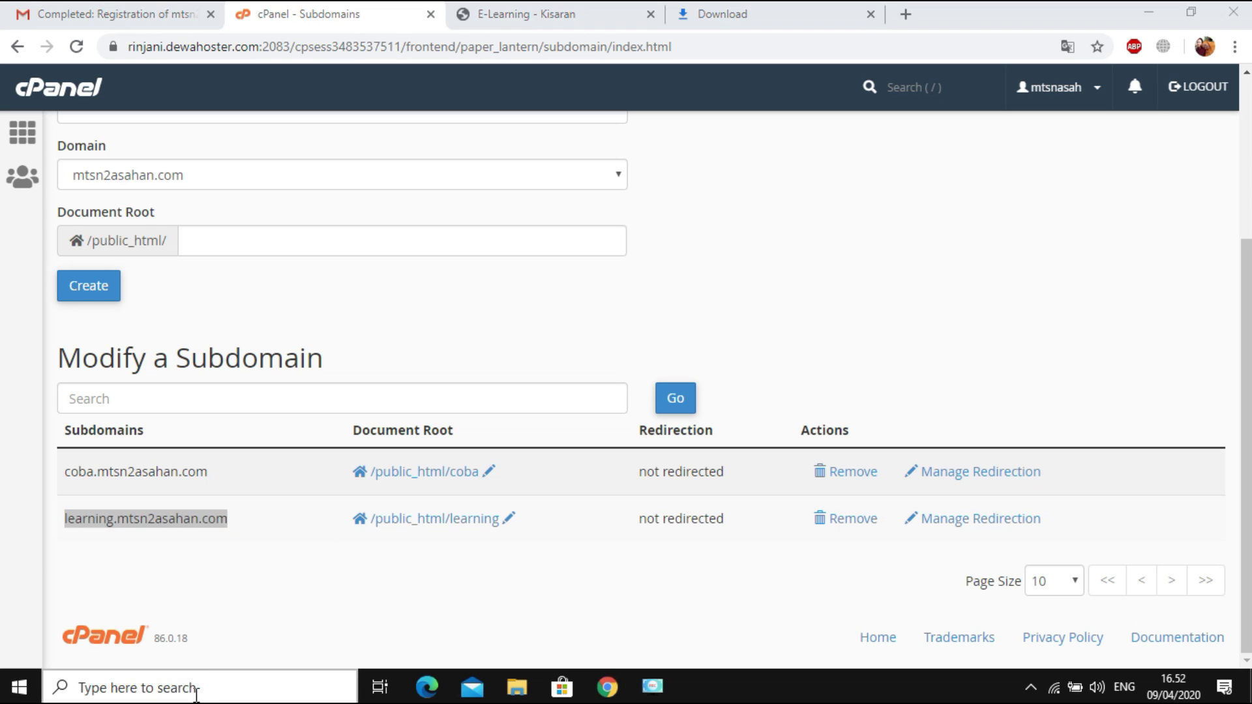
- Paste learning.mtsn2asahan.com into a new Notepad note, then bring the browser back
type("note")
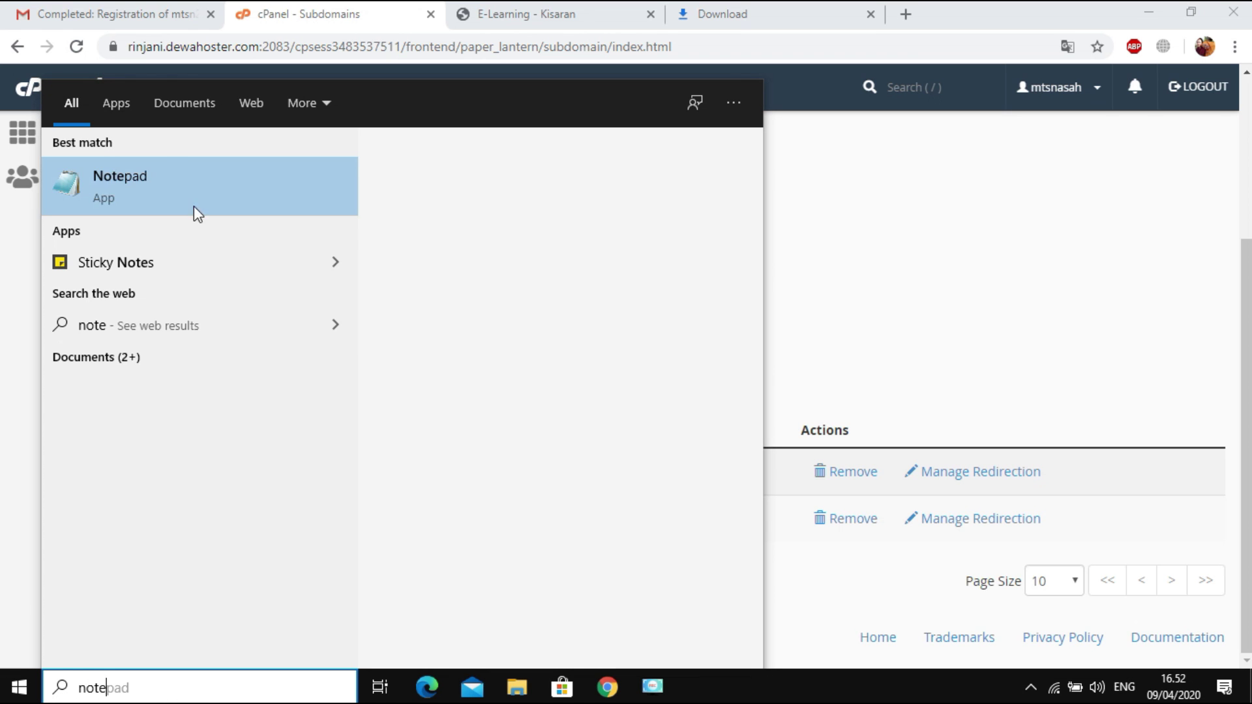
left_click(187, 177)
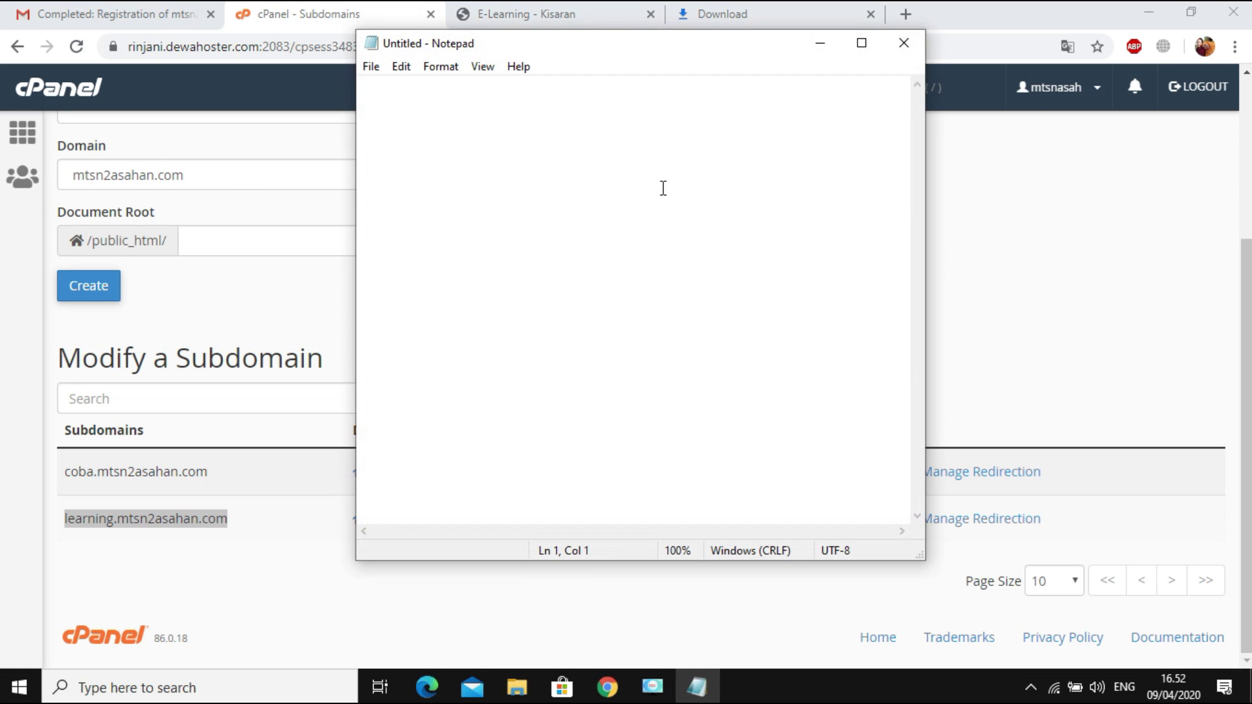
key("ctrl+v")
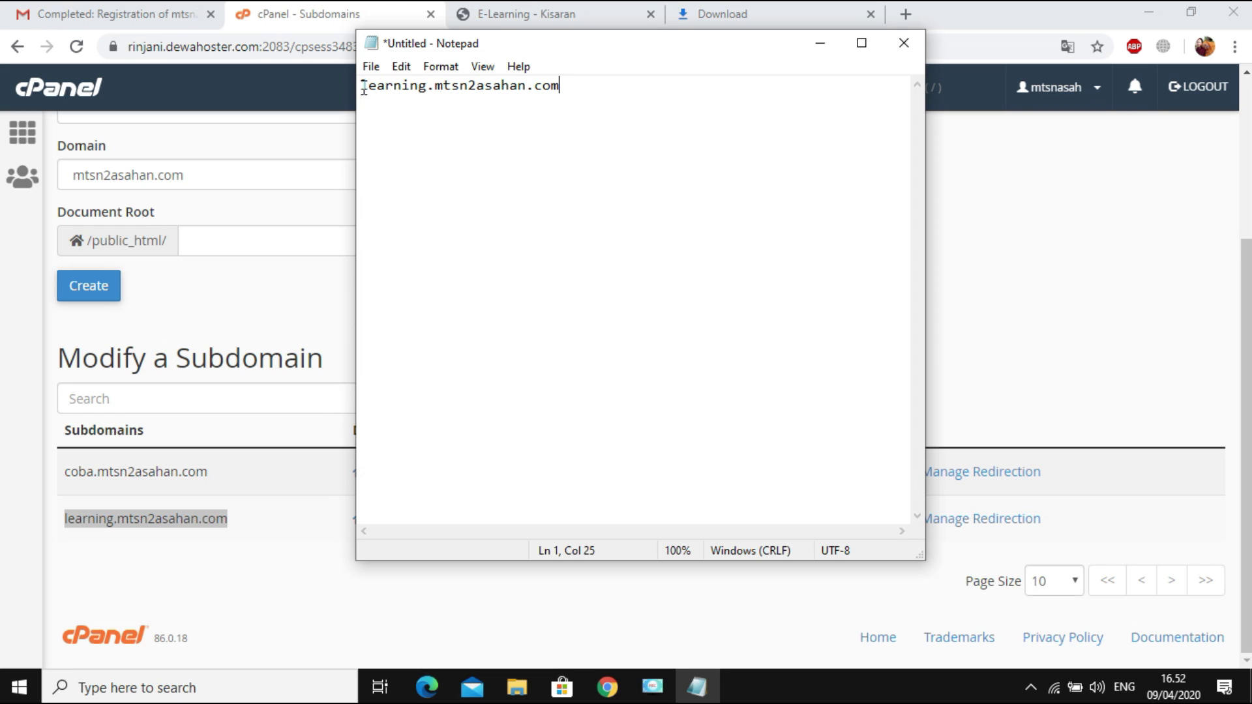
left_click_drag(569, 85, 360, 85)
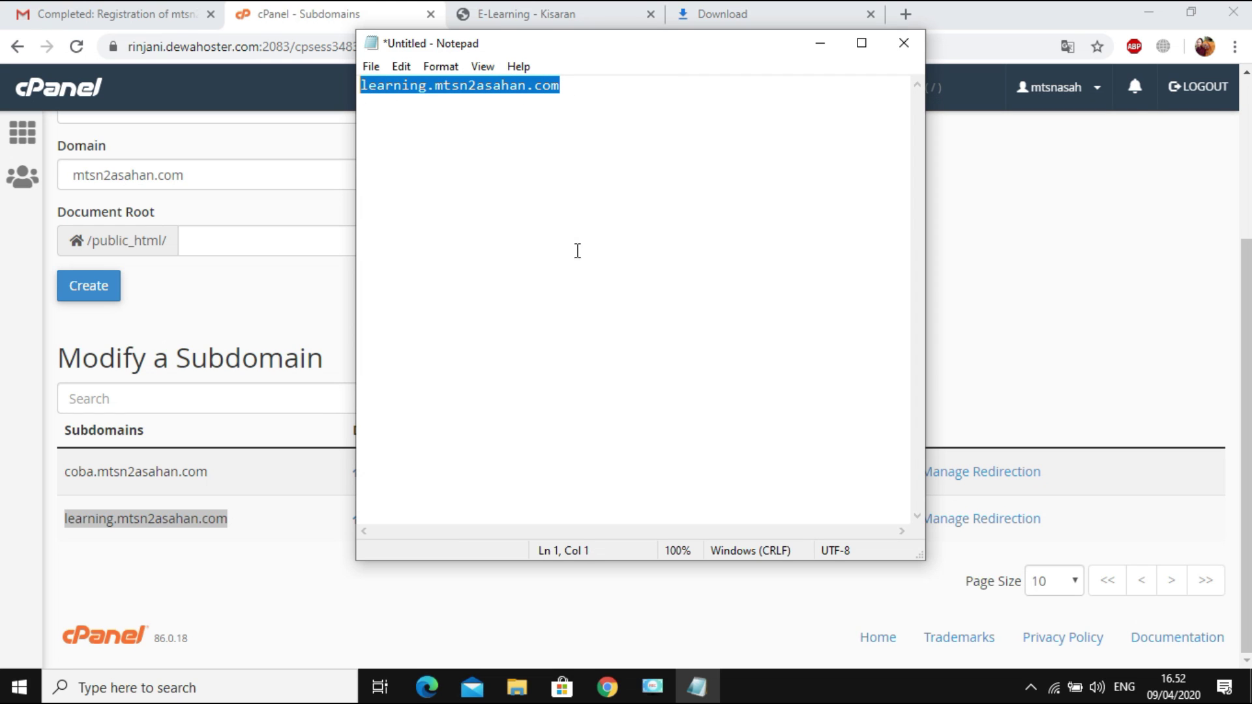
left_click(568, 90)
left_click(8, 333)
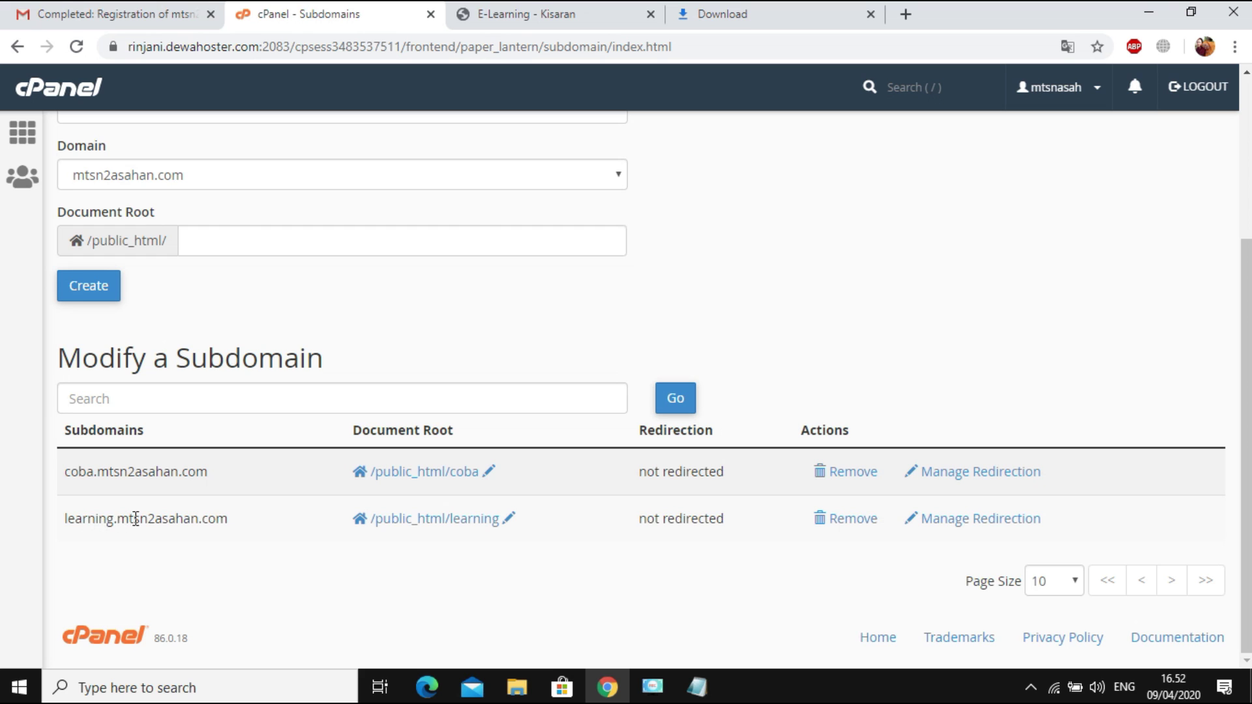
scroll(272, 502, "up", 1)
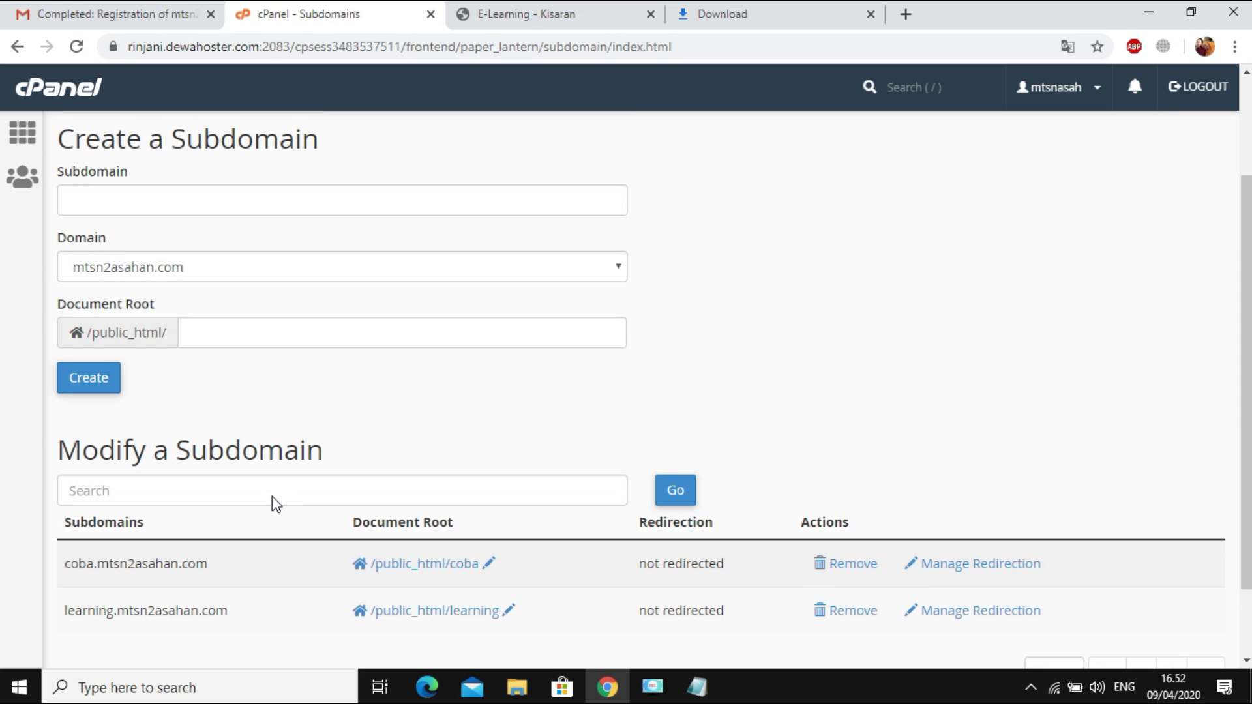
- Open File Manager and browse to the public_html/learning folder
left_click(25, 141)
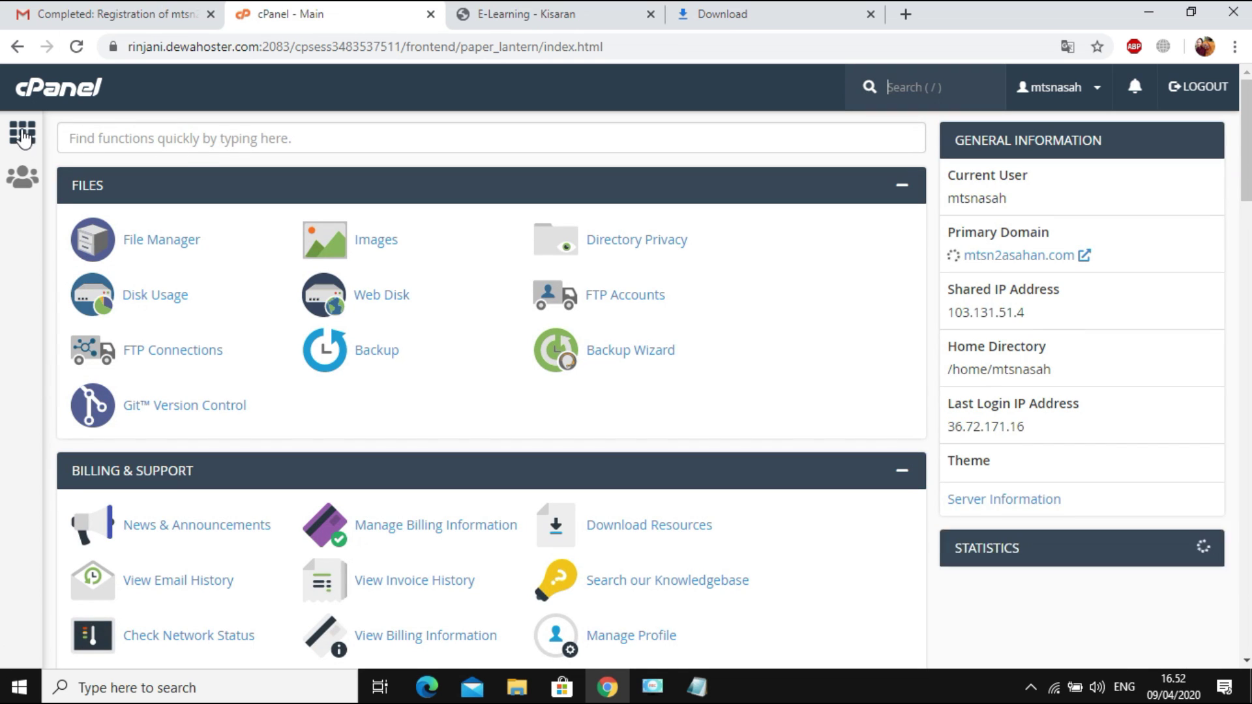
left_click(159, 243)
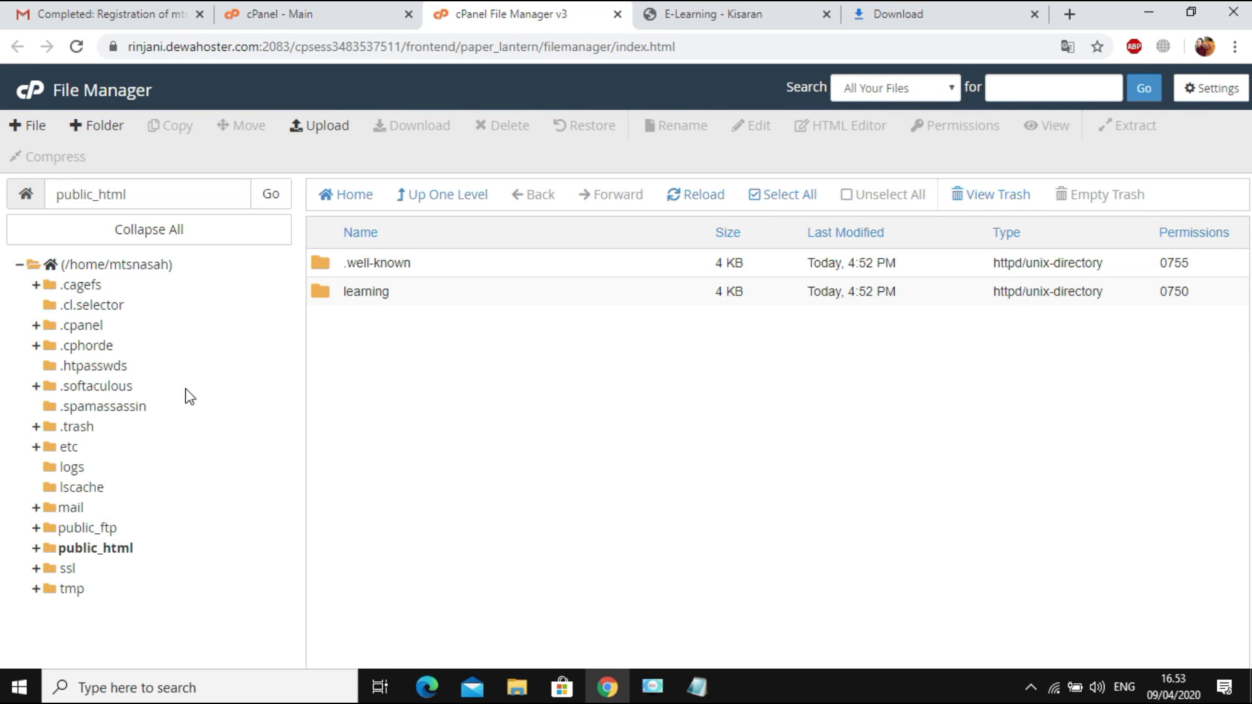
left_click(37, 553)
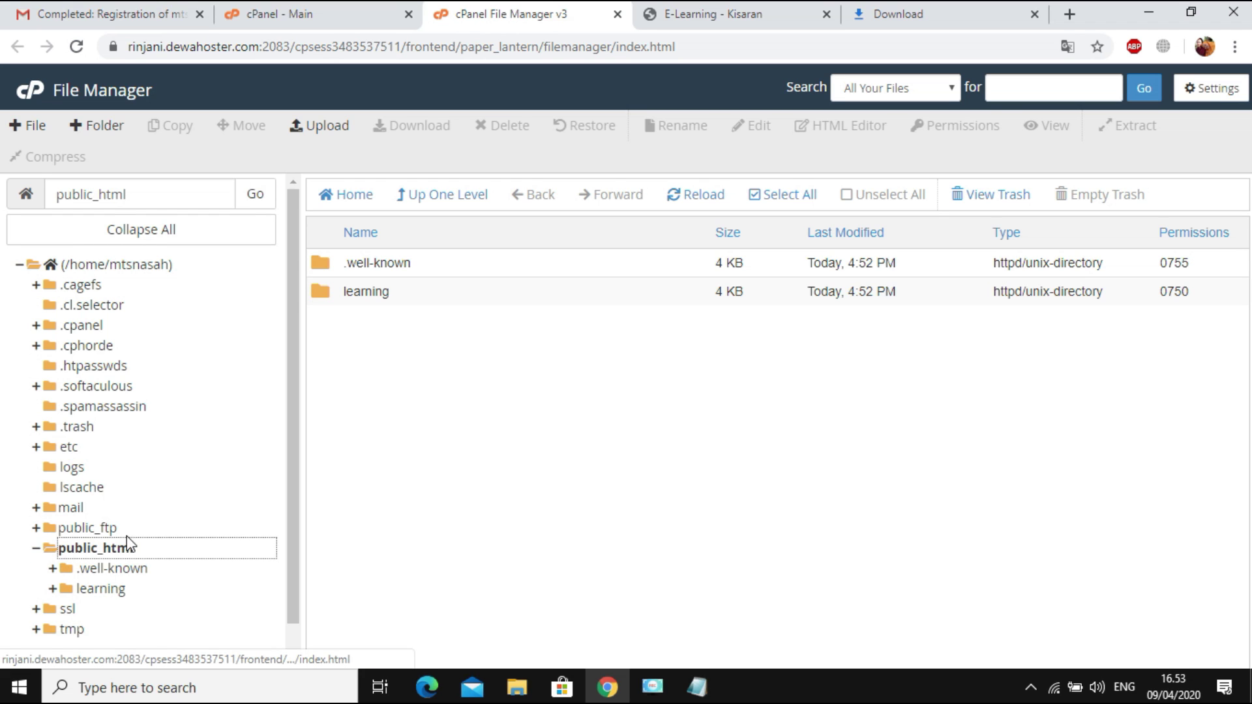
scroll(132, 545, "down", 1)
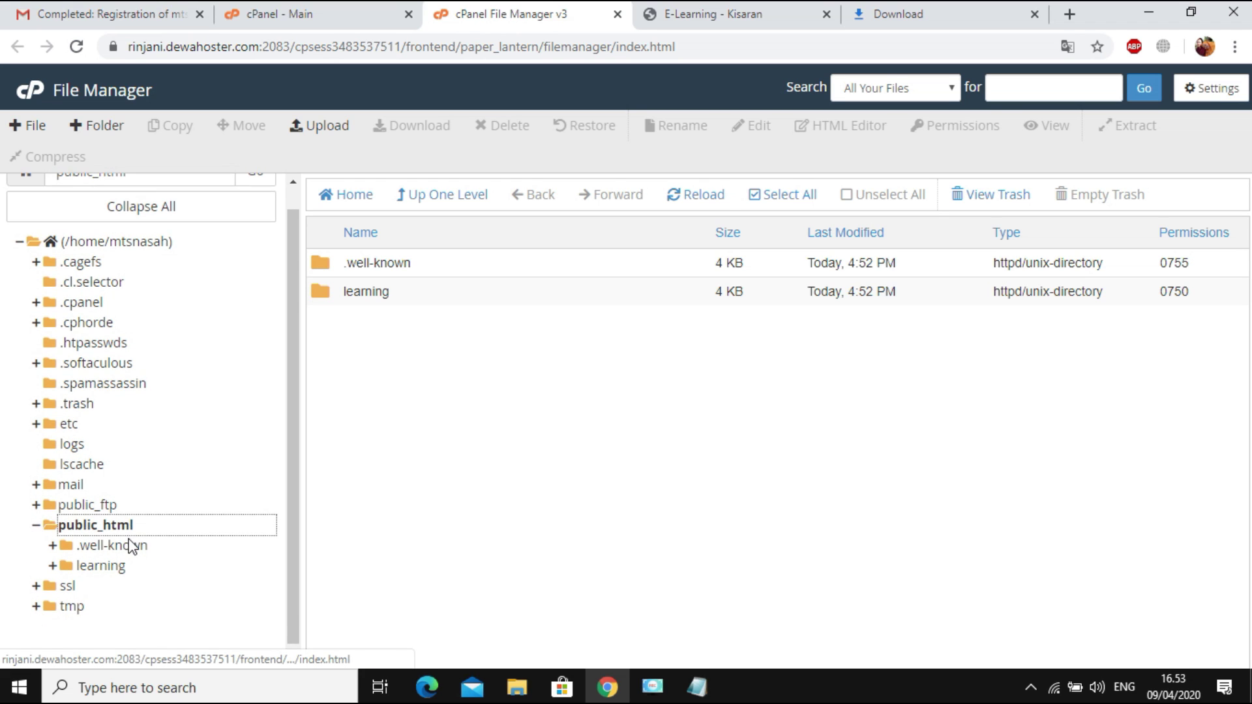
left_click(75, 567)
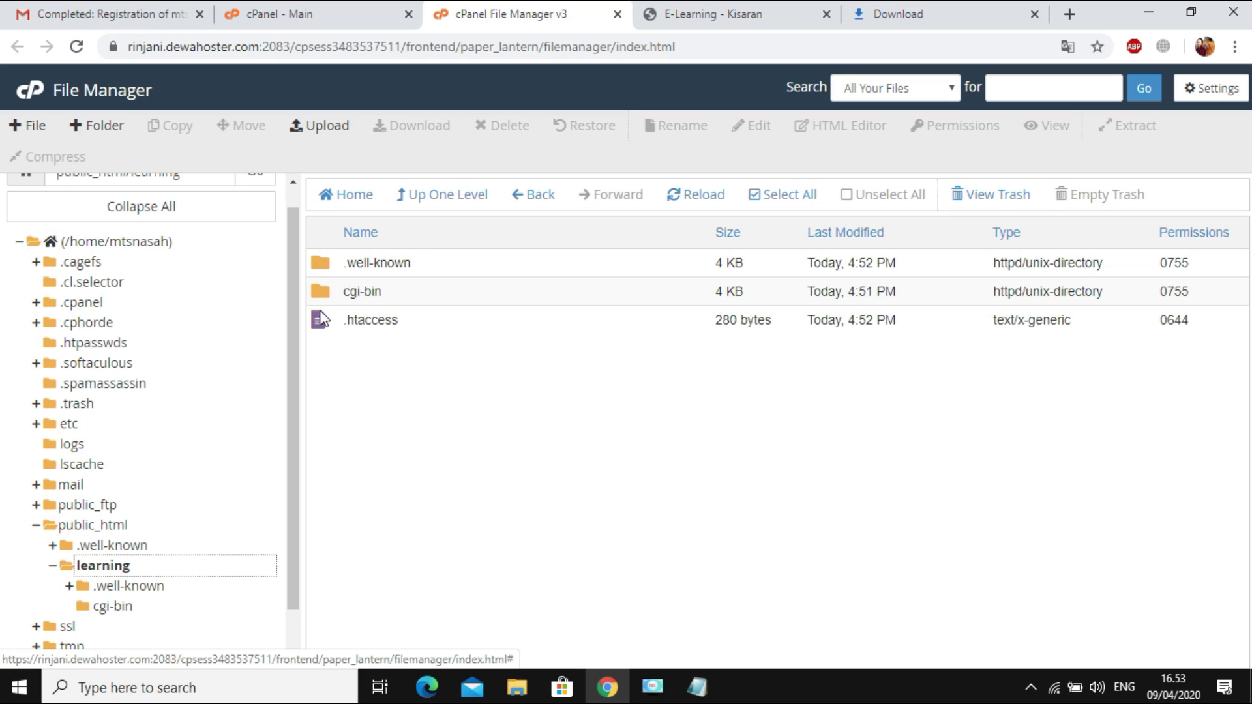
- Permanently delete .well-known, cgi-bin and .htaccess from the learning folder, skipping the trash
left_click(322, 267)
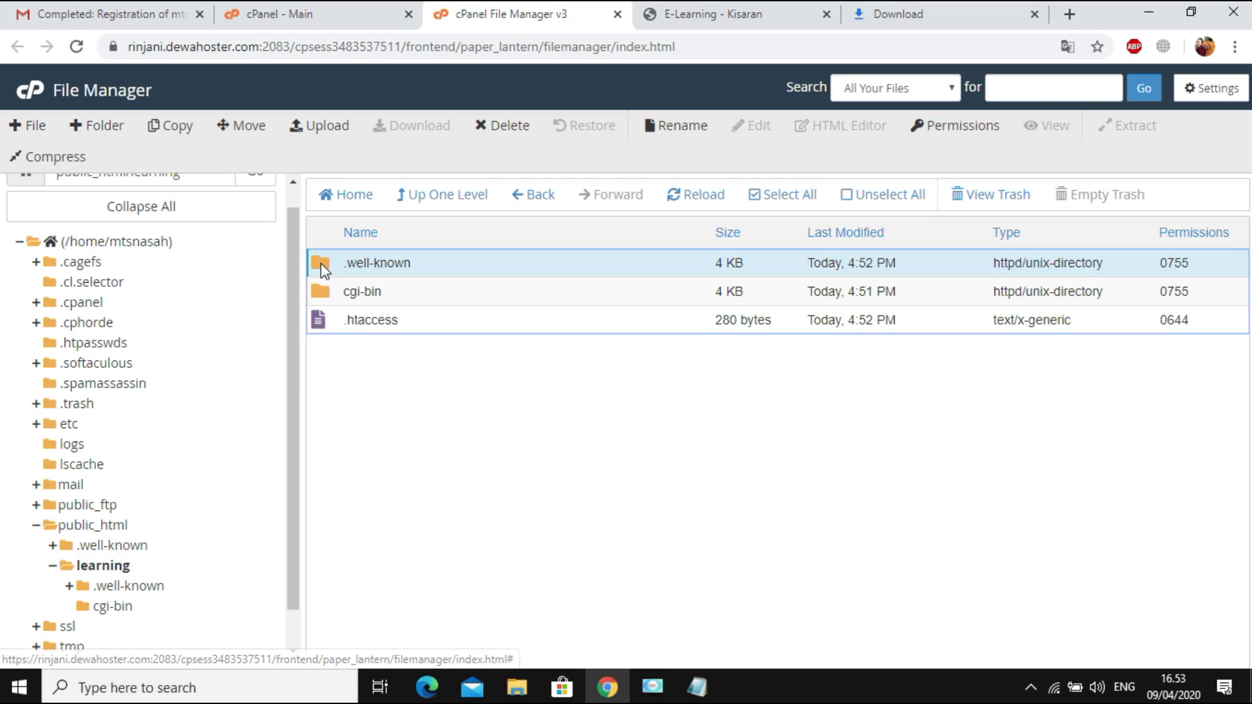
left_click(322, 293, "ctrl")
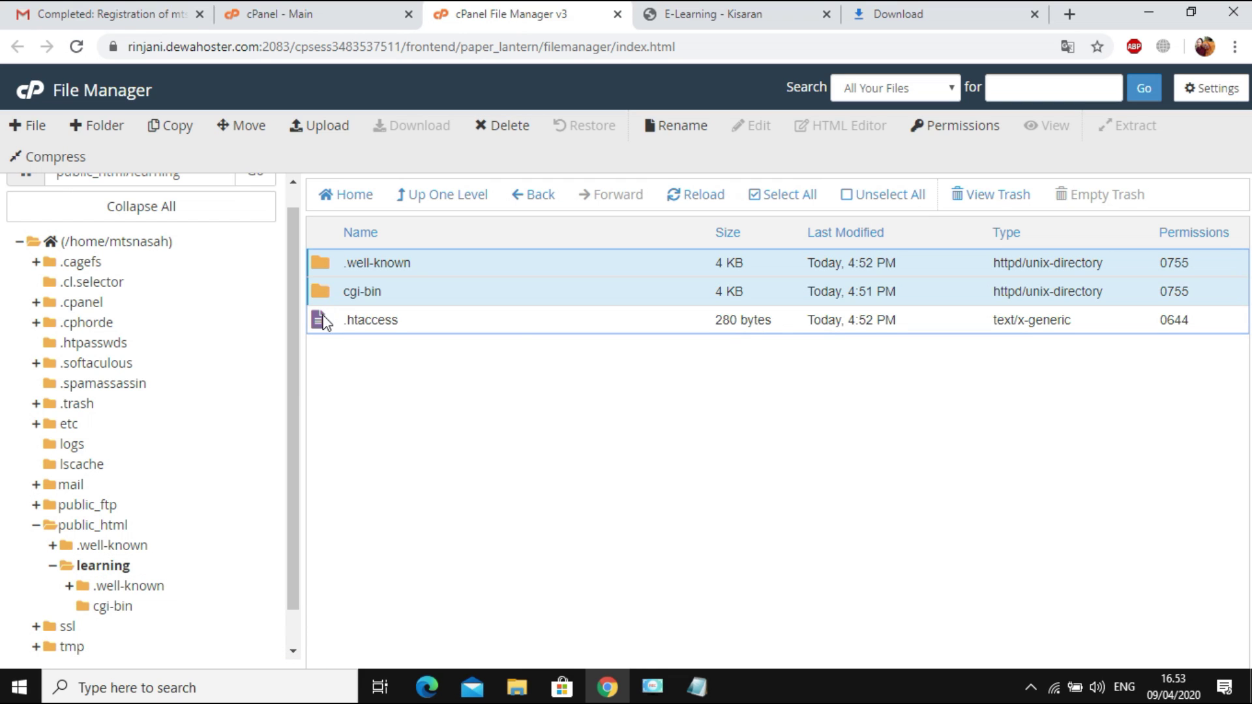
left_click(324, 319, "ctrl")
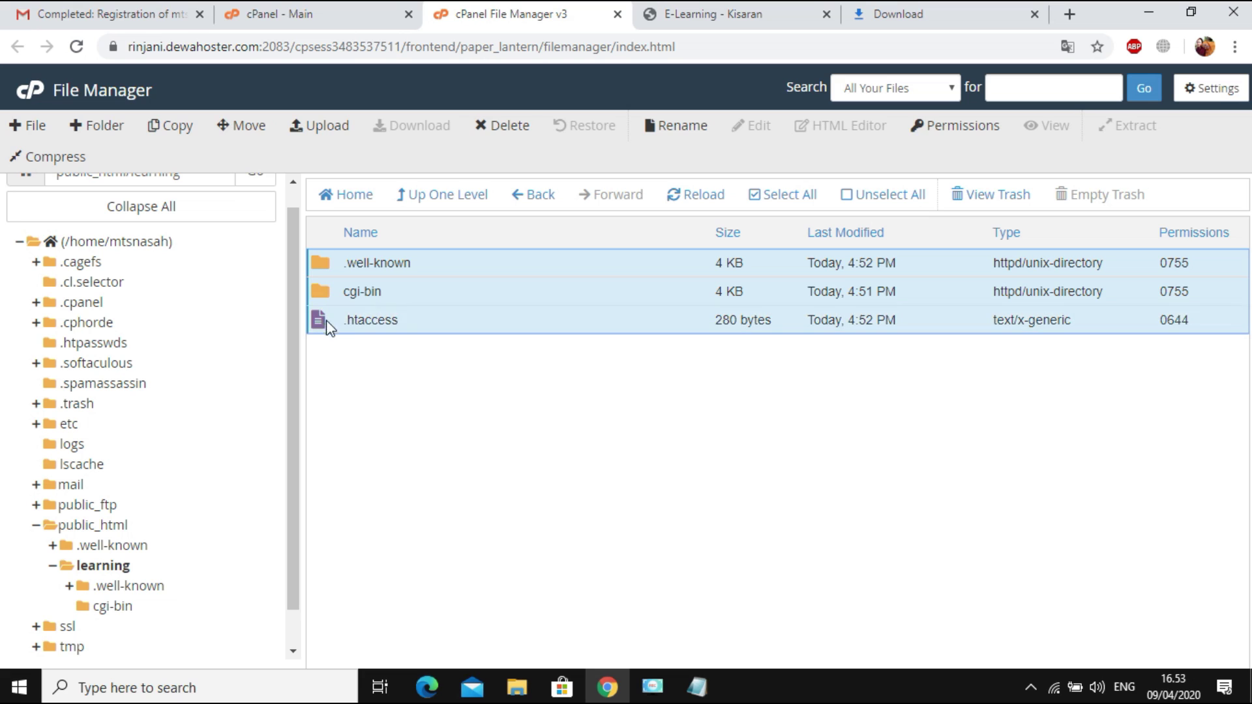
right_click(375, 282)
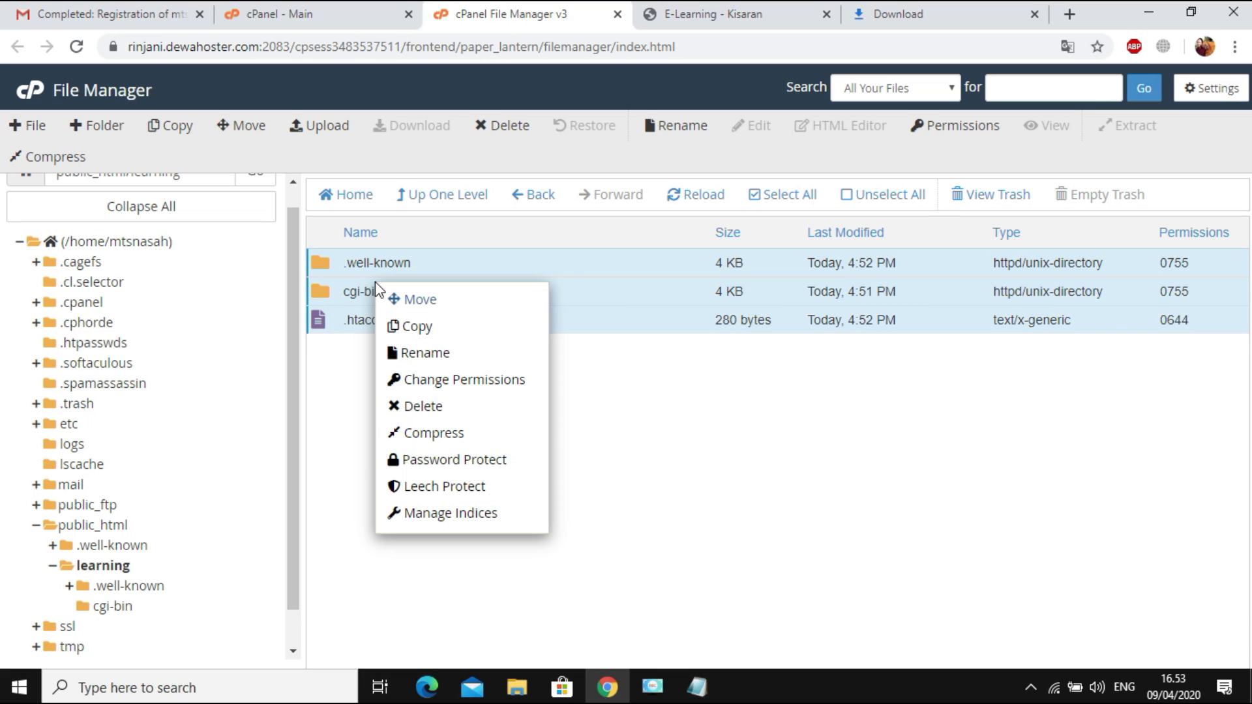
left_click(435, 408)
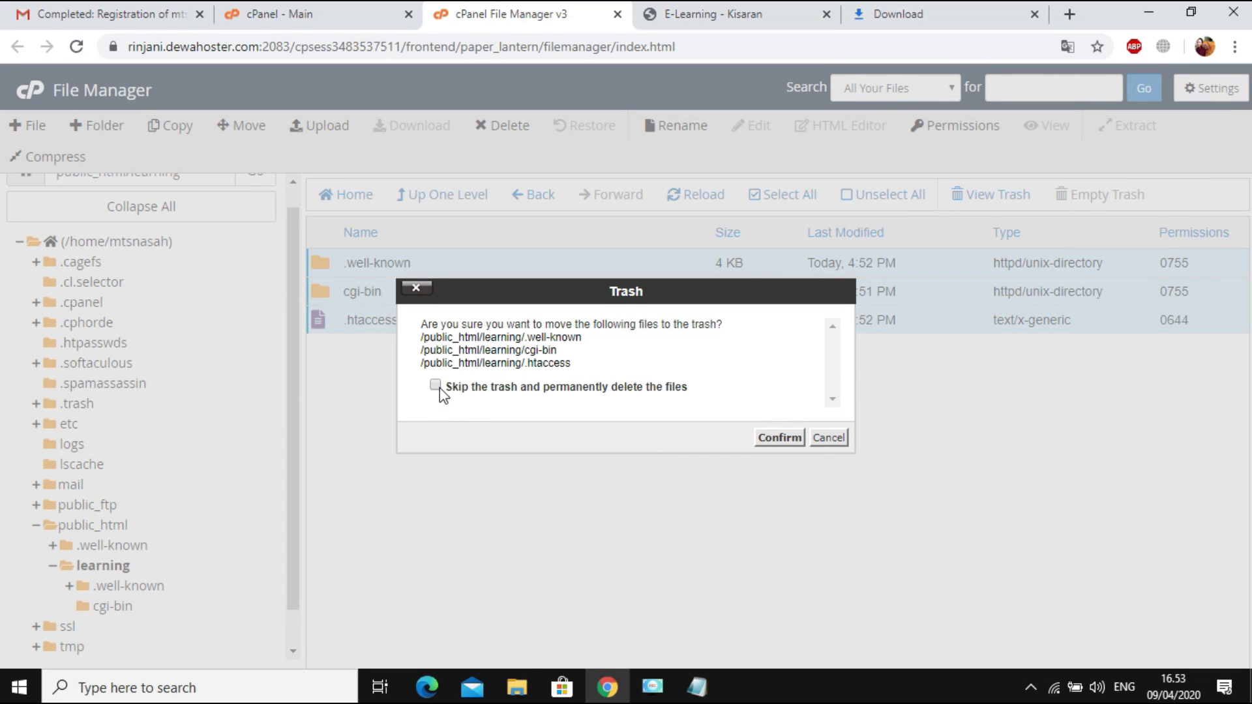
left_click(436, 386)
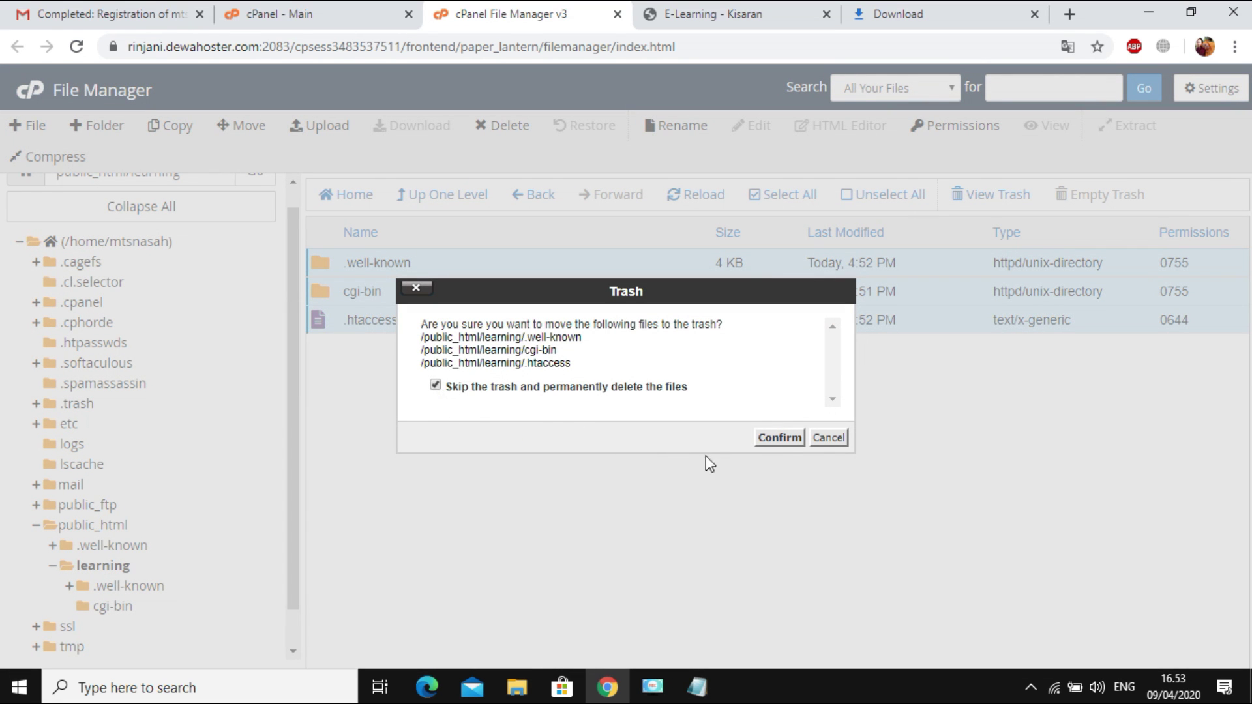
left_click(779, 437)
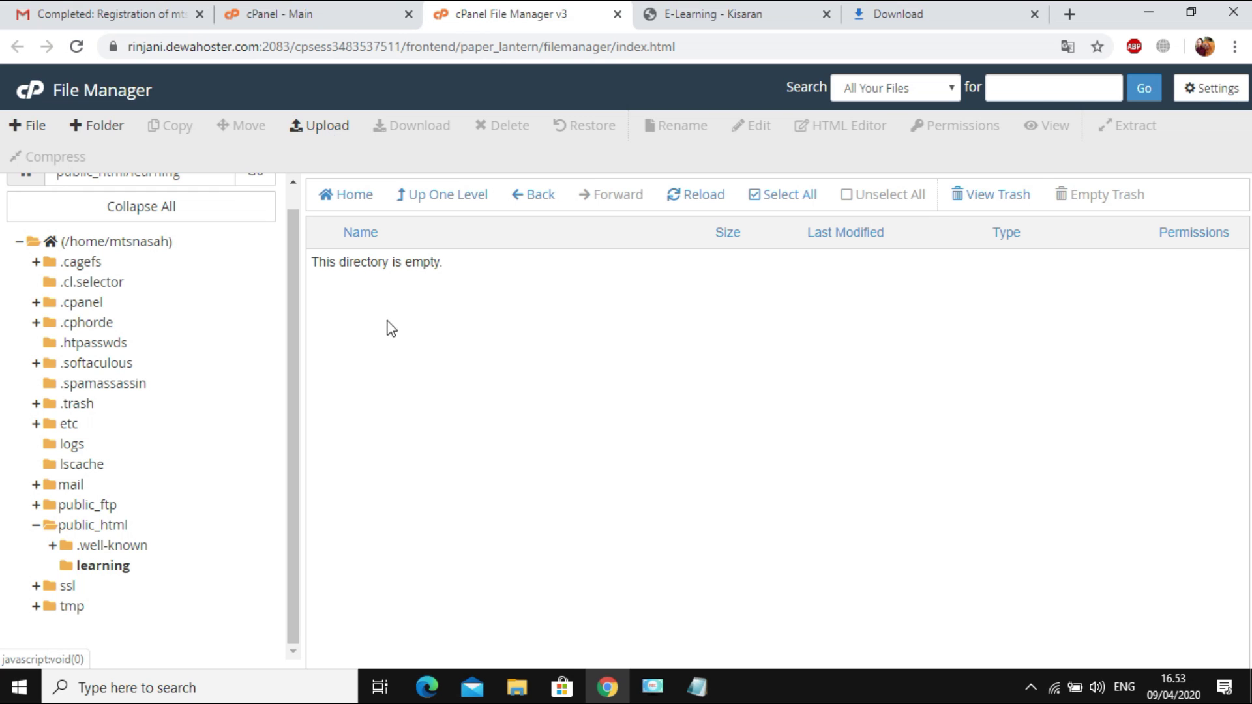
- Upload dataweb.zip from Documents > Elearning into the learning folder
left_click(329, 128)
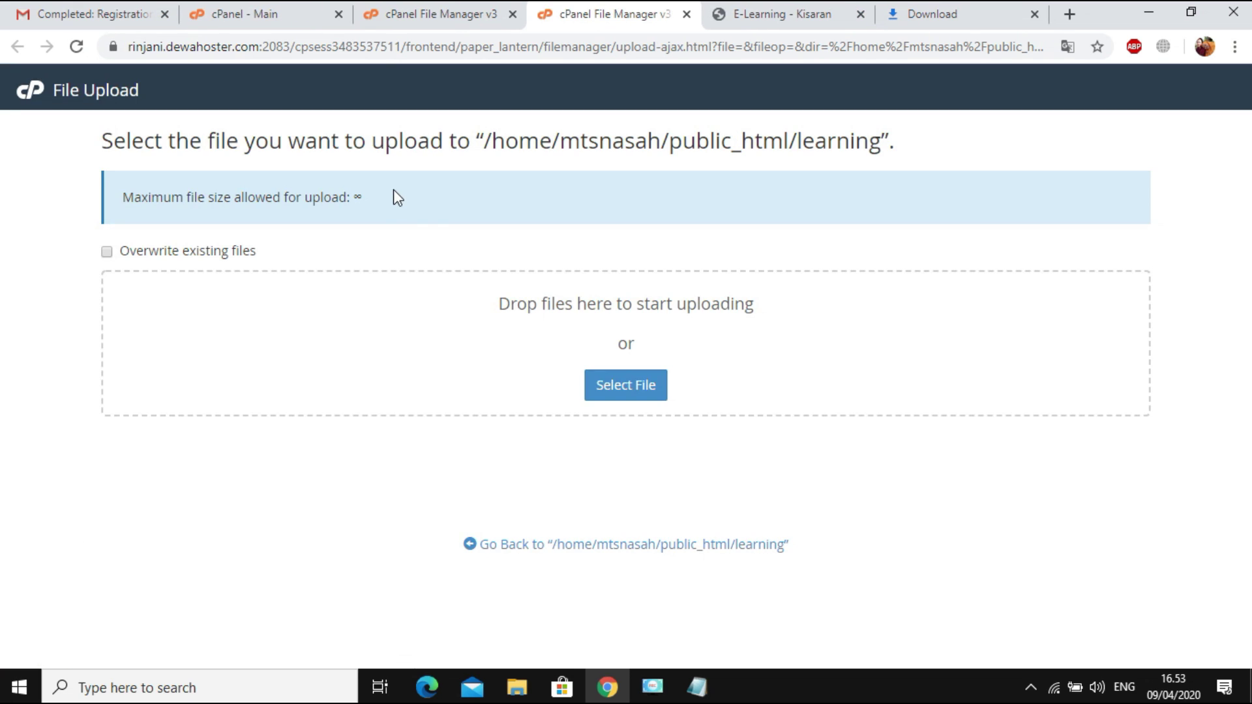
left_click(634, 396)
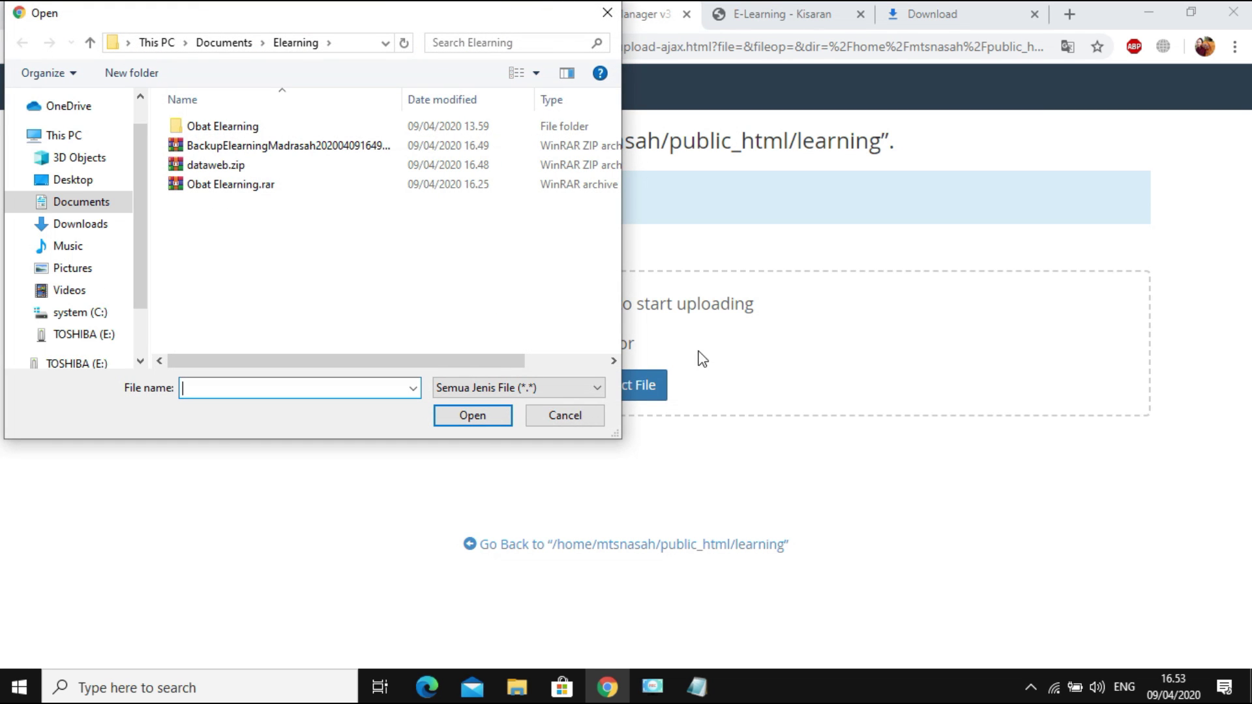
left_click(72, 209)
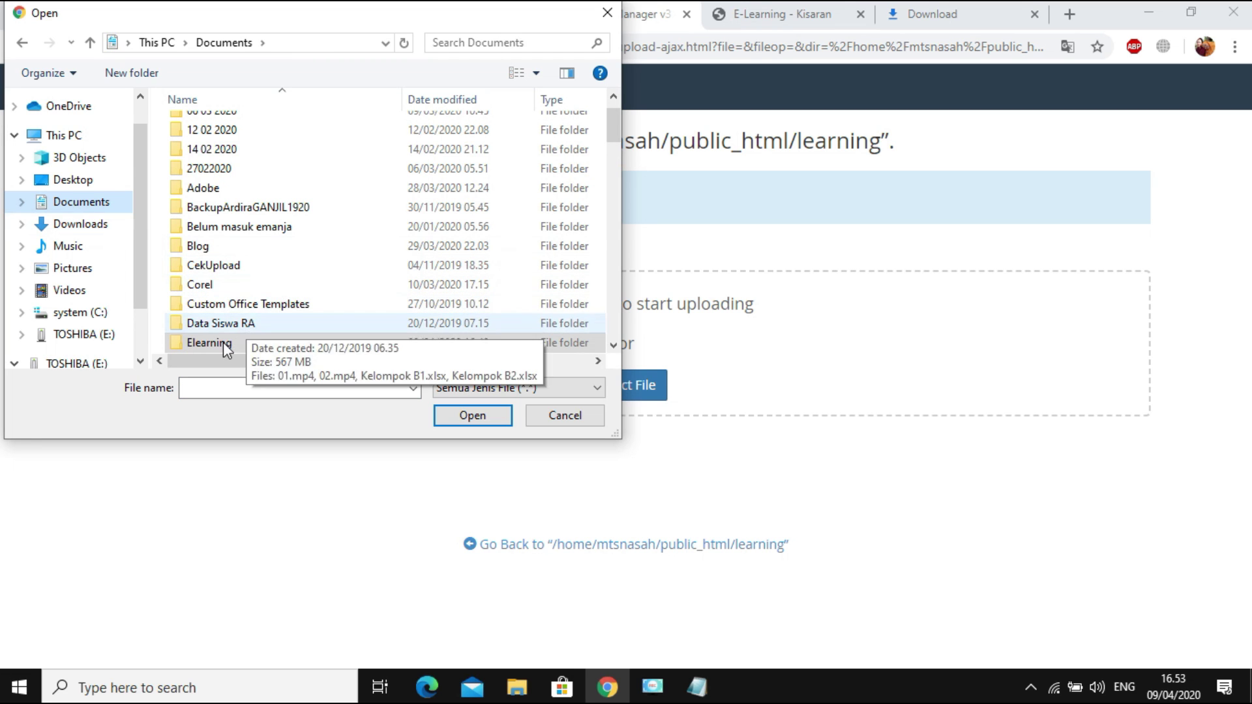
double_click(176, 345)
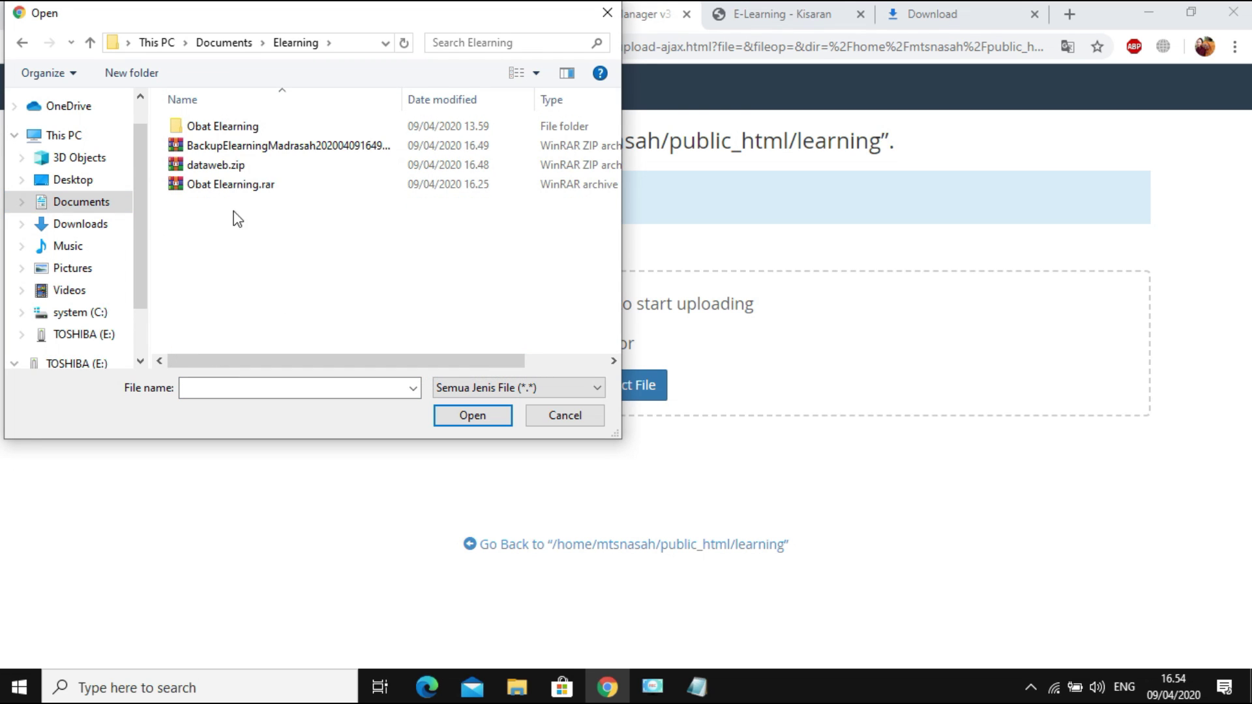
left_click(213, 167)
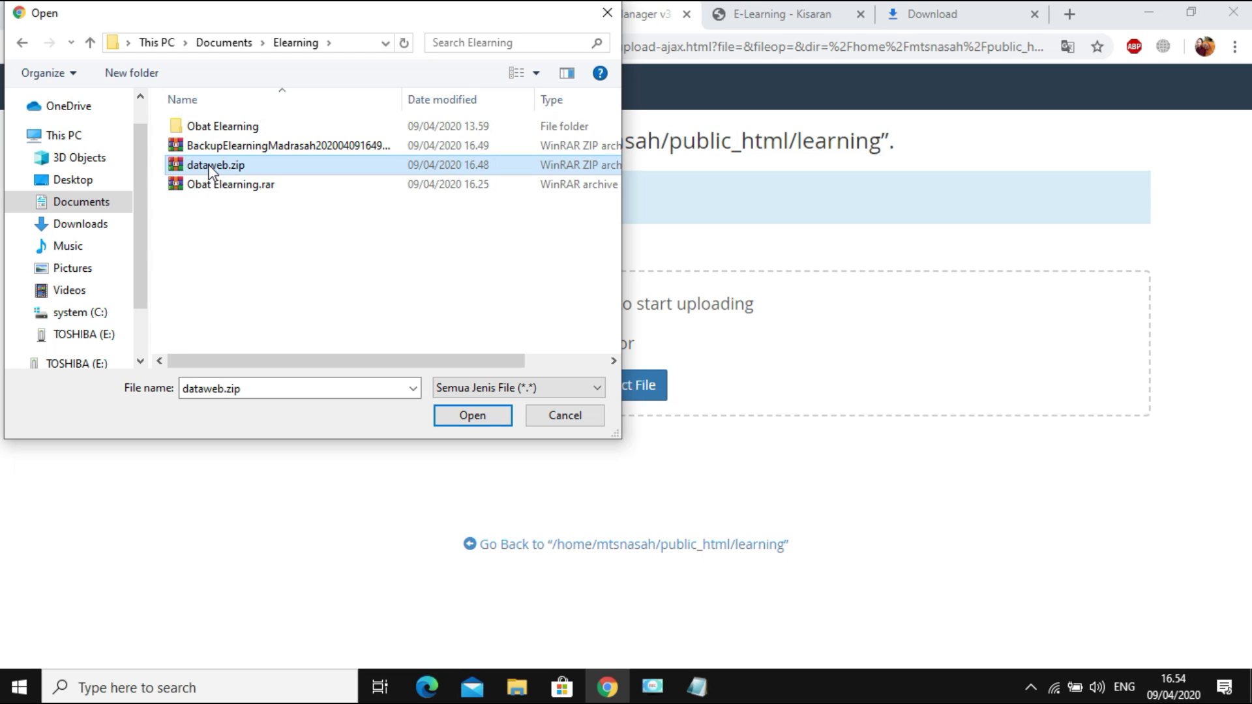
left_click(466, 421)
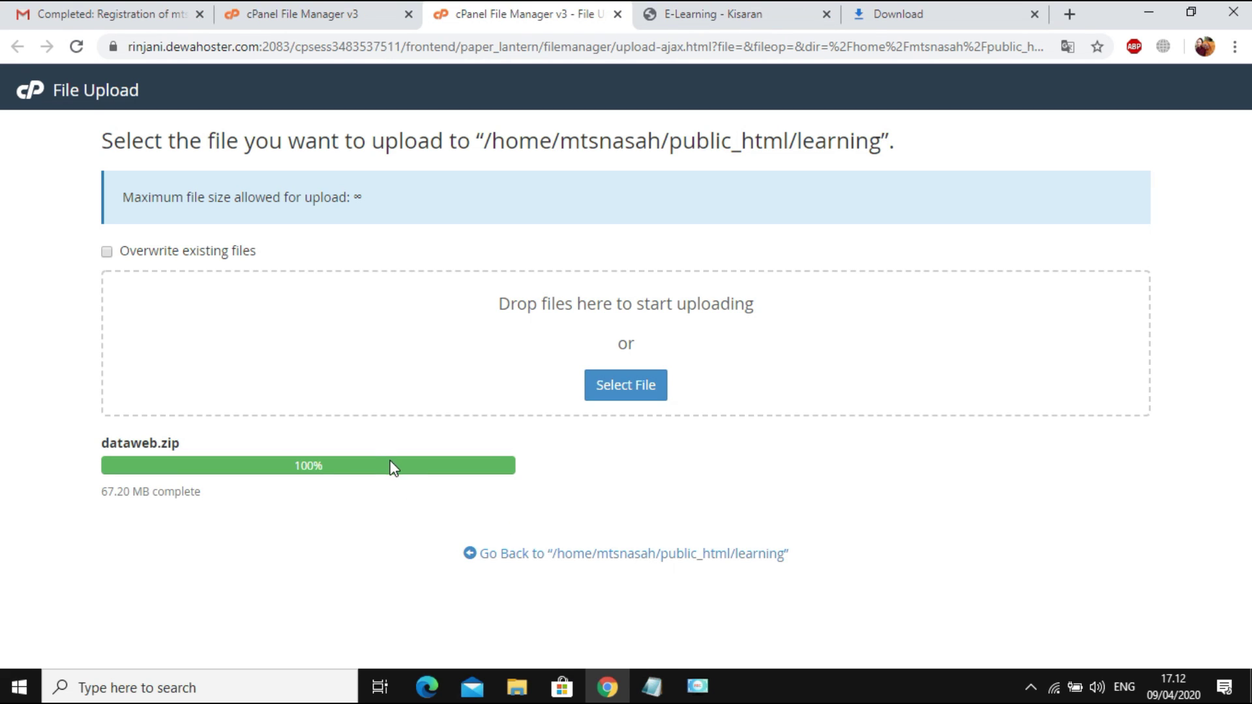
left_click(543, 554)
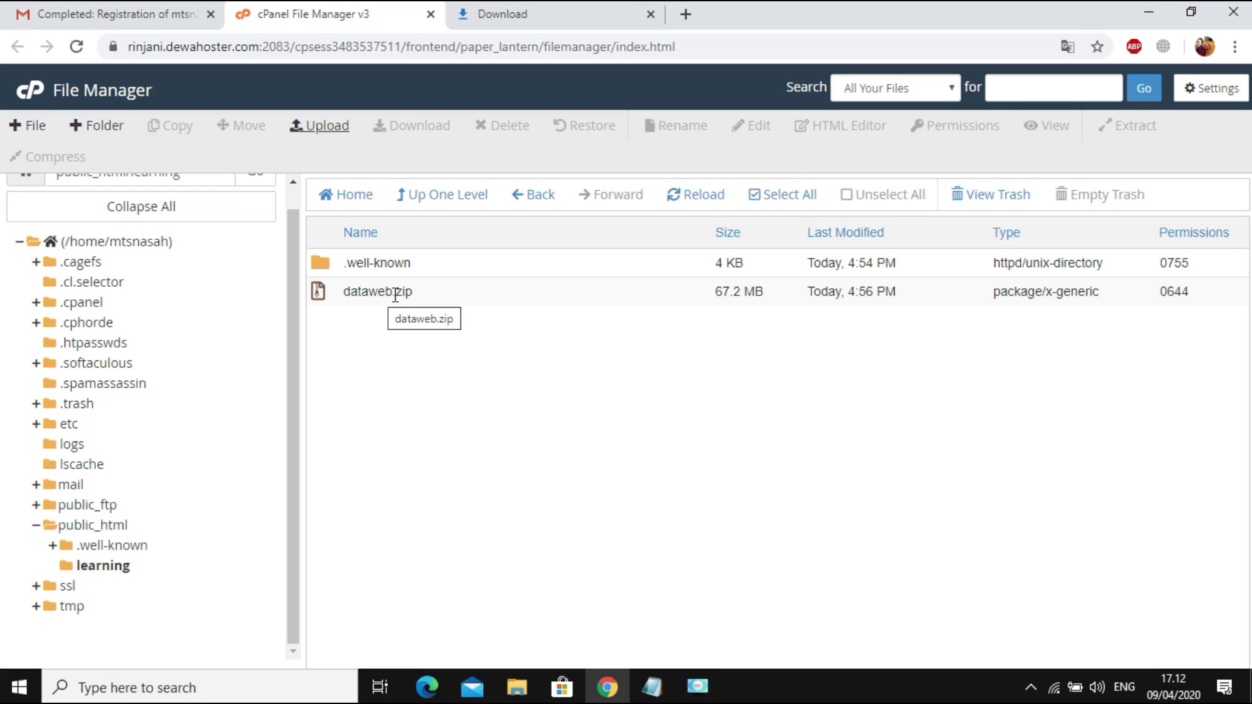
- Extract dataweb.zip into /public_html/learning
left_click(395, 296)
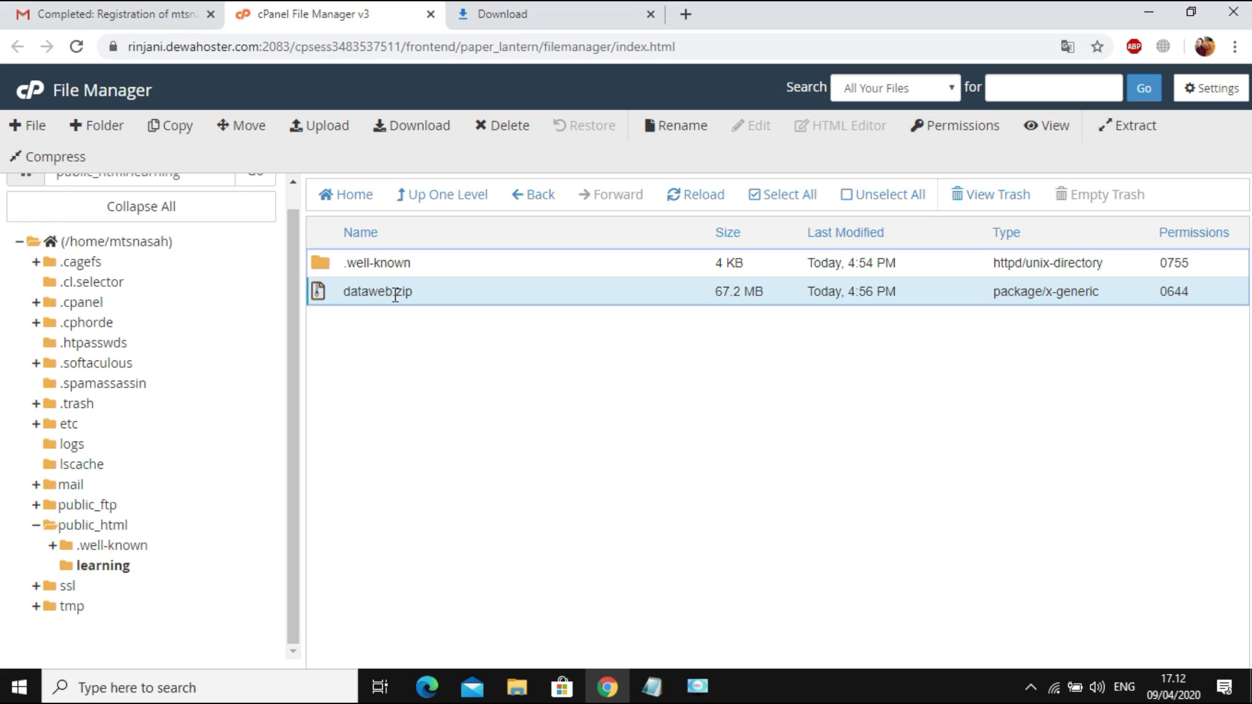
right_click(395, 296)
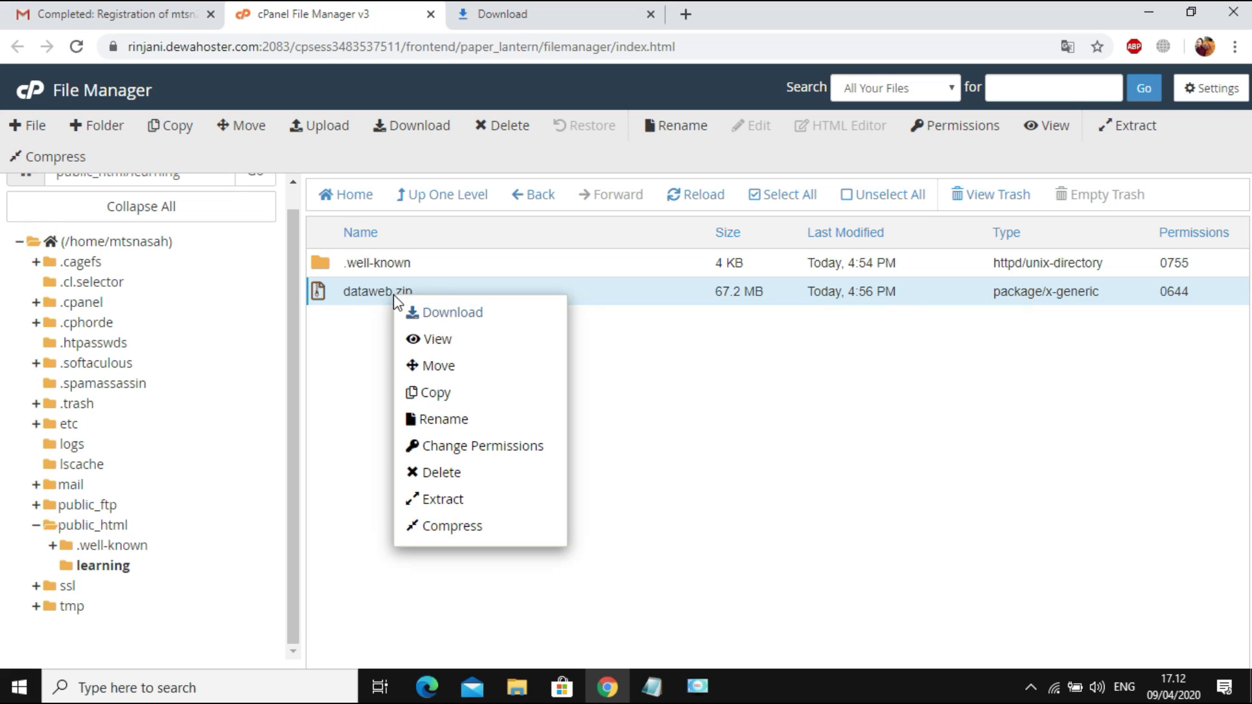
left_click(454, 502)
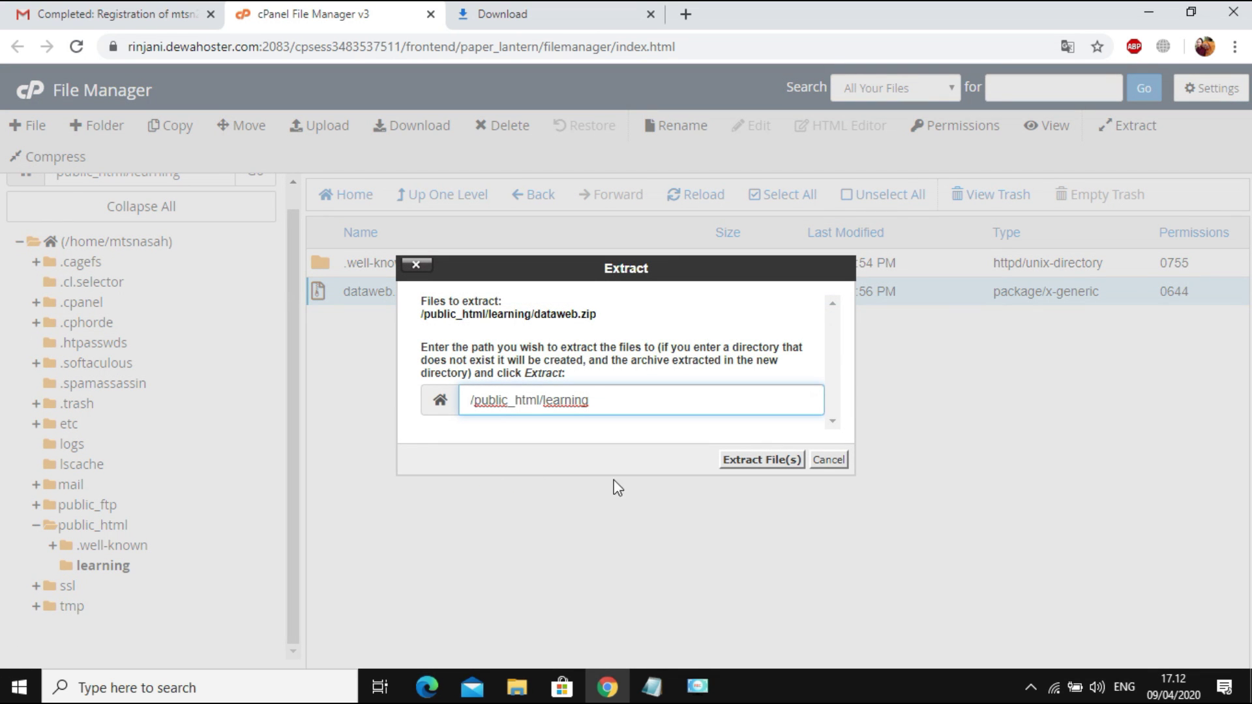
left_click(756, 461)
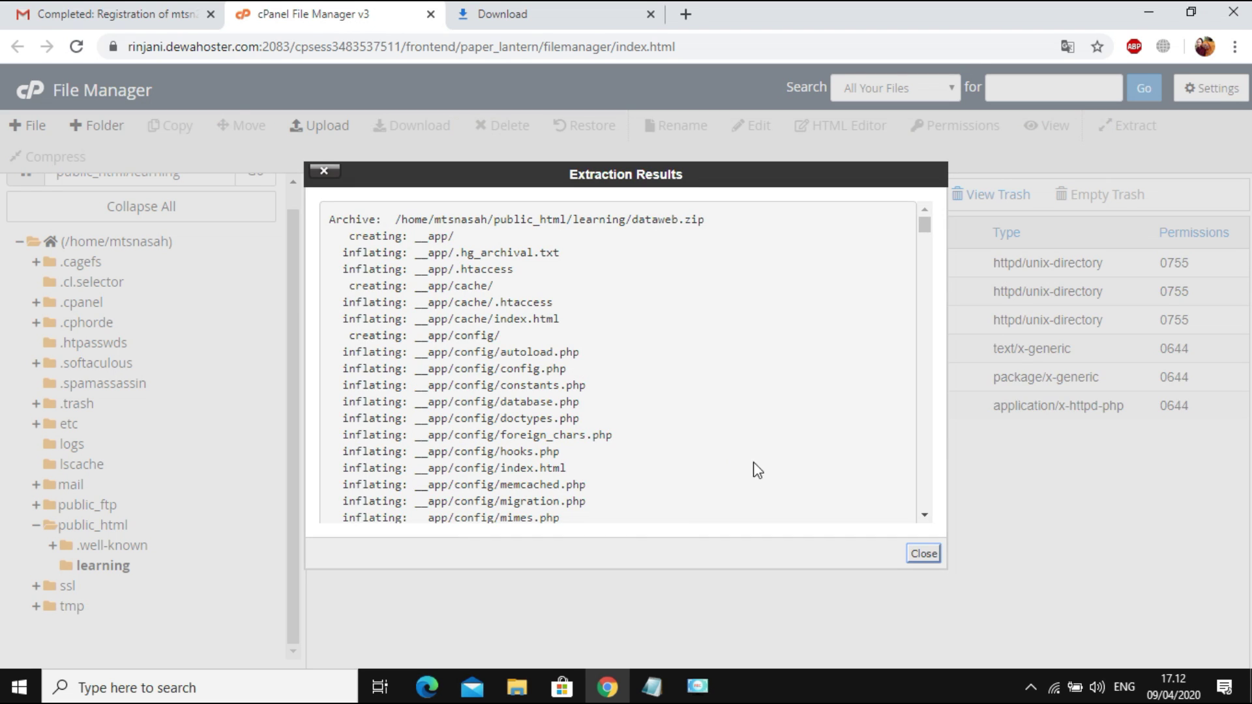
left_click(924, 554)
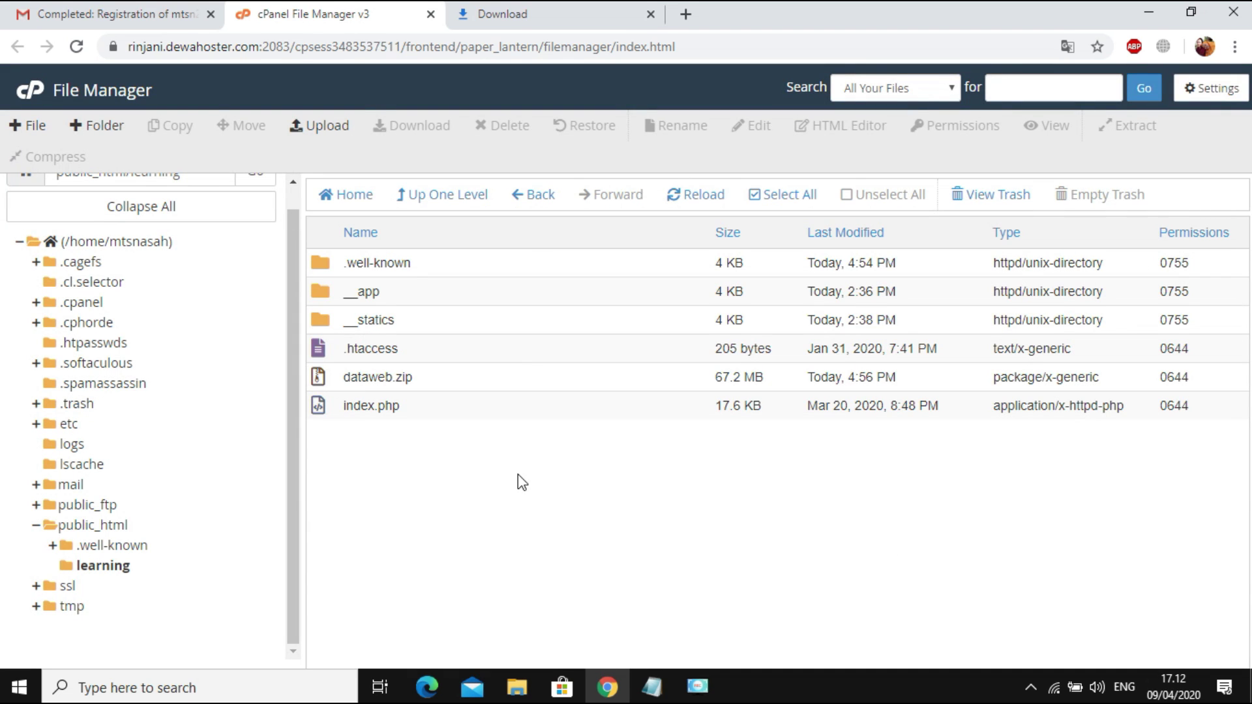
- Permanently delete dataweb.zip and .well-known, bypassing the trash
left_click(322, 377)
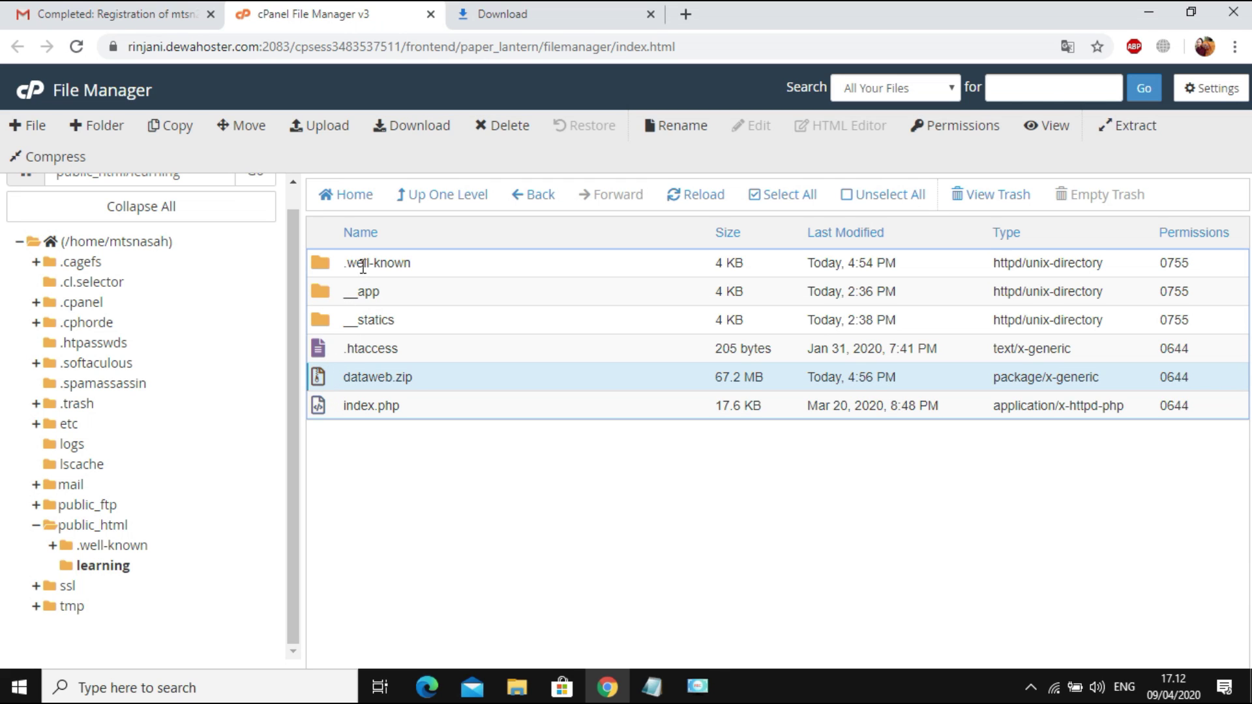
left_click(324, 265, "ctrl")
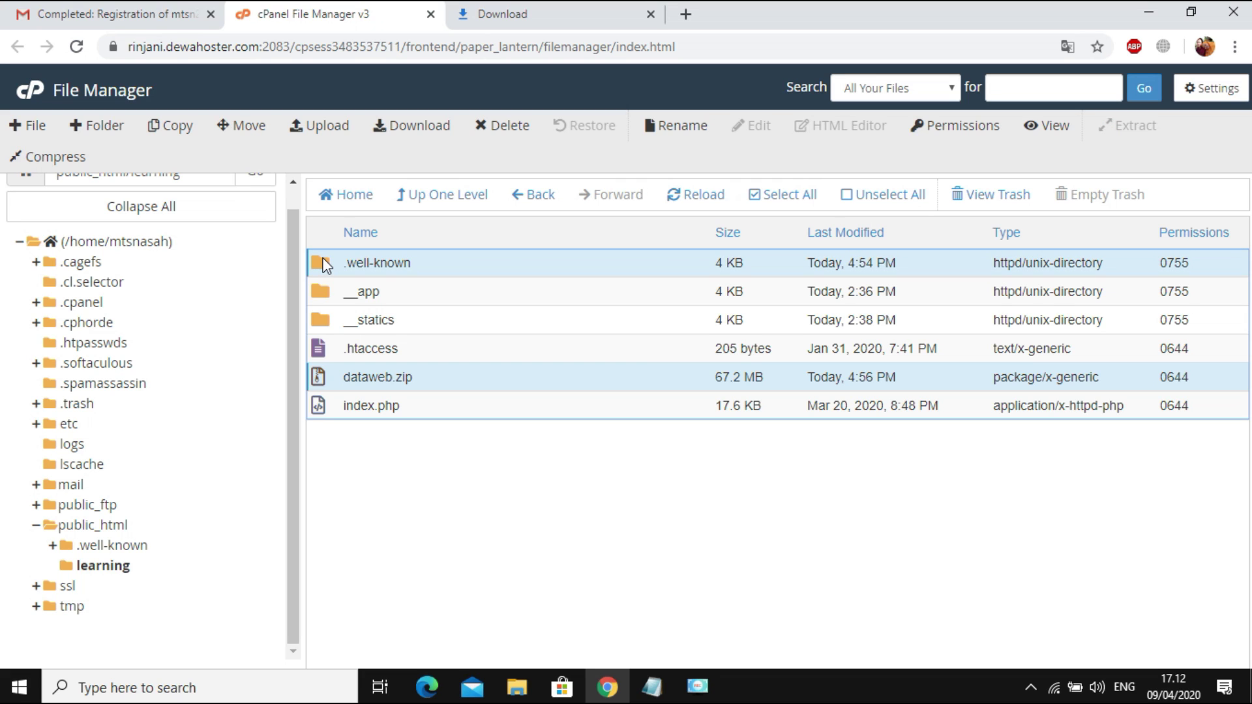
right_click(326, 266)
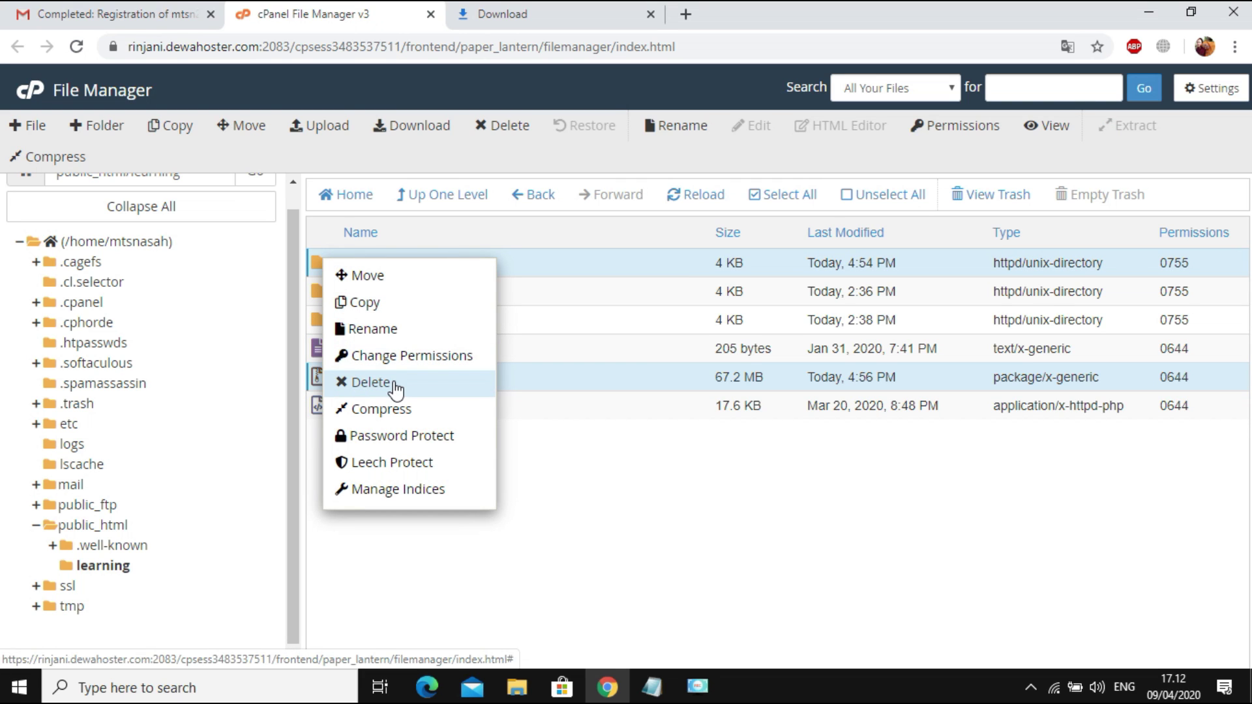
left_click(395, 385)
left_click(435, 379)
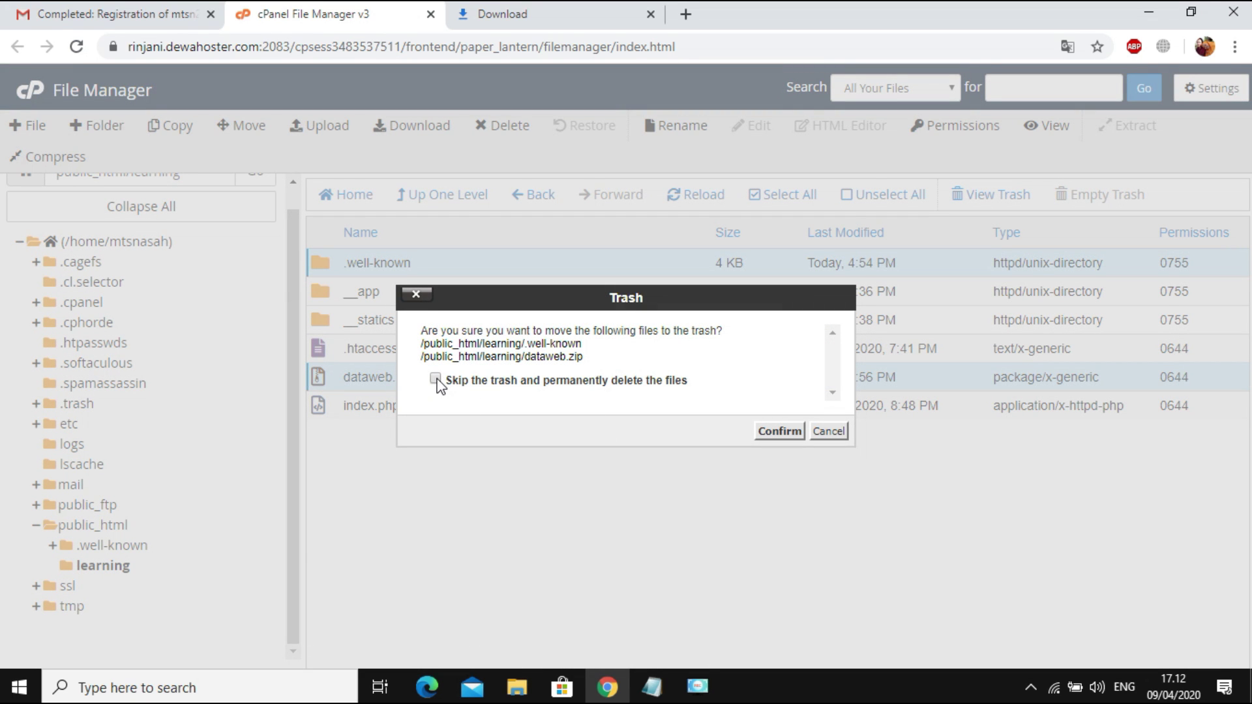
left_click(776, 434)
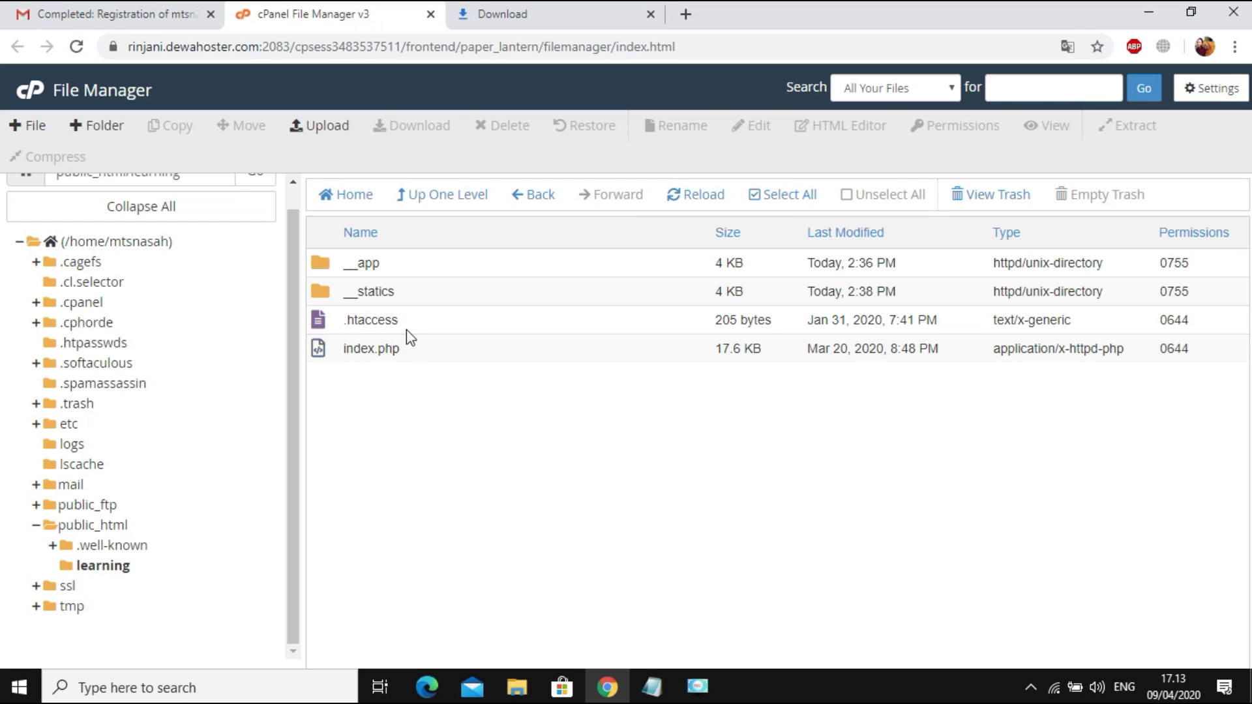
- Save File Manager preferences with the mtsnasah2asahan.com document root as default and hidden files shown
left_click(1221, 90)
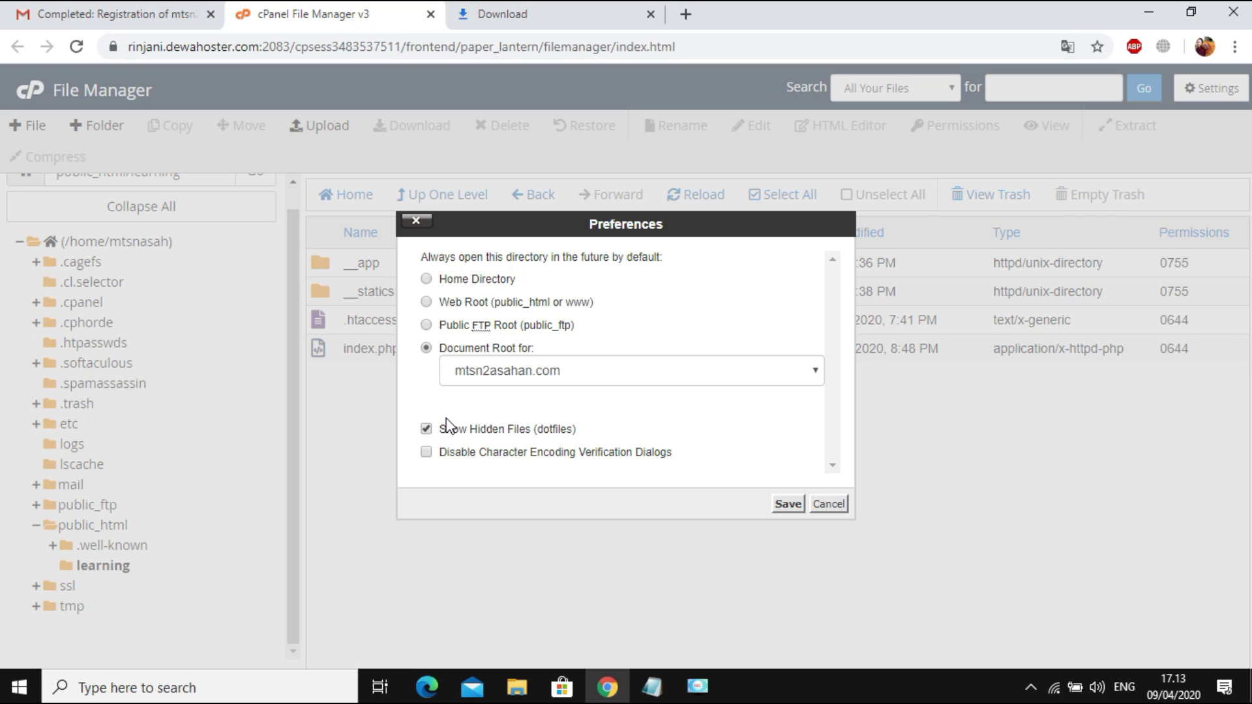
left_click(786, 504)
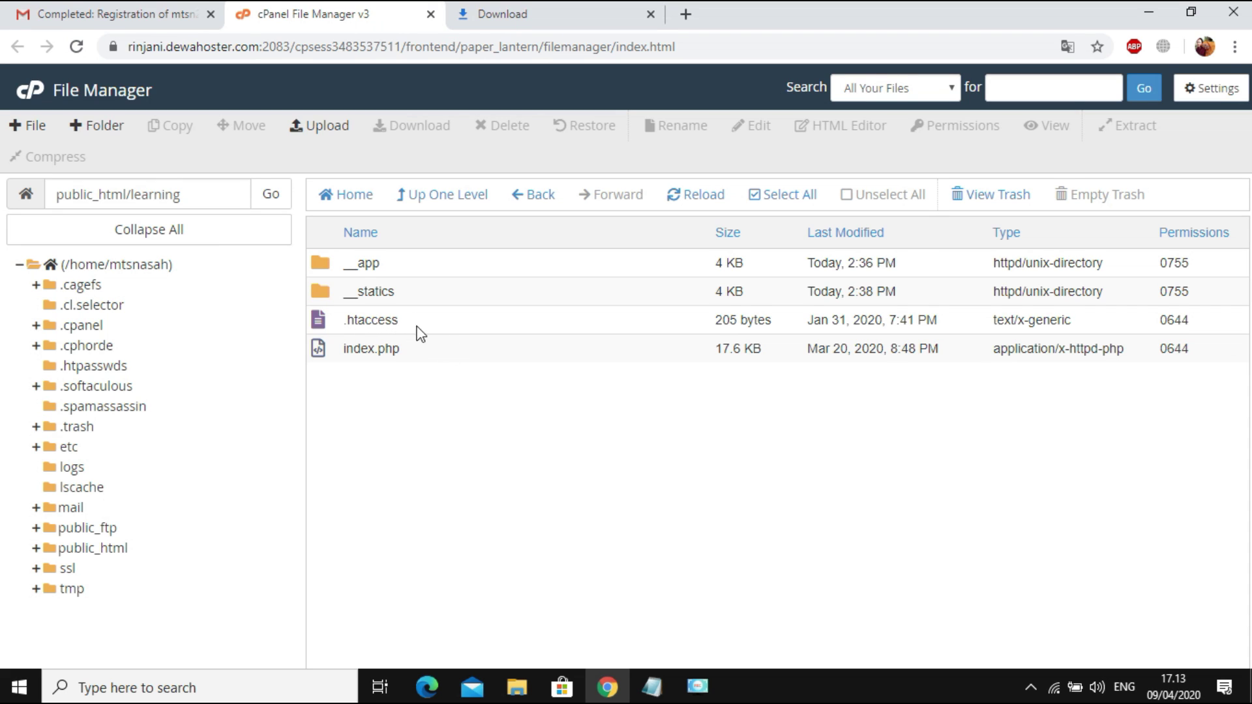
- From the cPanel home, create the MySQL database 'learning', giving mtsnasah_learning
left_click(27, 97)
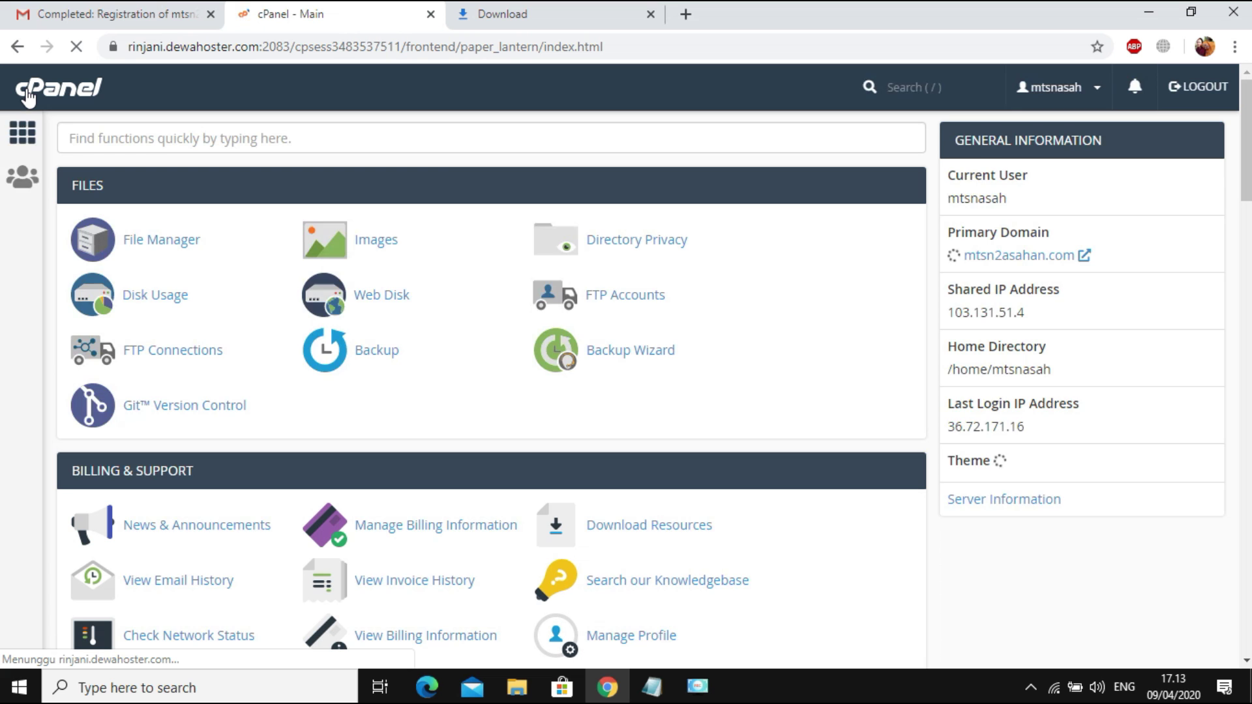
scroll(166, 260, "down", 7)
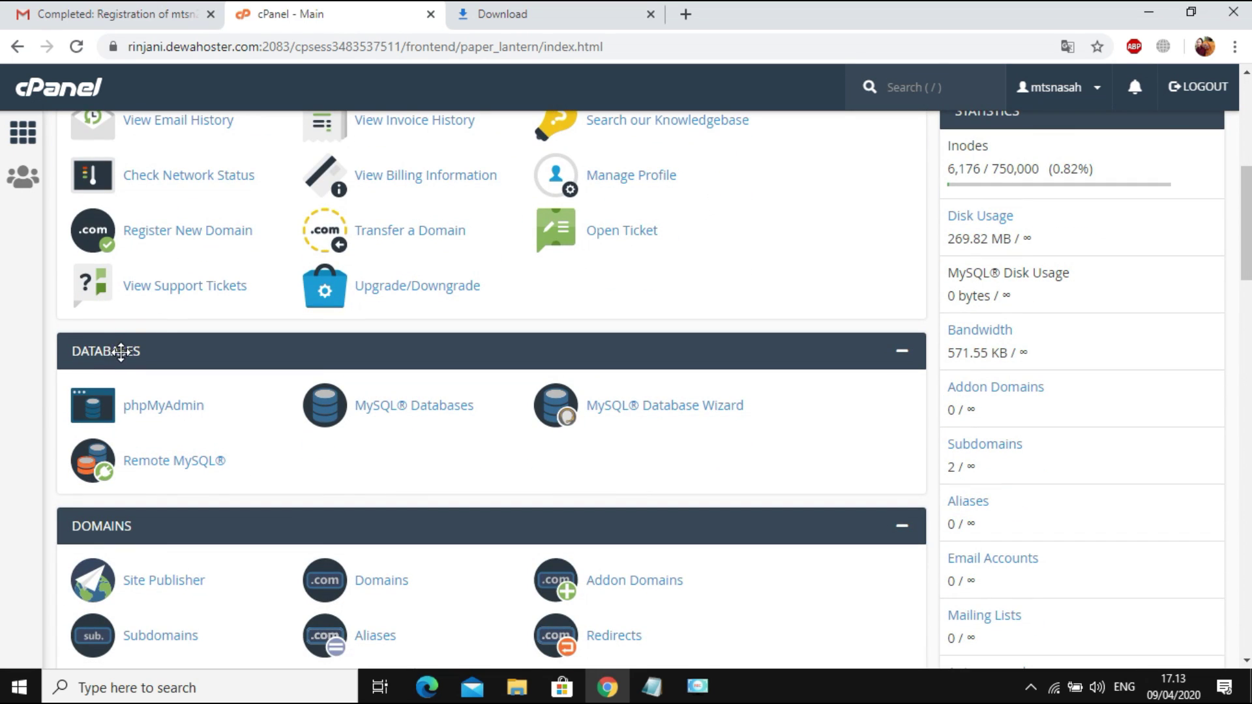
left_click(394, 408)
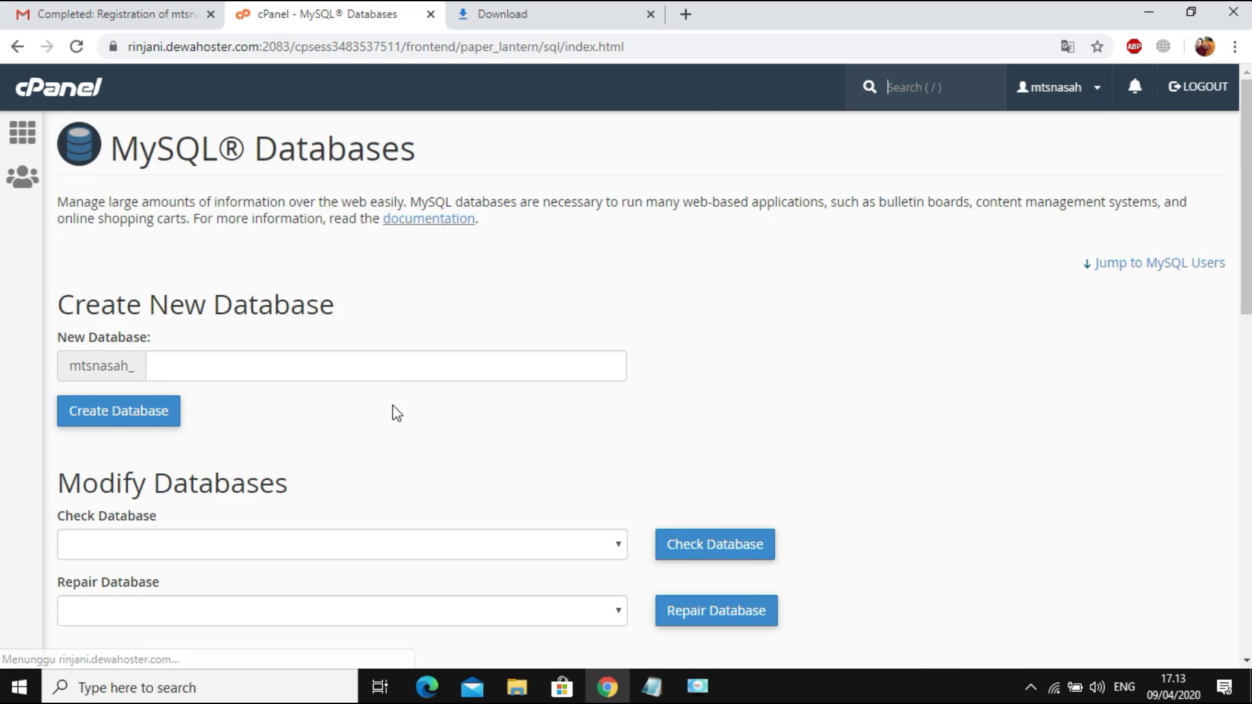
scroll(392, 405, "down", 1)
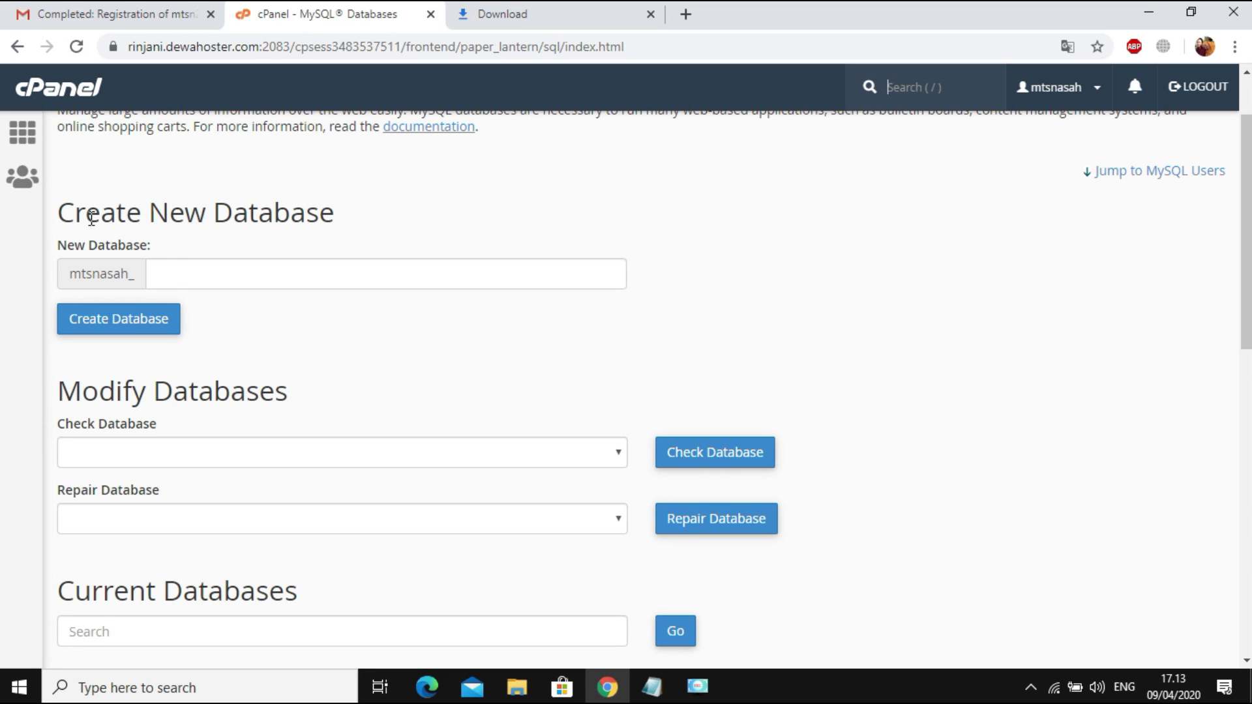
left_click(211, 275)
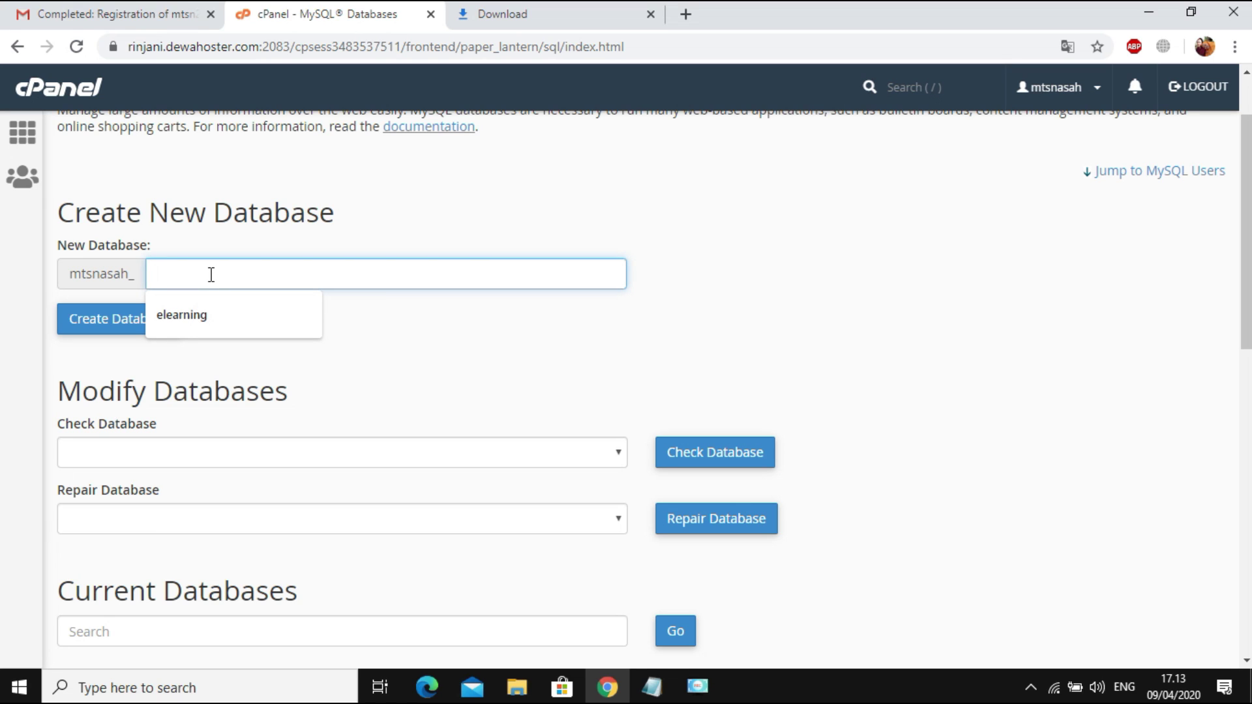
type("le")
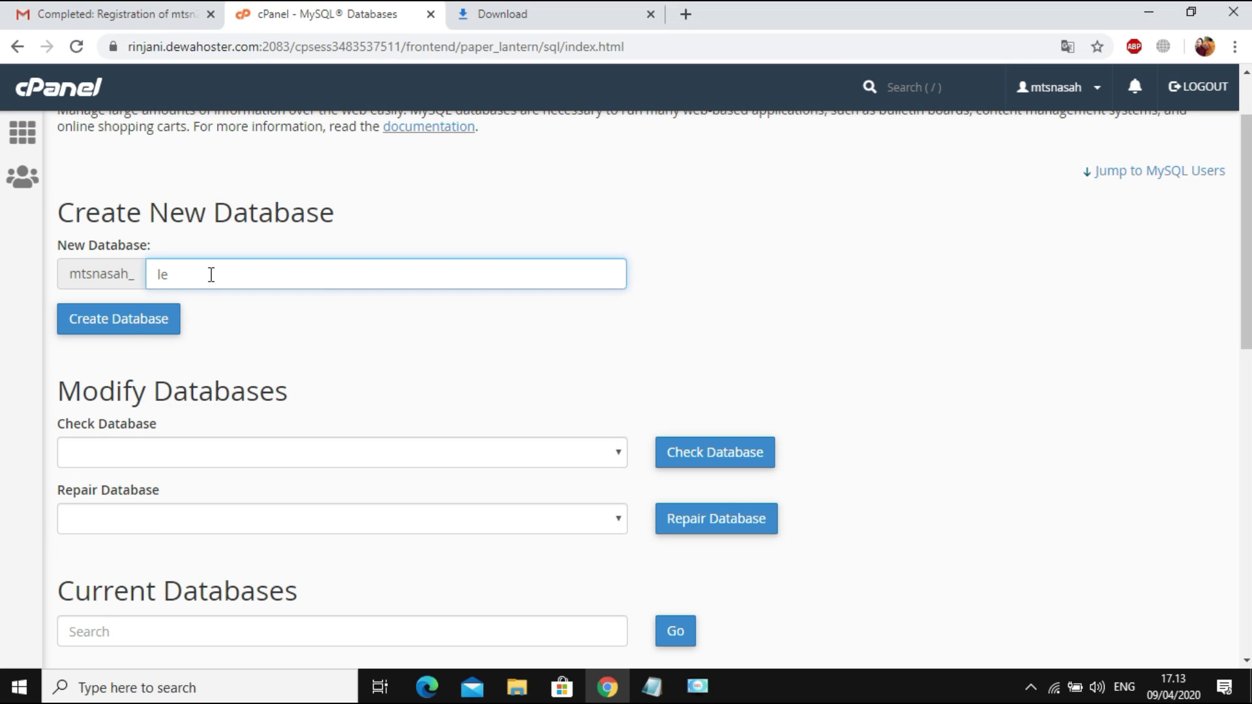
type("arning")
left_click(126, 331)
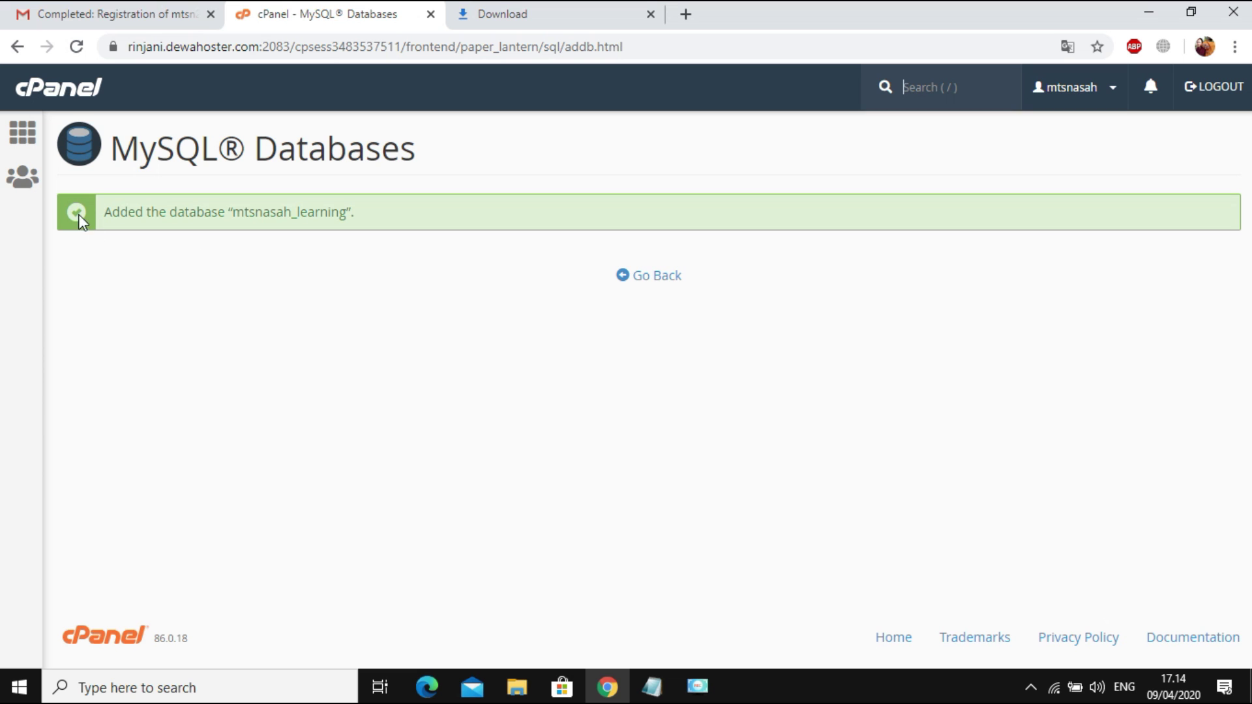
- Enter 'learning' as the username under Add New User
left_click(665, 282)
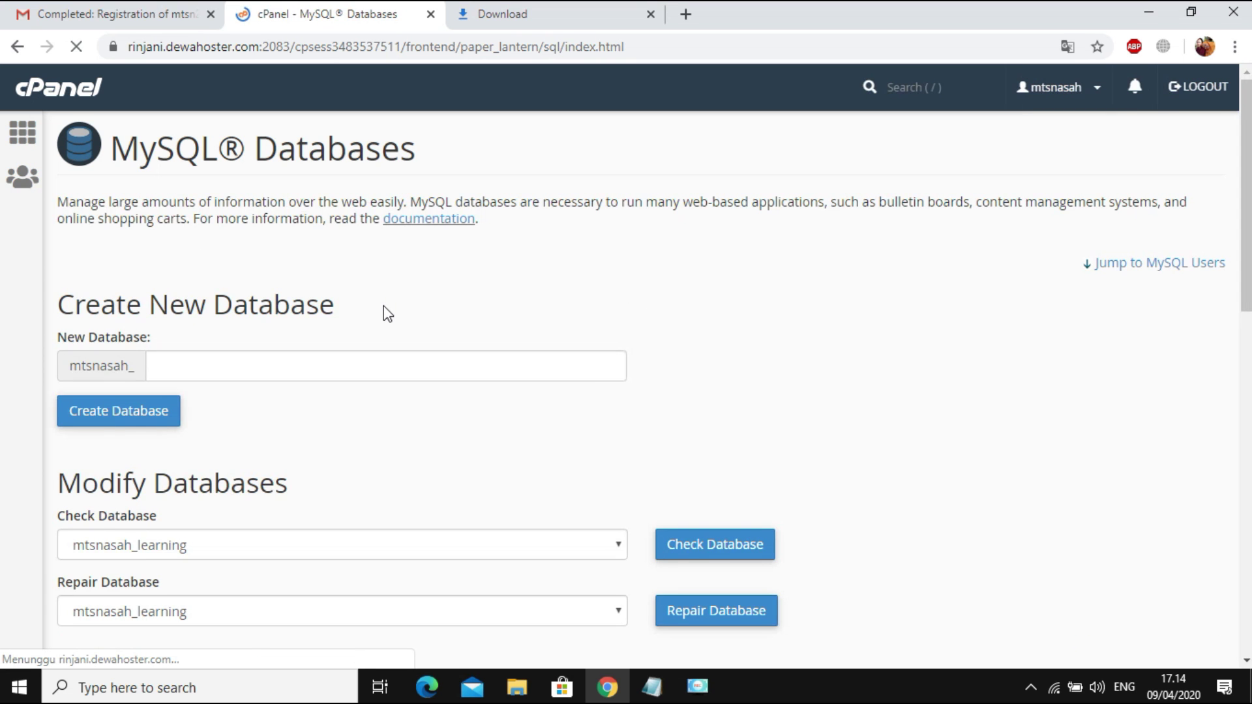
scroll(352, 308, "down", 2)
scroll(337, 292, "down", 4)
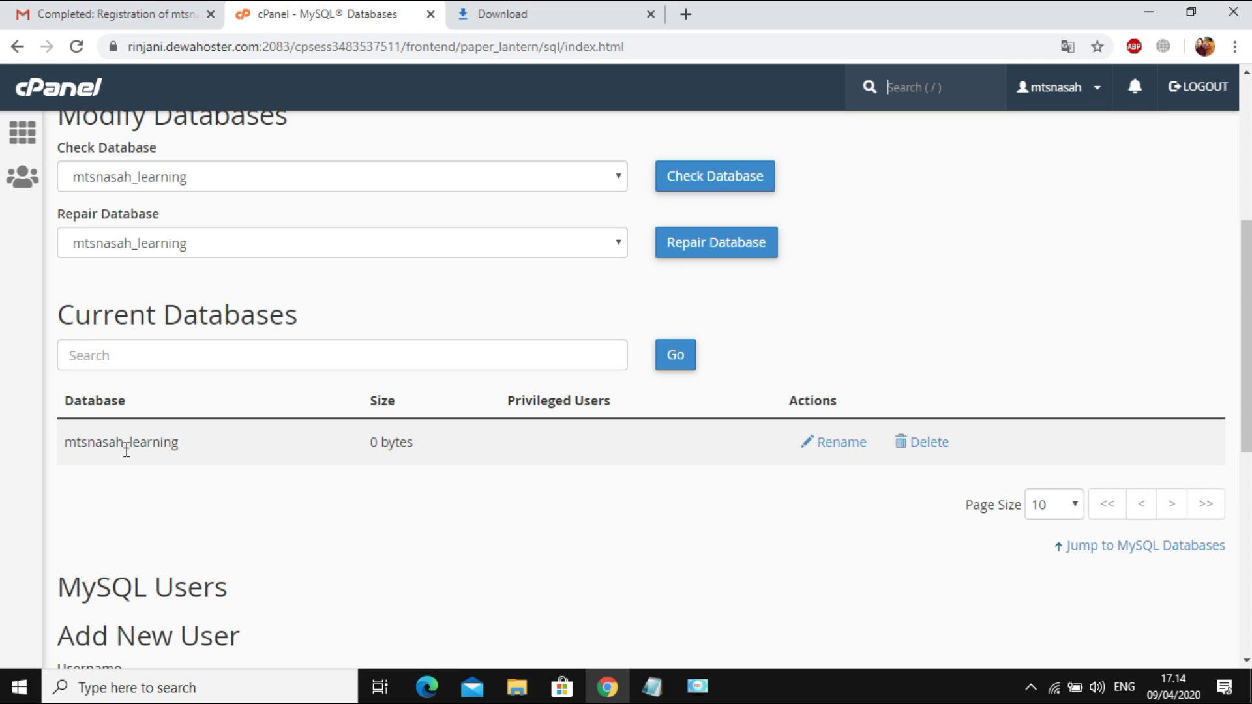
scroll(189, 436, "down", 1)
scroll(193, 443, "down", 2)
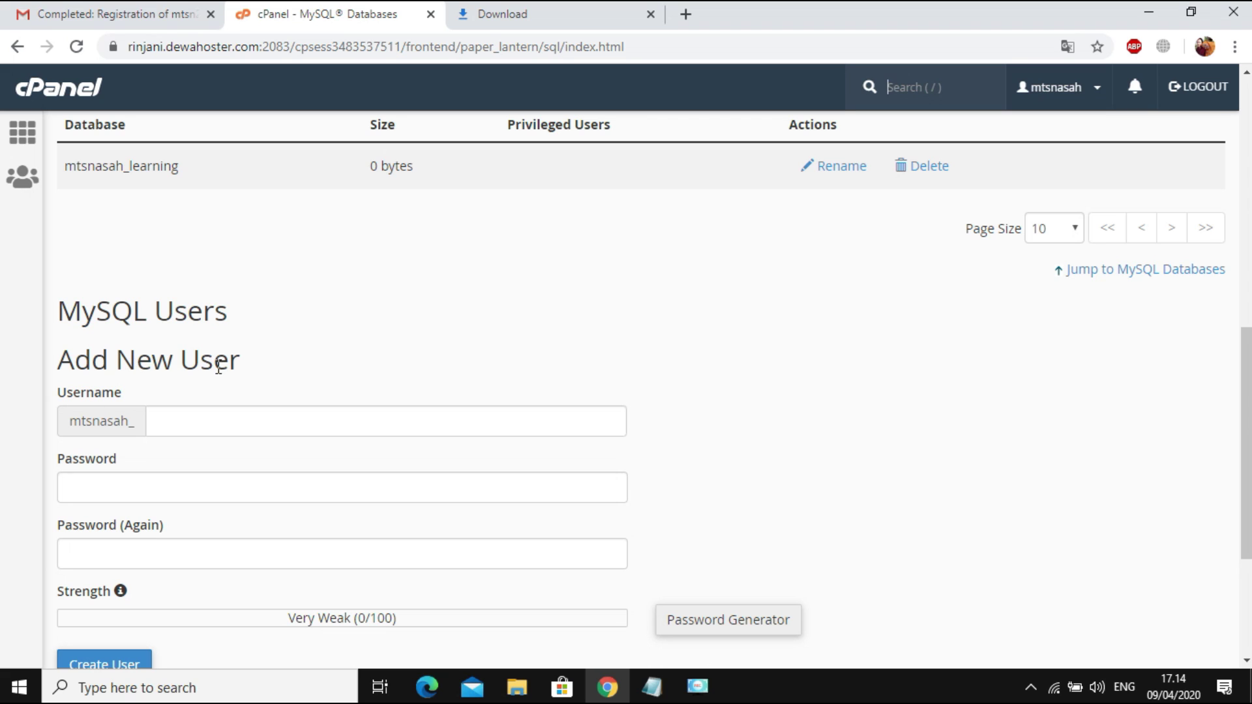
left_click(195, 426)
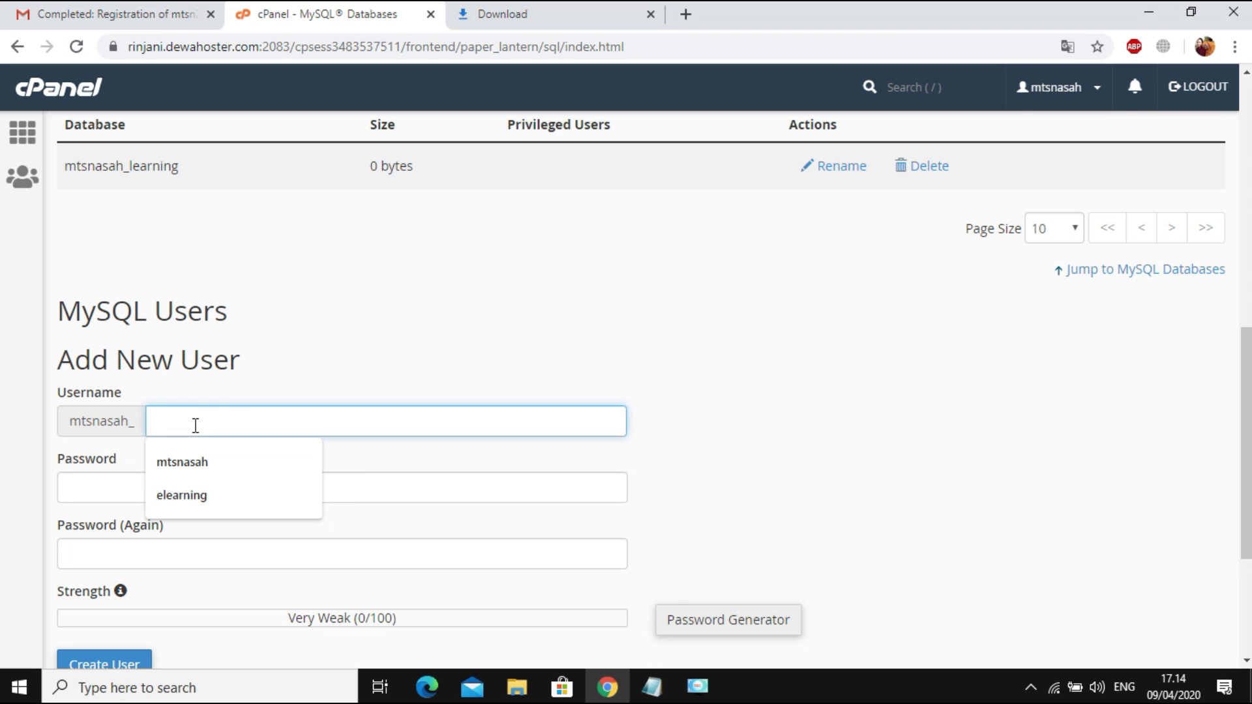
type("lea")
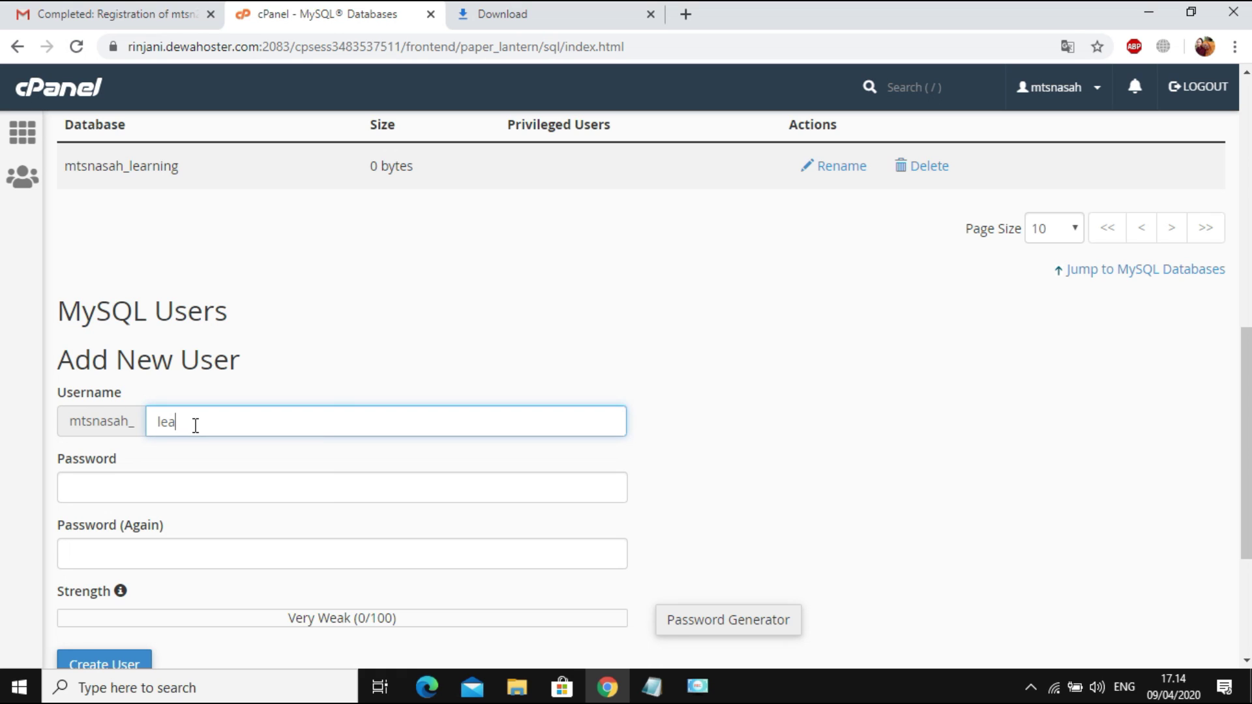
type("rning")
- Type the user's password and record it on a new line in the Notepad notes
left_click(199, 482)
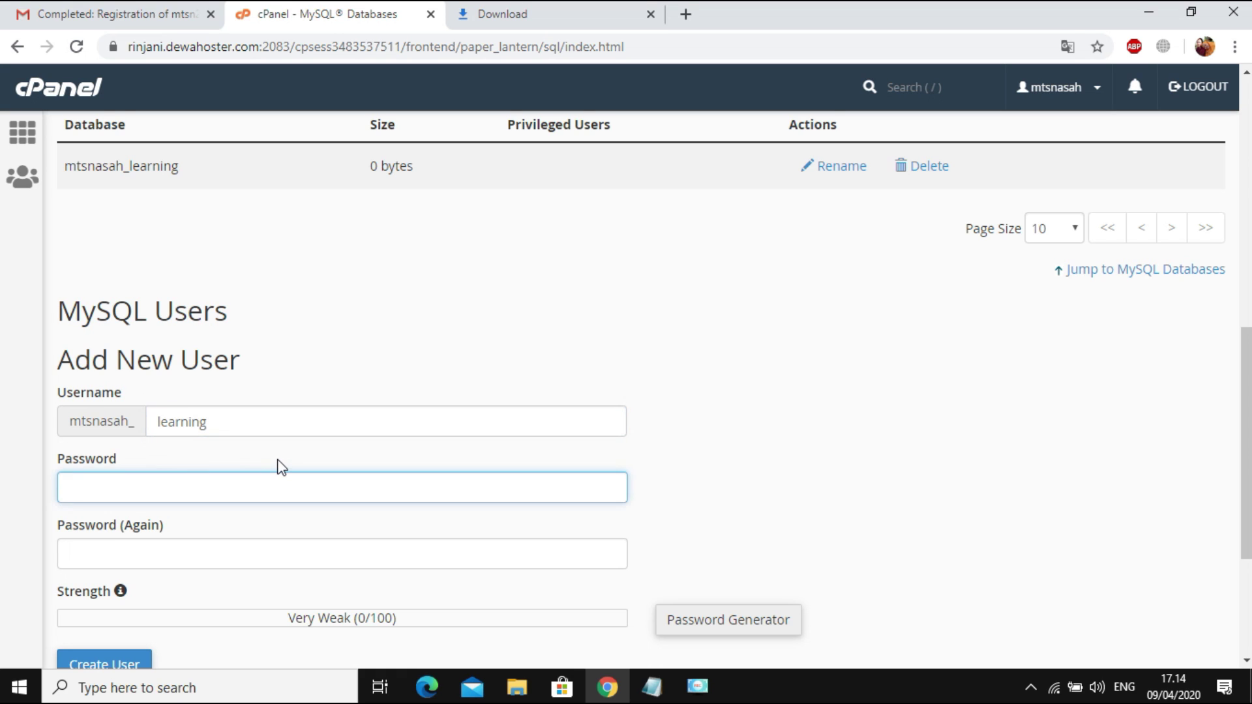
scroll(290, 365, "down", 3)
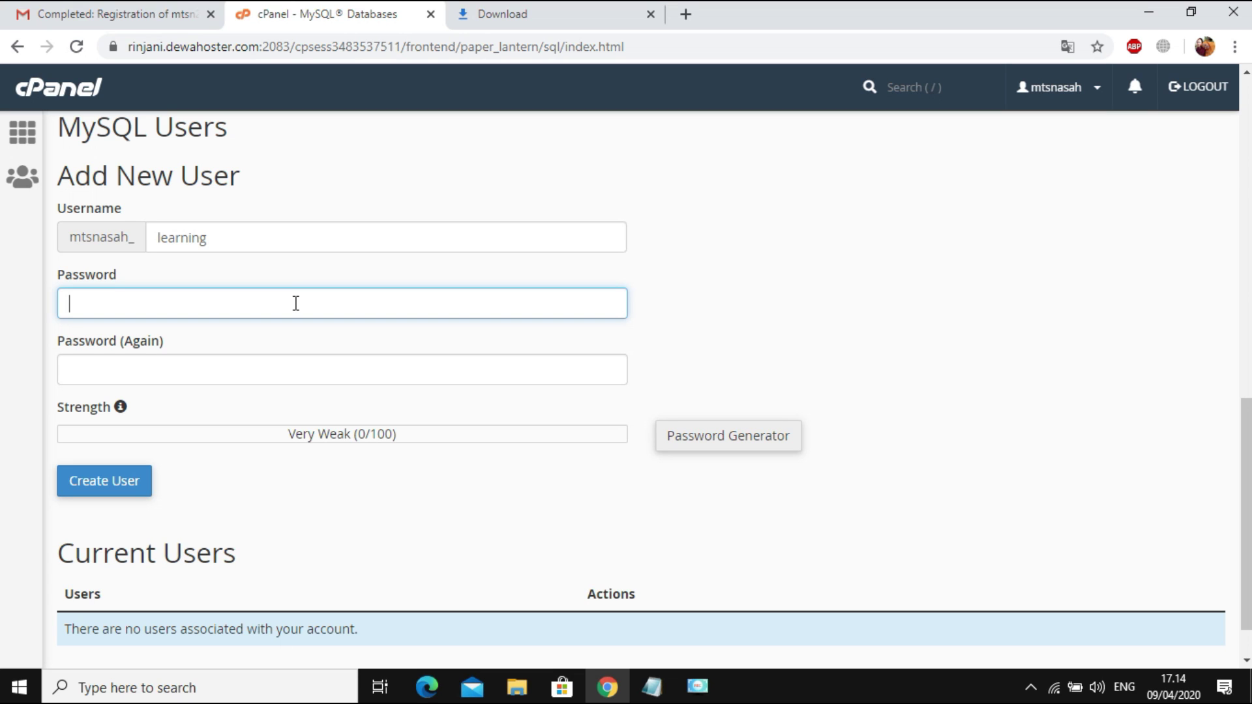
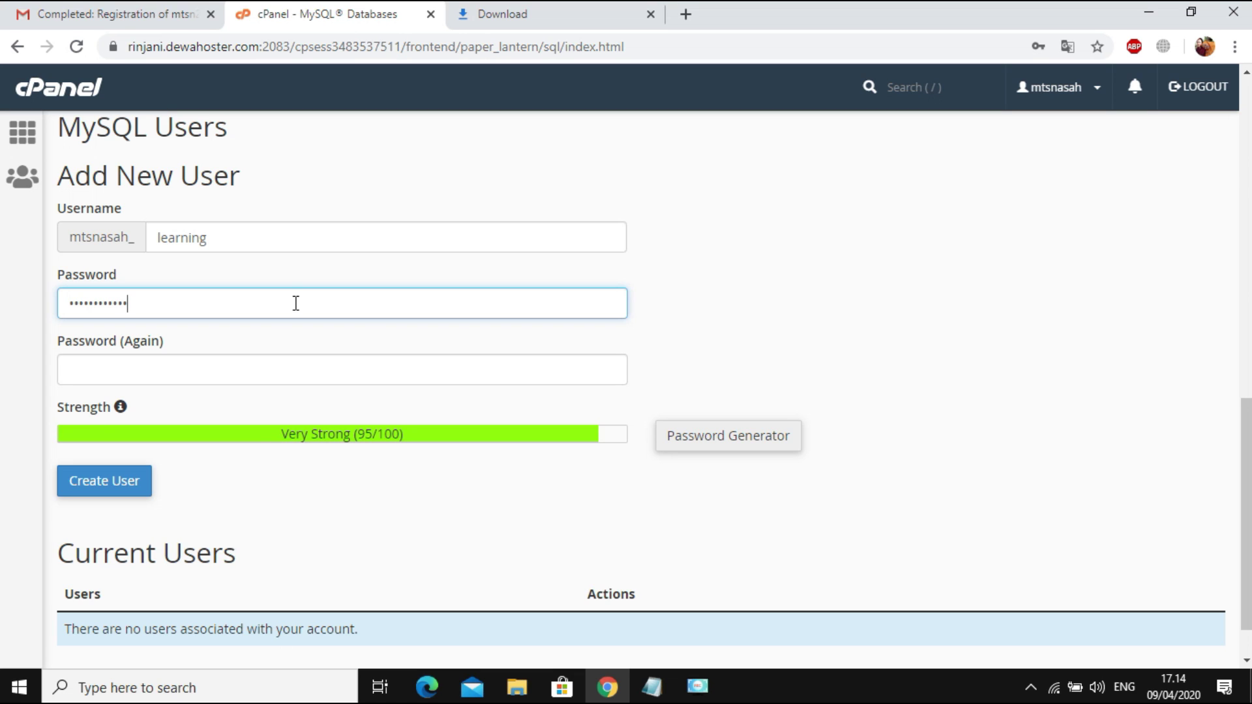
left_click(233, 371)
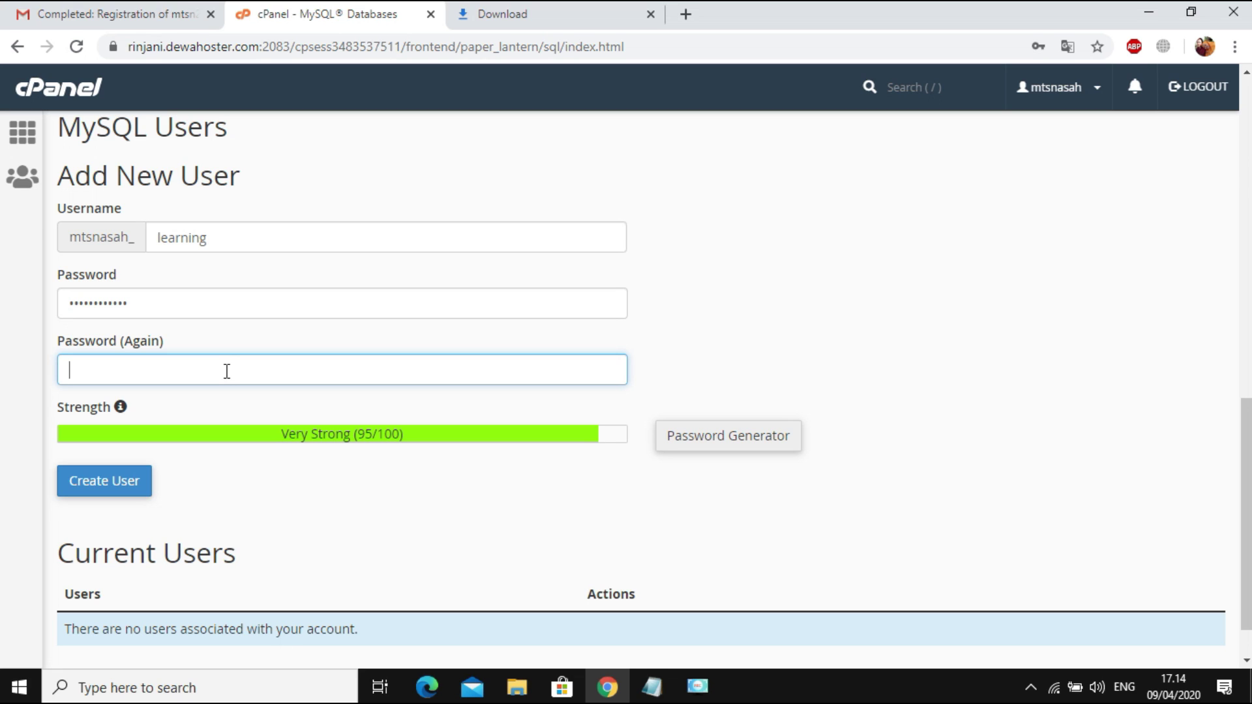
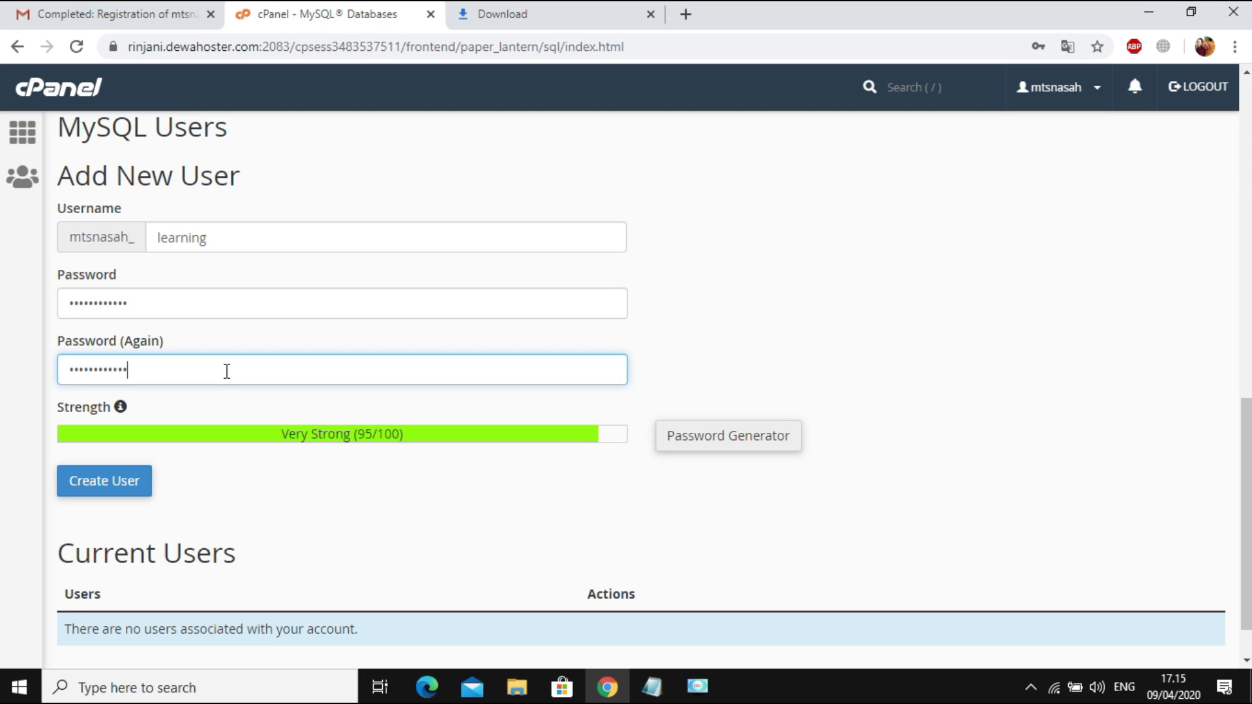
left_click(655, 695)
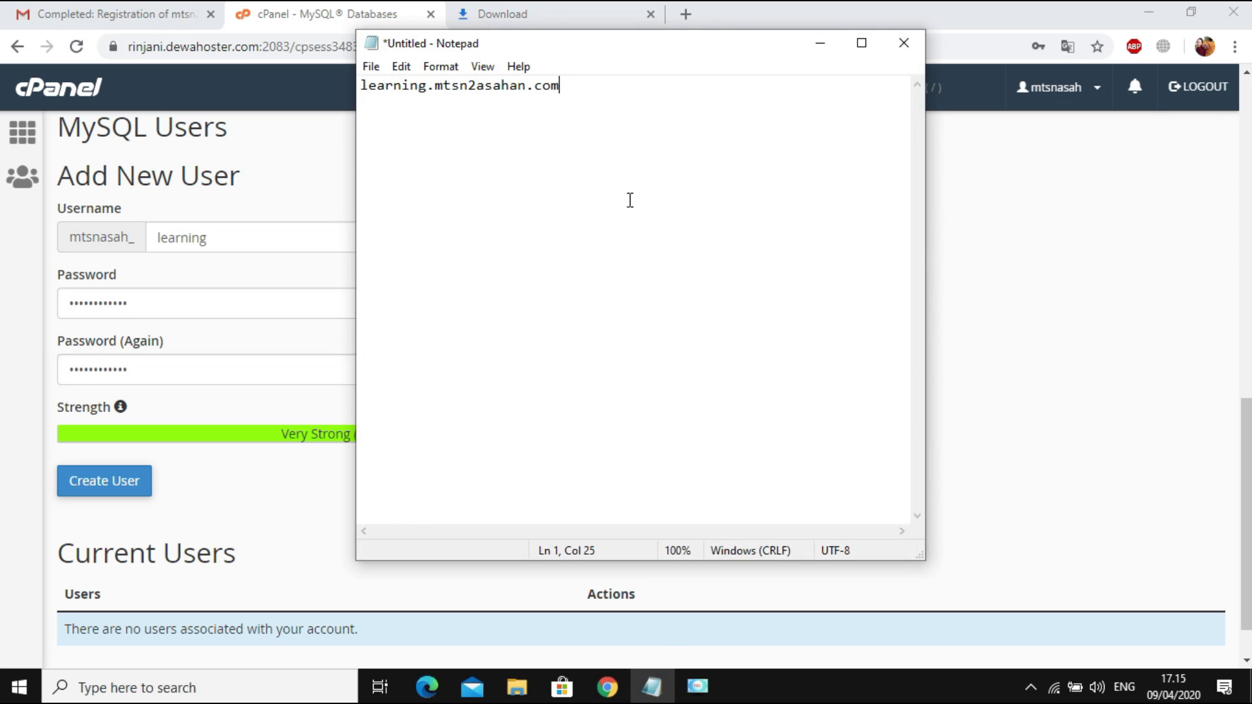
key("Return")
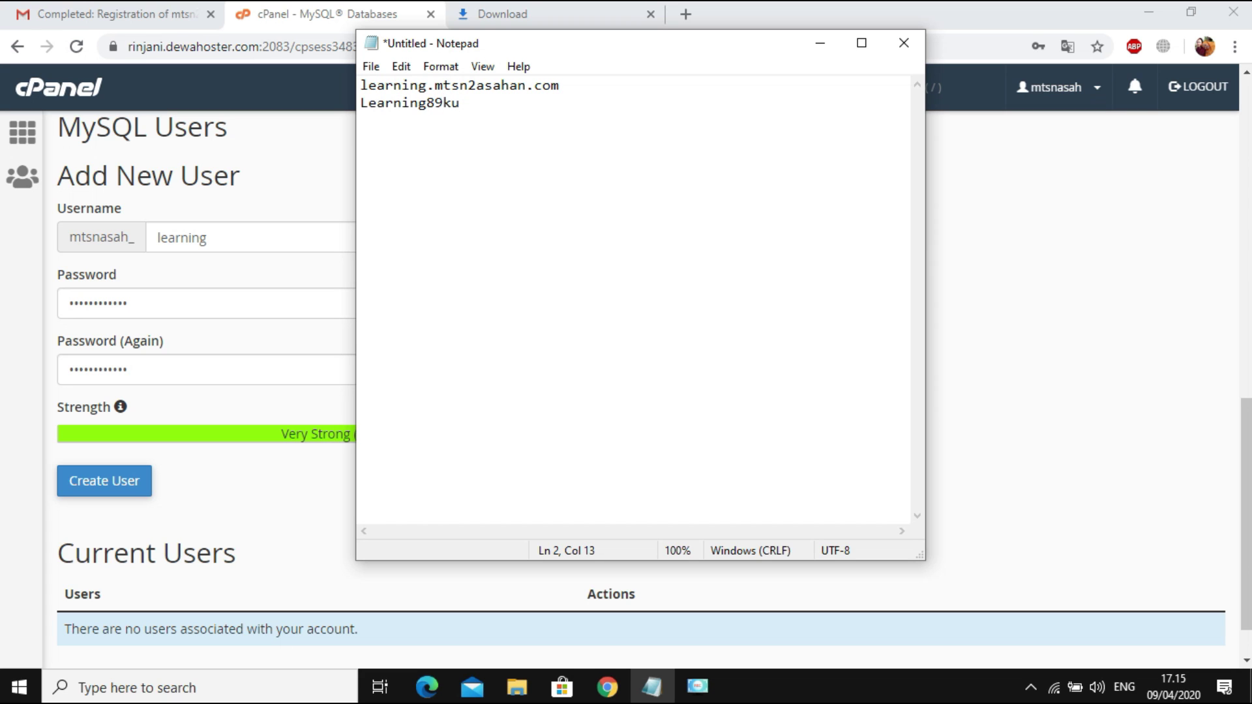
- Finish confirming the password and create the MySQL user mtsnasah_learning
left_click(176, 367)
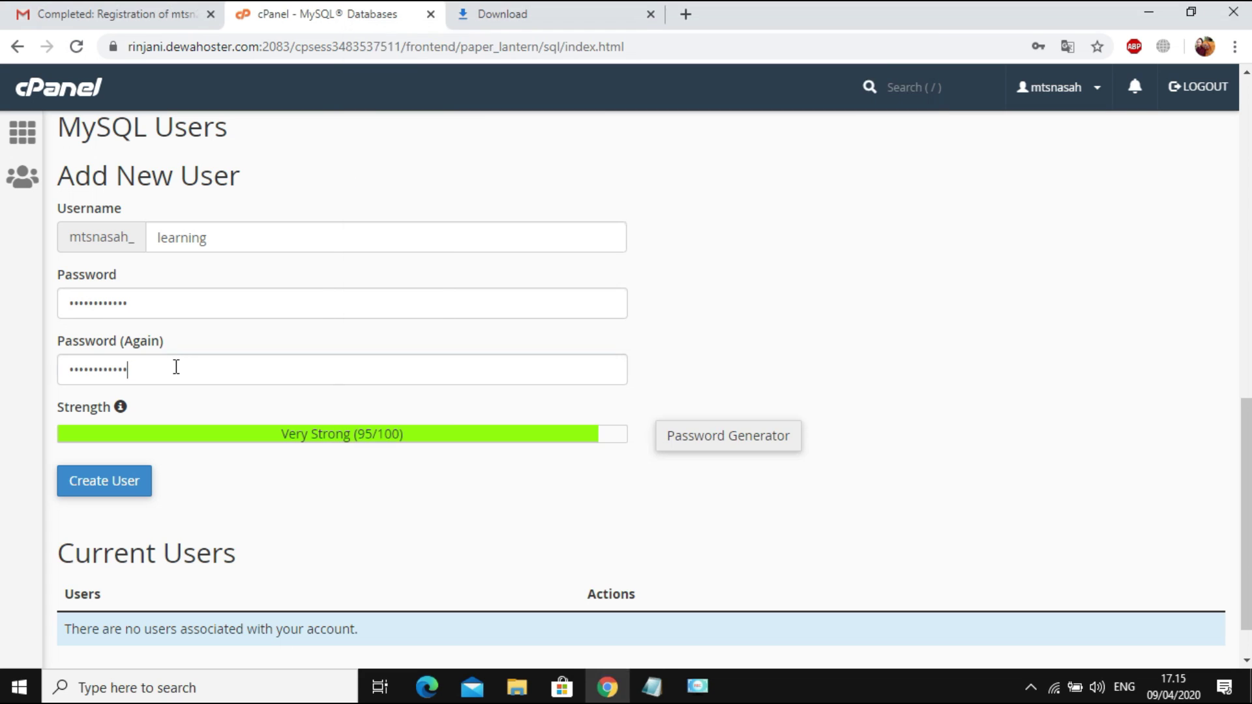
scroll(280, 363, "down", 1)
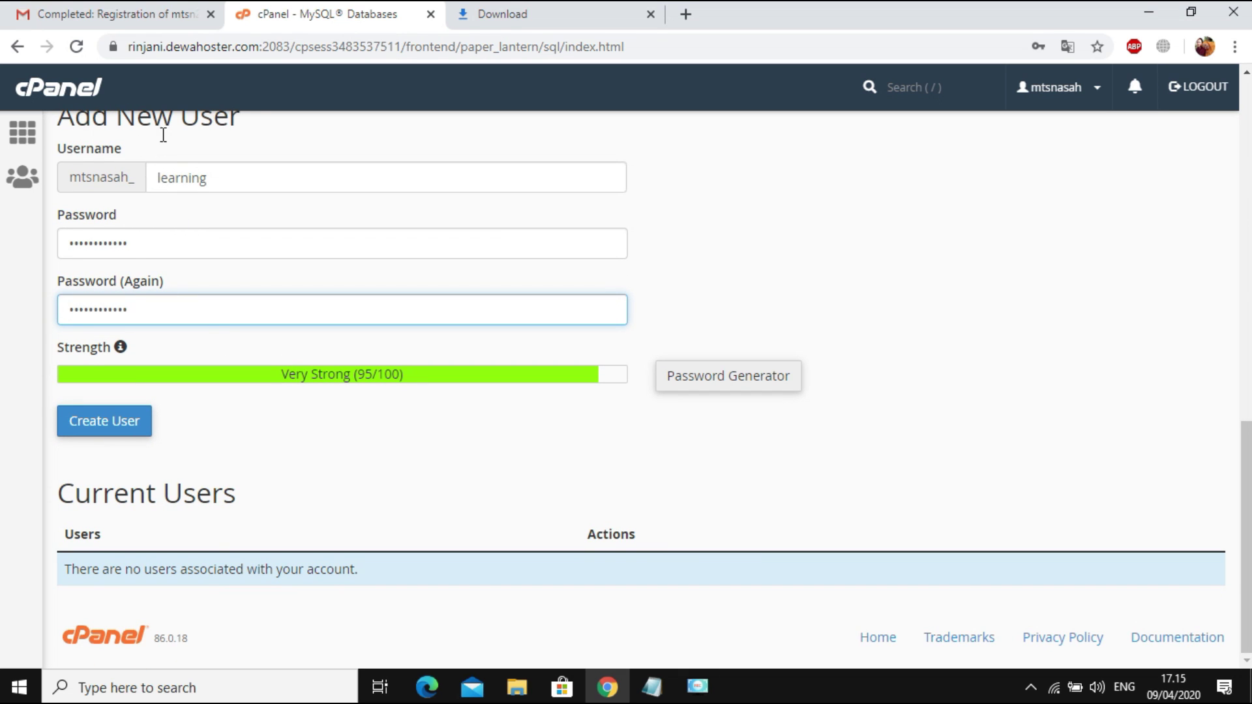
left_click(112, 436)
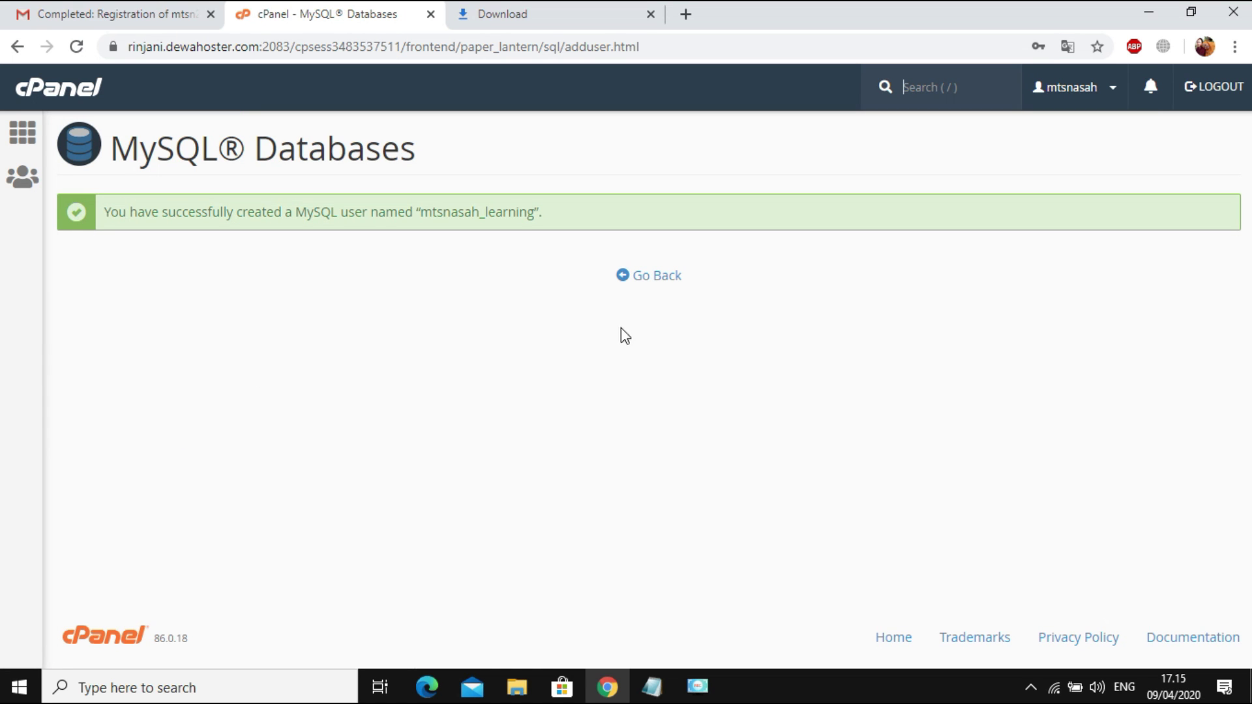
- Add user mtsnasah_learning to database mtsnasah_learning with ALL PRIVILEGES and save the changes
left_click(649, 278)
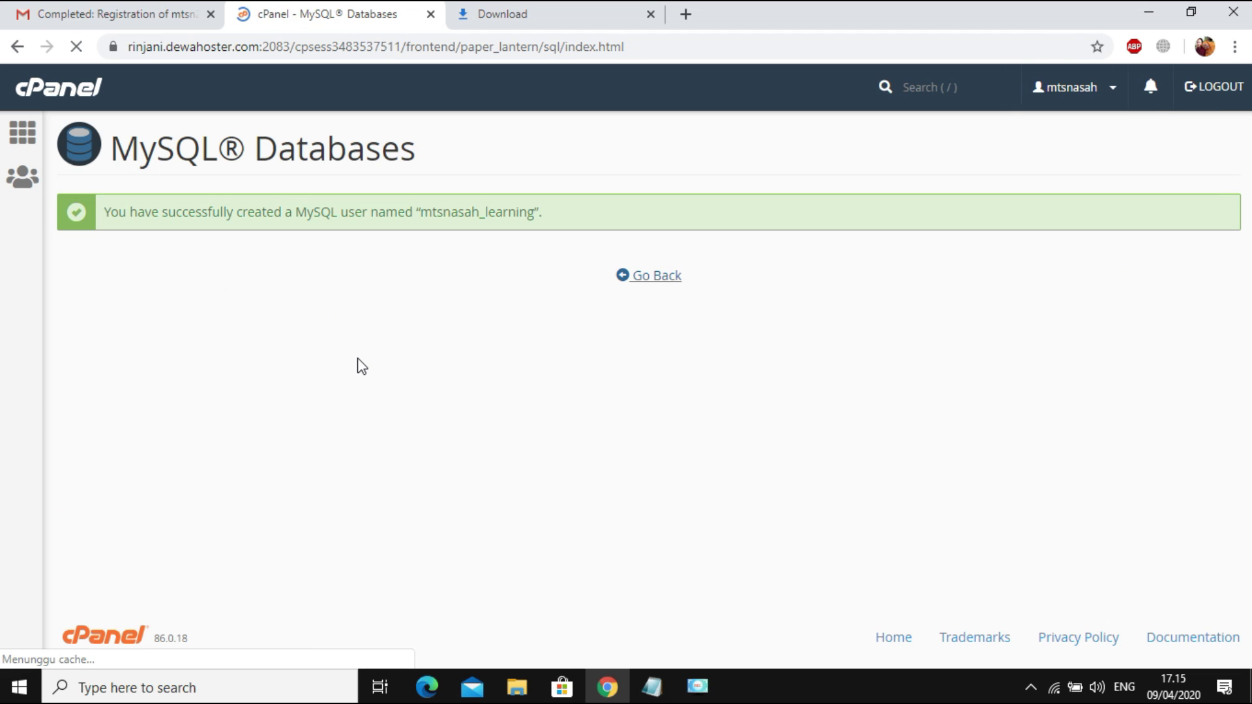
scroll(361, 367, "down", 3)
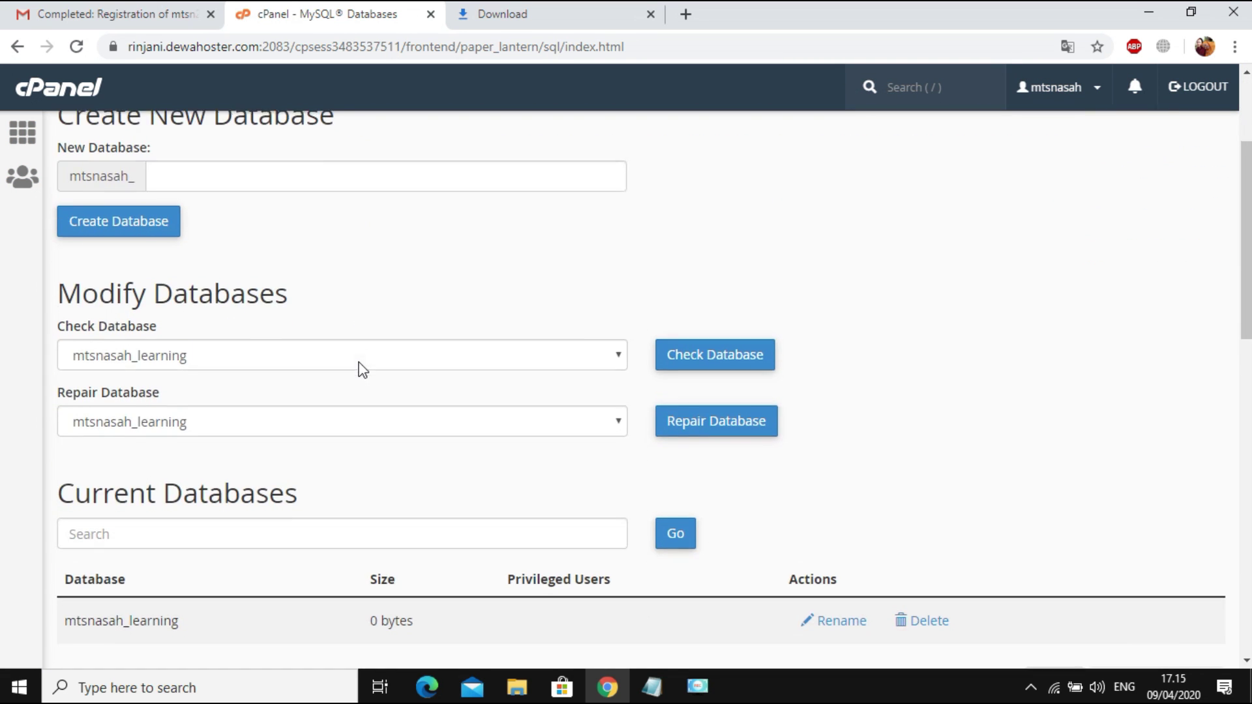
scroll(362, 368, "down", 10)
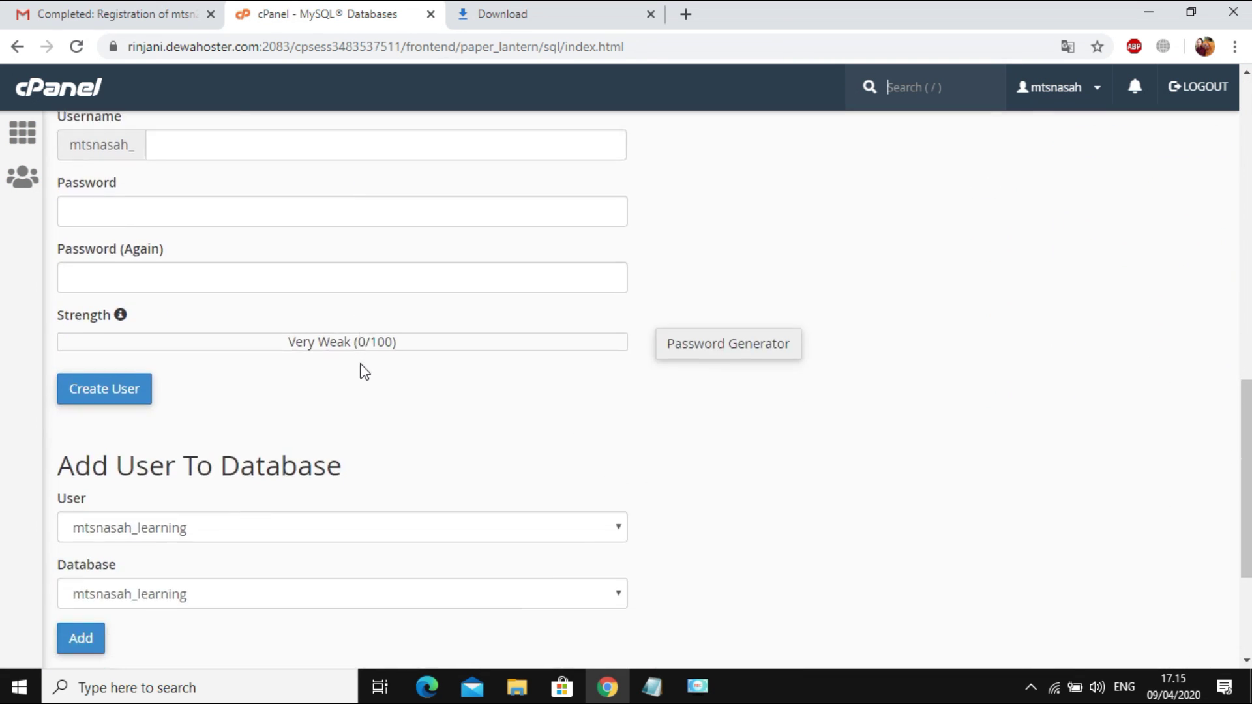
scroll(362, 368, "down", 3)
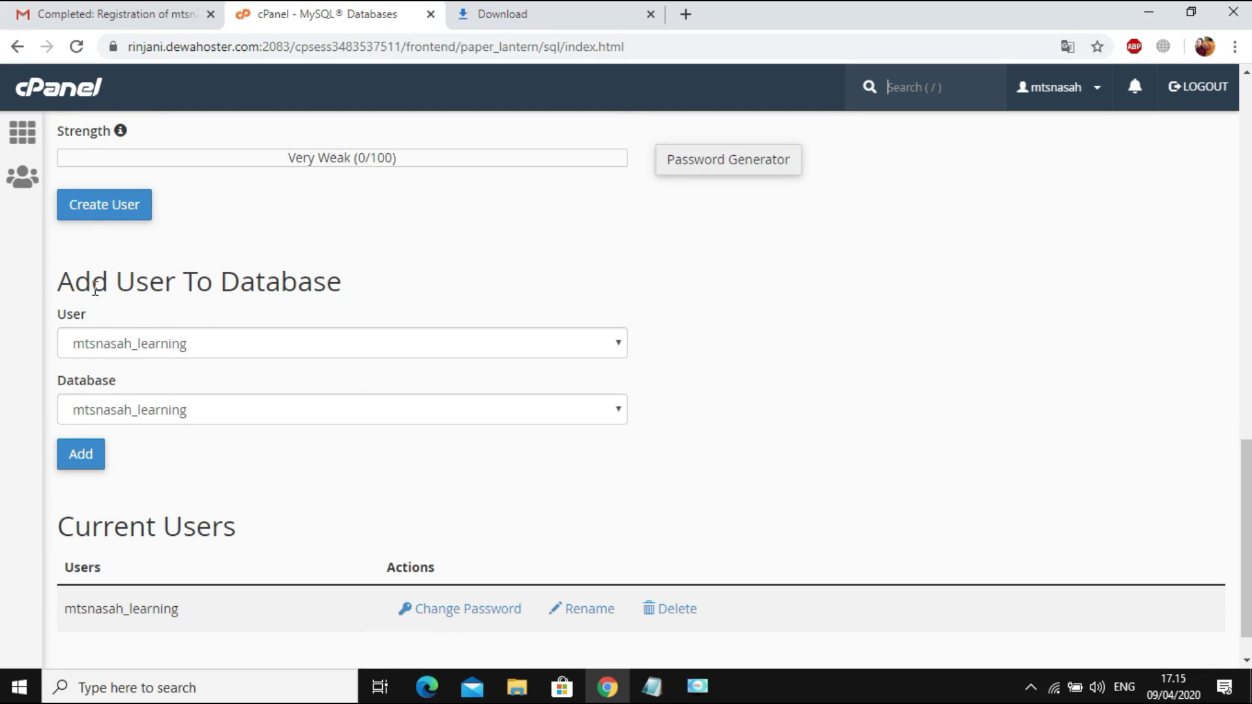
scroll(288, 327, "down", 1)
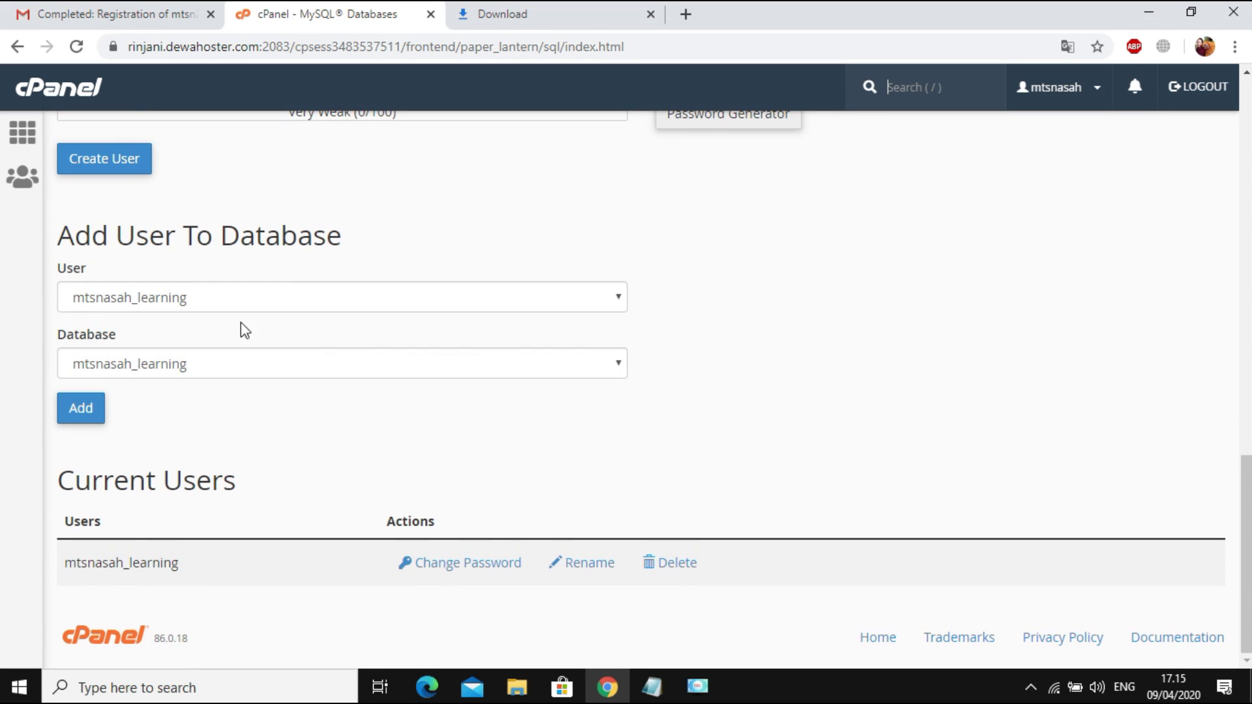
left_click(81, 409)
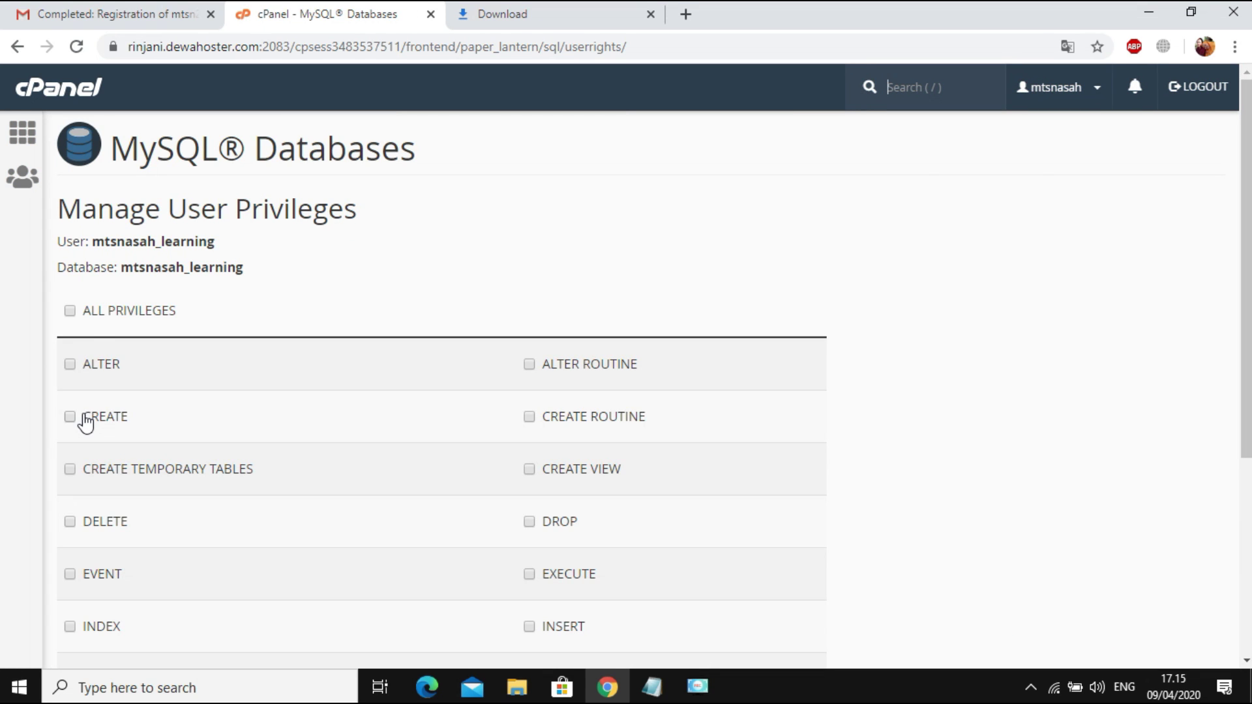
left_click(70, 311)
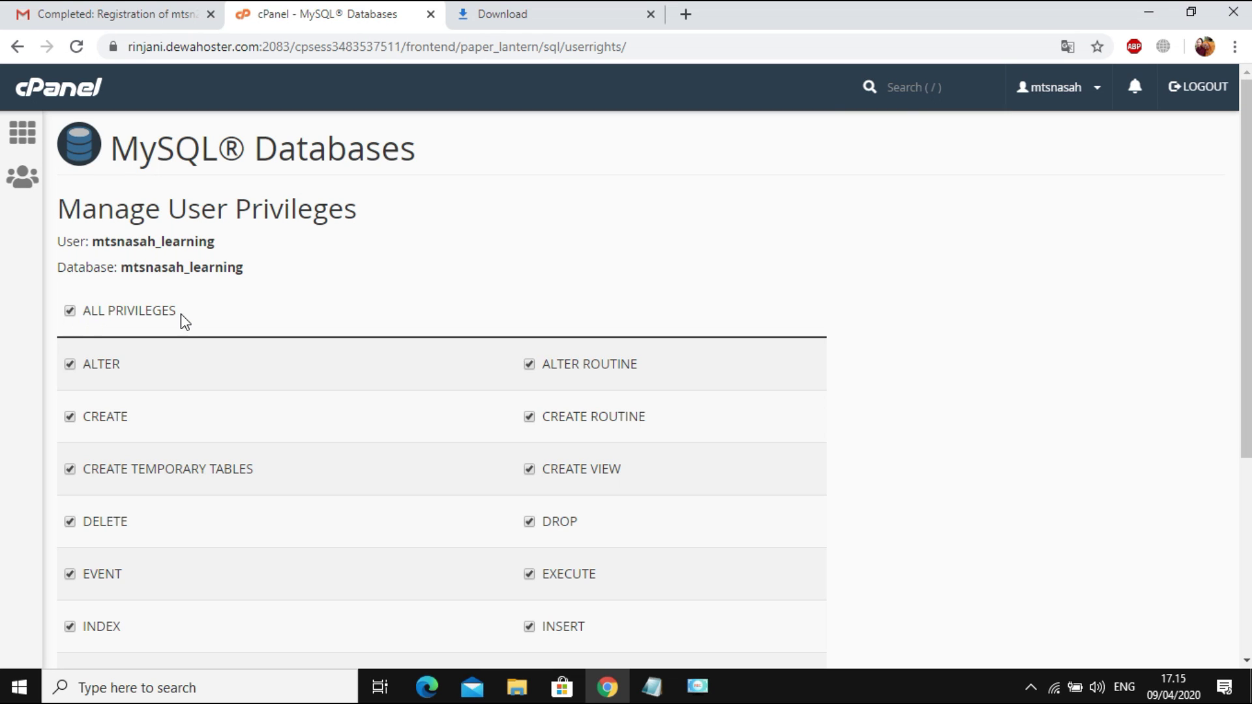
scroll(185, 313, "down", 3)
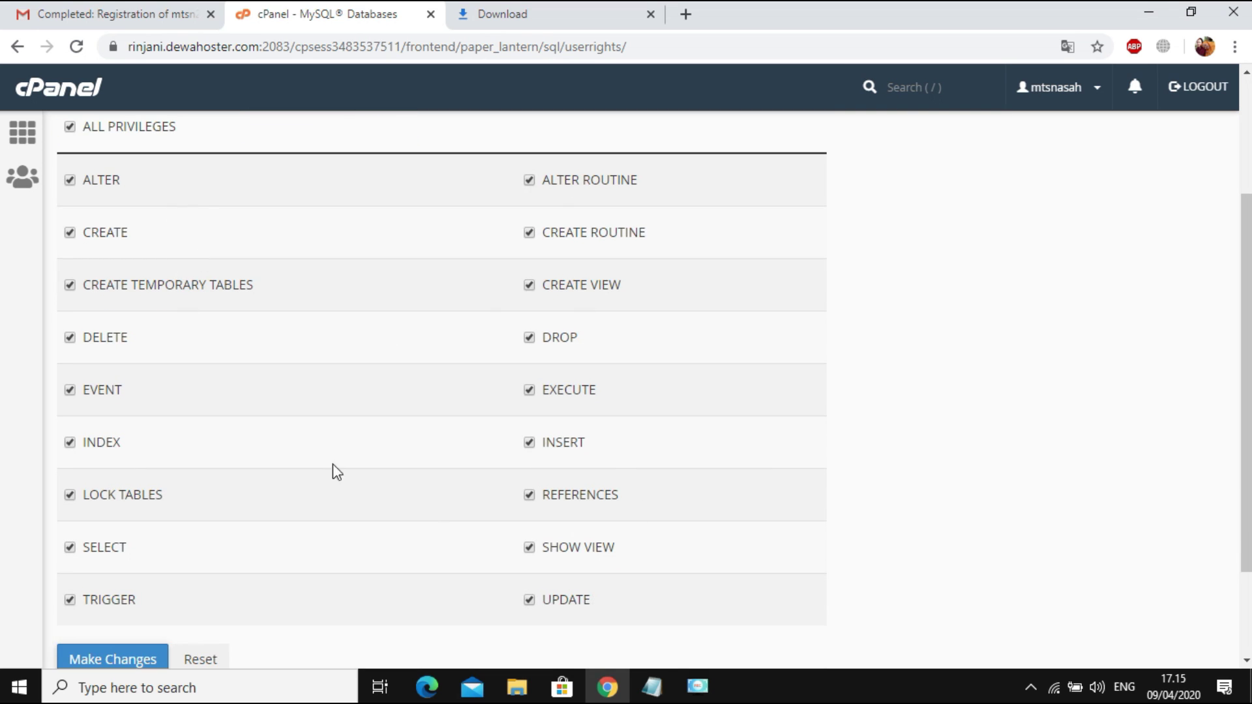
scroll(332, 466, "down", 1)
left_click(114, 577)
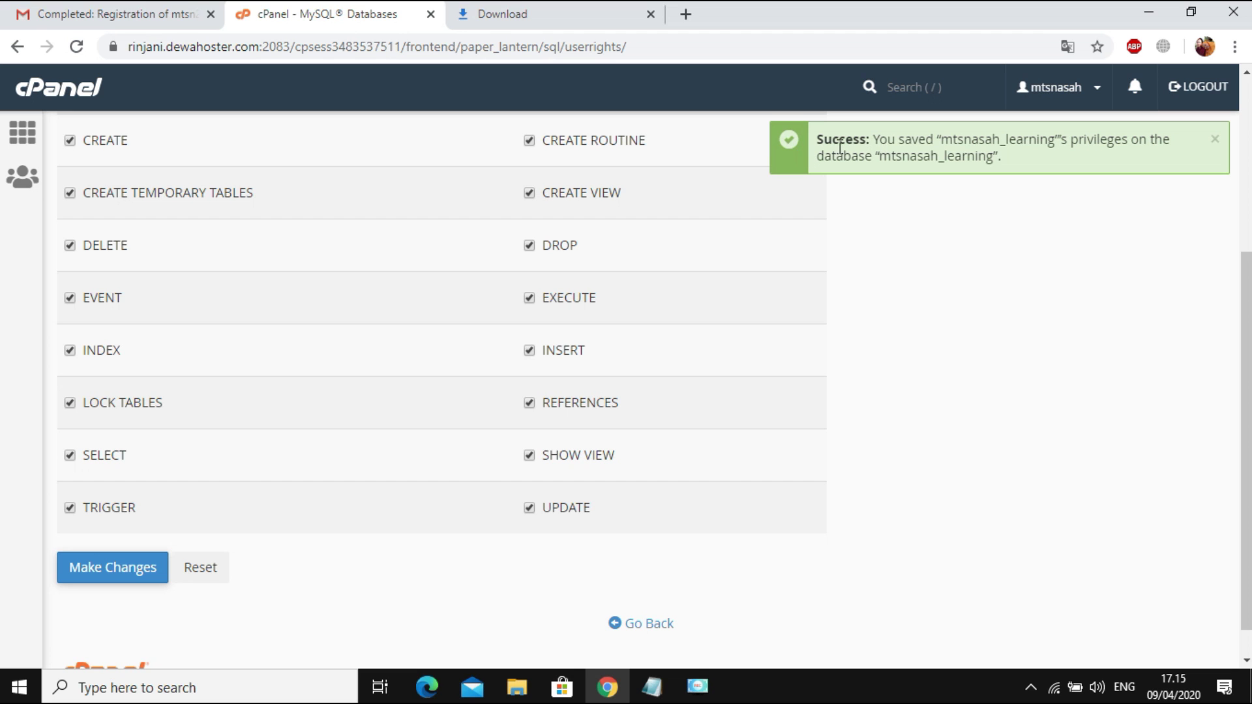
left_click(649, 624)
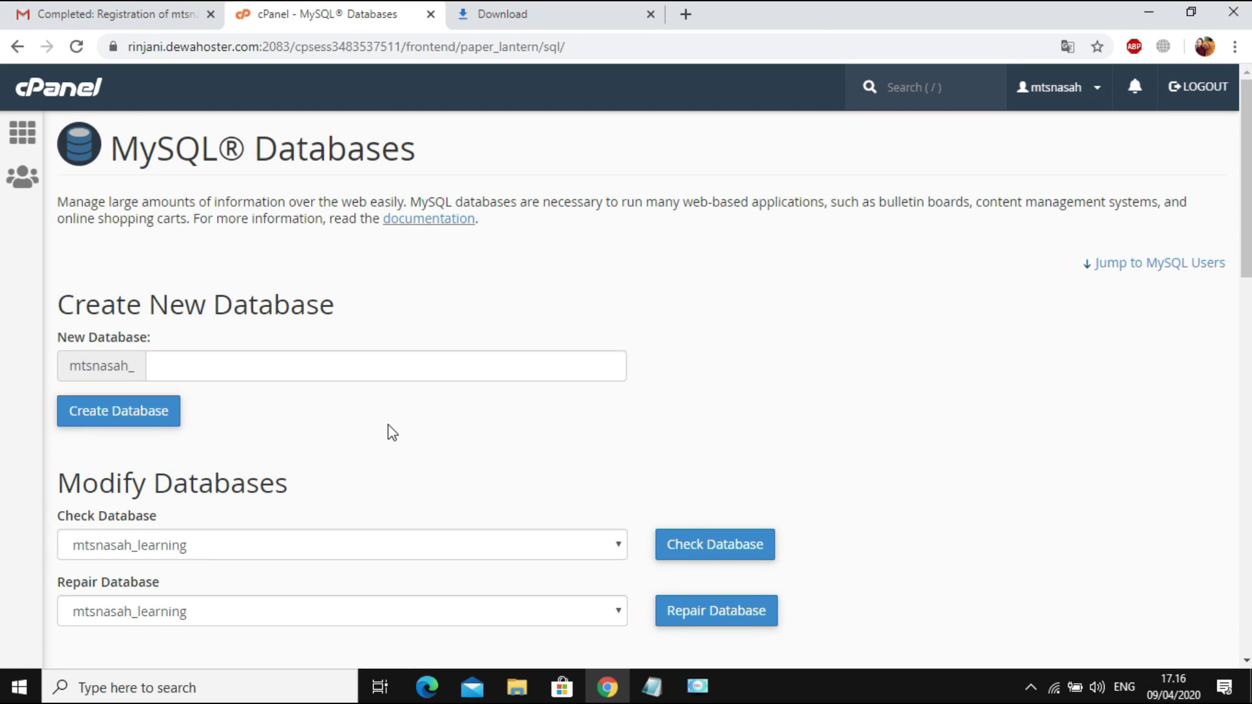
- Copy the database name mtsnasah_learning onto a new line in the Notepad notes
scroll(388, 425, "down", 7)
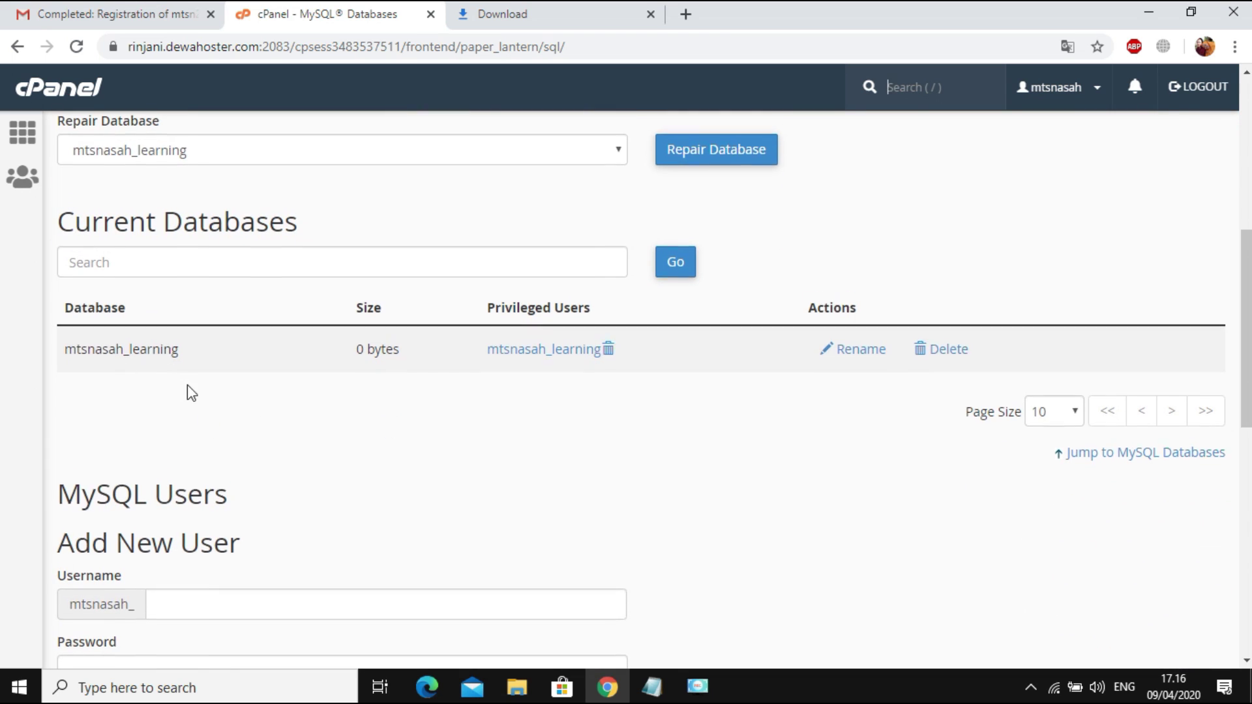
scroll(190, 391, "down", 7)
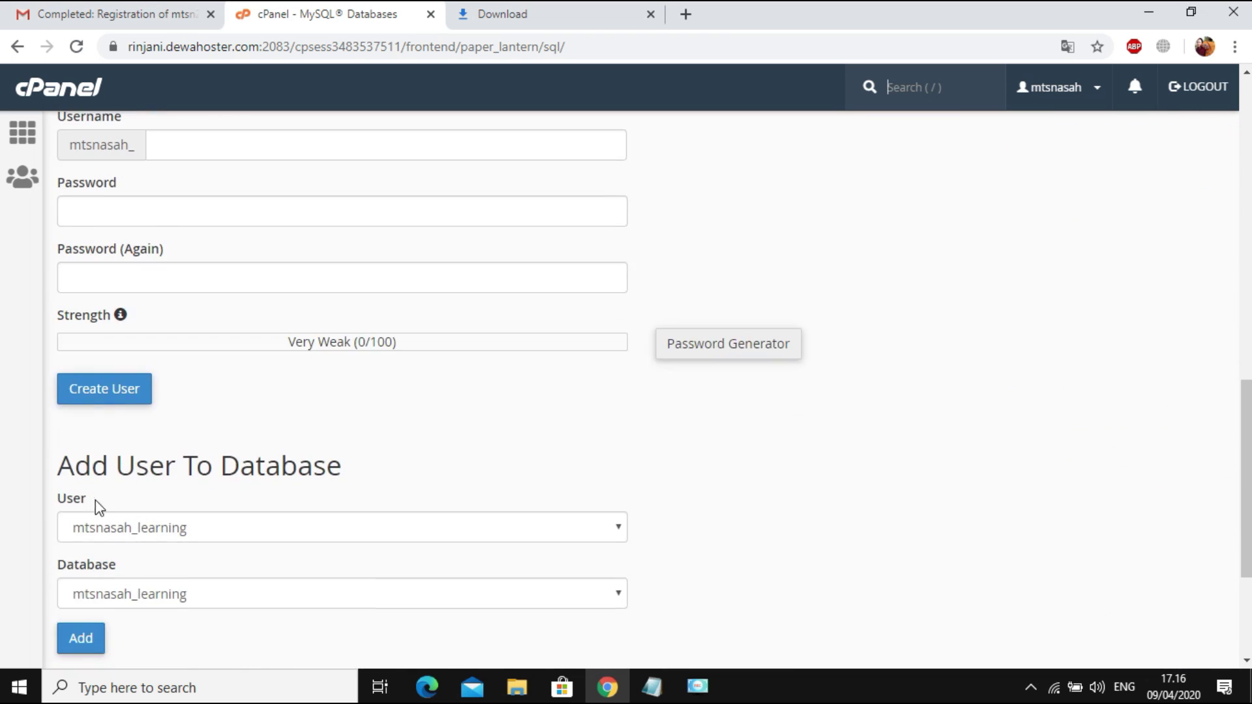
scroll(142, 483, "up", 4)
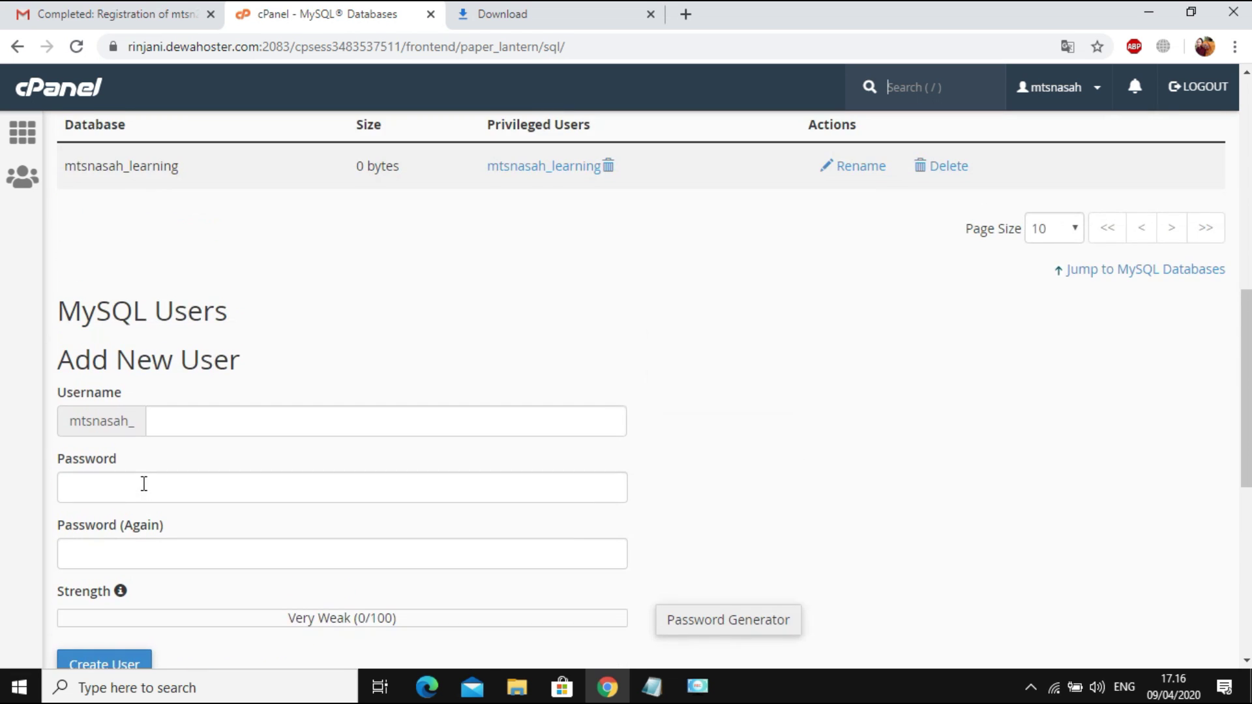
scroll(144, 483, "up", 1)
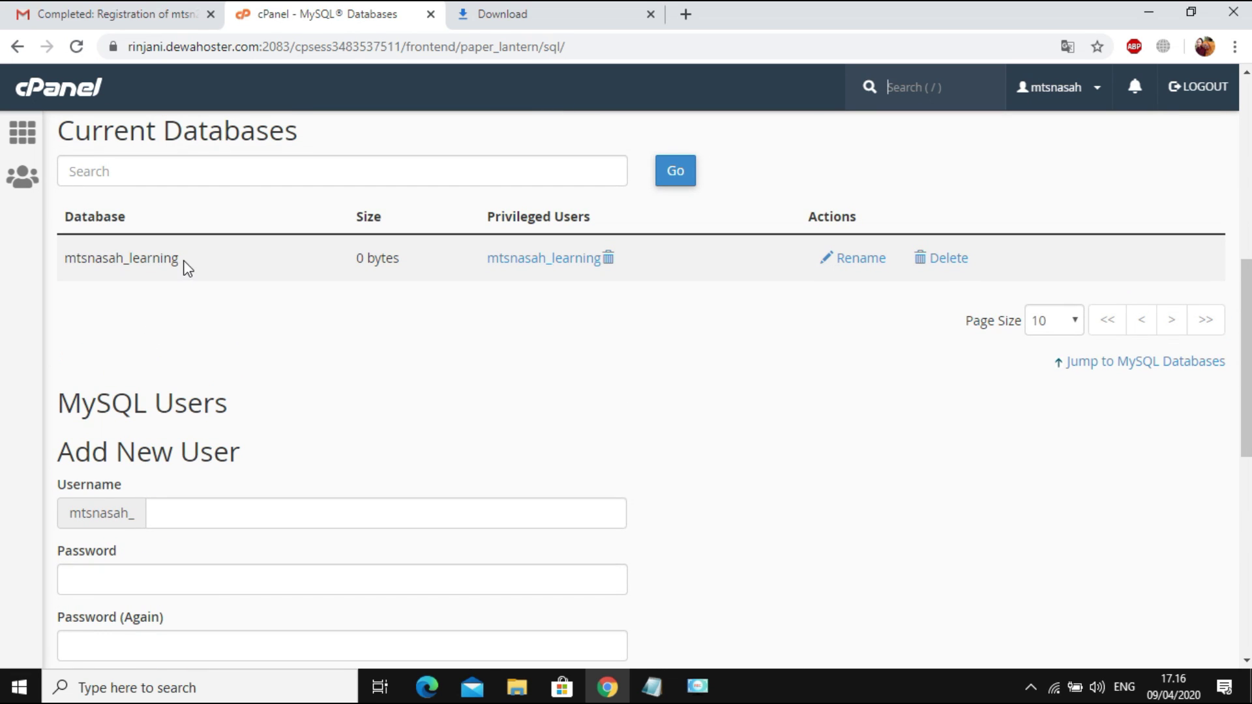
left_click_drag(183, 261, 63, 262)
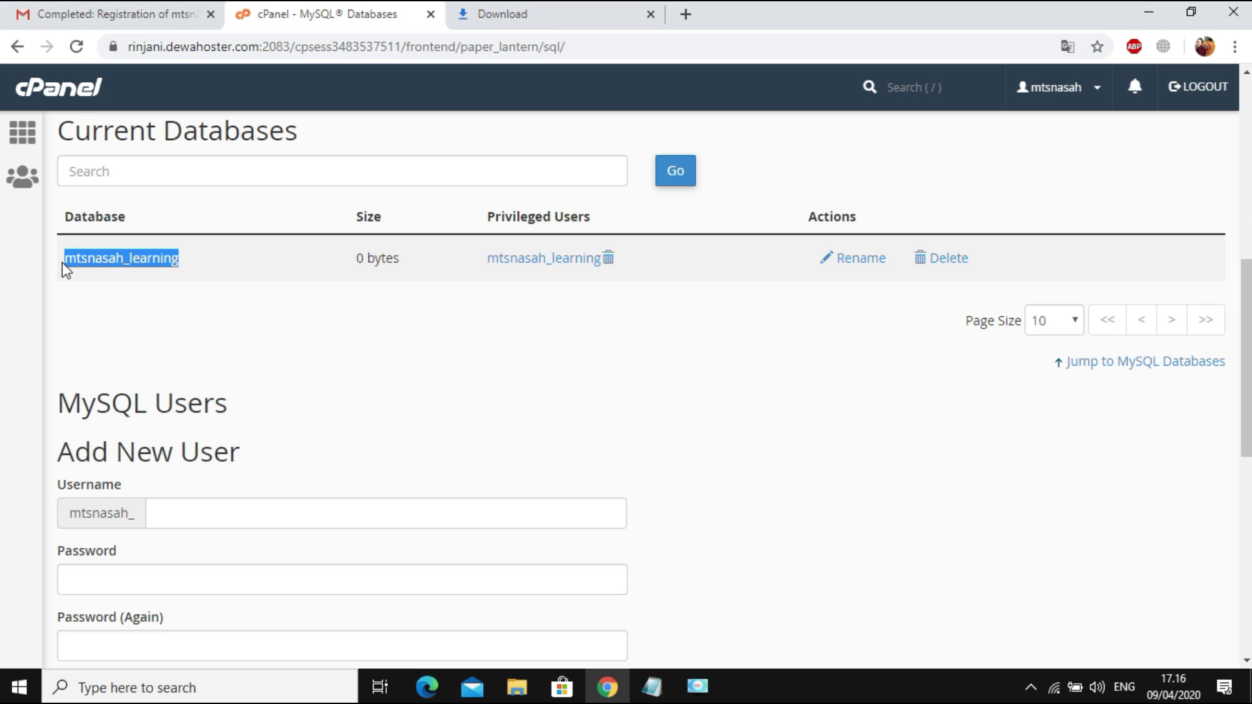
right_click(96, 263)
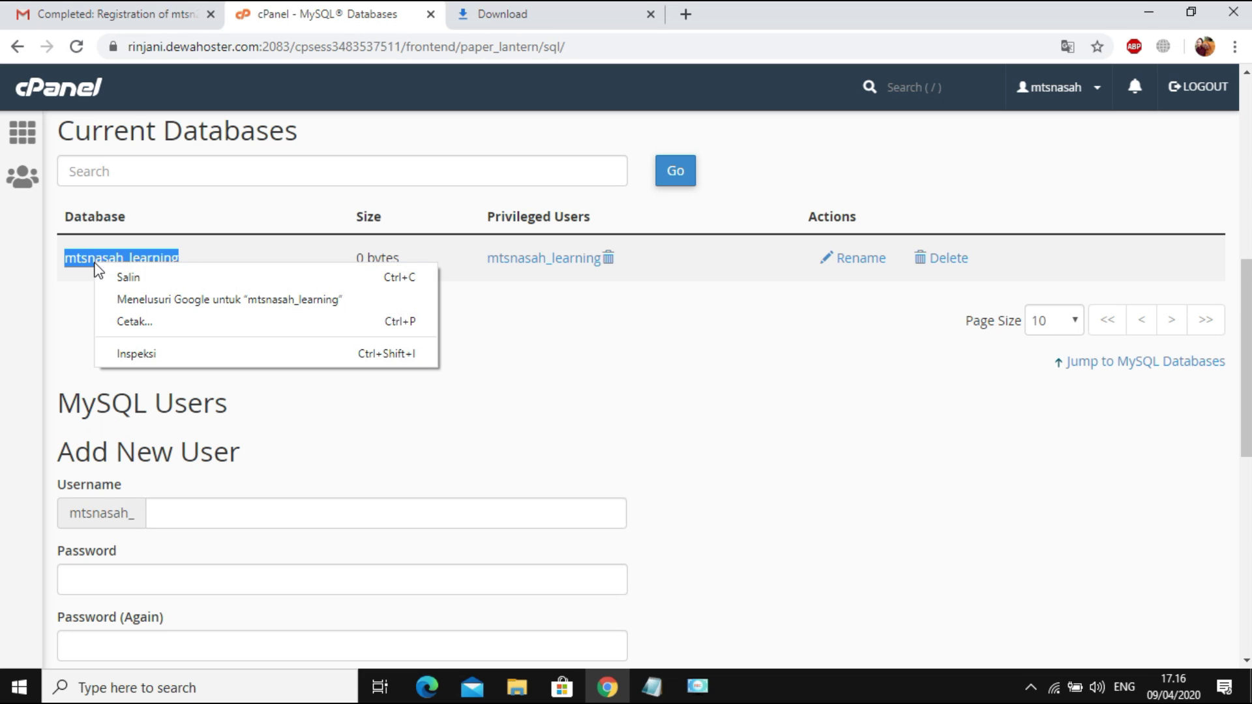
left_click(128, 277)
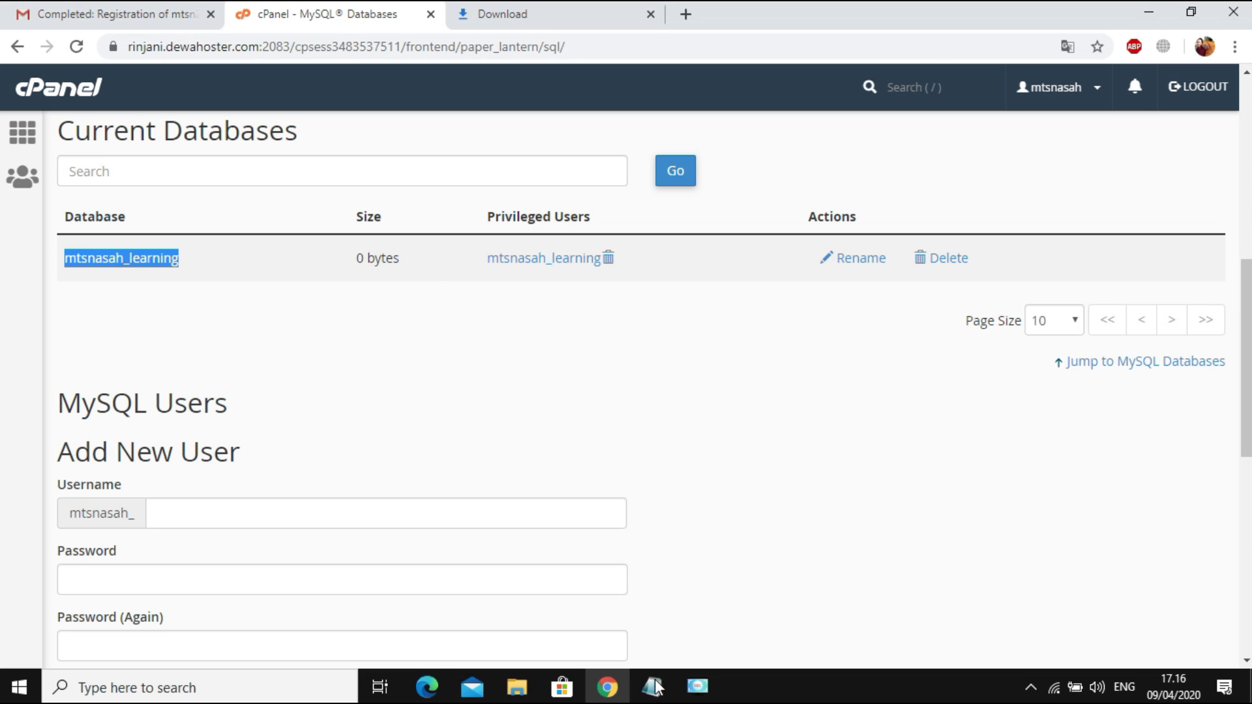
left_click(651, 686)
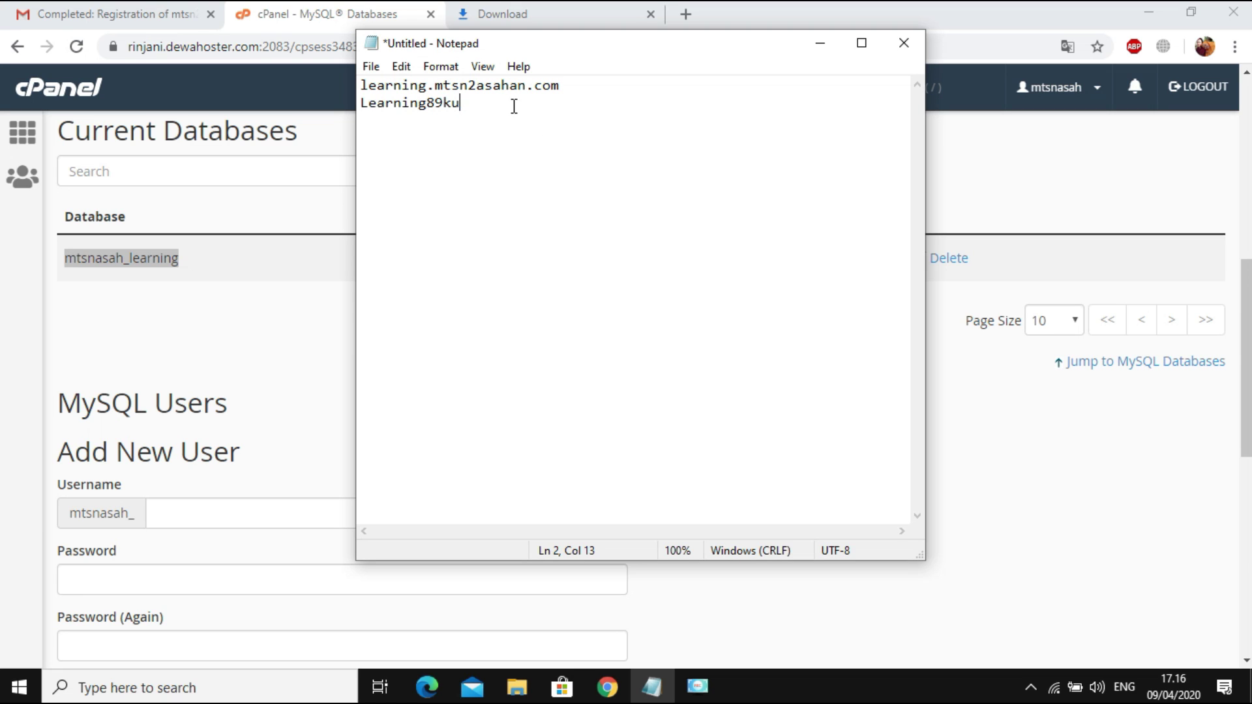
key("Return")
key("ctrl+v")
- Launch phpMyAdmin from the cPanel home page
left_click(284, 26)
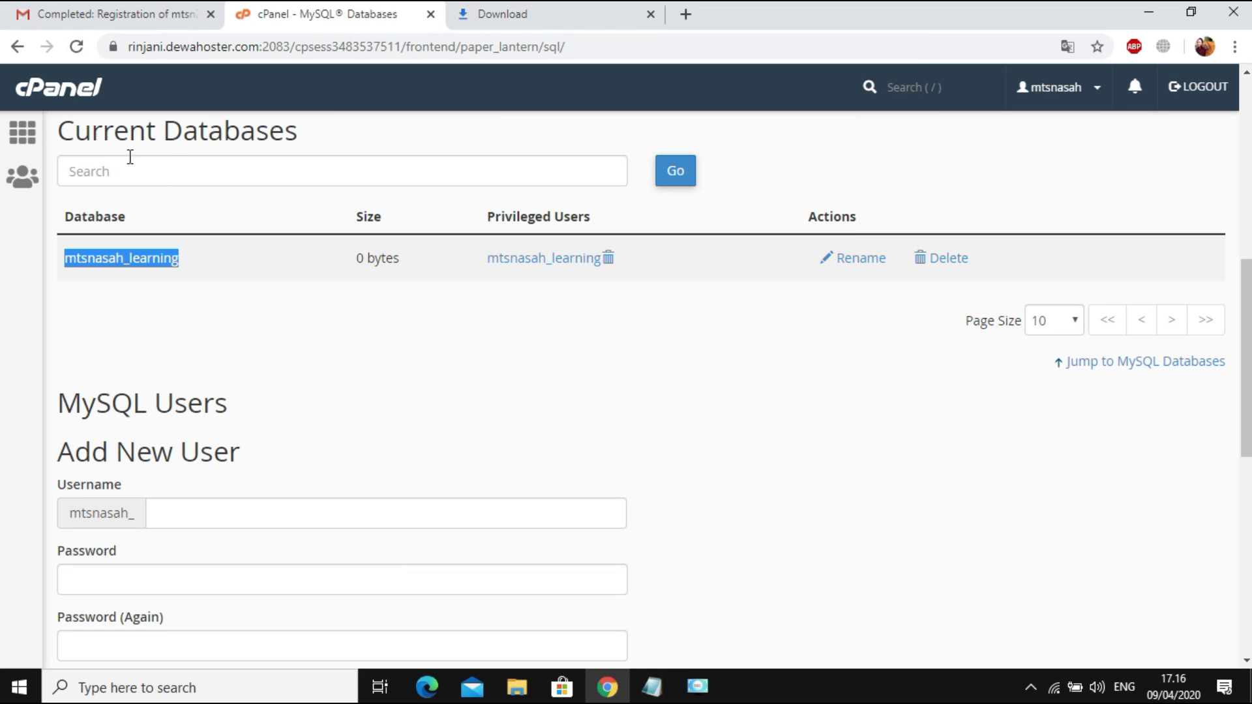
left_click(22, 132)
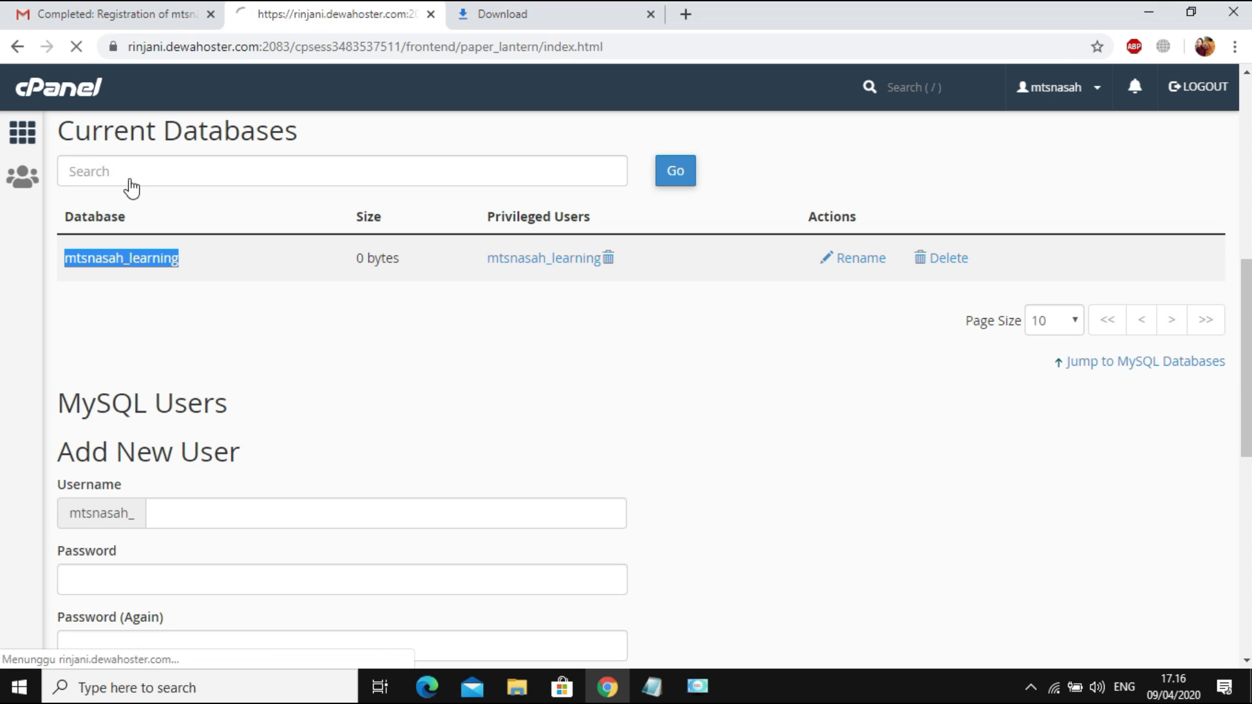
scroll(230, 328, "down", 5)
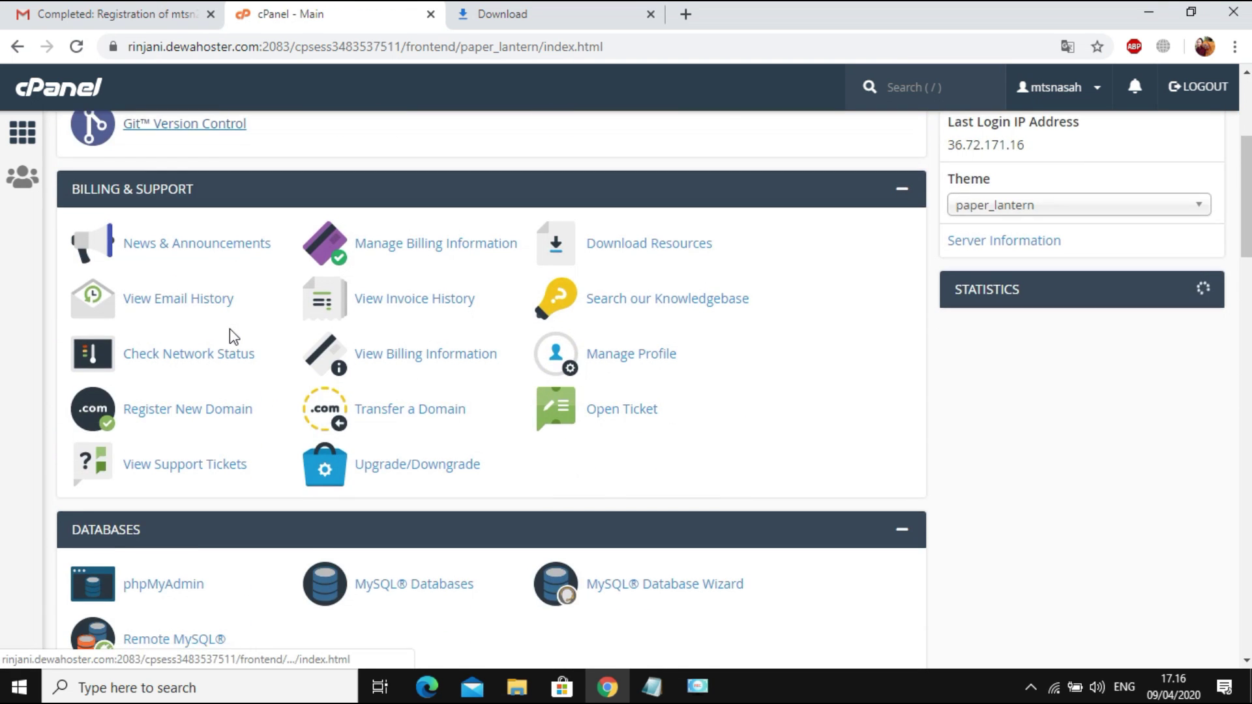
scroll(230, 329, "down", 3)
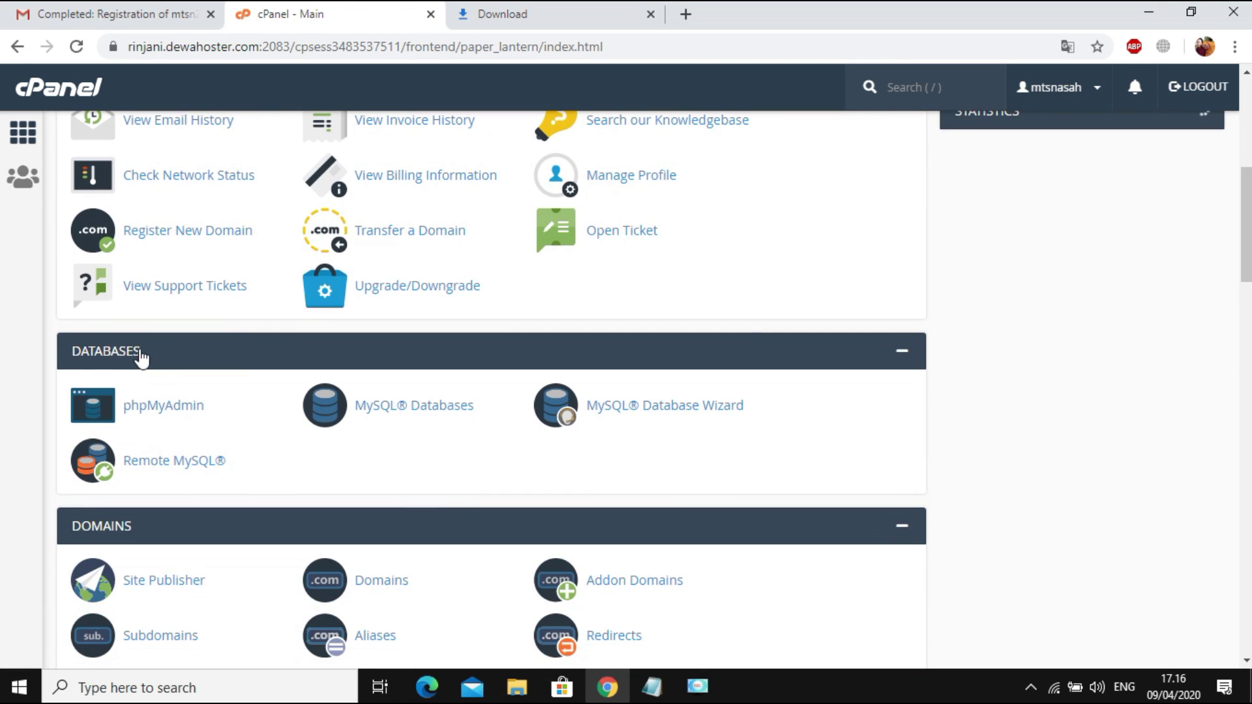
left_click(164, 406)
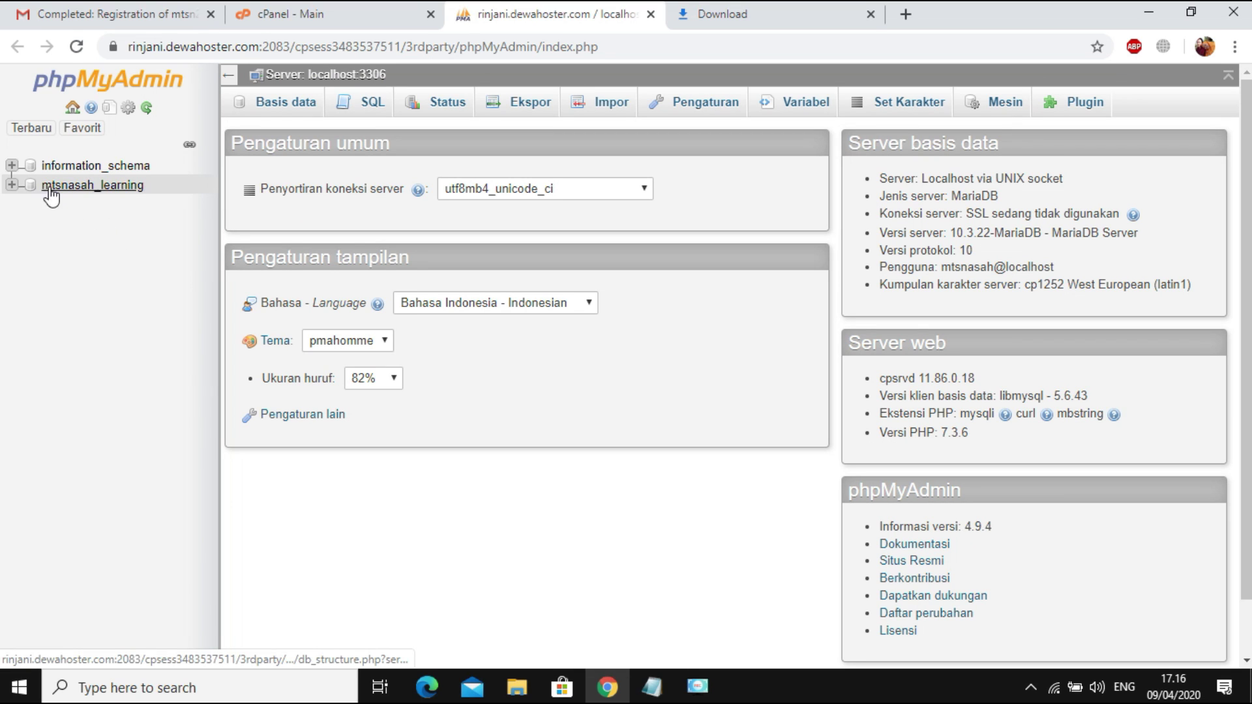
- Import dbelearning.sql from the Obat Elearning folder into the mtsnasah_learning database
left_click(83, 196)
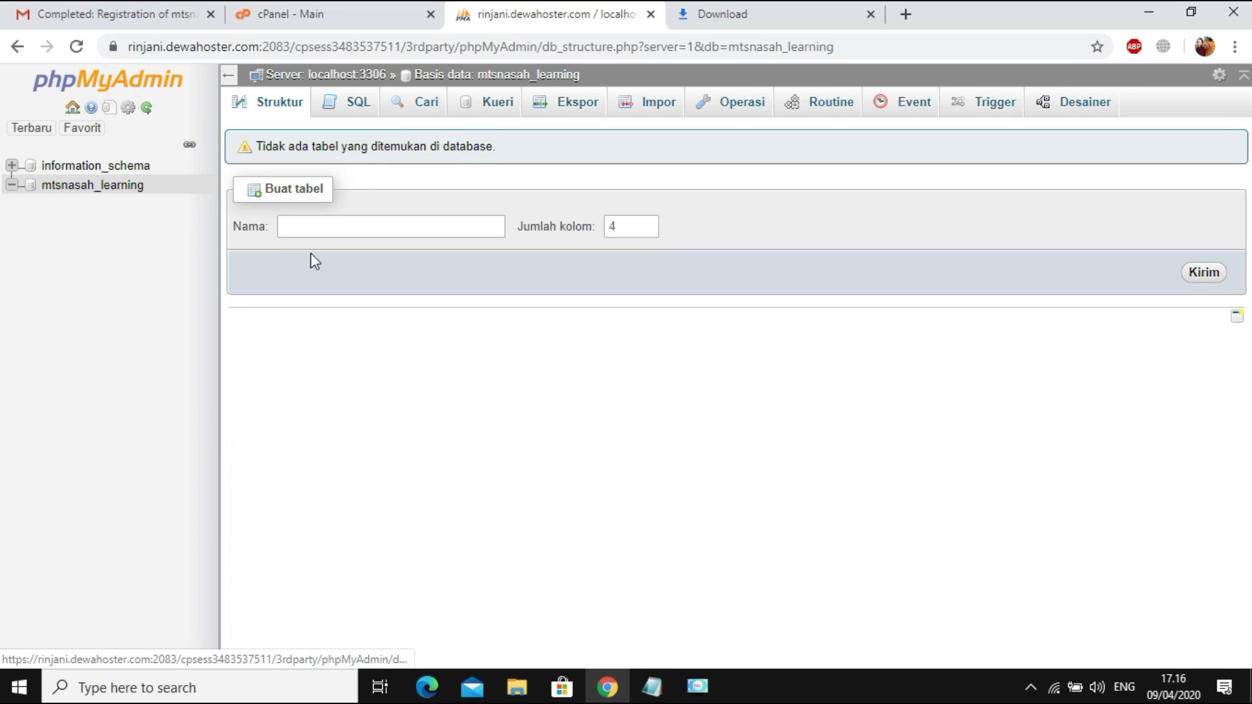
left_click(638, 107)
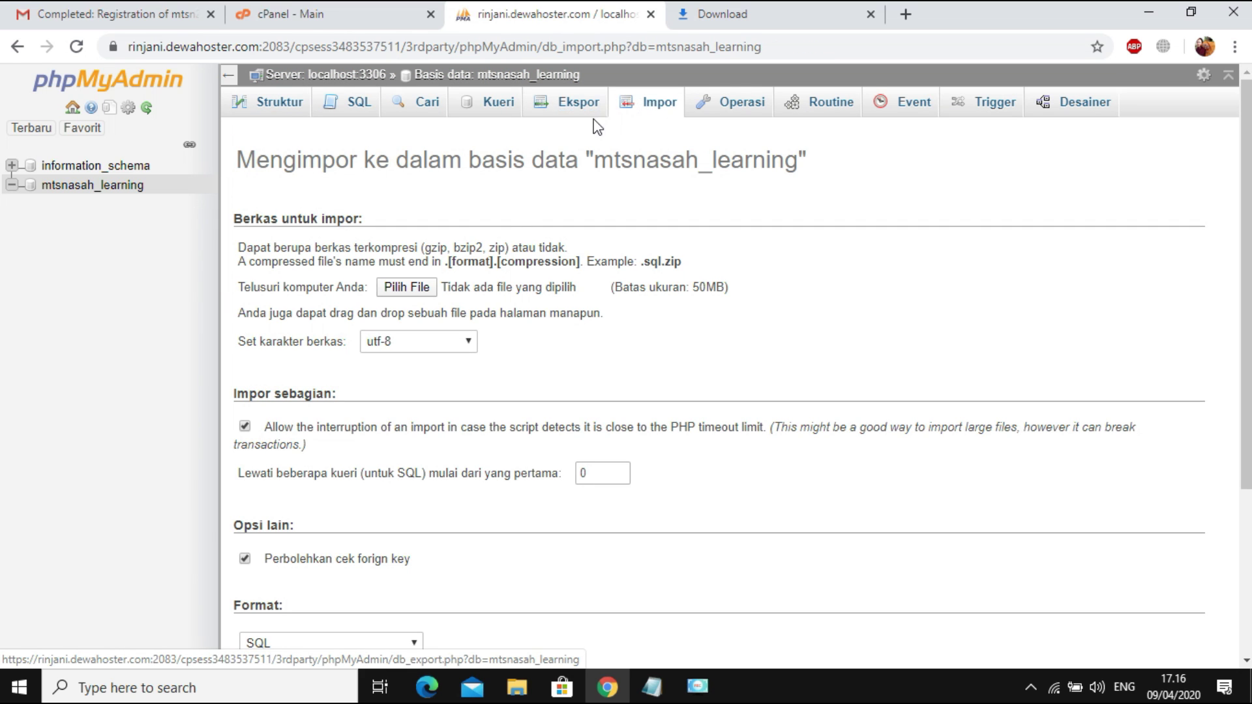
left_click(411, 289)
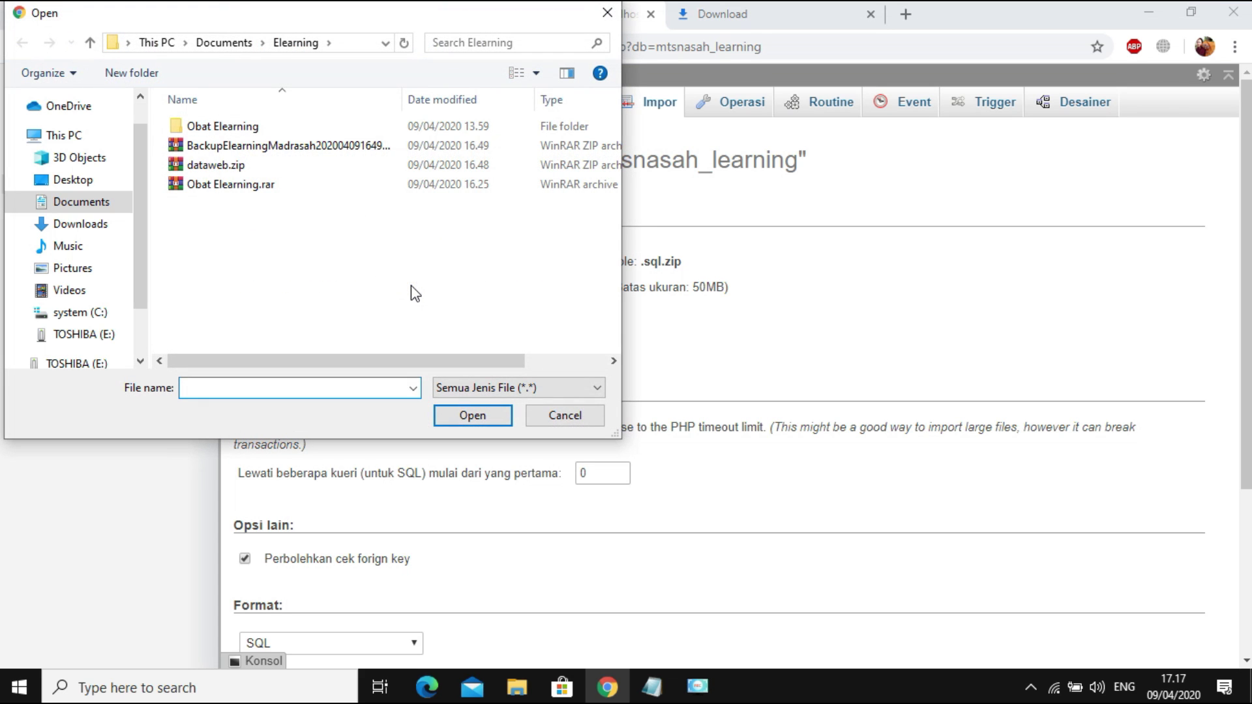
double_click(221, 130)
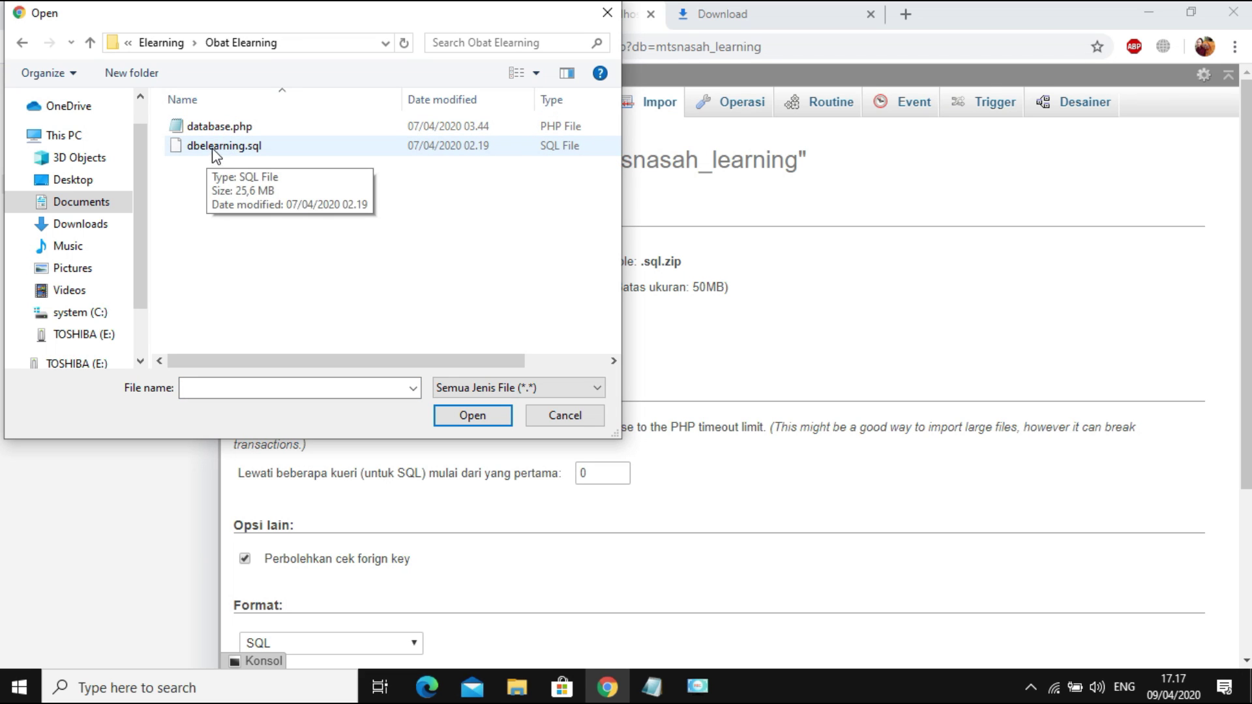
left_click(249, 149)
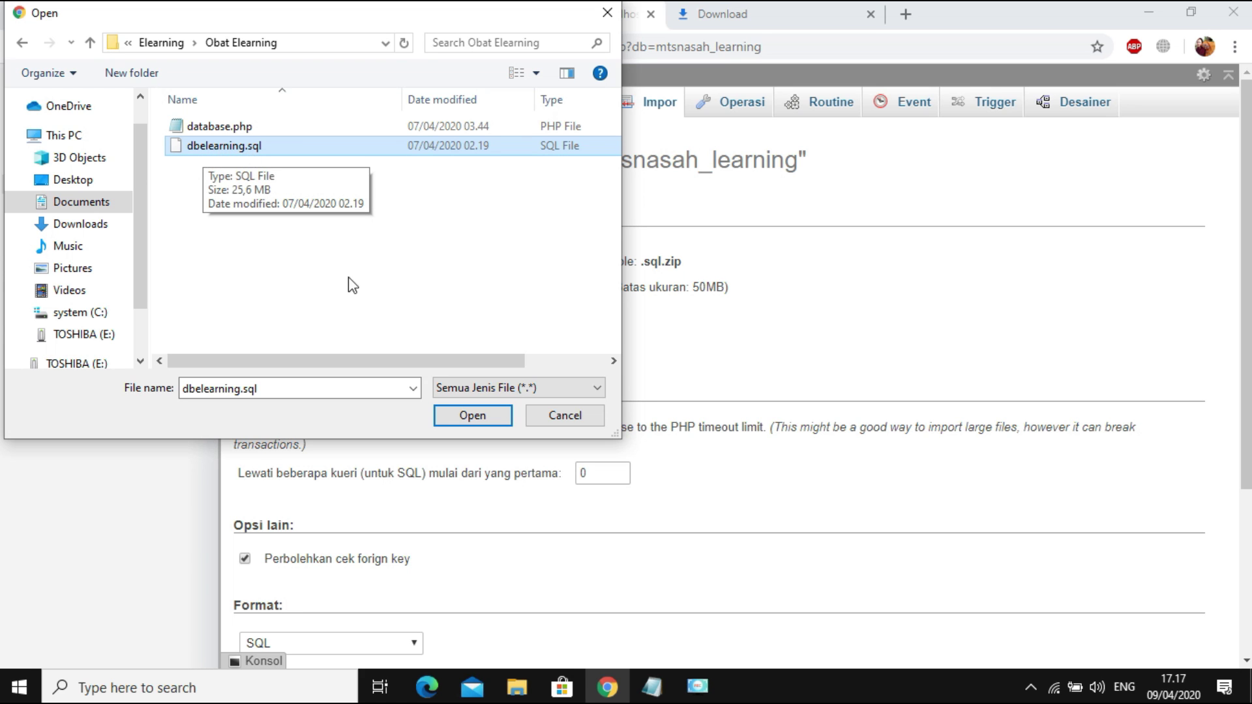
left_click(464, 417)
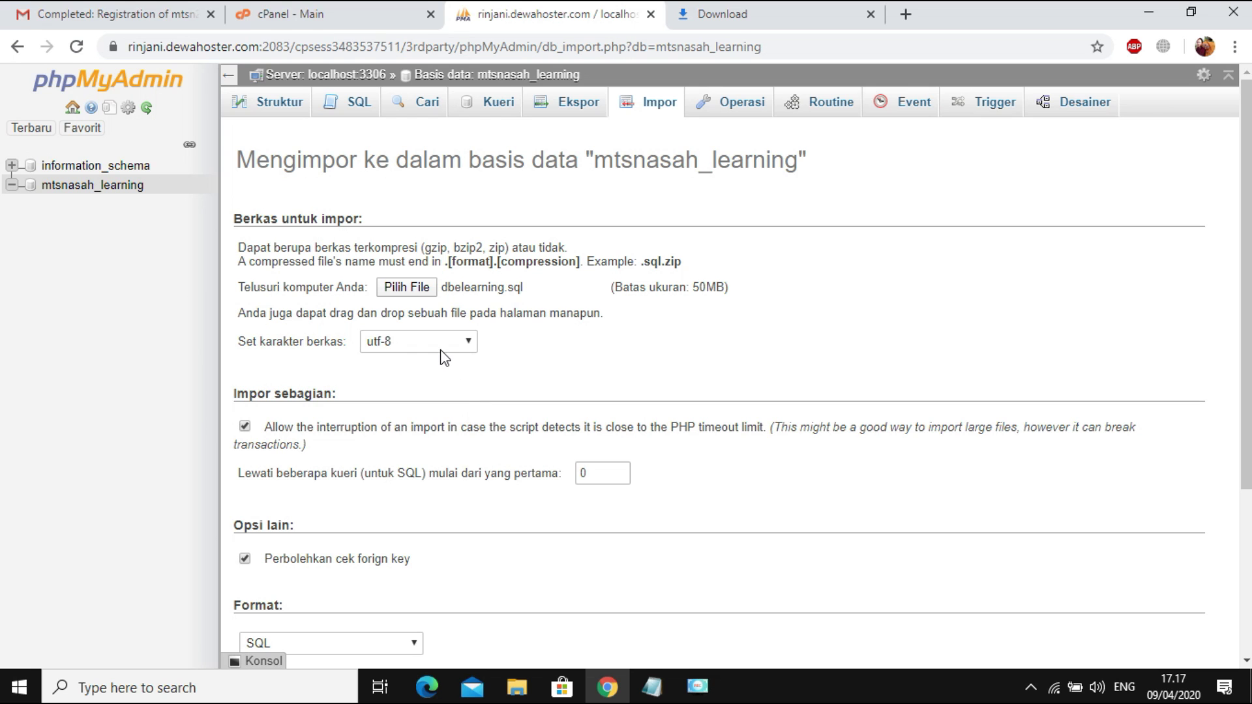
scroll(444, 357, "down", 4)
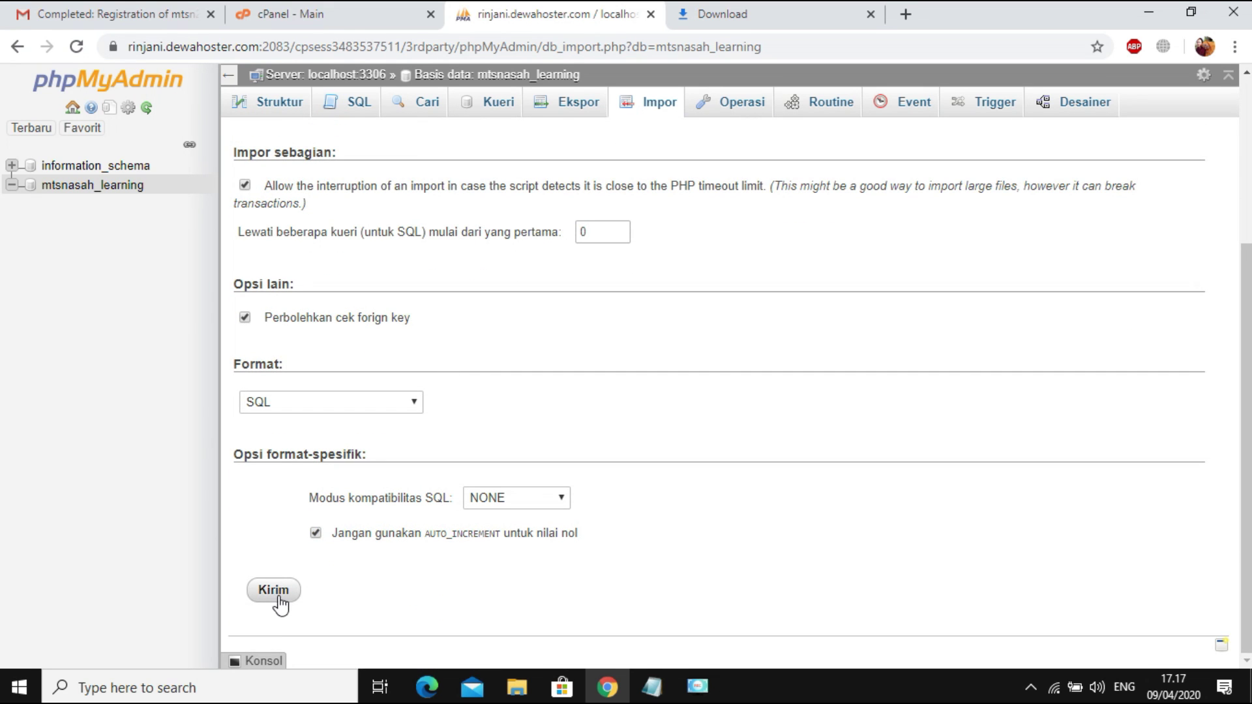
left_click(280, 599)
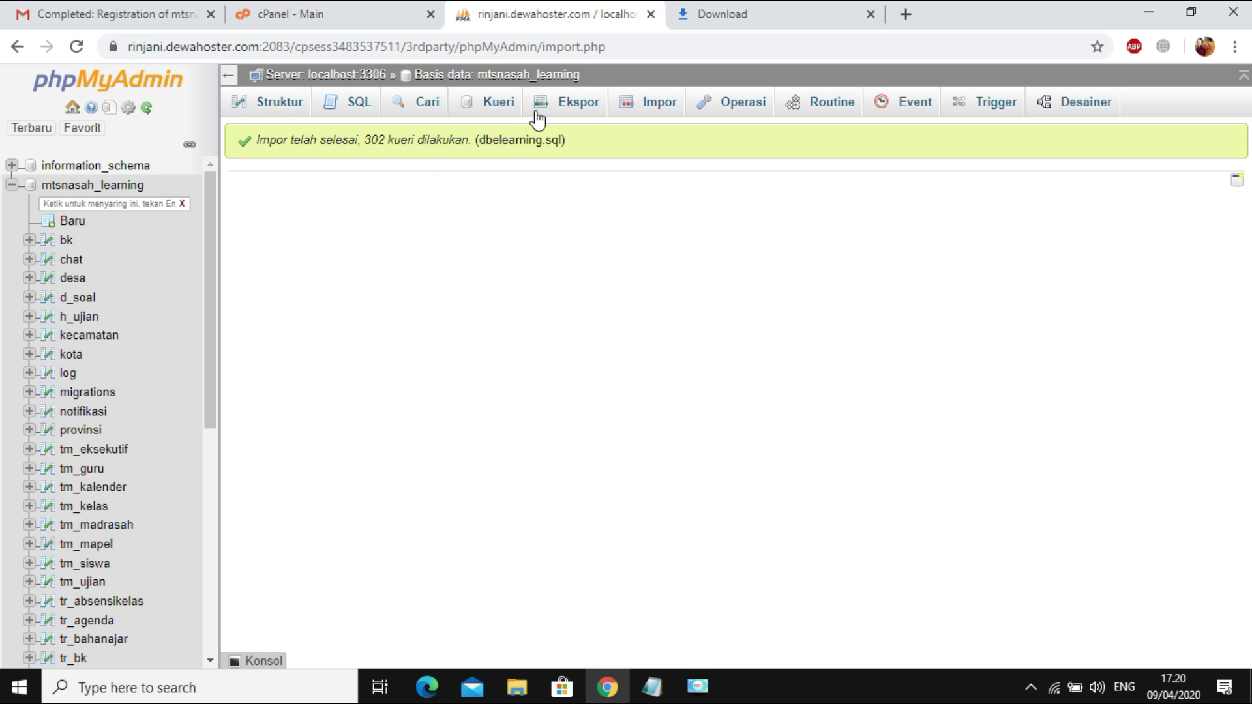
- In File Manager, browse to public_html/learning/__app/config and select database.php
left_click(651, 13)
scroll(173, 279, "up", 3)
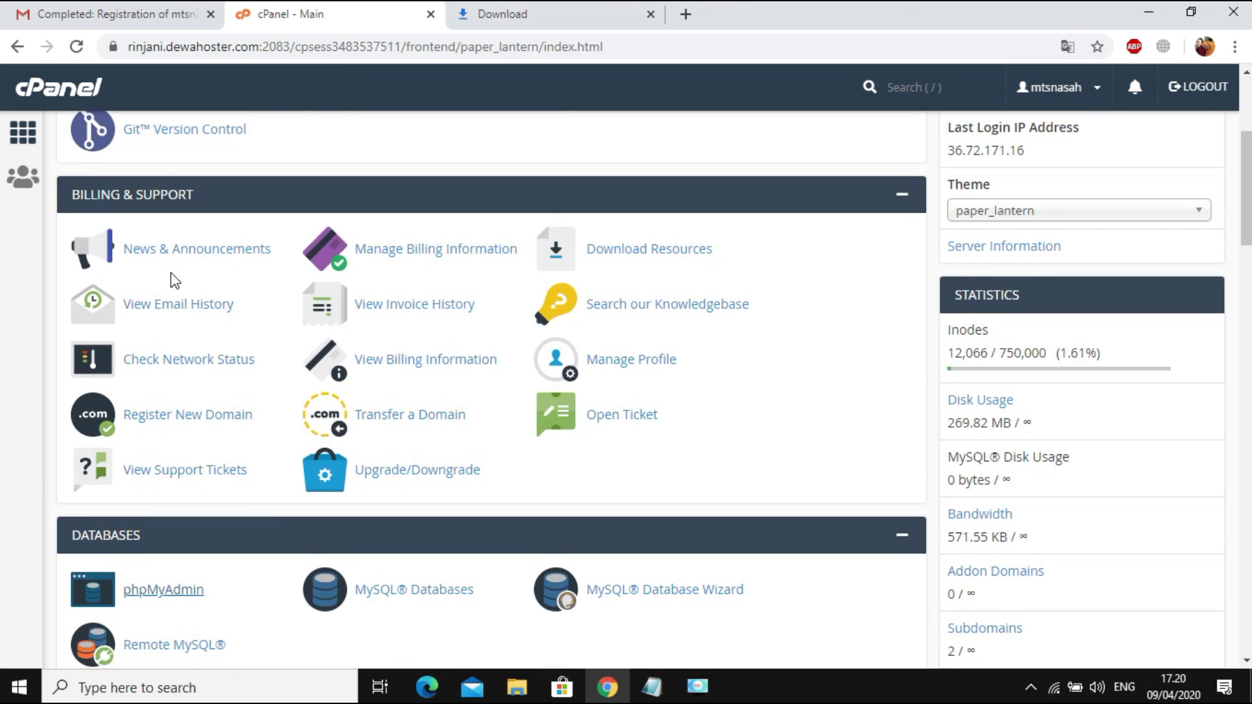
scroll(173, 279, "up", 4)
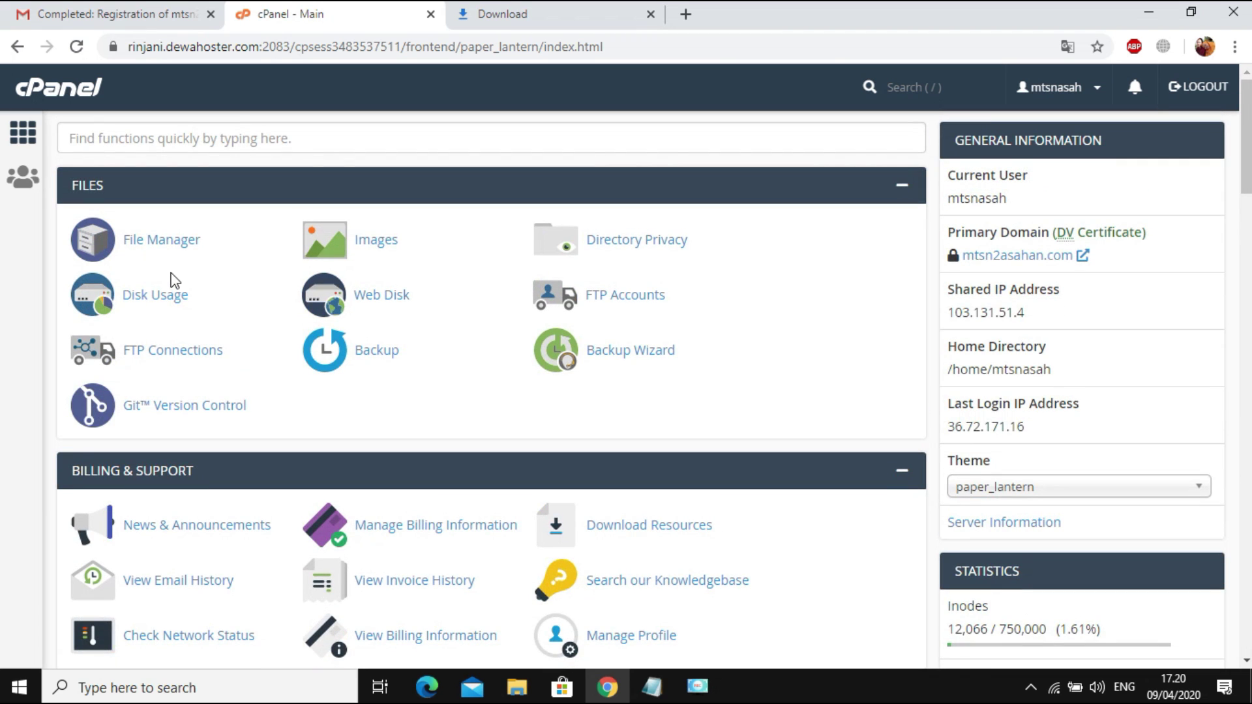
left_click(159, 241)
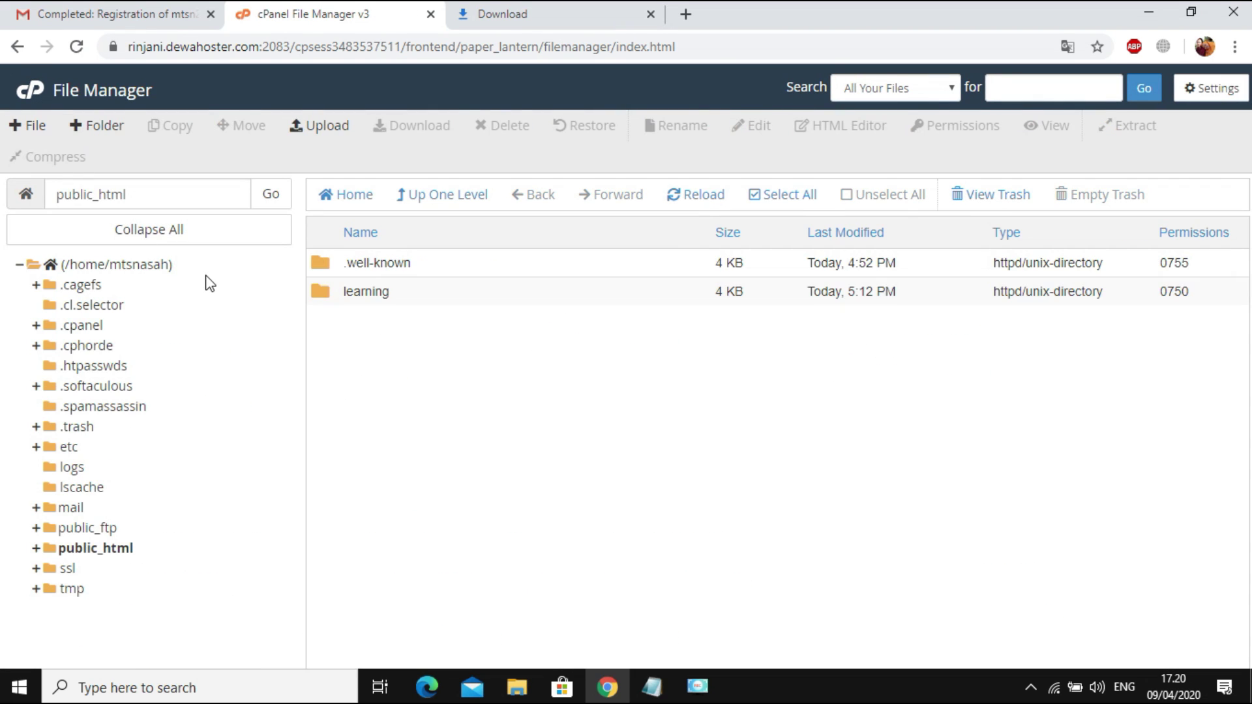
left_click(78, 550)
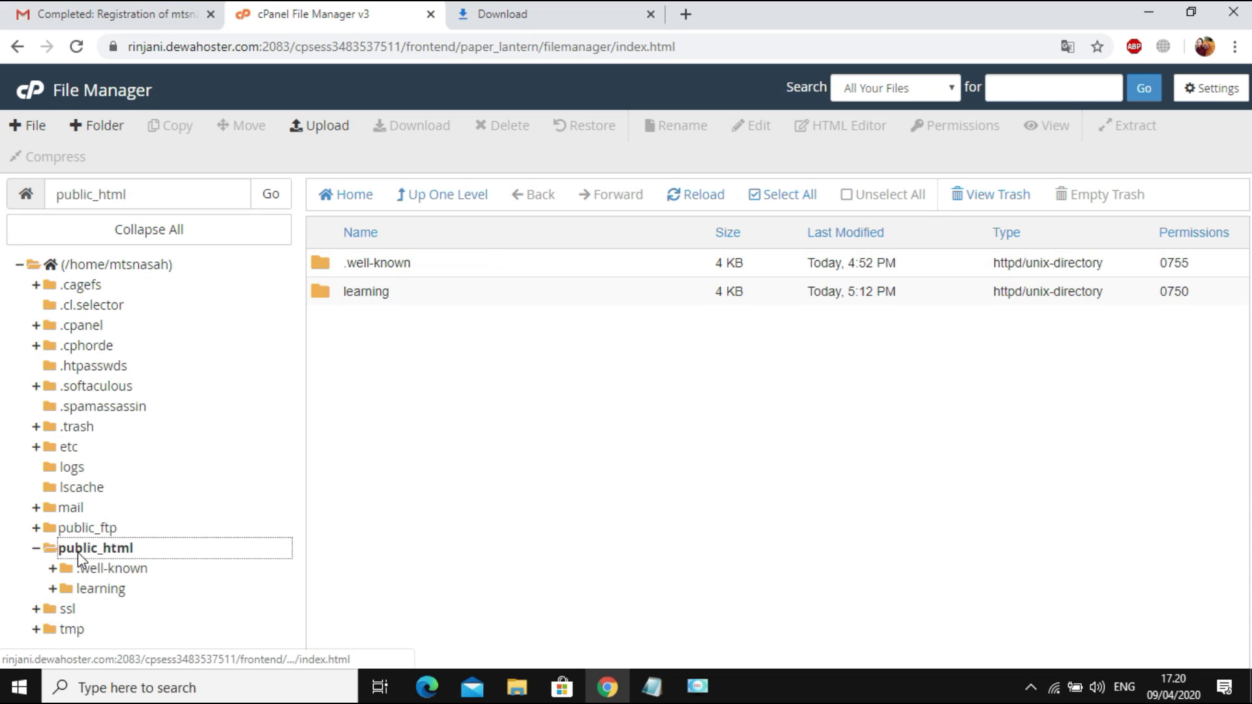
left_click(99, 588)
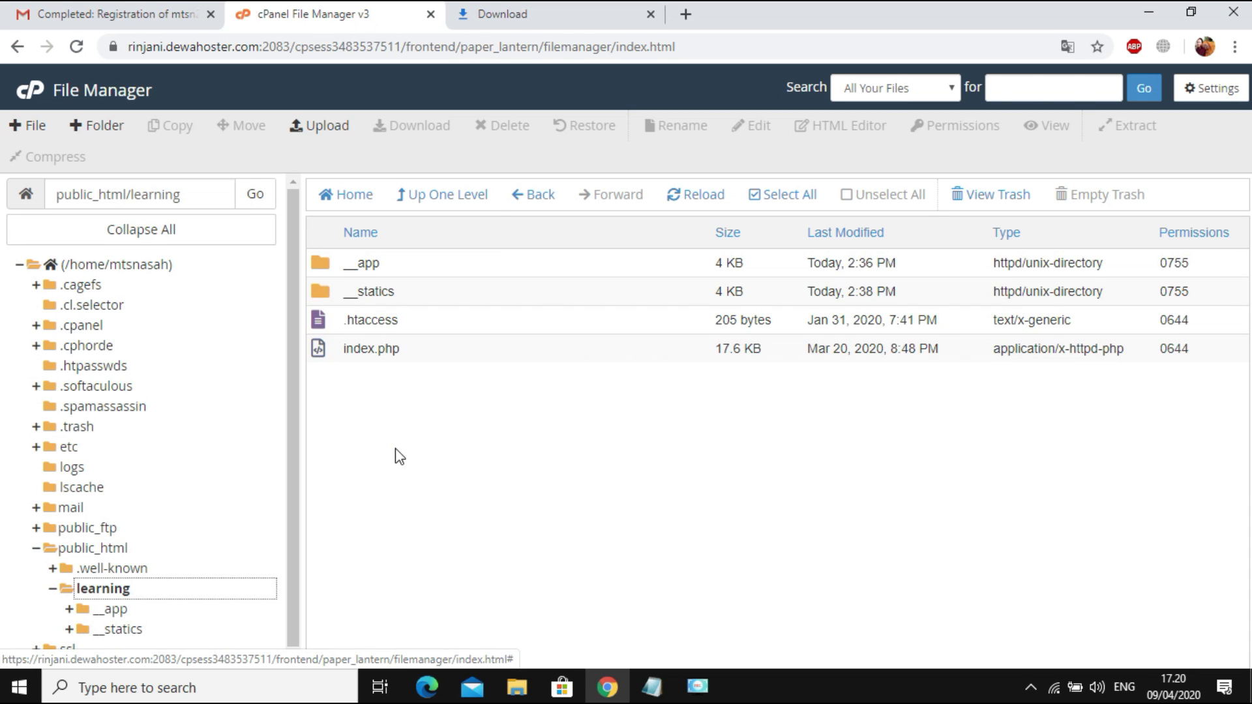
double_click(322, 268)
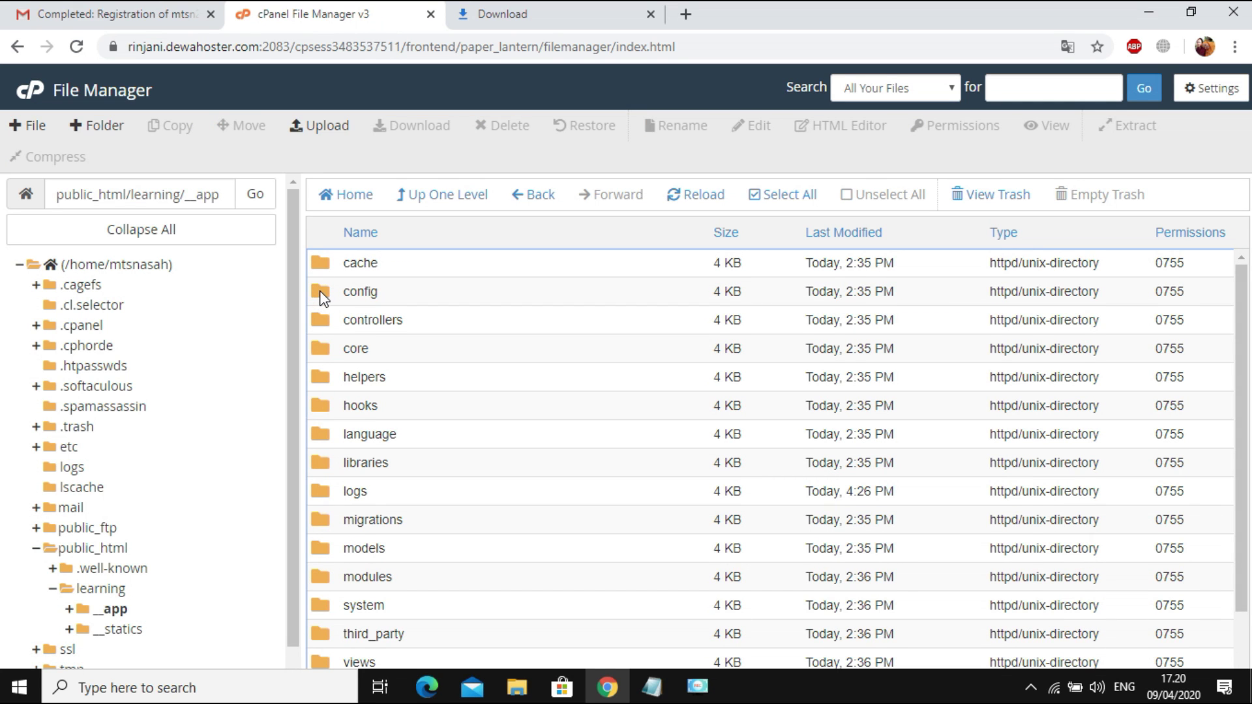
double_click(321, 293)
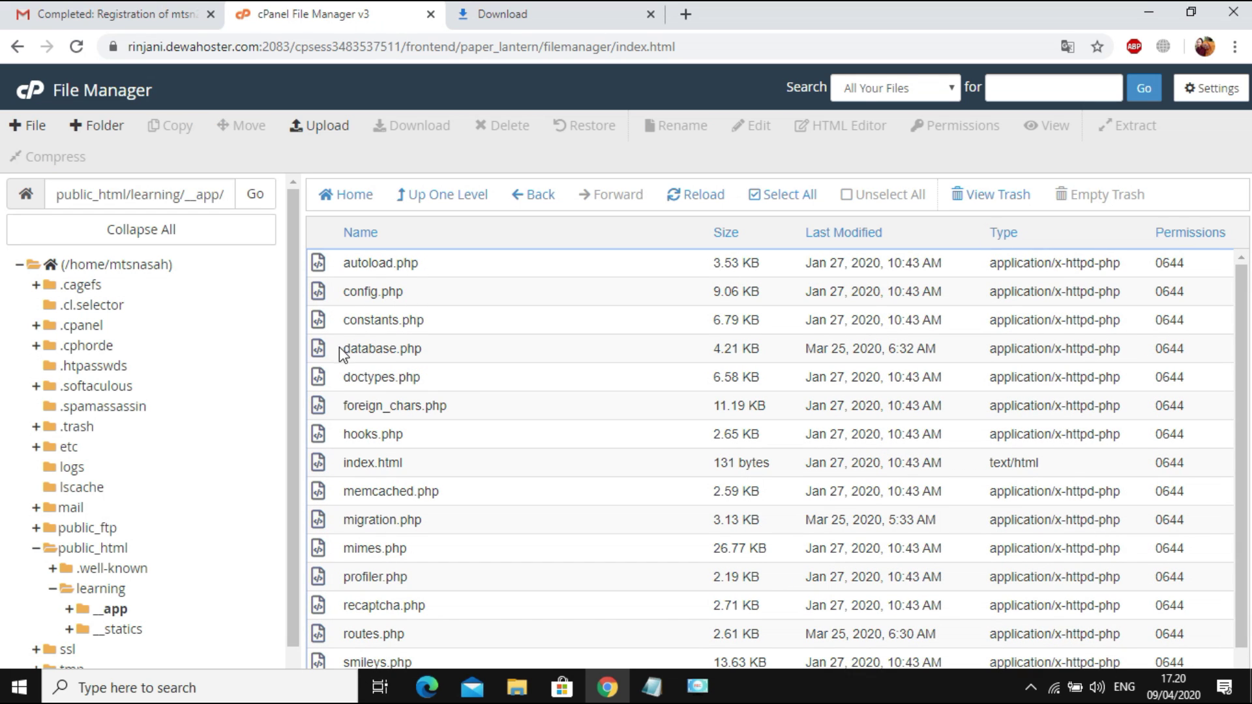
left_click(361, 351)
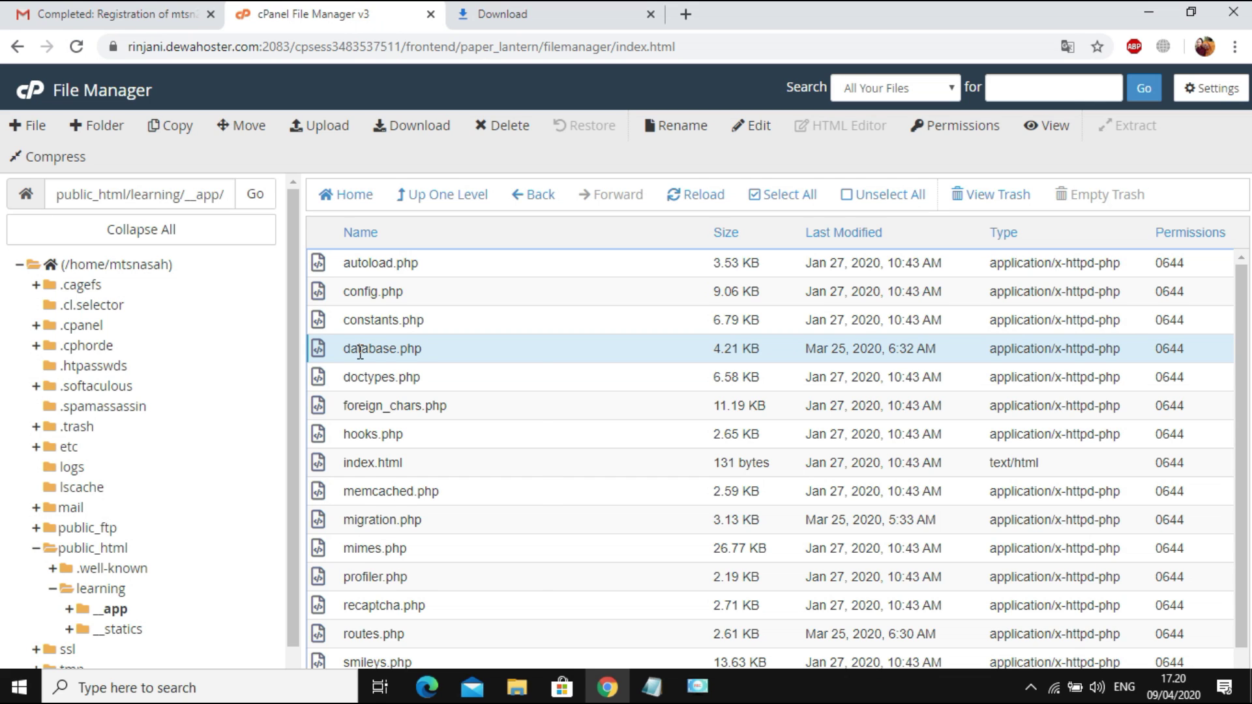
- Delete the old database.php permanently, skipping the trash
right_click(360, 353)
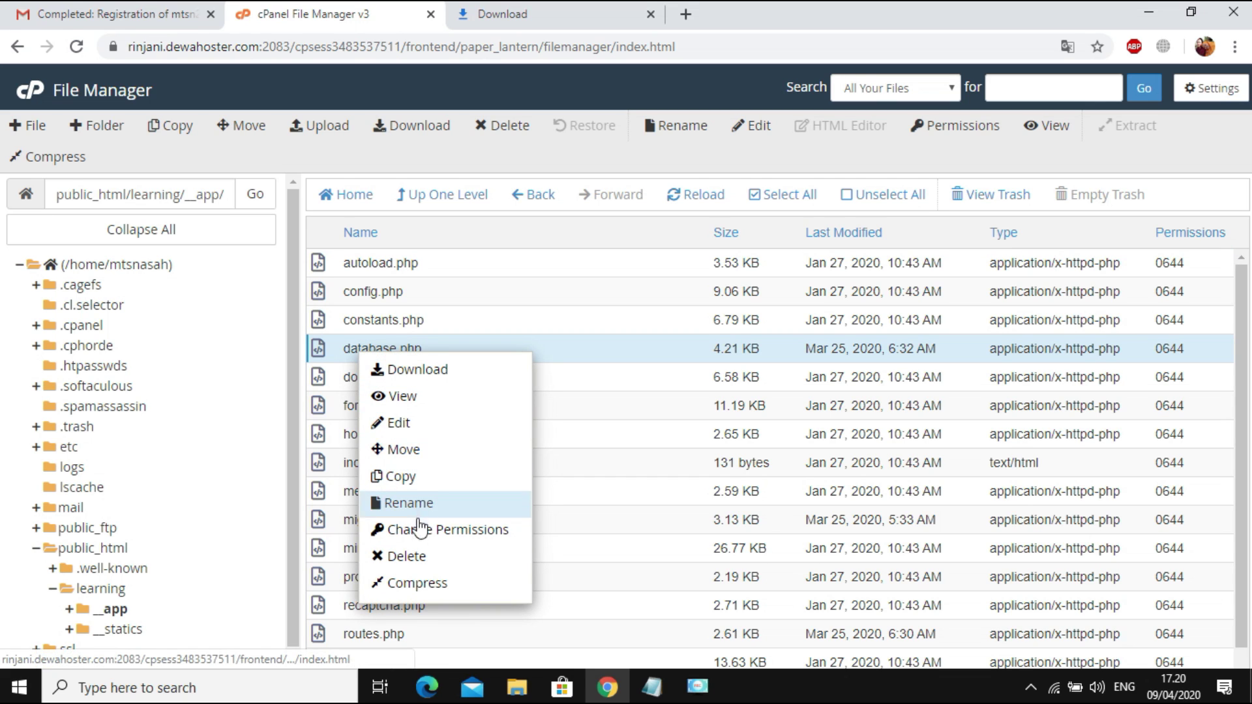
left_click(395, 557)
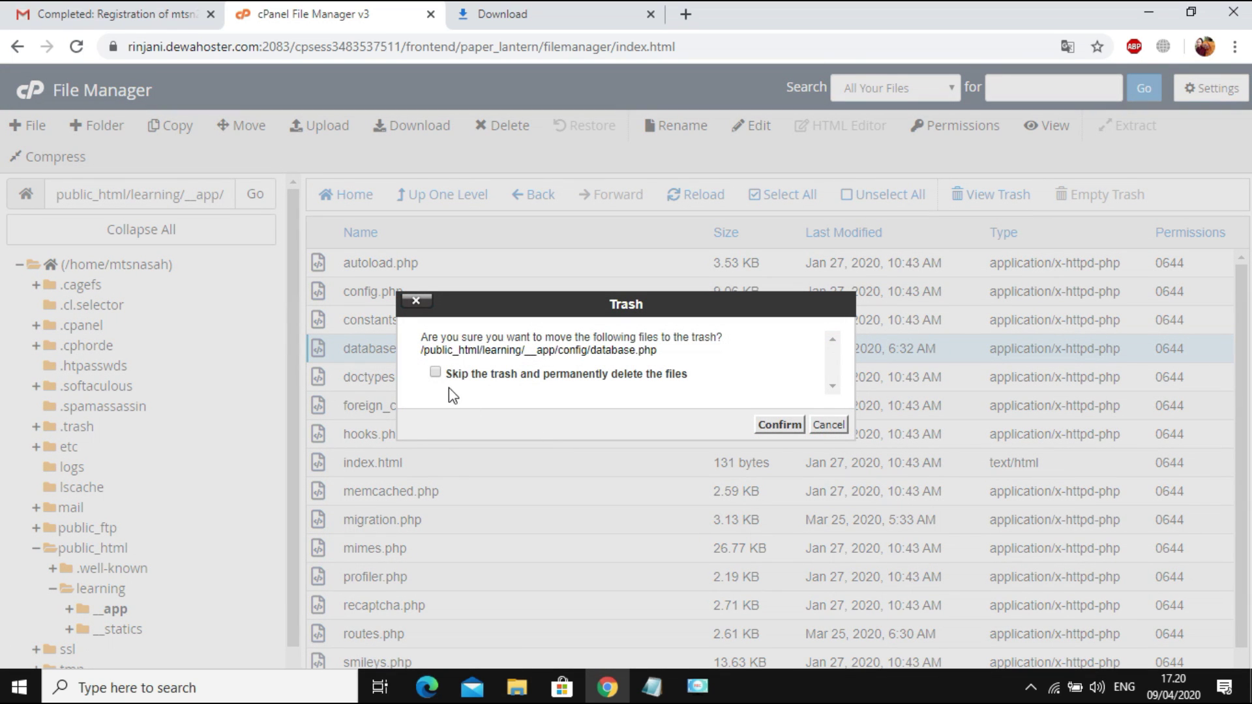
left_click(435, 373)
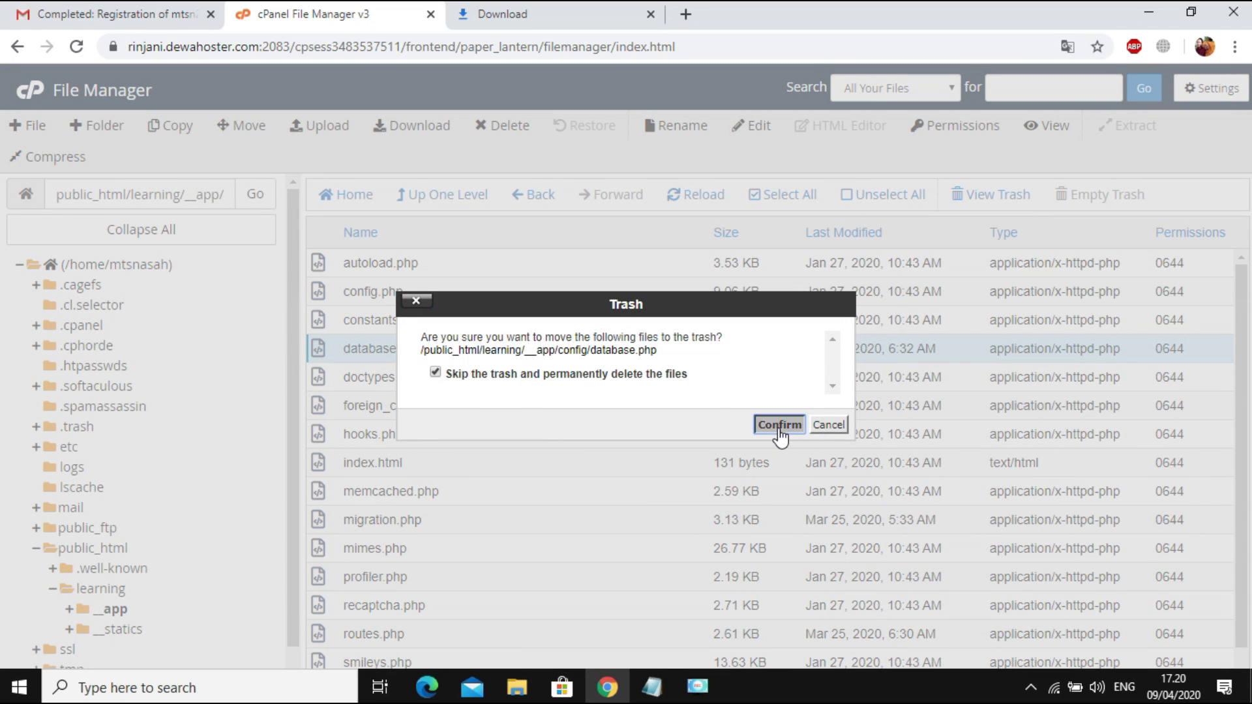
left_click(779, 425)
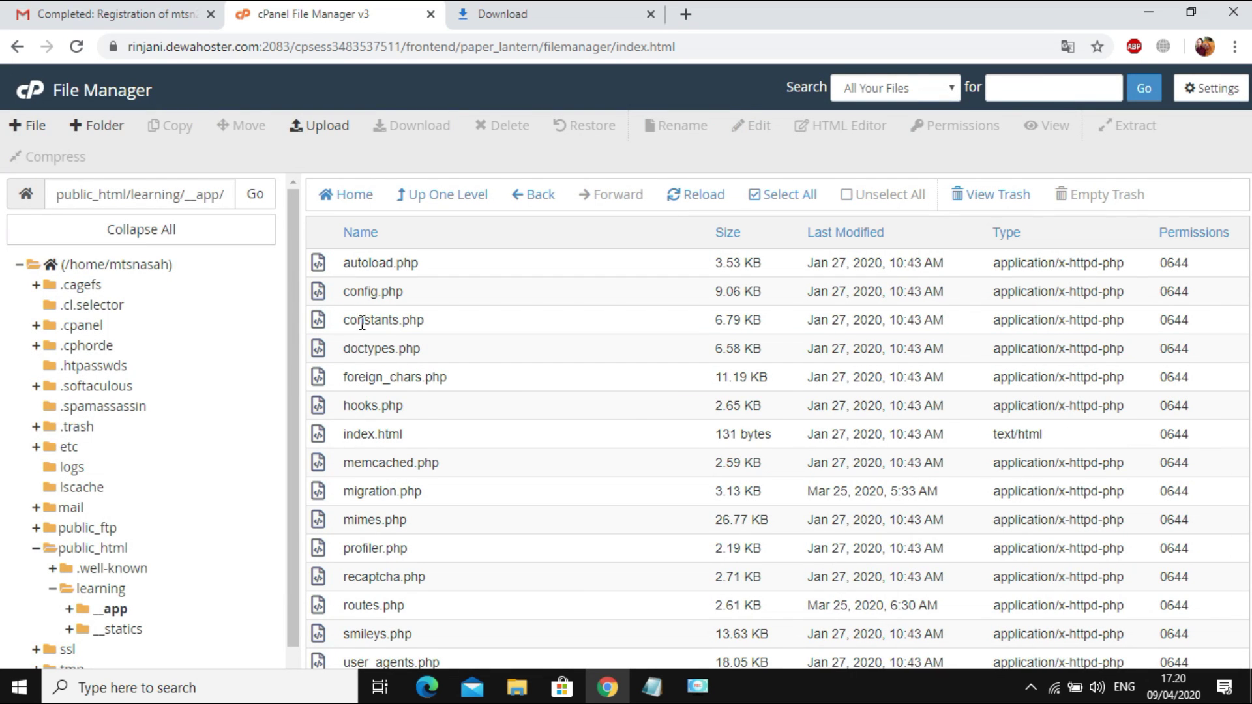
- Upload the replacement database.php from Elearning/Obat Elearning into the config folder
left_click(330, 126)
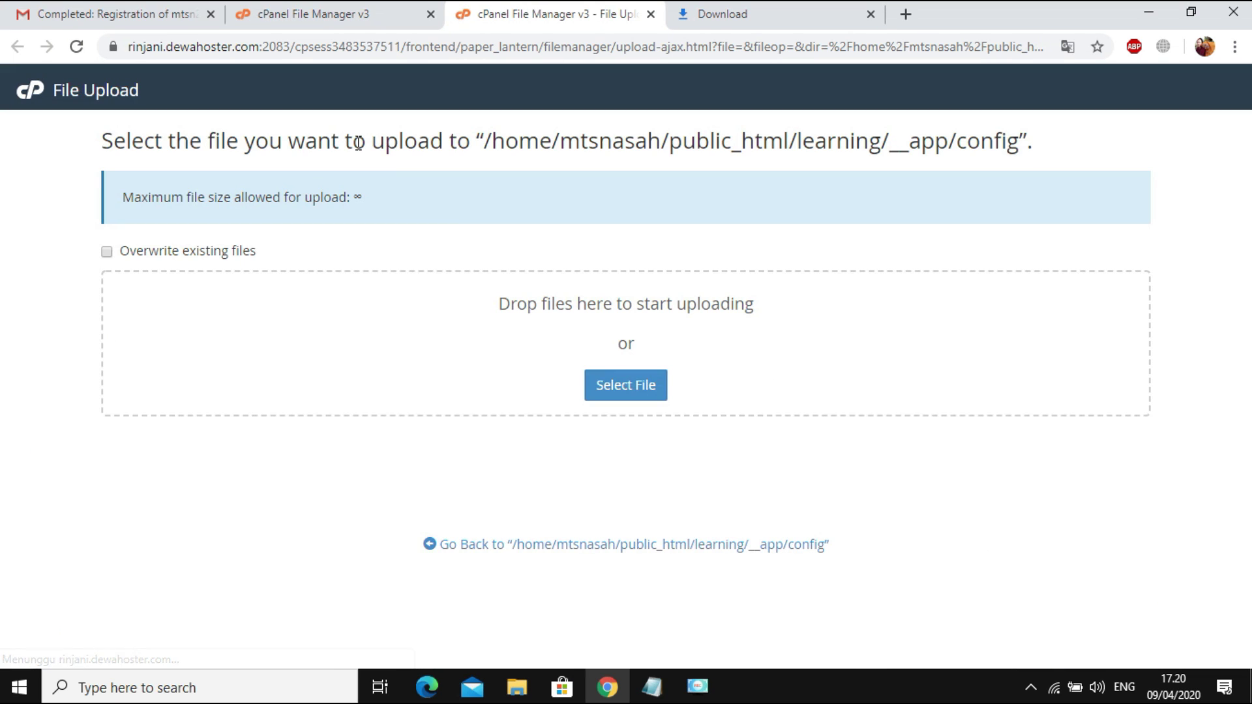
left_click(644, 390)
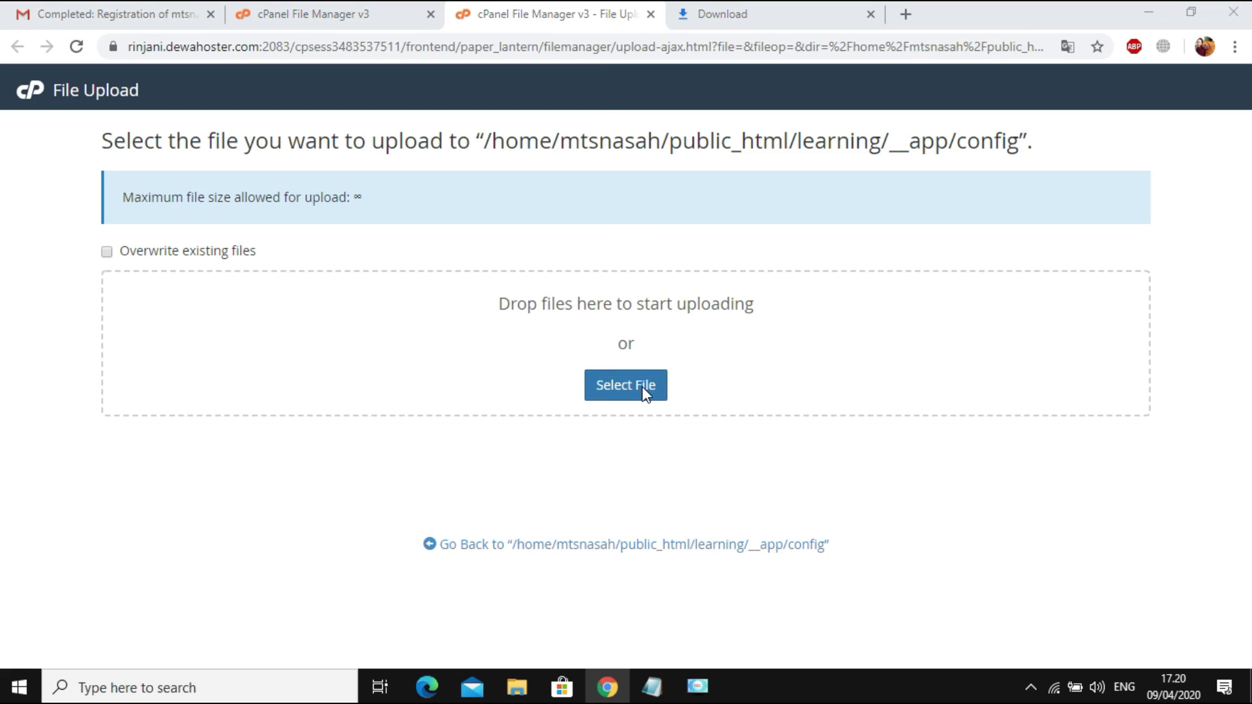
left_click(163, 42)
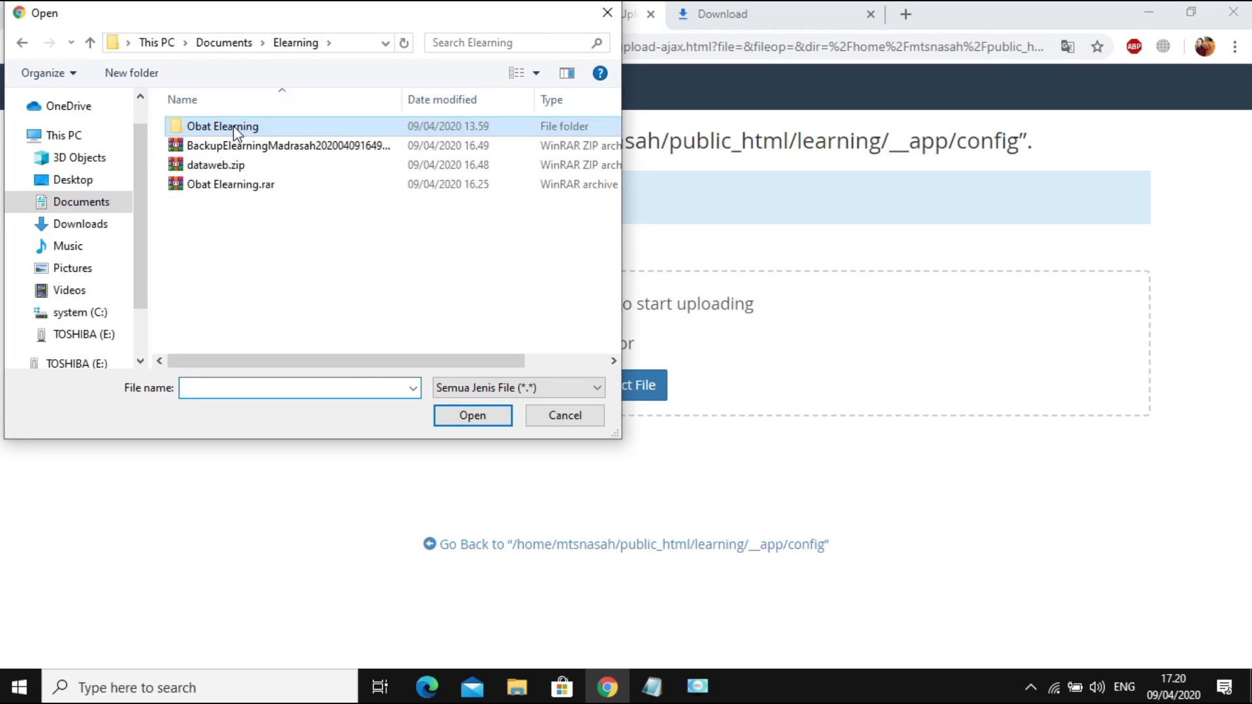
double_click(219, 131)
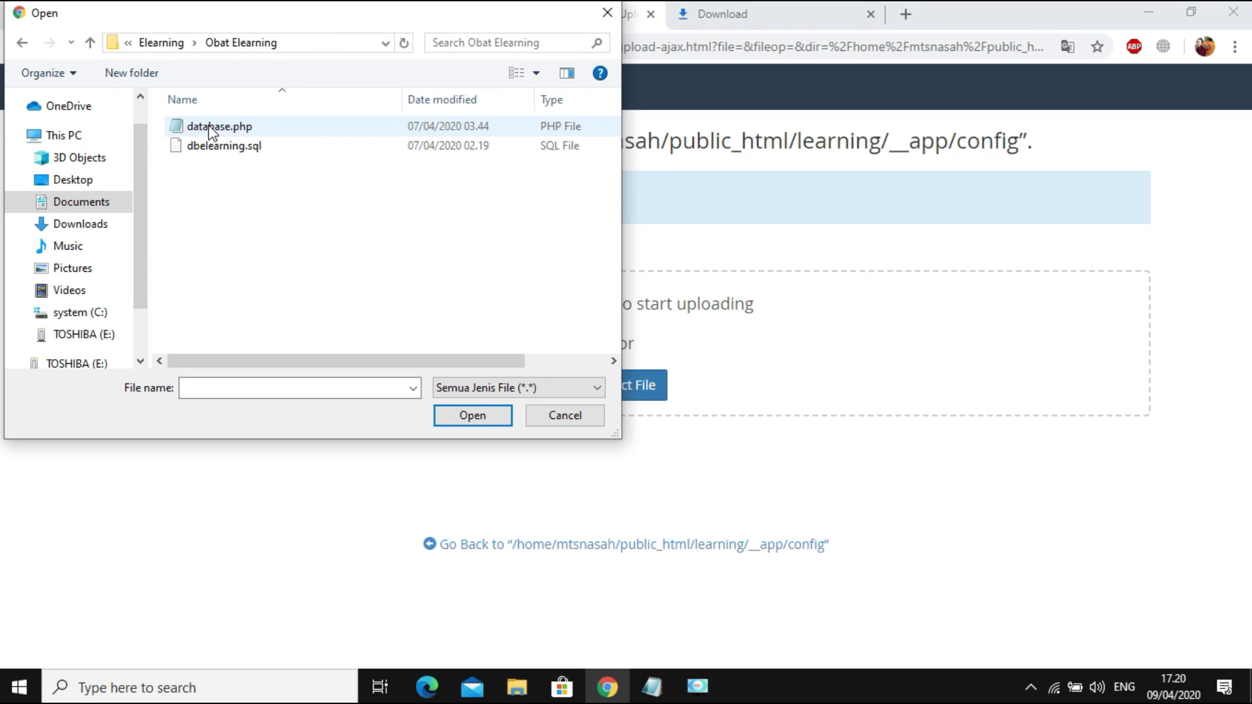
left_click(225, 129)
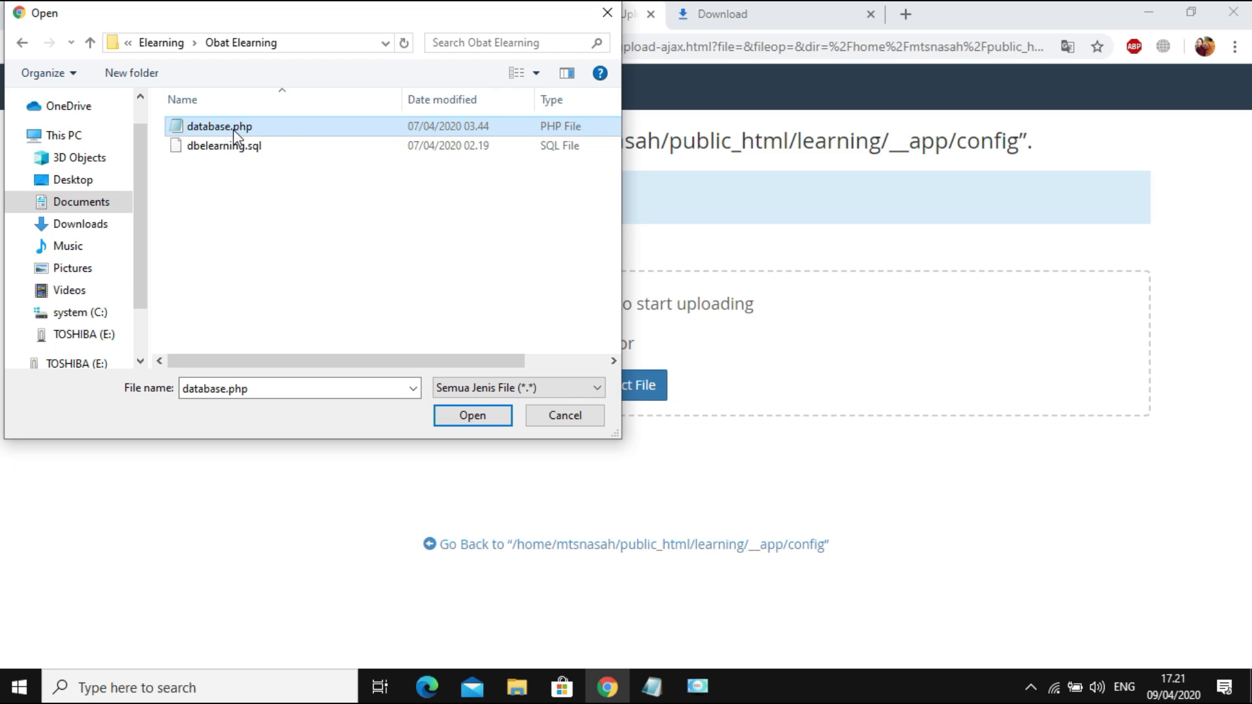
left_click(463, 417)
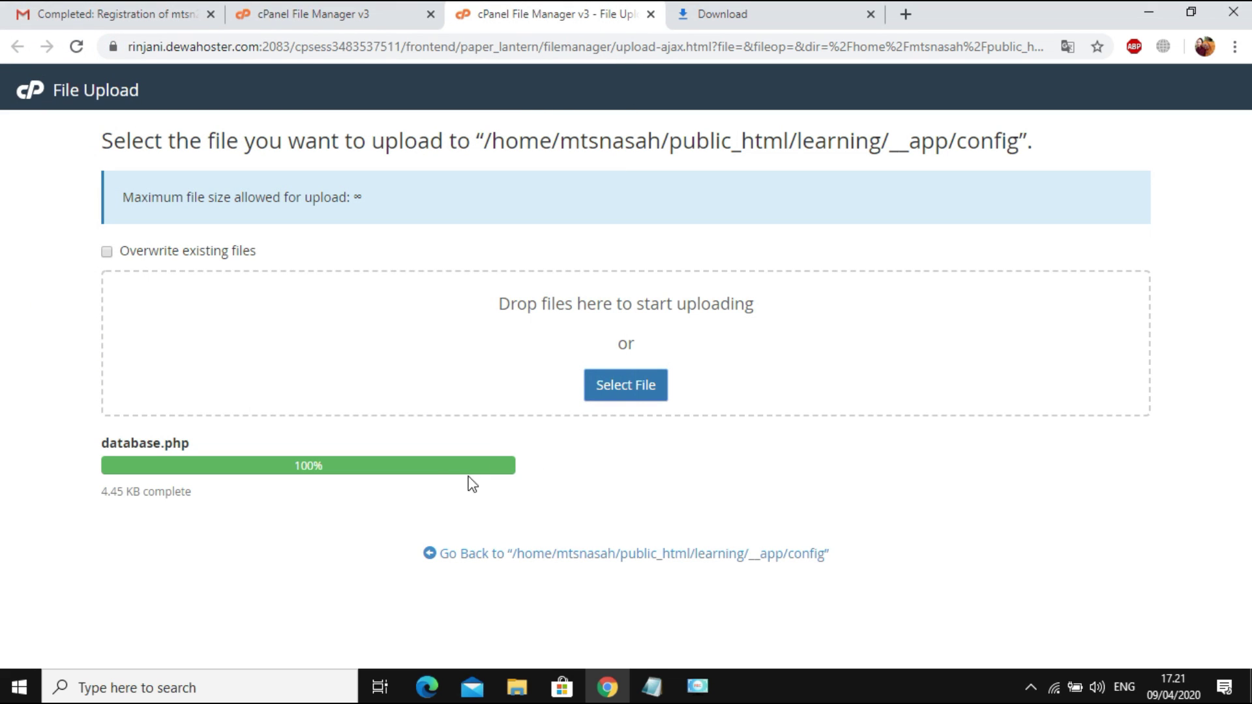
left_click(582, 567)
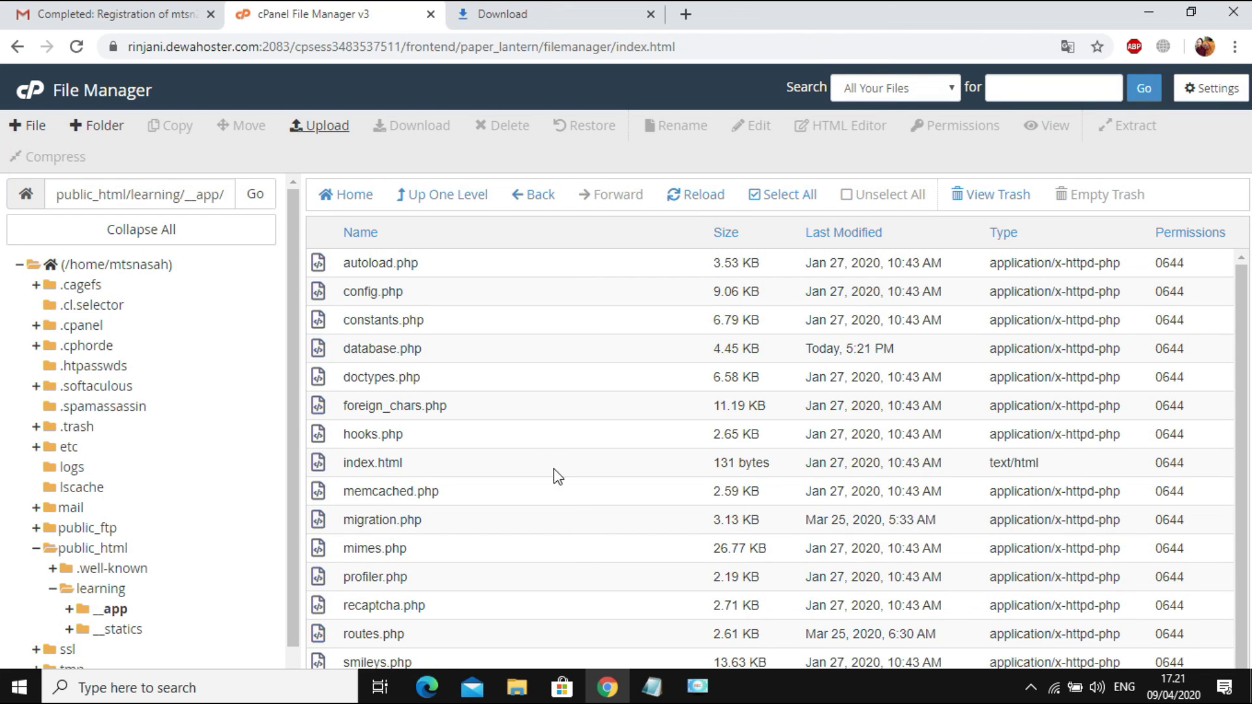
- Open the uploaded database.php in the code editor and scroll to the $db['default'] connection settings
left_click(353, 349)
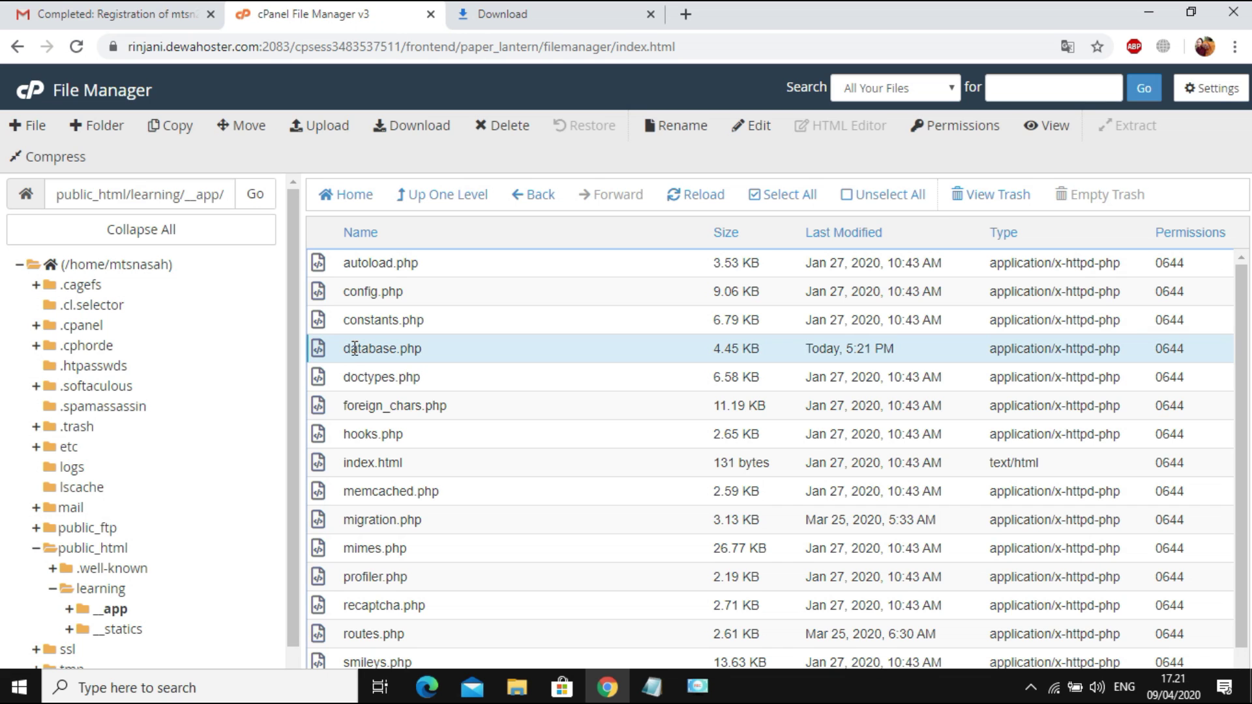
right_click(354, 348)
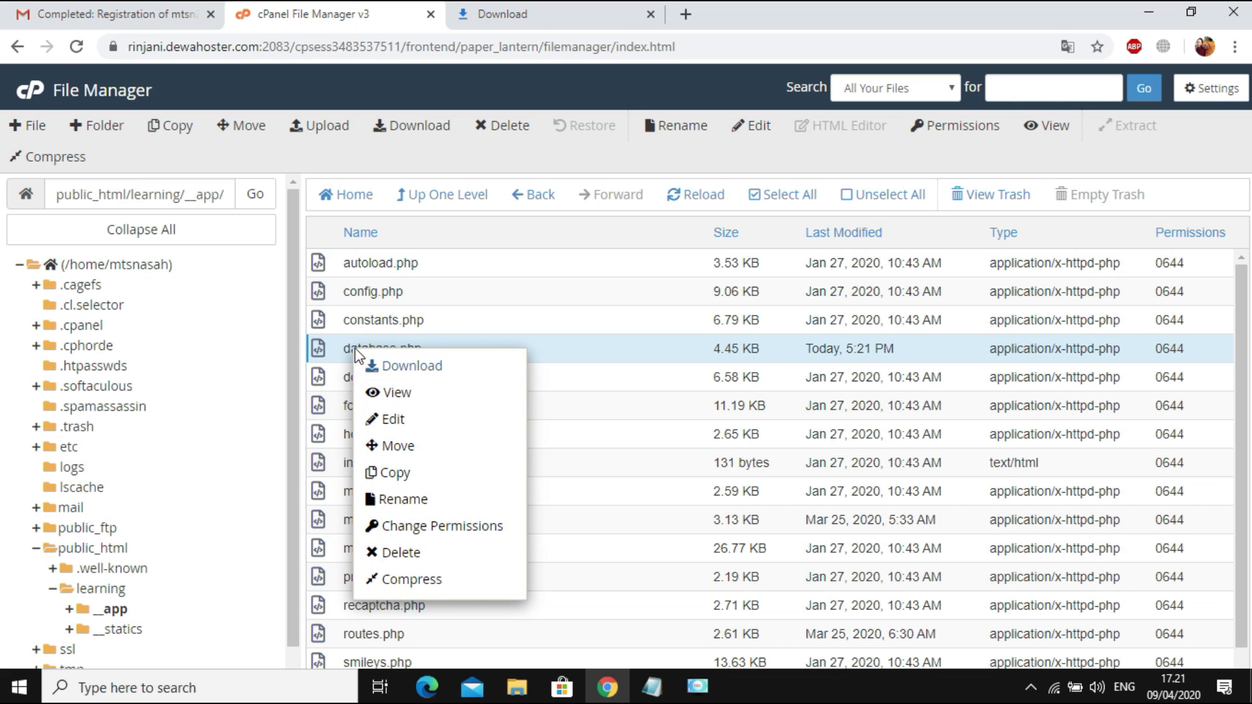
left_click(405, 424)
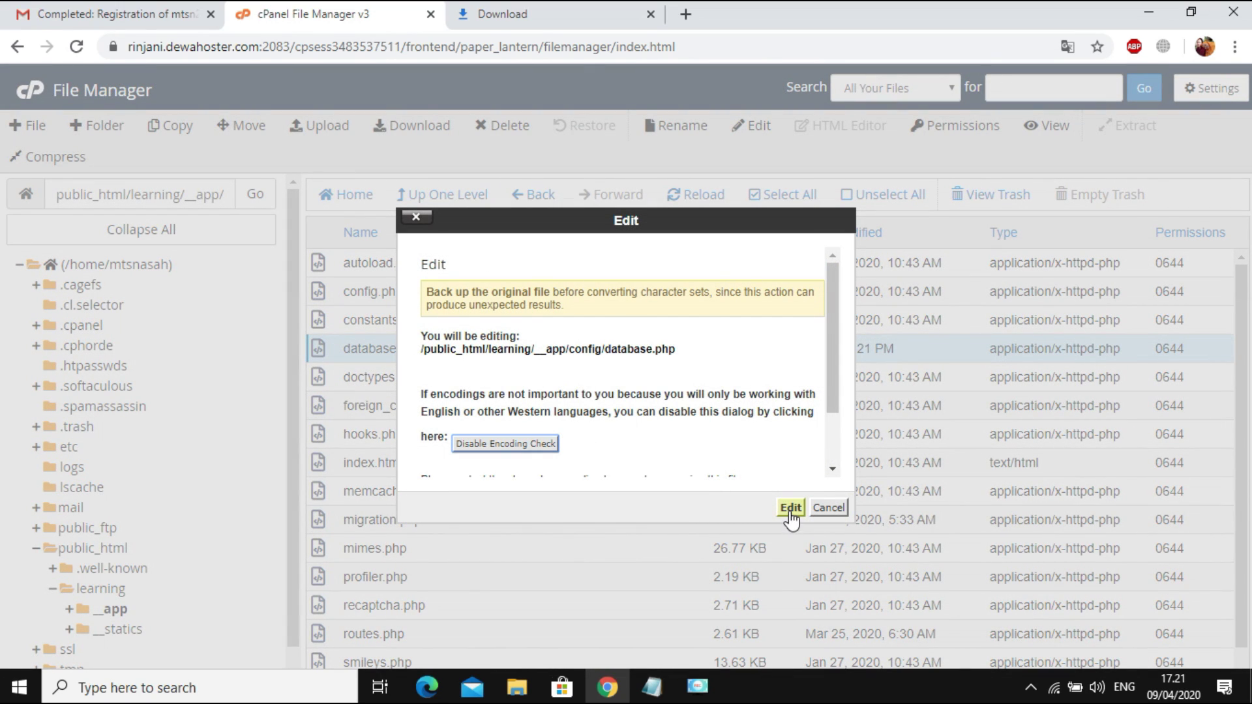
left_click(791, 507)
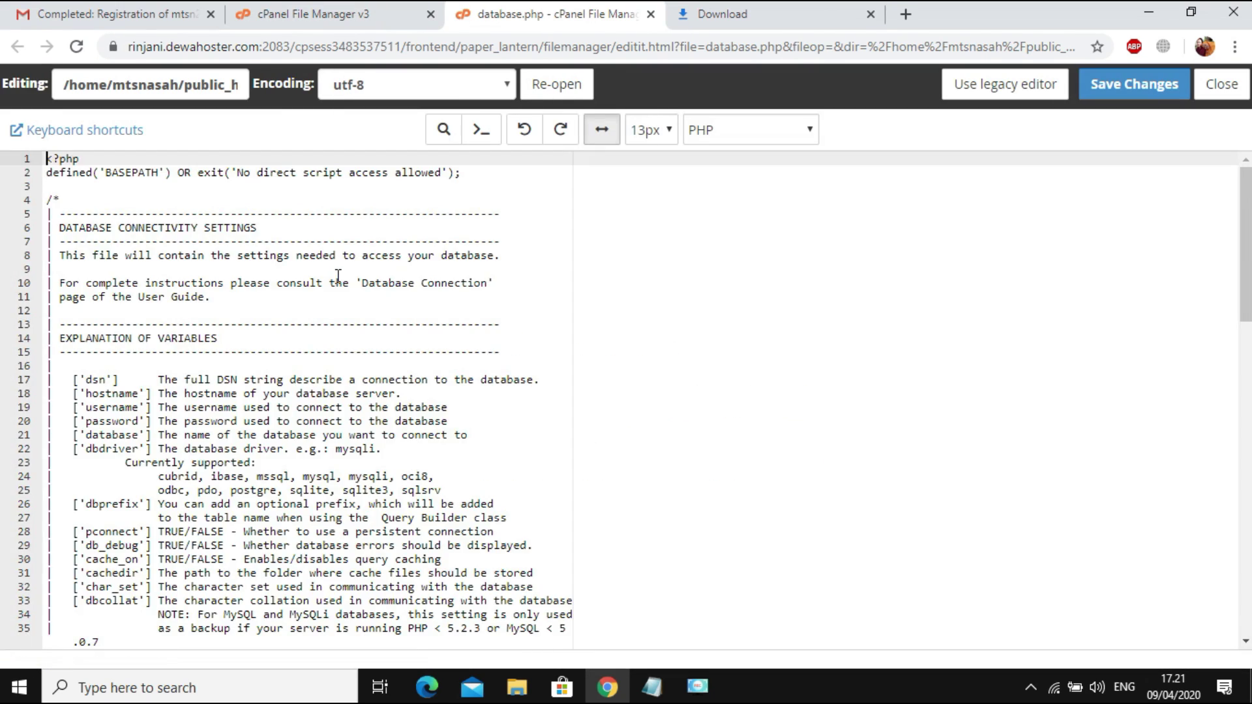
scroll(339, 292, "down", 10)
scroll(341, 291, "down", 6)
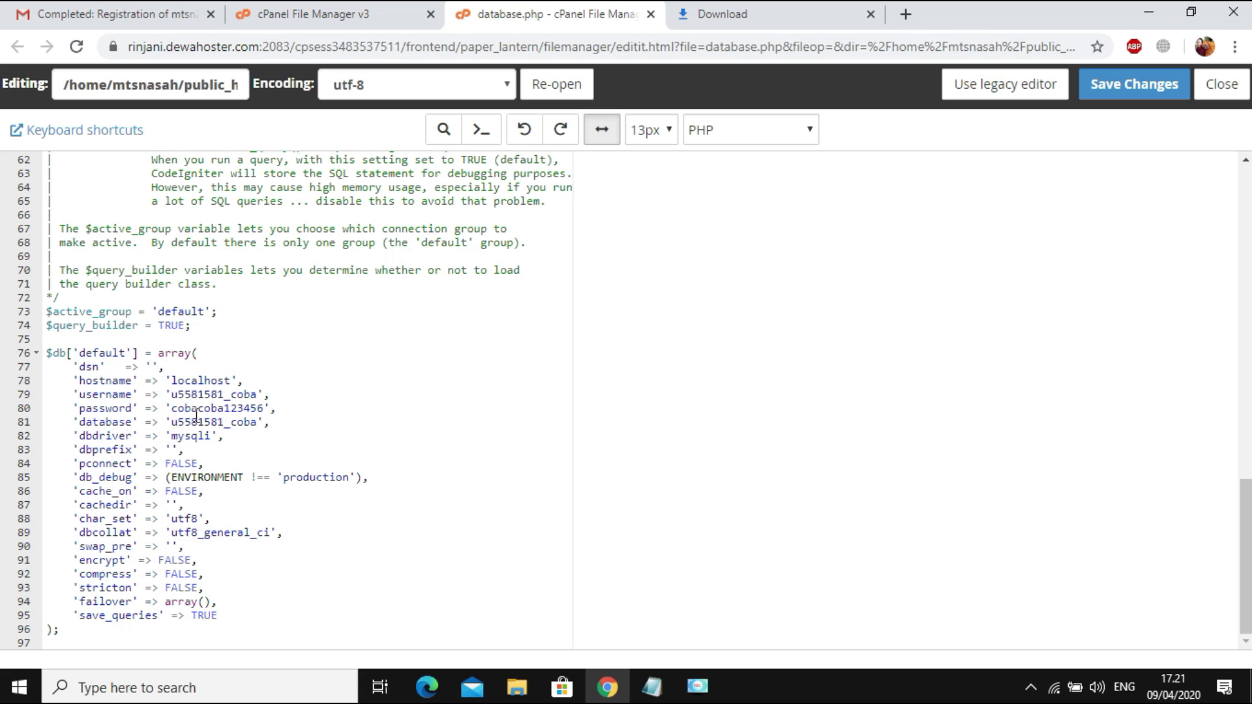
- Copy mtsnasah_learning from the notes and paste it as the username on line 79 of database.php
left_click(652, 686)
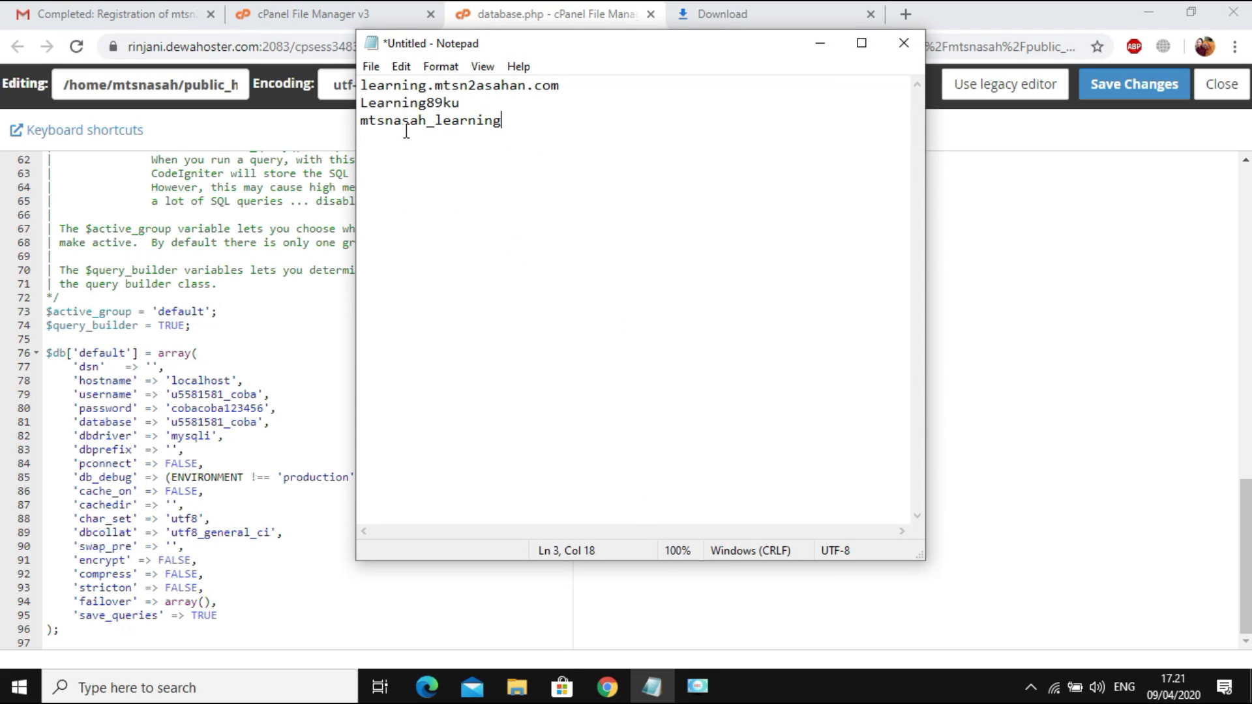
left_click_drag(362, 122, 505, 123)
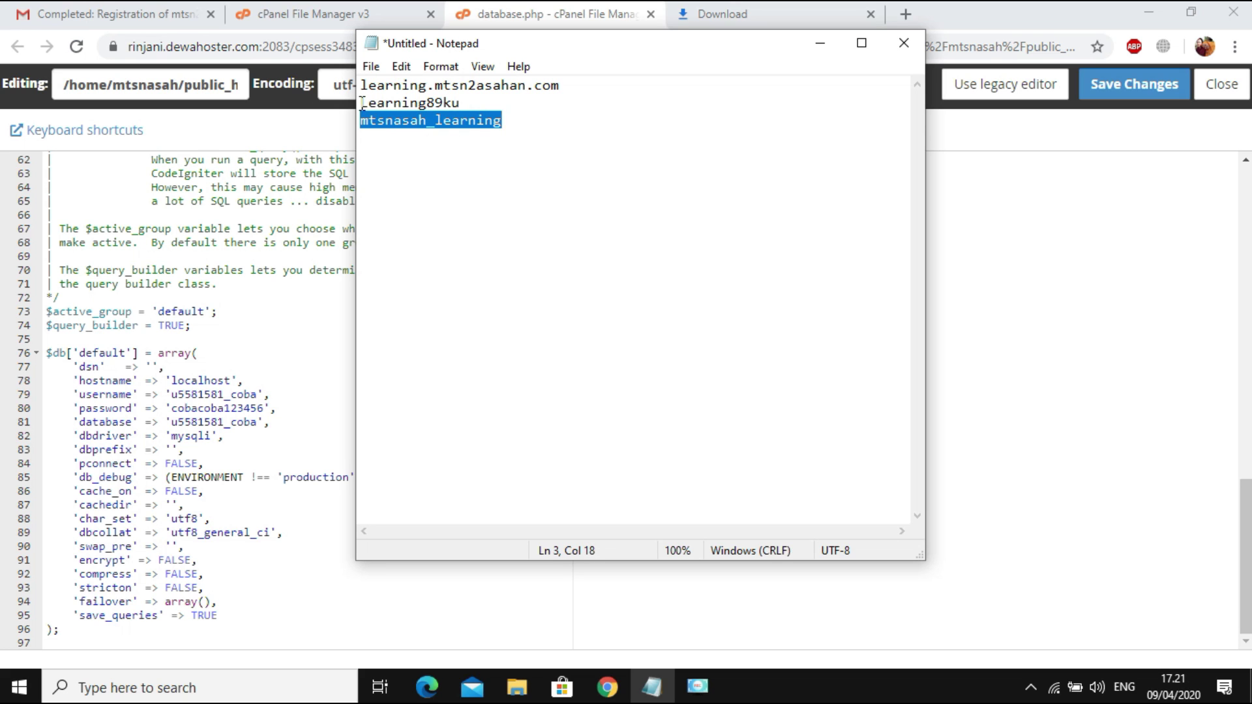
left_click_drag(362, 103, 470, 104)
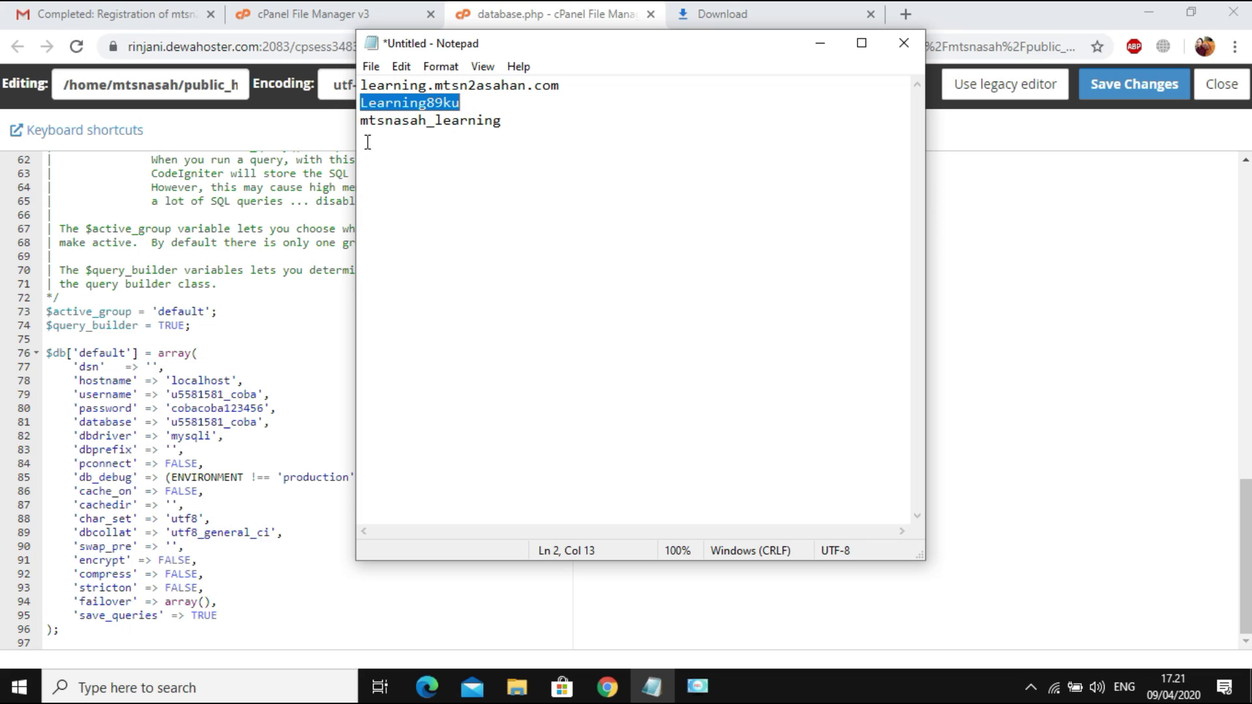
left_click_drag(362, 122, 523, 123)
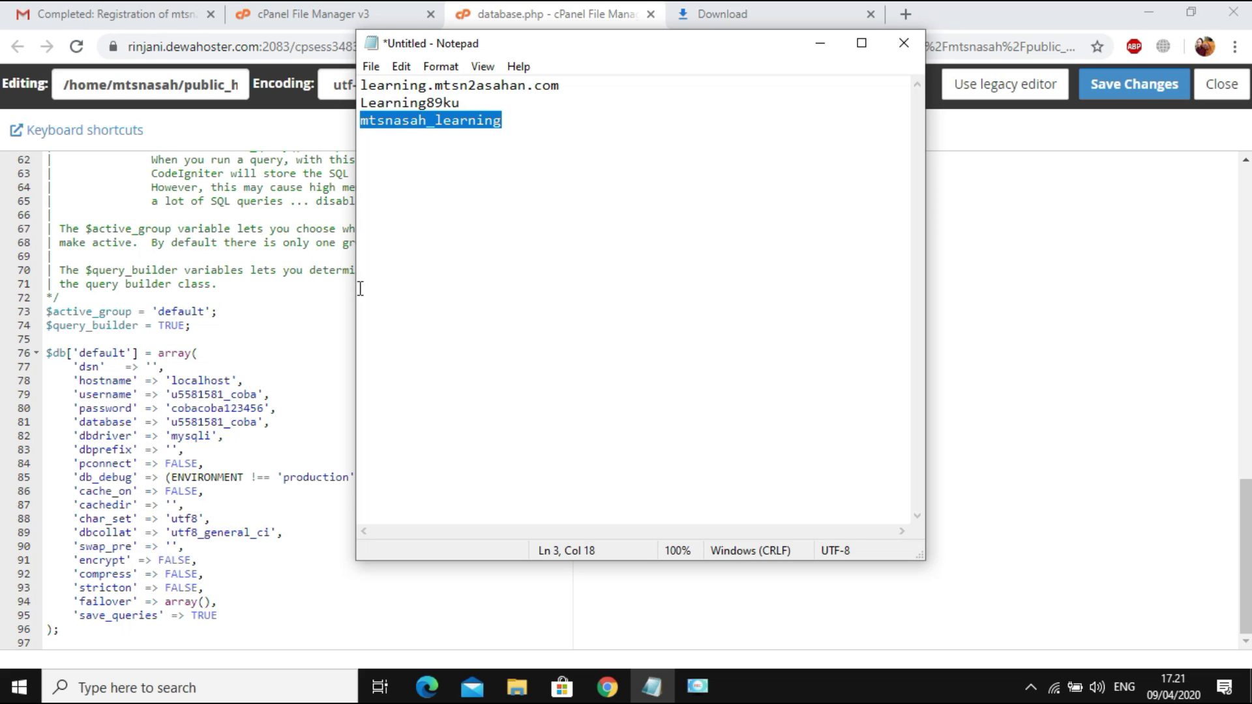
right_click(431, 120)
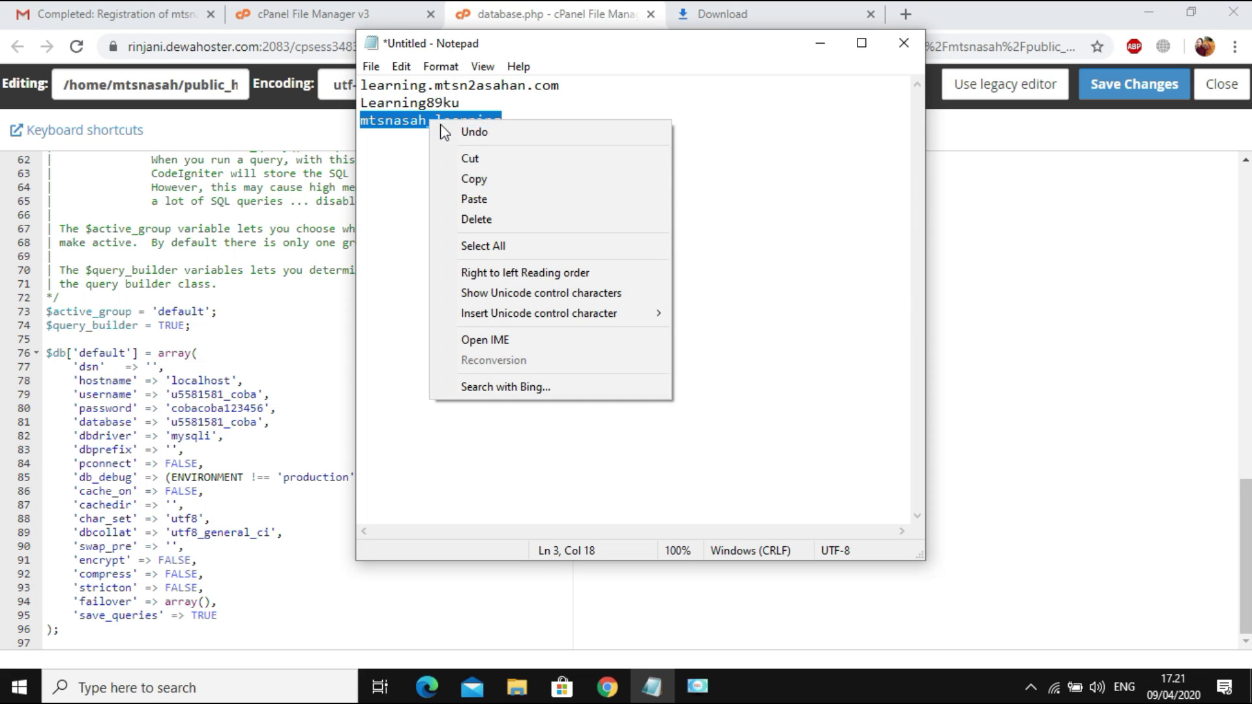
left_click(486, 181)
left_click(171, 395)
left_click_drag(171, 394, 253, 395)
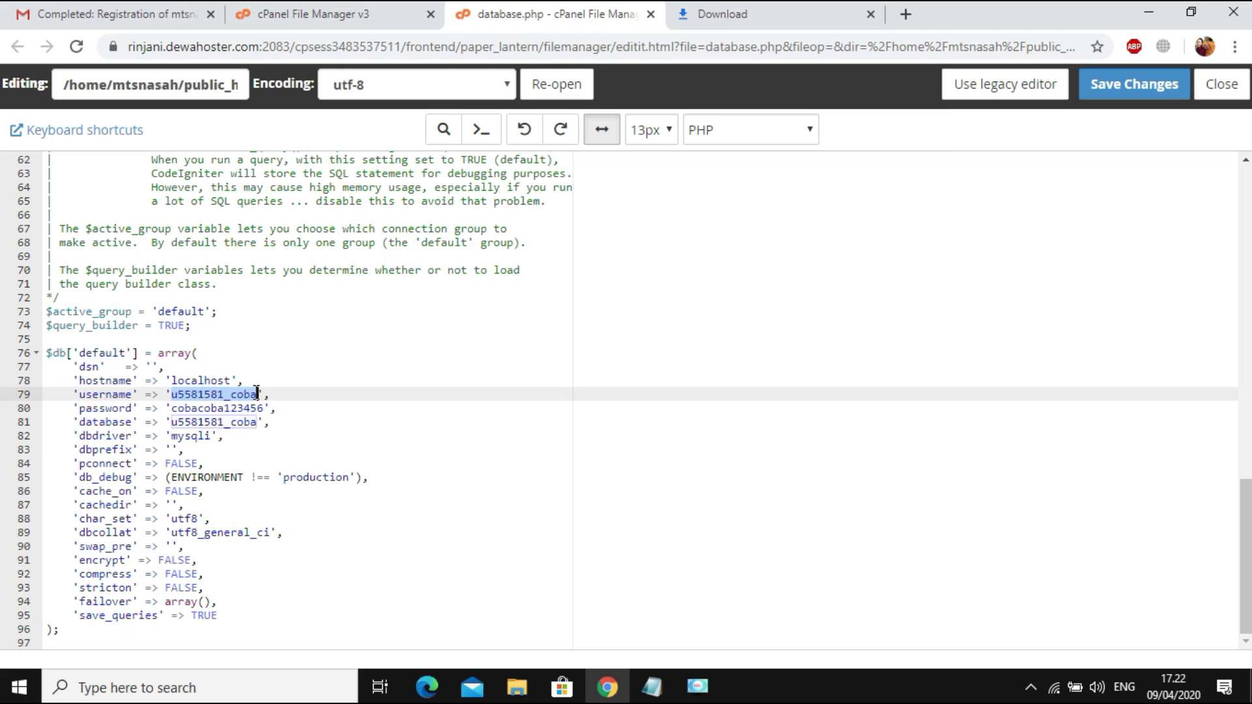
right_click(252, 396)
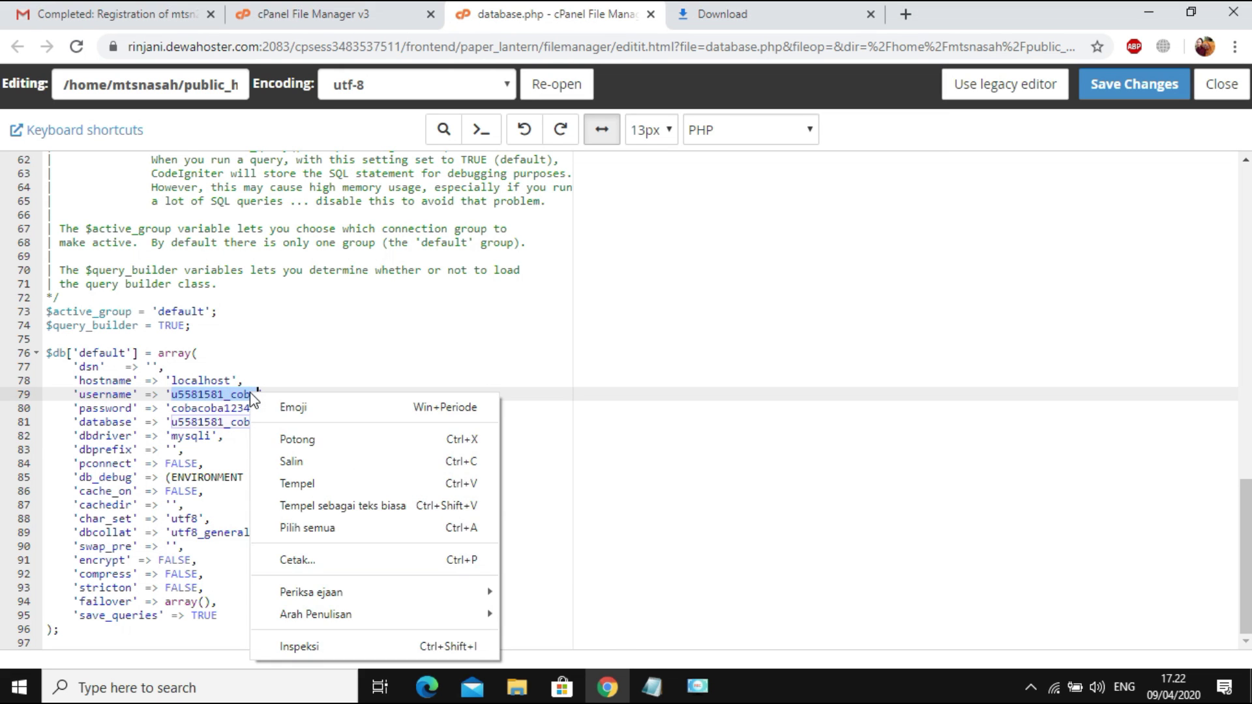
left_click(301, 483)
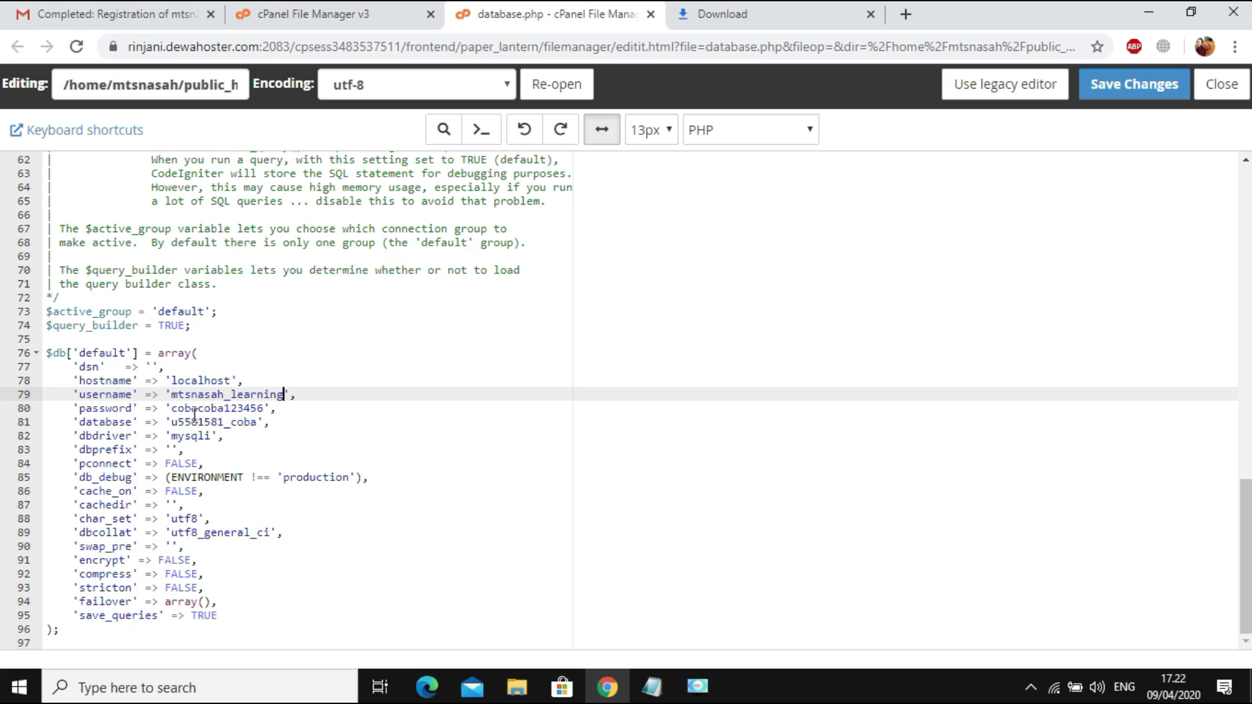
- Replace the password and database name on lines 80–81 with the new password and mtsnasah_learning
left_click(652, 686)
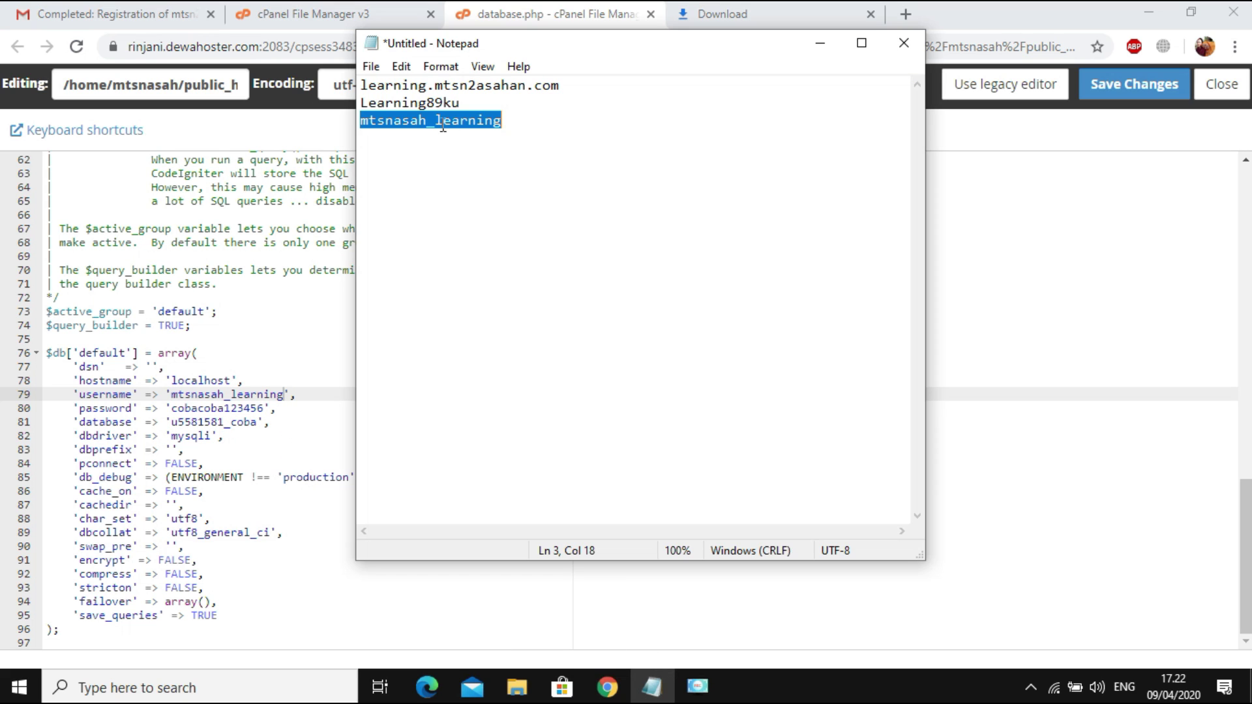
left_click_drag(362, 104, 461, 109)
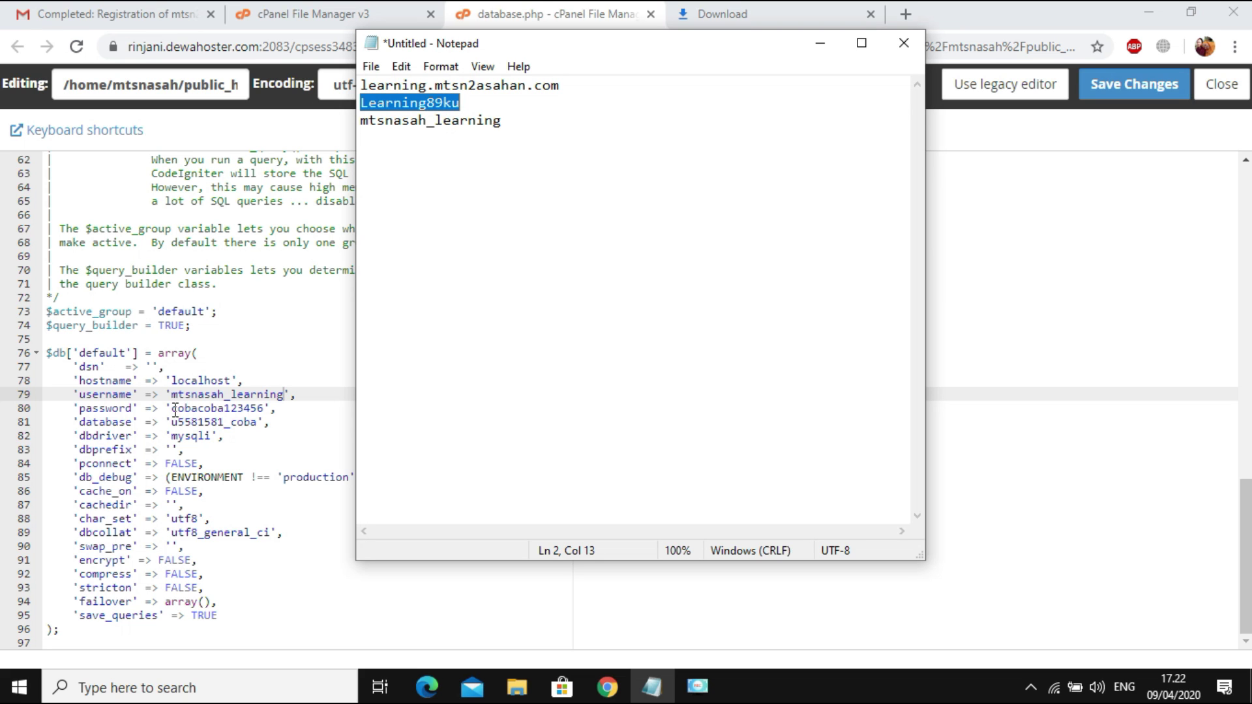
left_click_drag(175, 409, 267, 408)
key("ctrl+v")
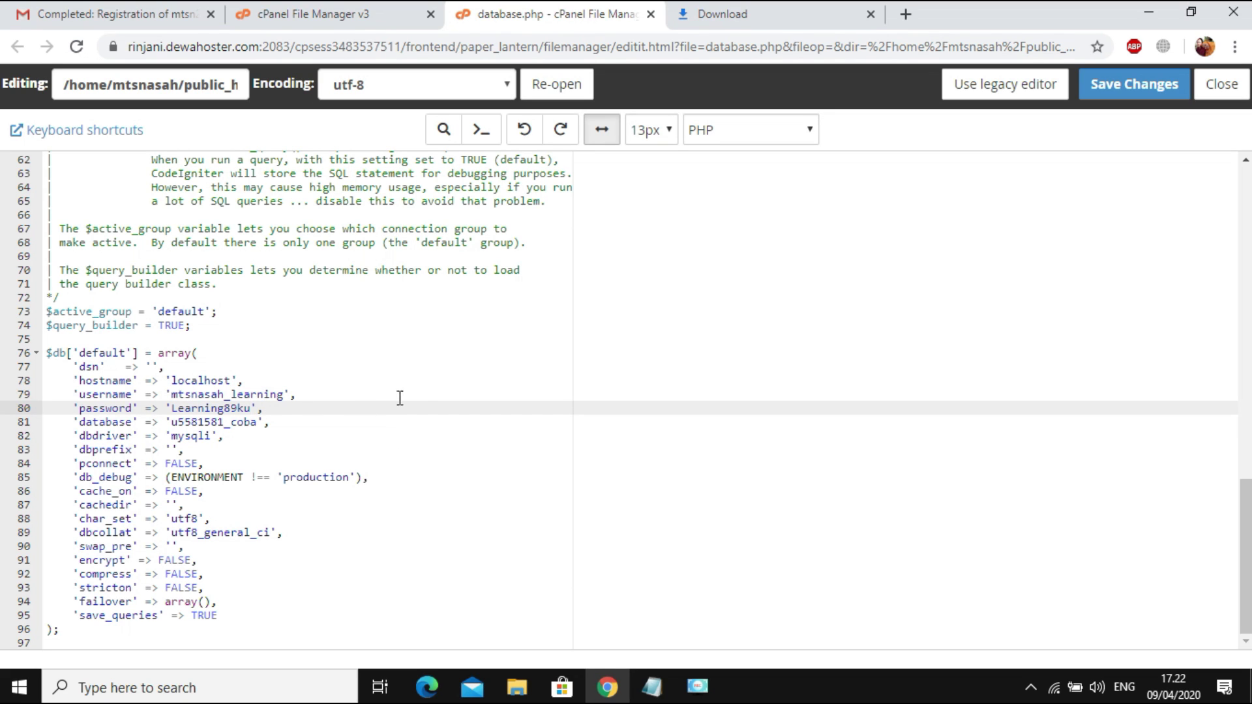
left_click_drag(653, 694, 471, 688)
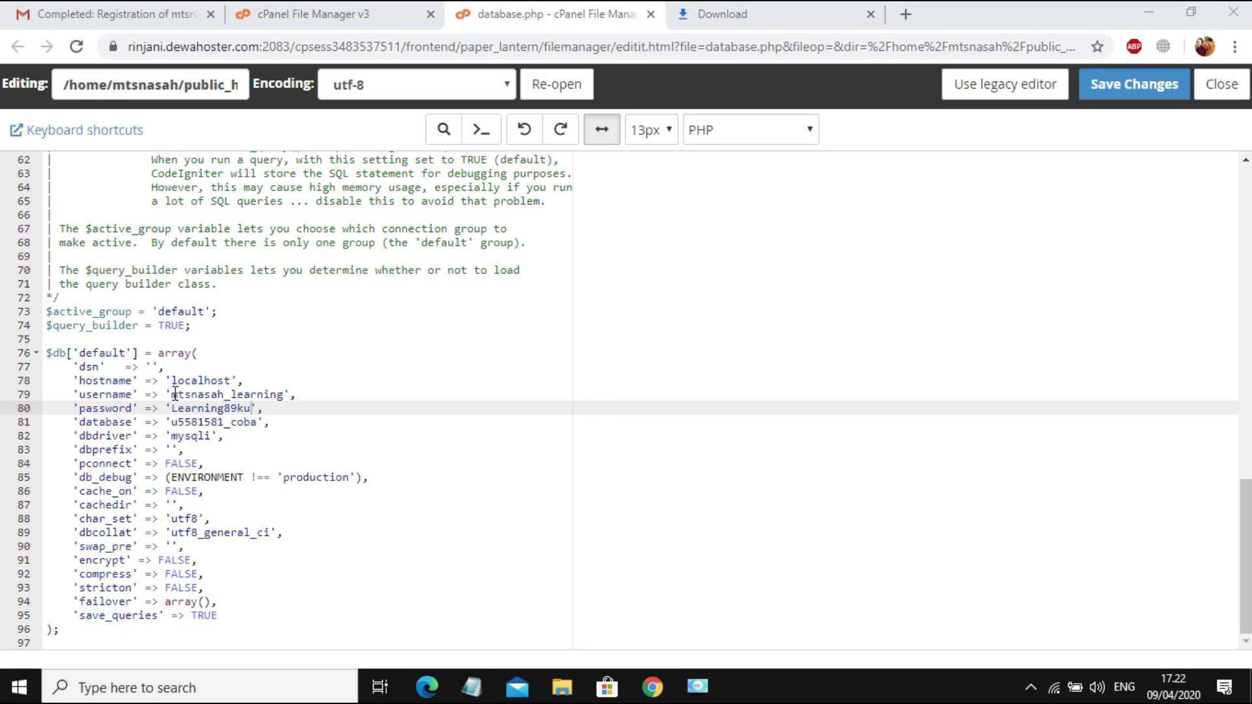
left_click_drag(175, 395, 281, 394)
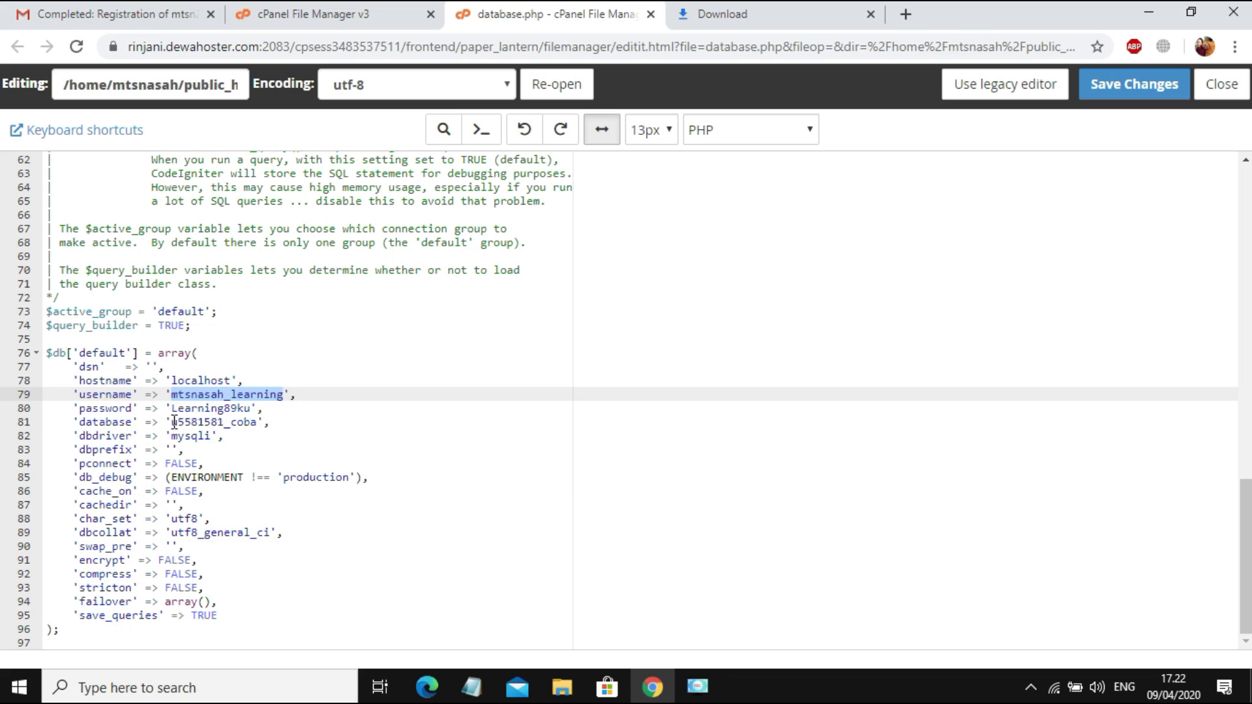
left_click_drag(172, 423, 259, 423)
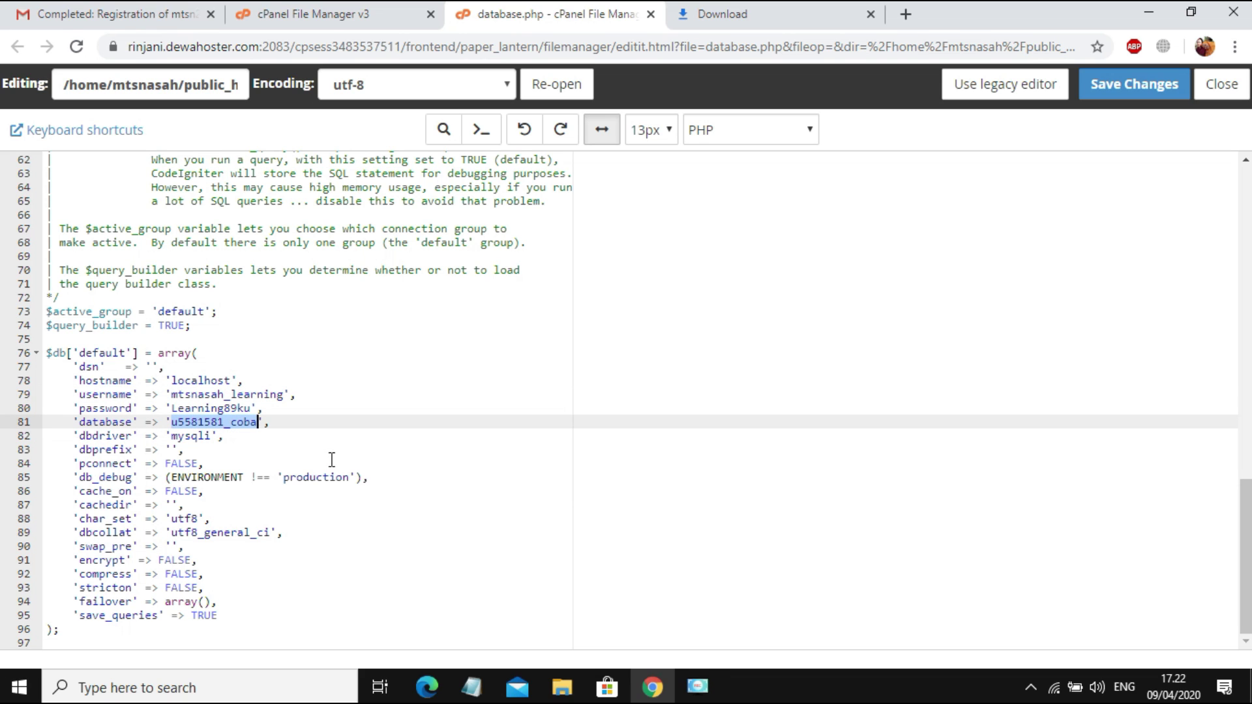
key("ctrl+v")
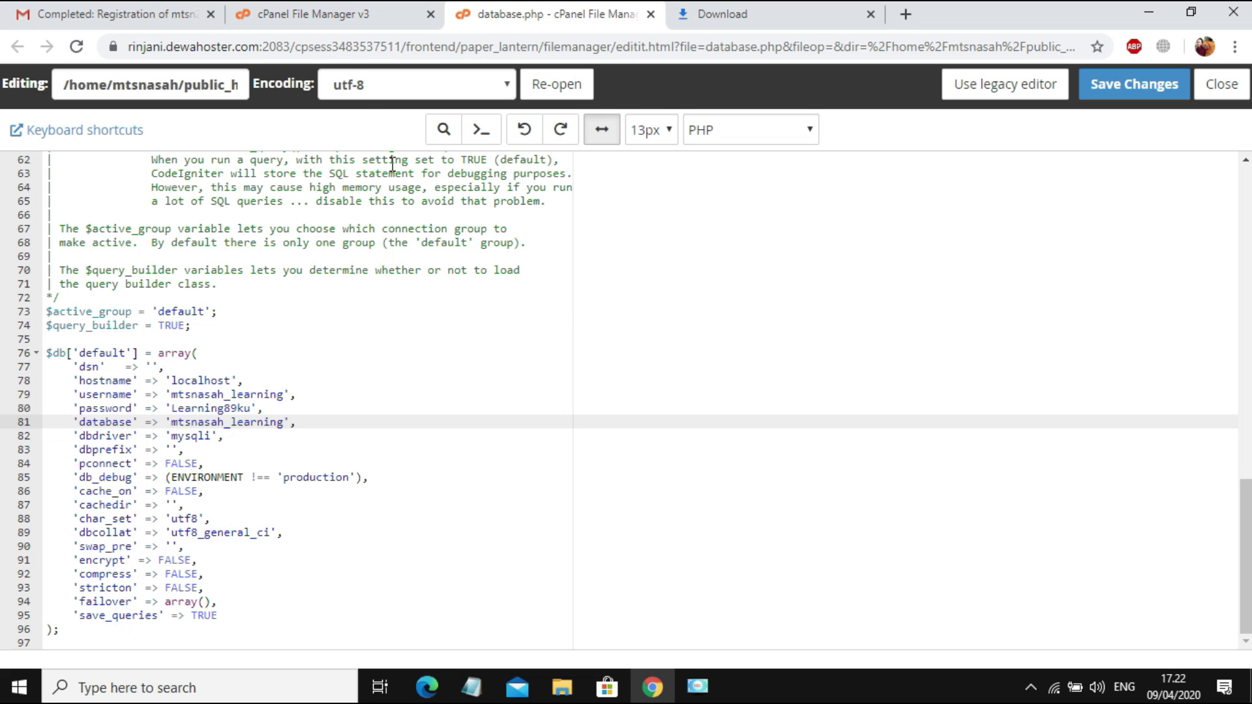
left_click(291, 15)
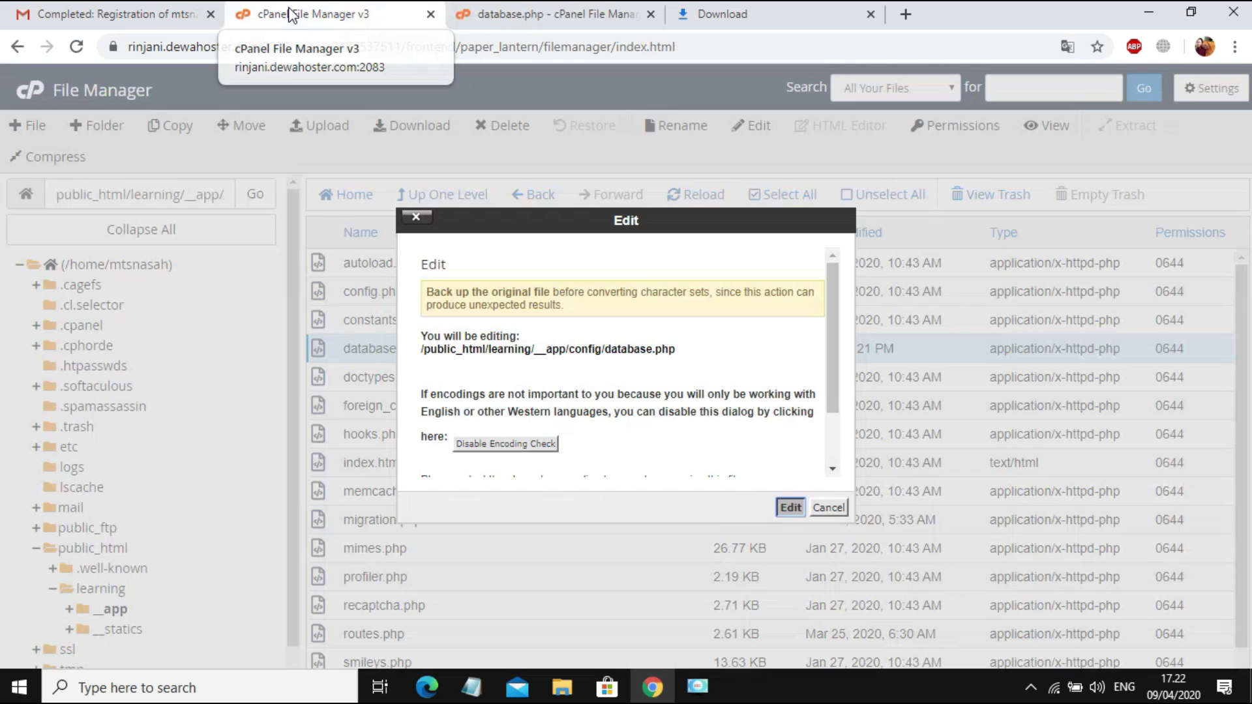
left_click(34, 104)
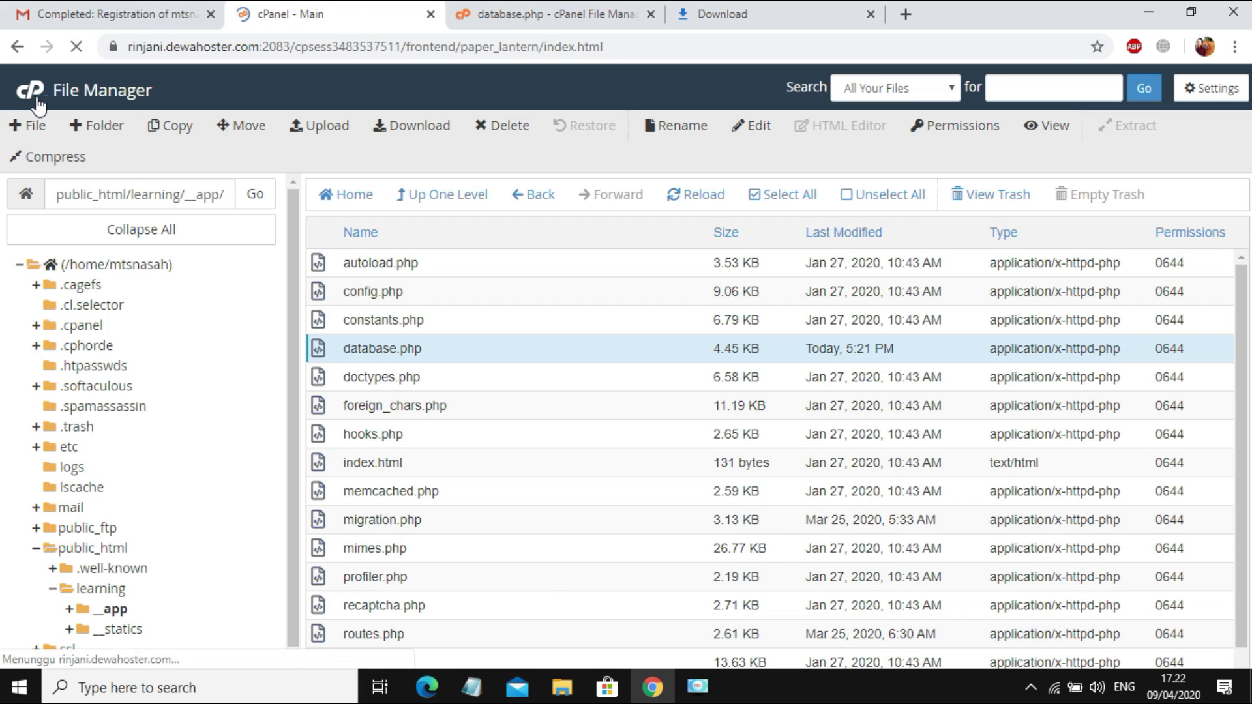
- Check MySQL Databases for the 35.59 MB mtsnasah_learning database and its privileged user
scroll(148, 378, "down", 5)
scroll(150, 384, "down", 2)
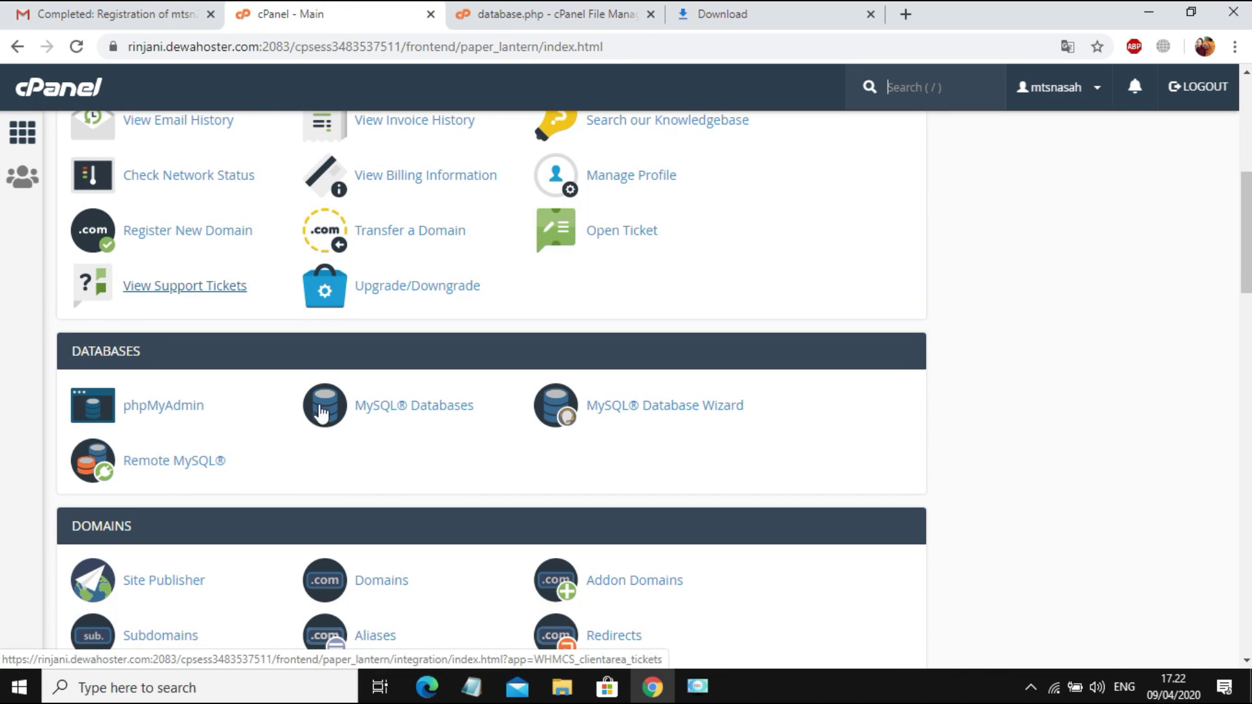
left_click(413, 408)
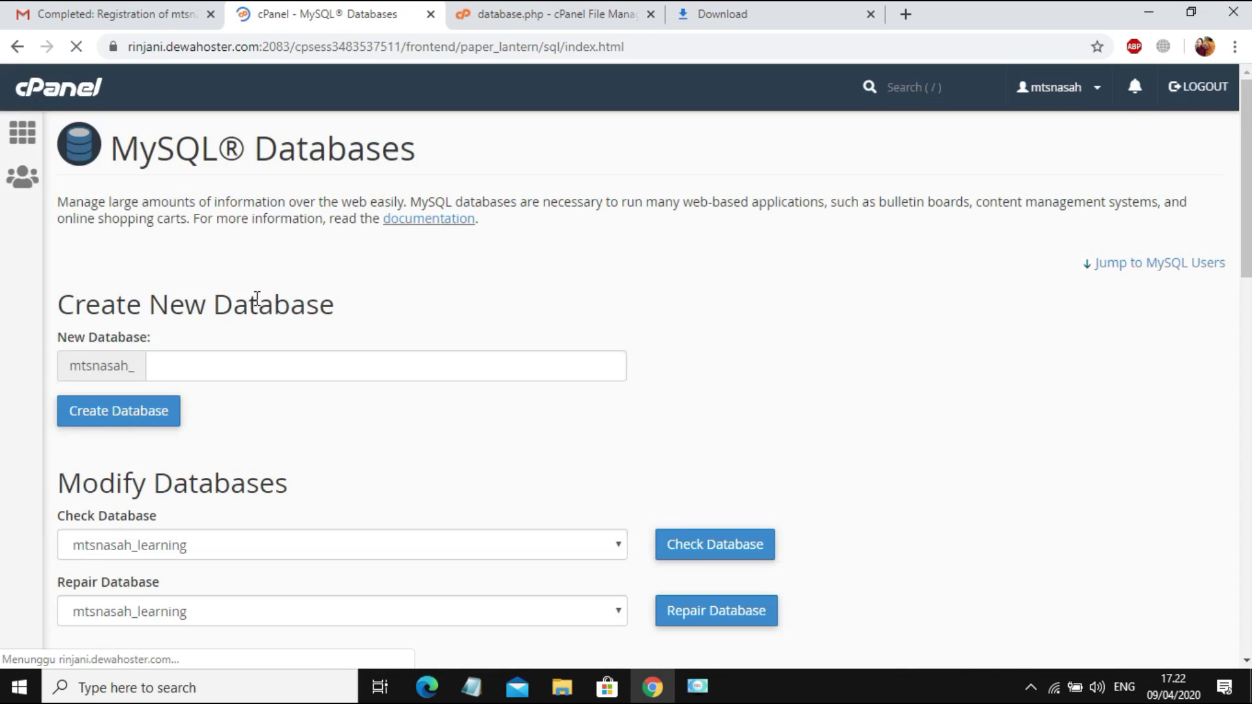
scroll(252, 301, "down", 4)
scroll(219, 293, "up", 1)
scroll(215, 306, "down", 10)
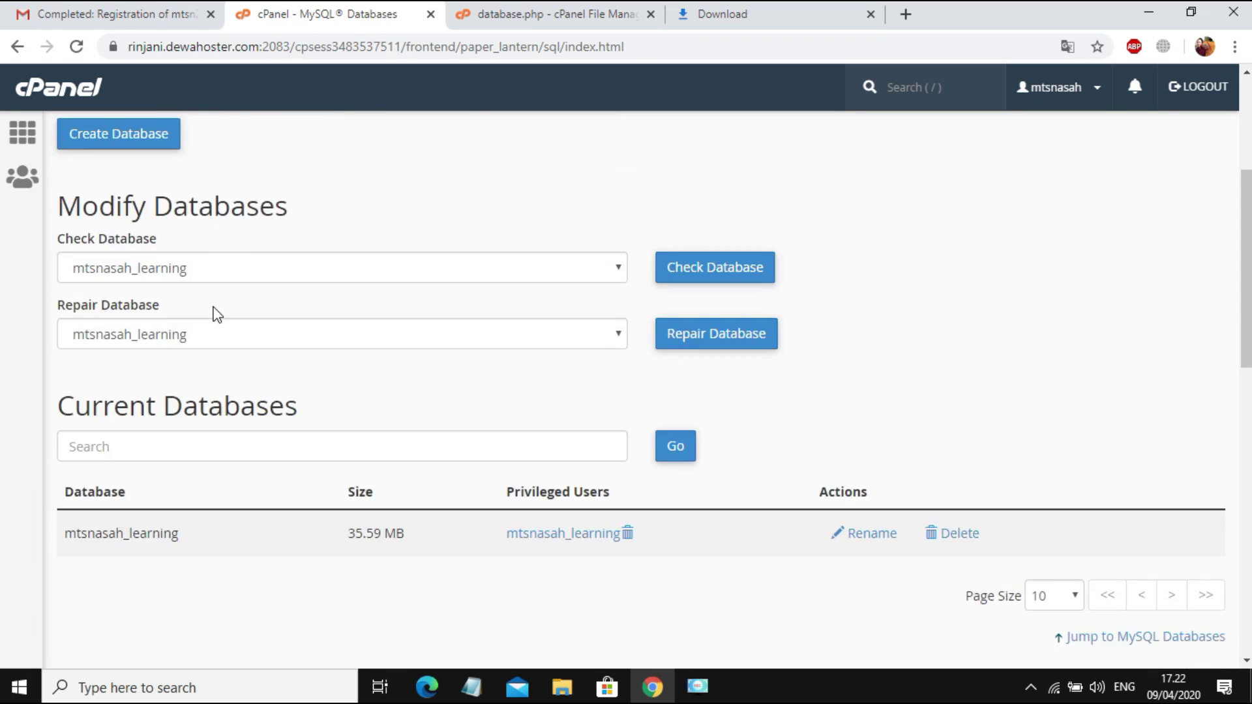
scroll(214, 322, "down", 4)
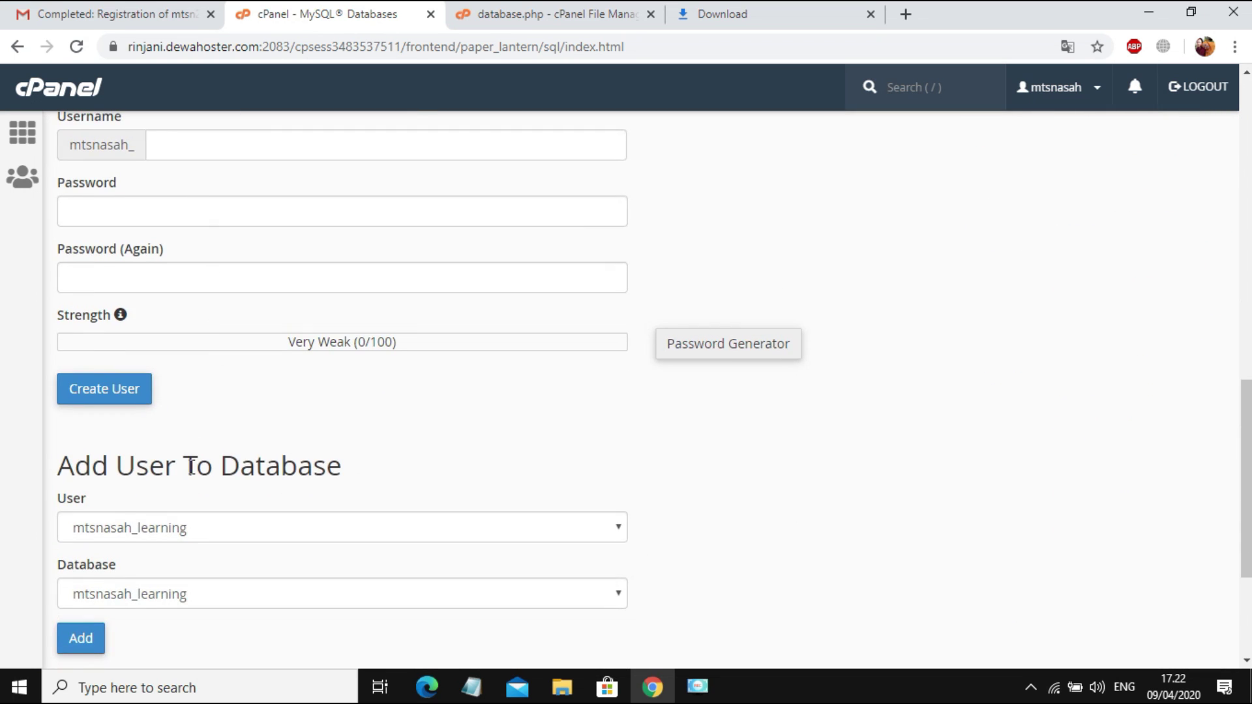
scroll(171, 452, "down", 1)
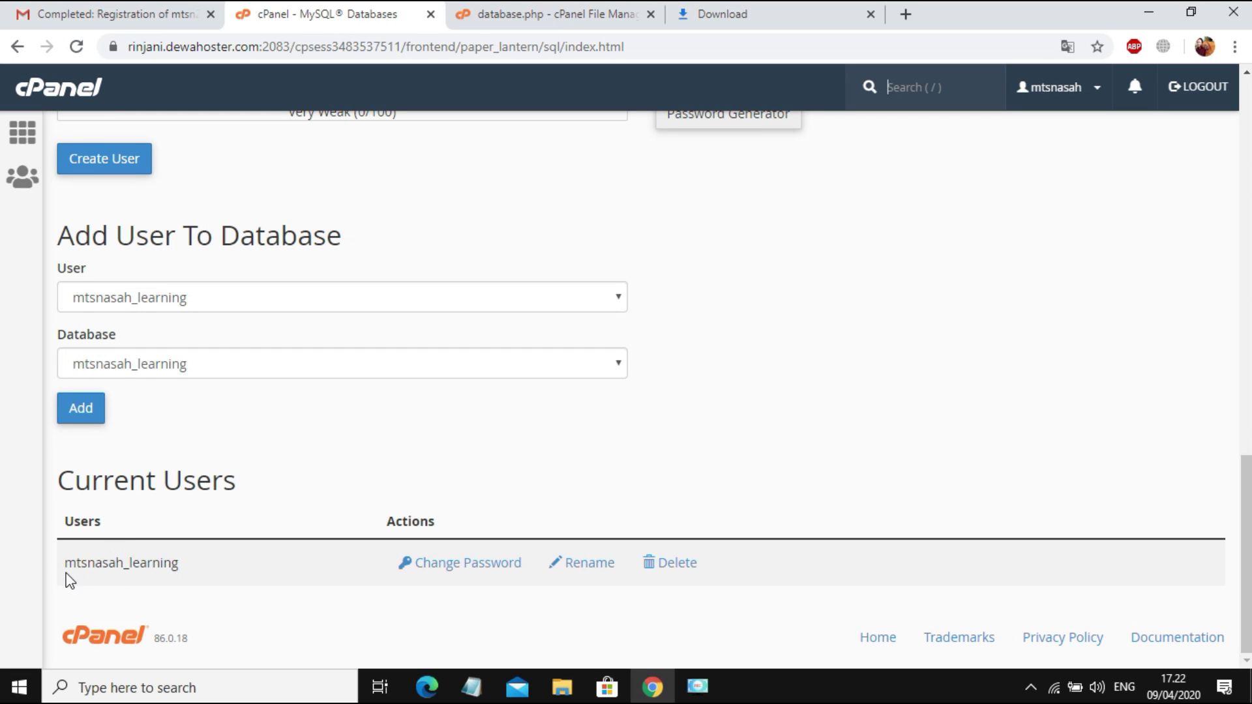
scroll(174, 430, "up", 10)
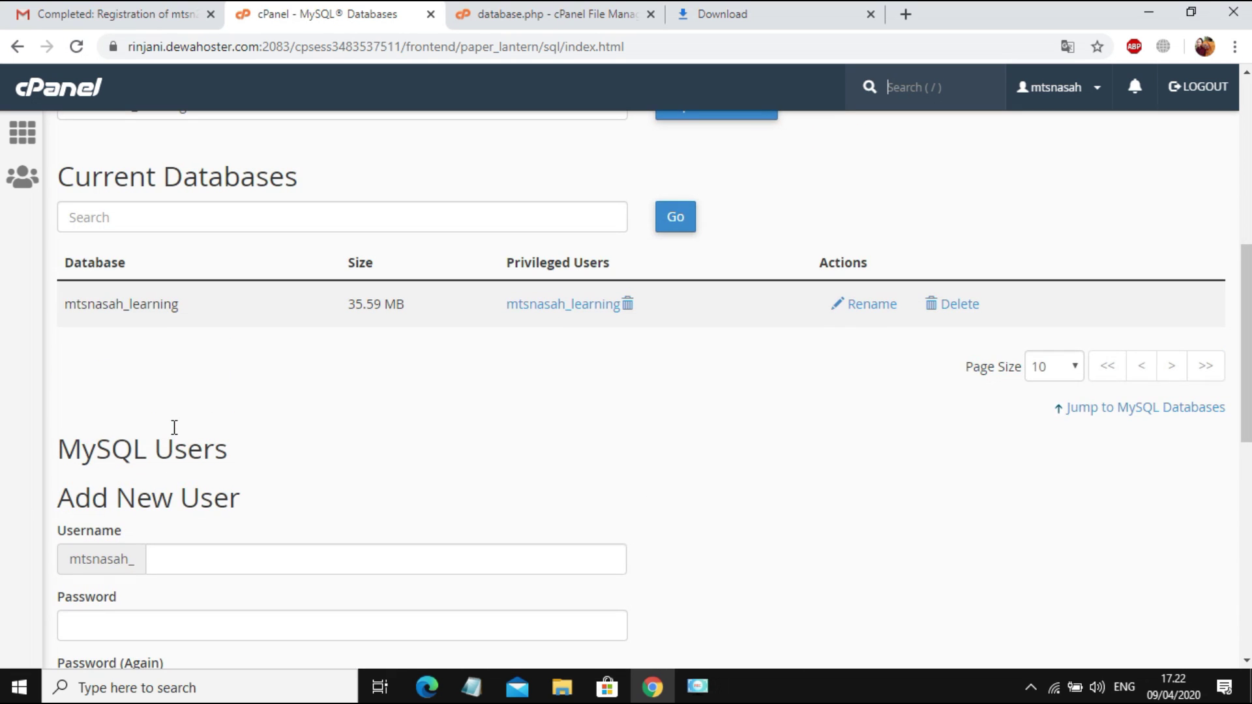
scroll(176, 435, "up", 1)
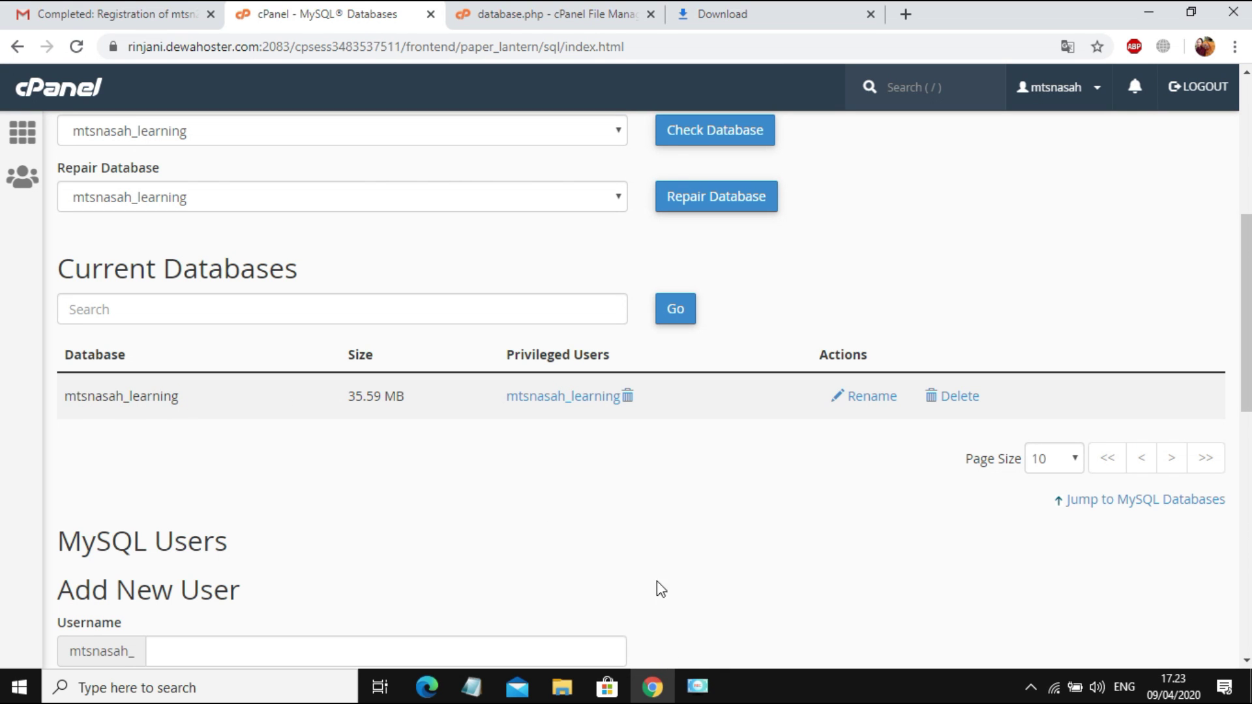
left_click(577, 17)
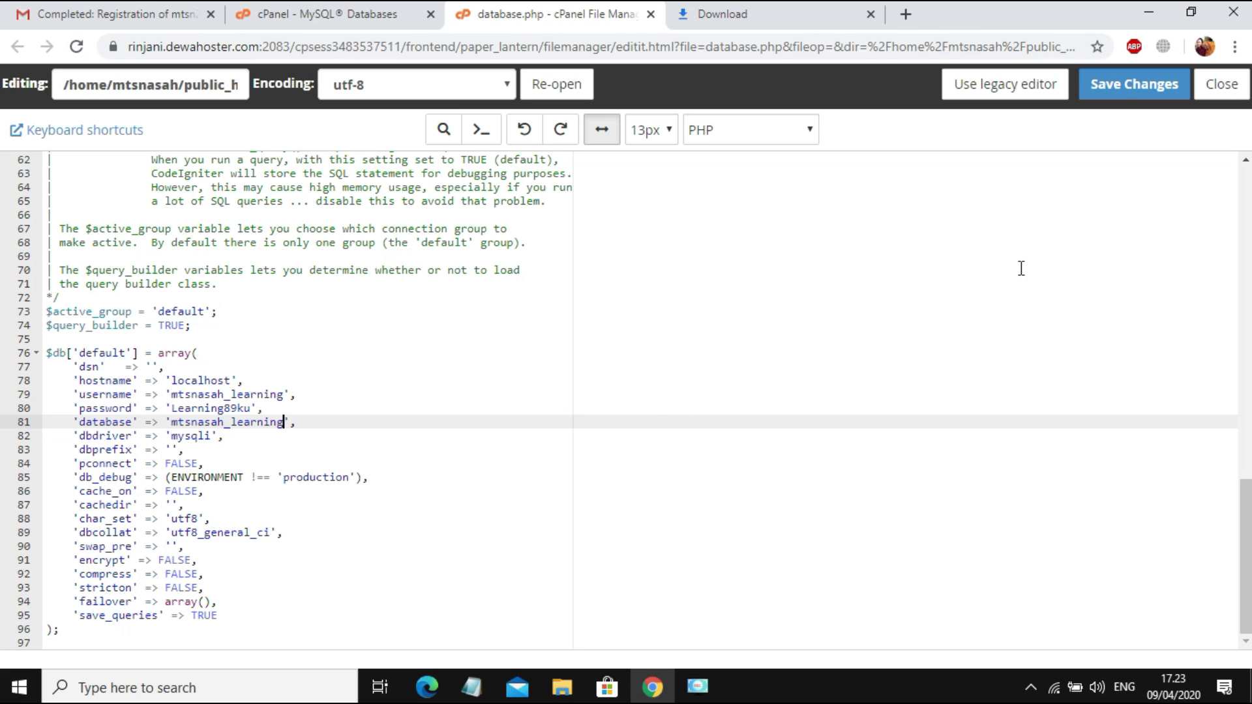
- Save the edited database.php and close the editor
left_click(1126, 95)
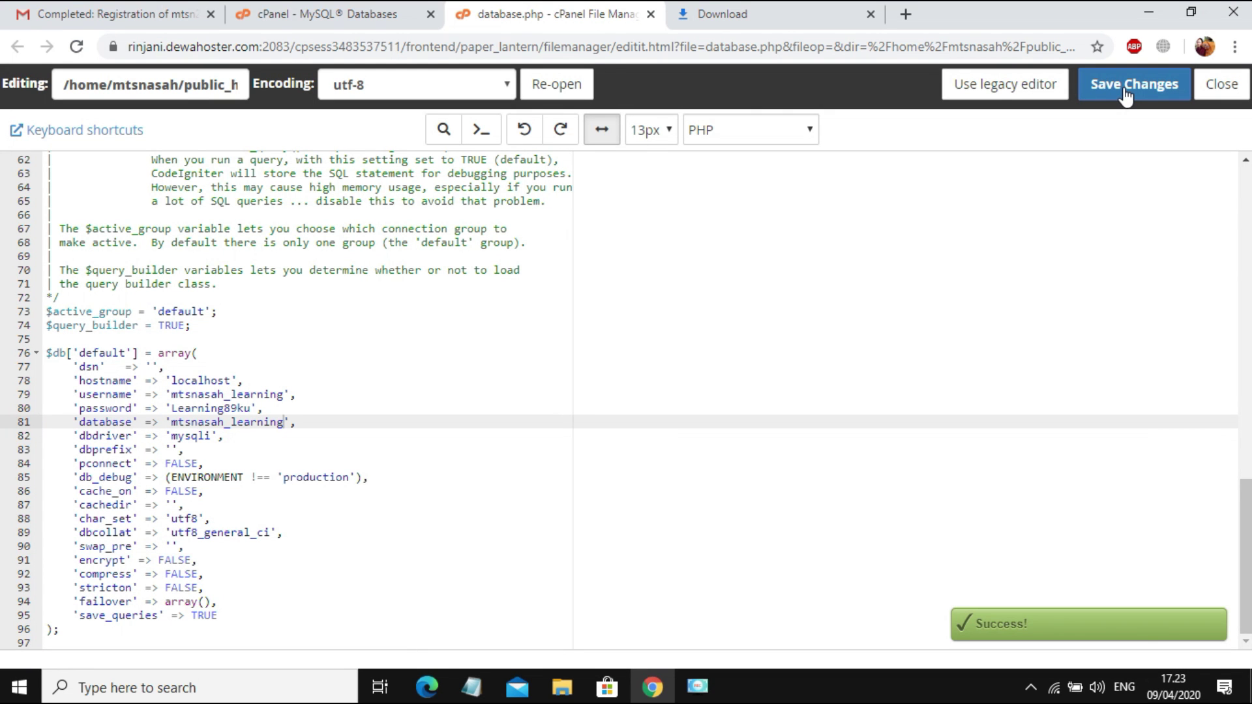
left_click(1220, 89)
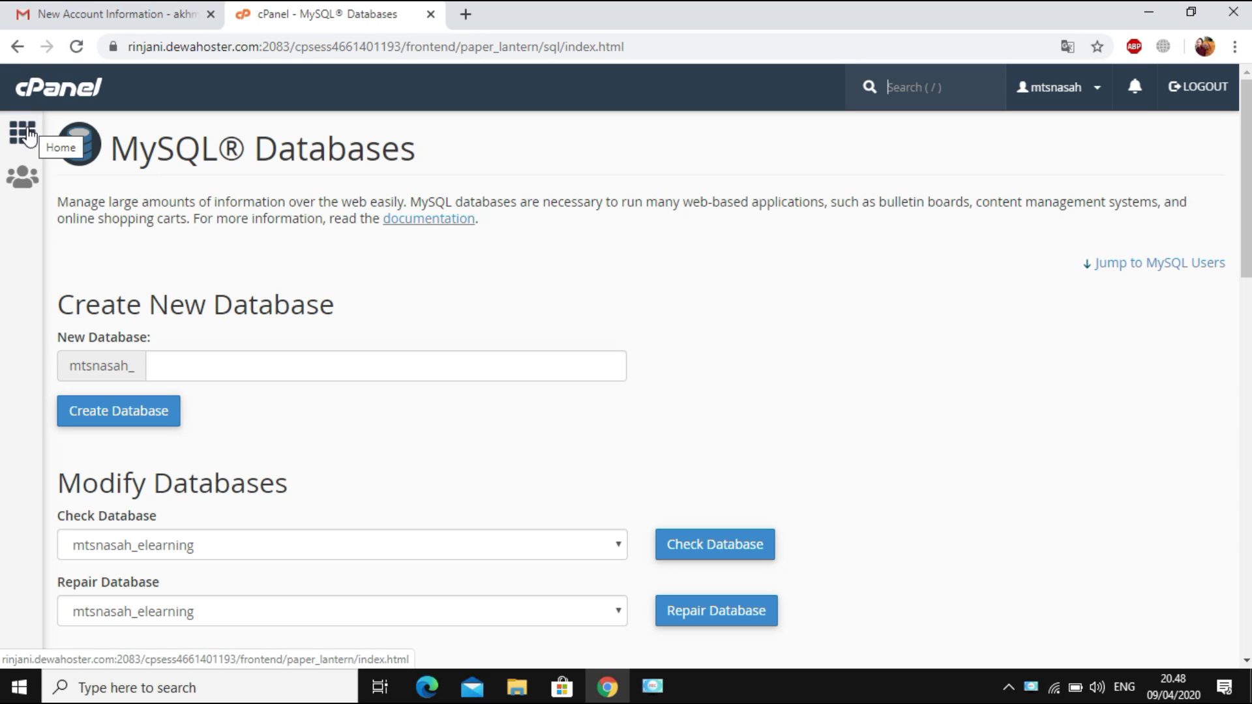
- Search 'ph' from the cPanel home page and open Select PHP Version
left_click(28, 136)
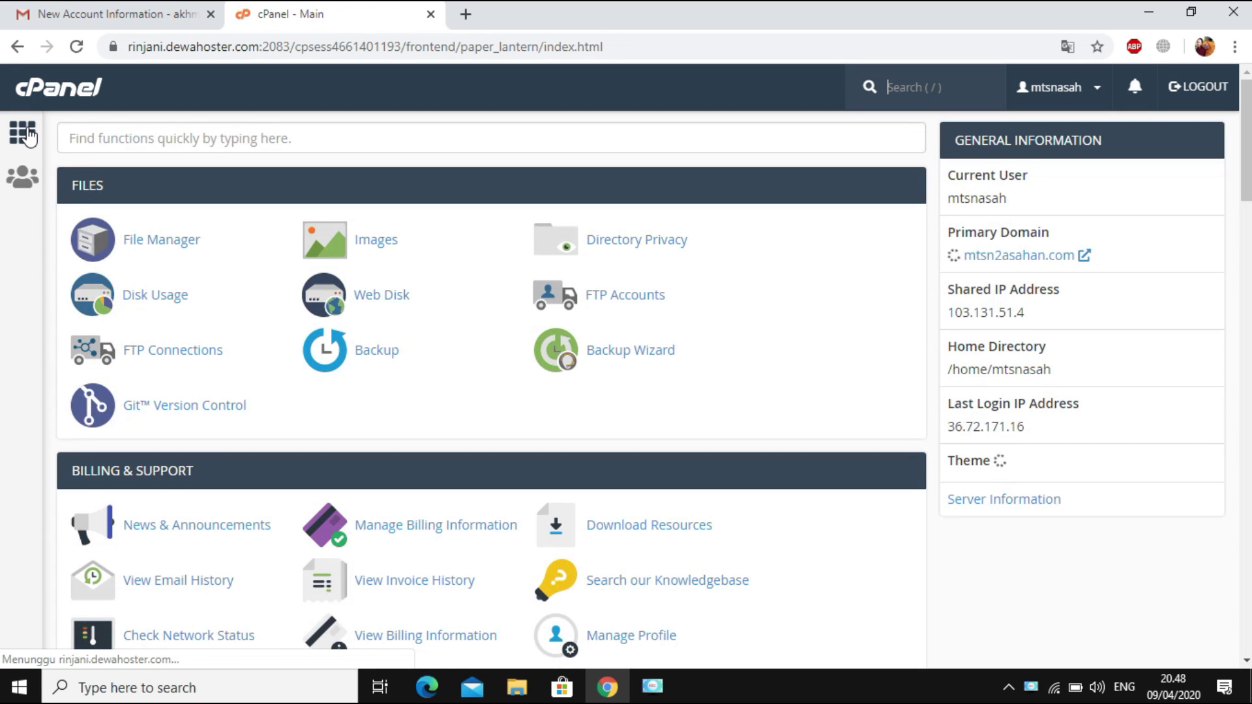
left_click(164, 137)
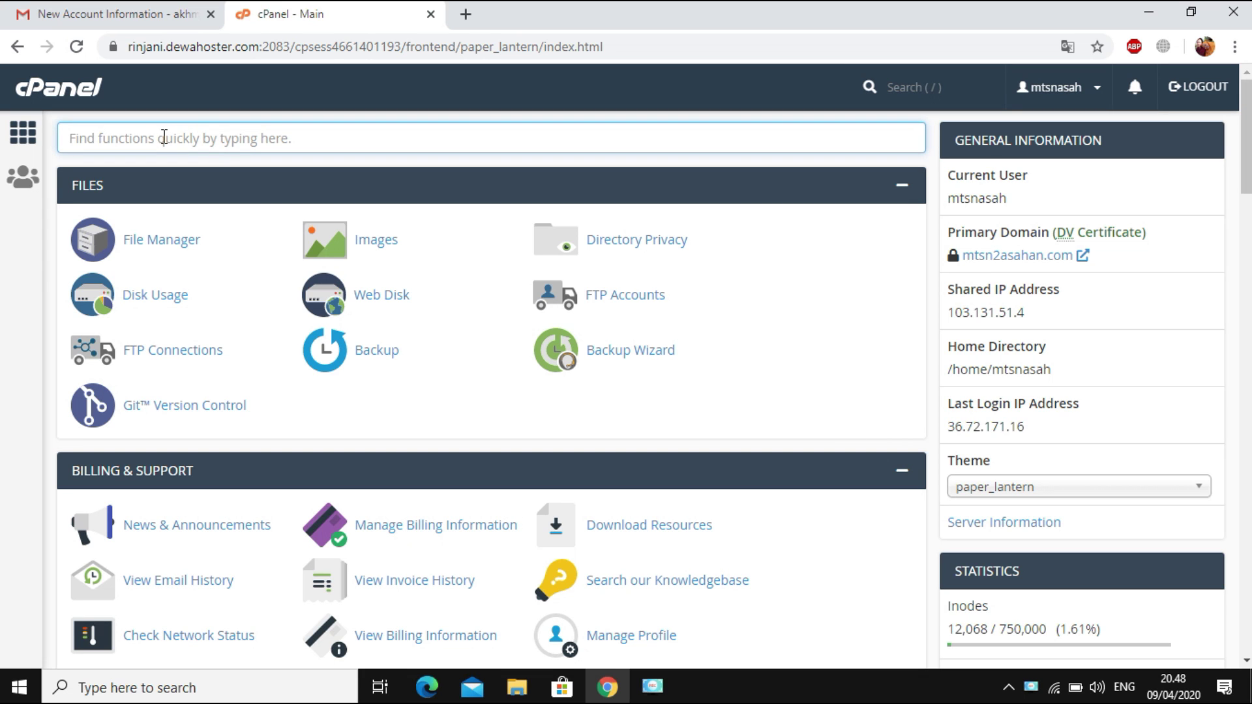
type("php")
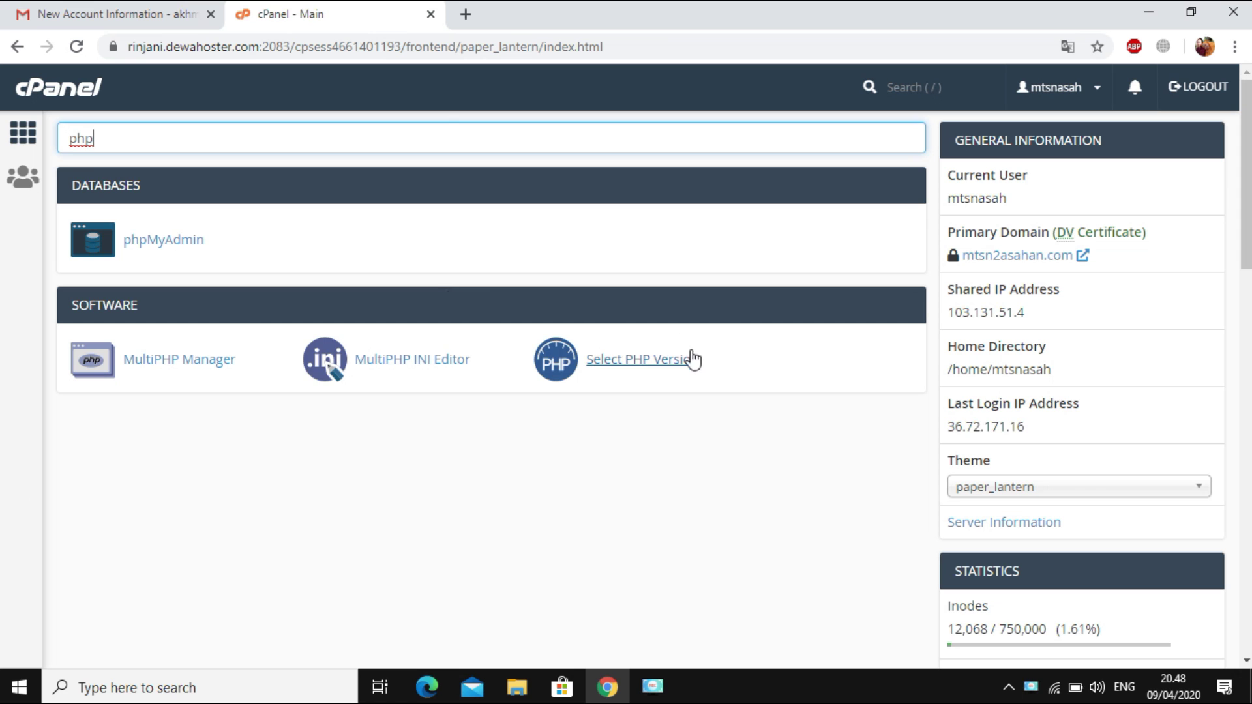
left_click(667, 373)
left_click(667, 373)
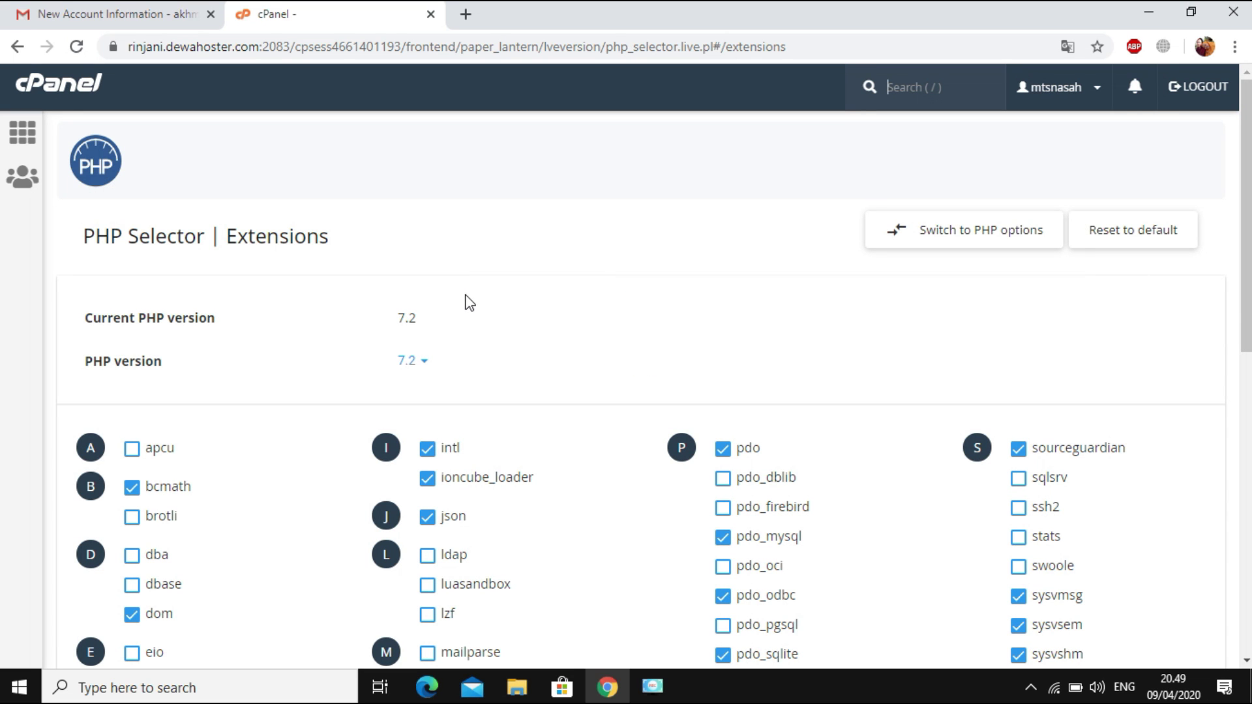
- Set PHP 5.6 as the current version and reset its extensions to default
left_click(425, 363)
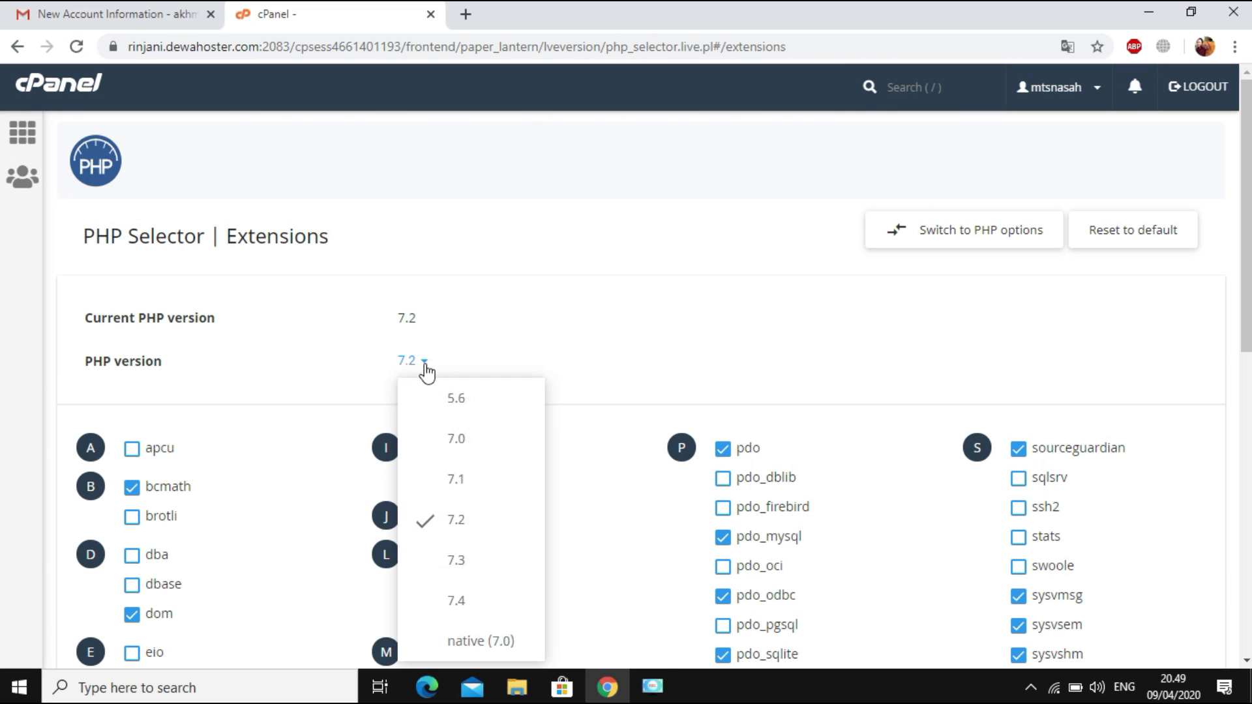
left_click(450, 404)
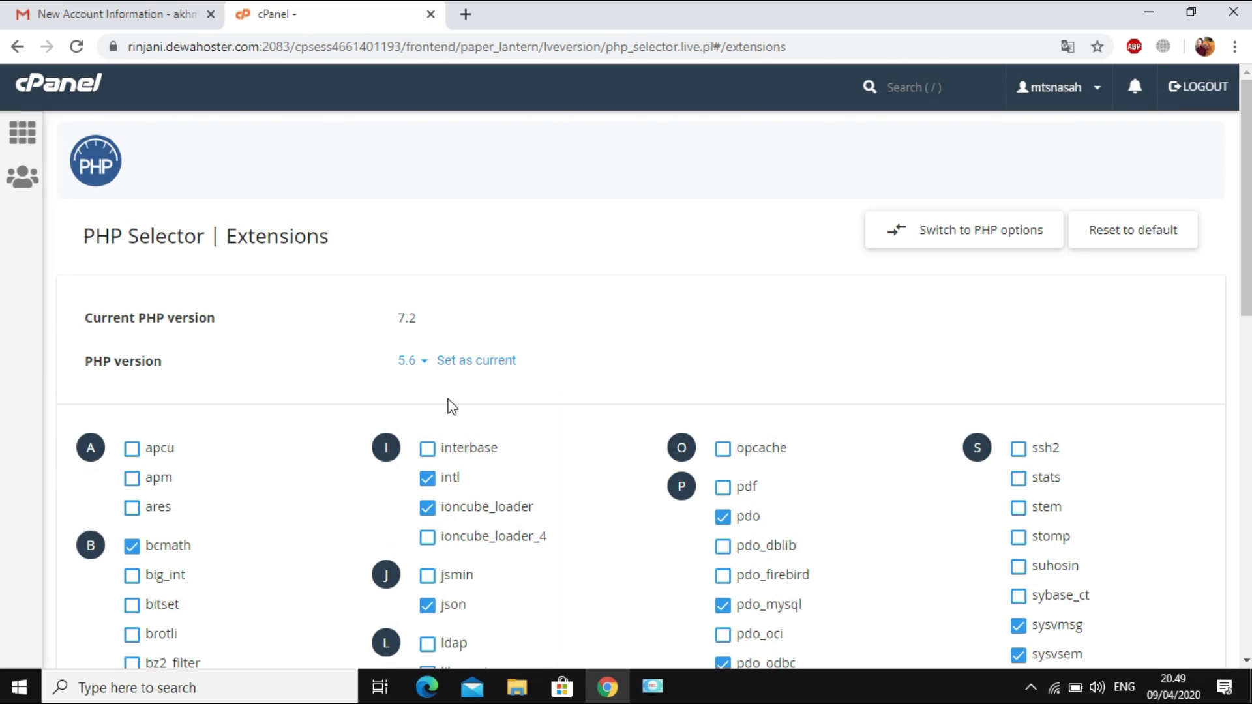
left_click(476, 368)
left_click(1129, 239)
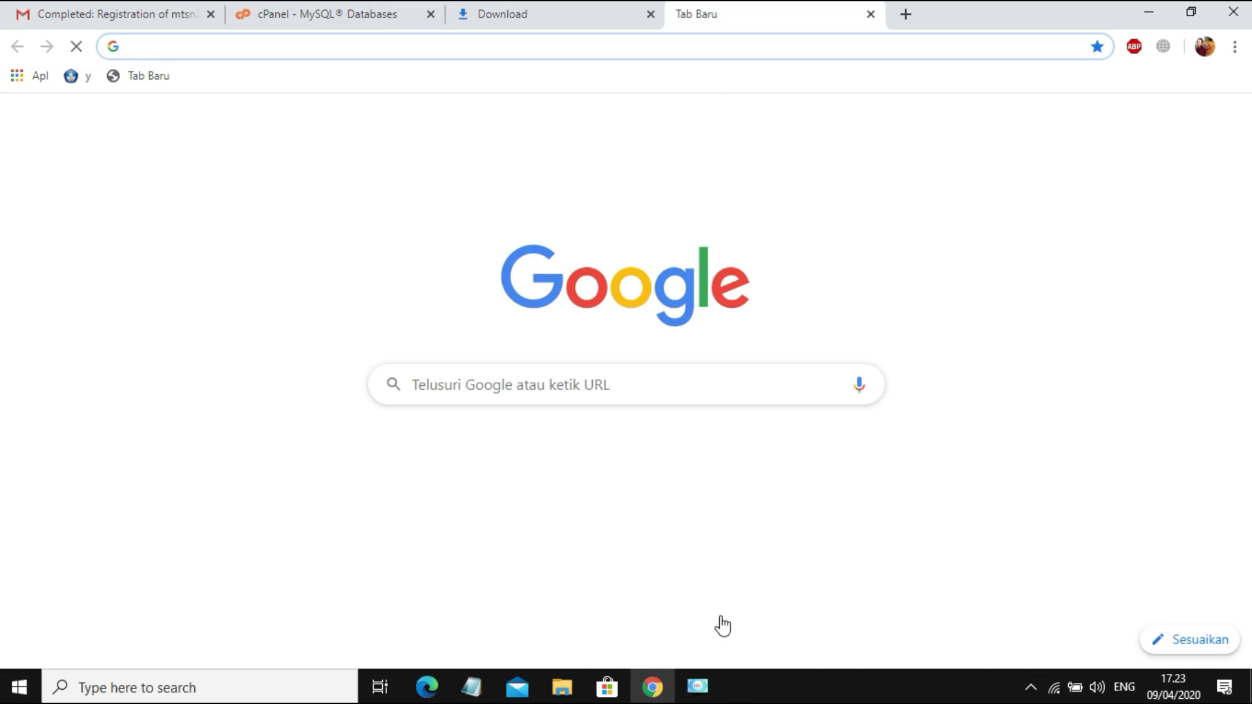
- Load learning.mtsn2asahan.com, copied from the notes, in a new tab, then return to cPanel
left_click(481, 694)
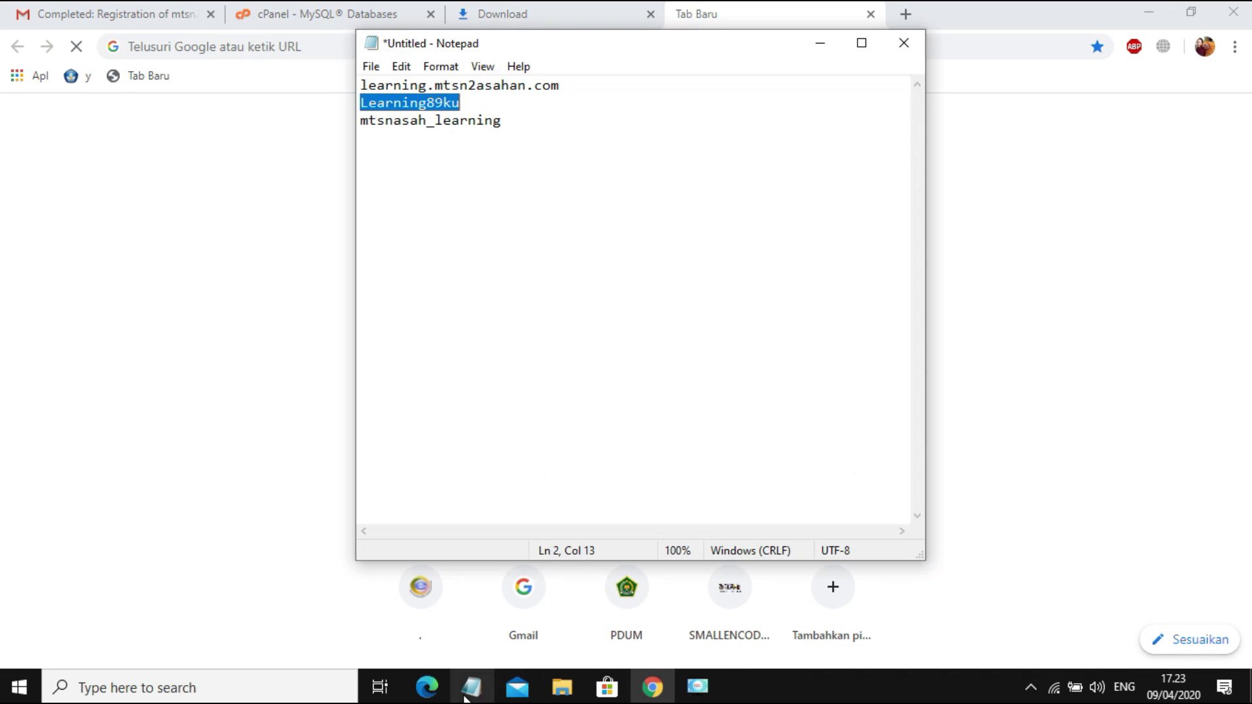
left_click_drag(361, 86, 577, 87)
key("ctrl+c")
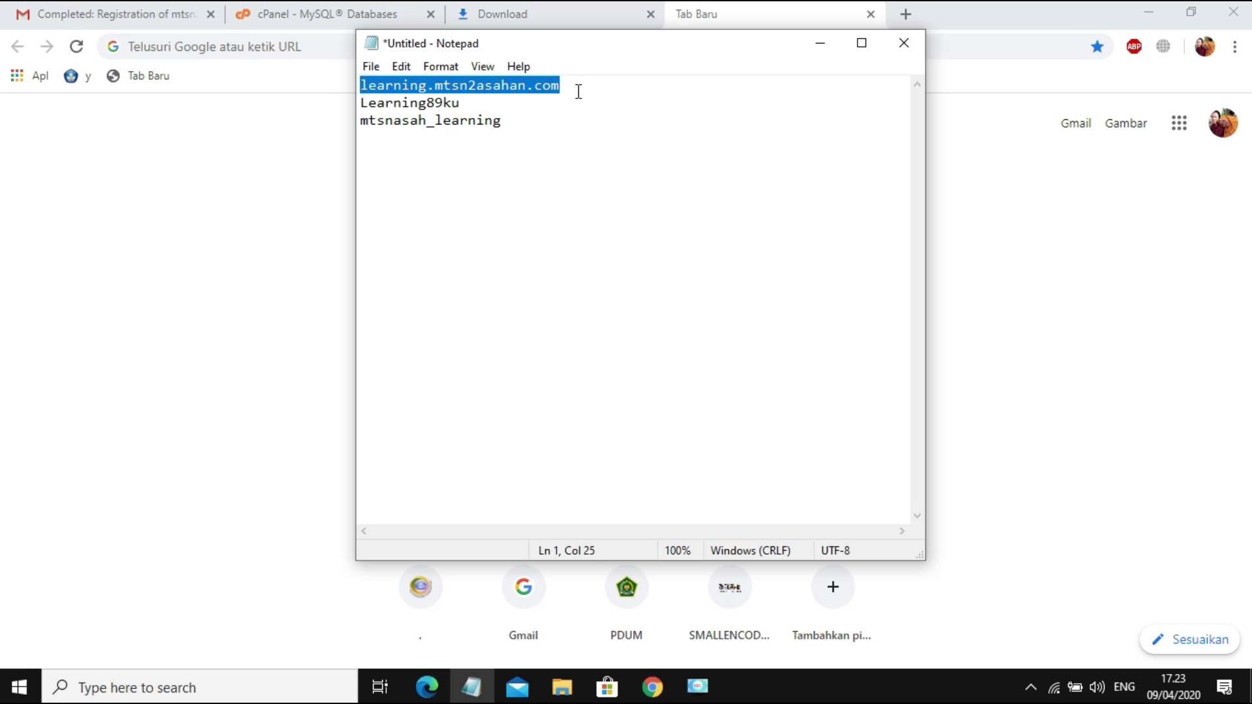
left_click(742, 16)
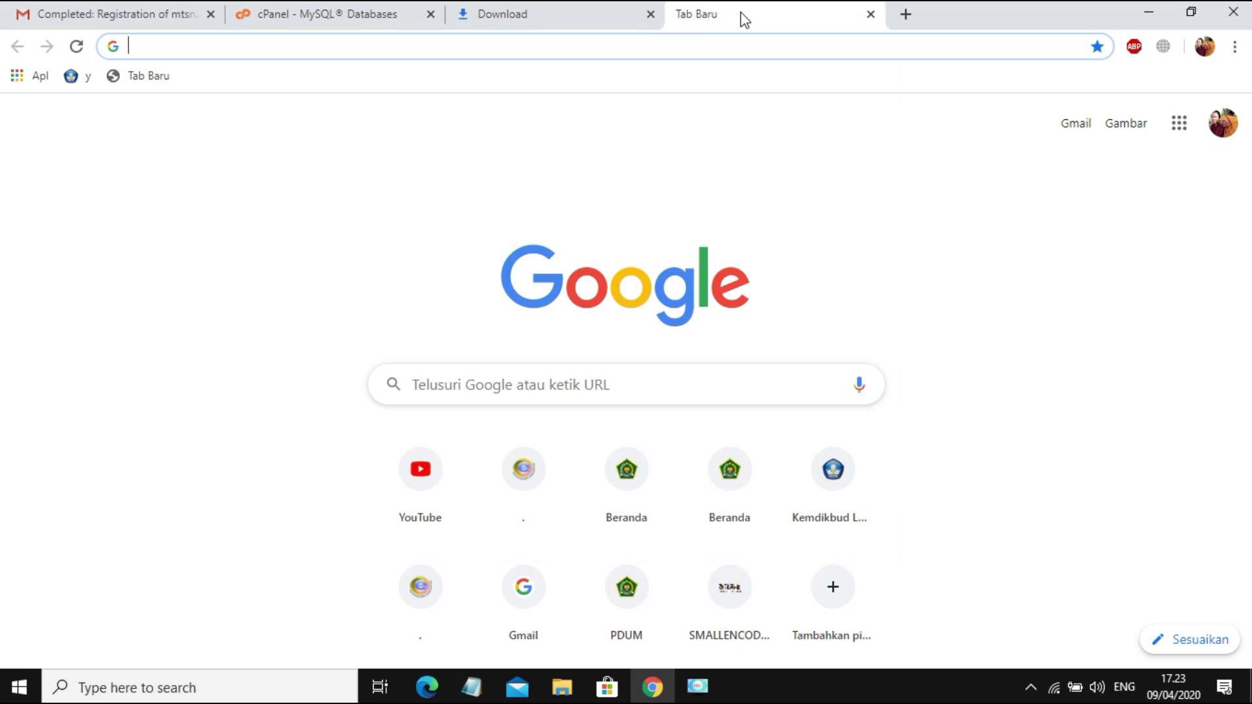
left_click(654, 44)
key("ctrl+v")
key("Return")
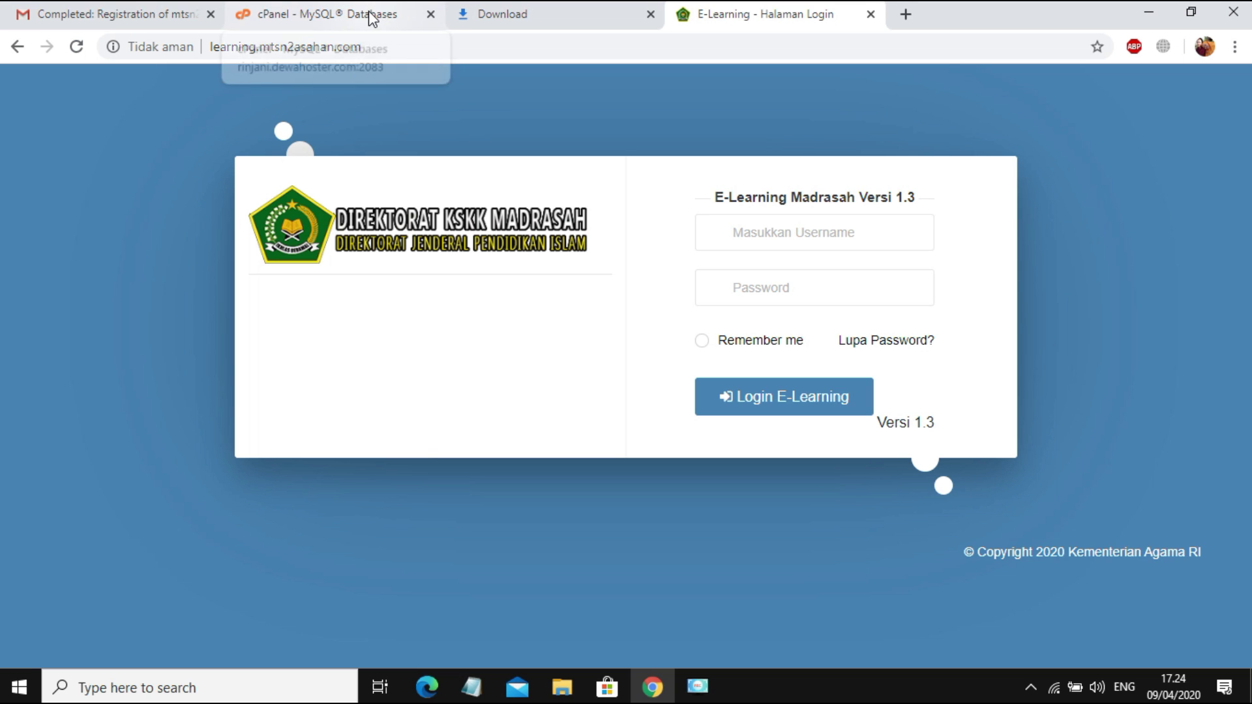
left_click(347, 18)
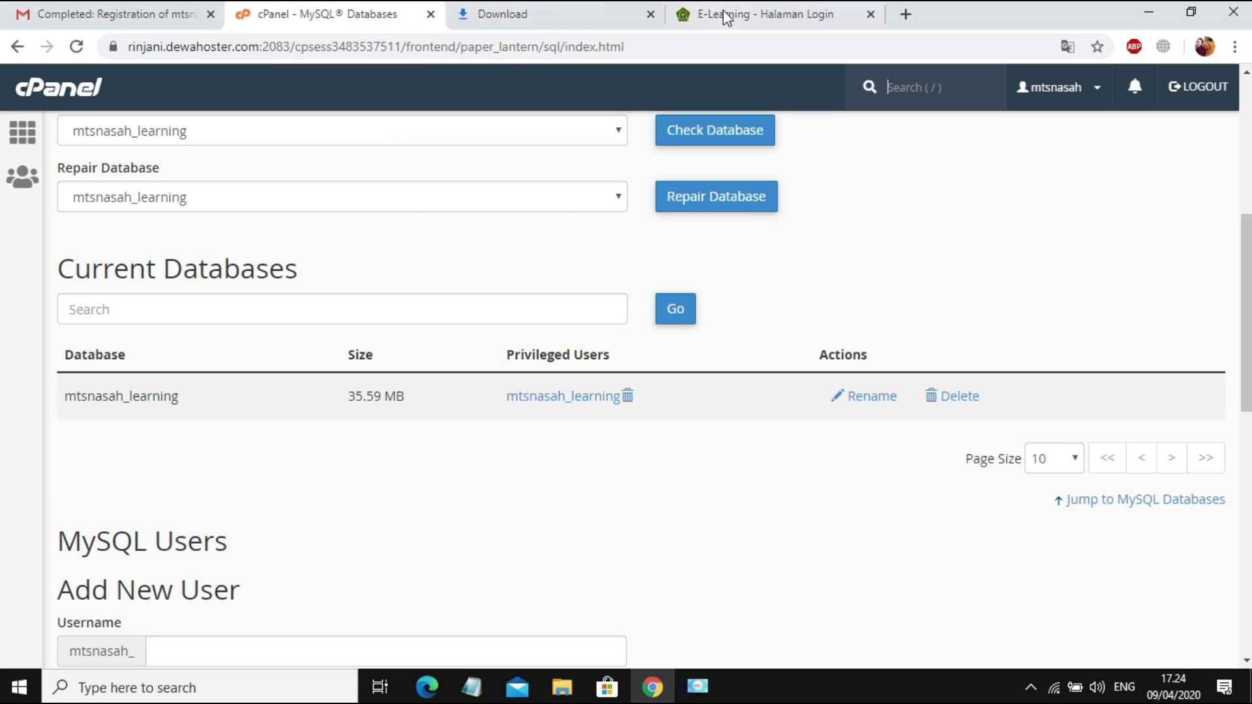
left_click(720, 14)
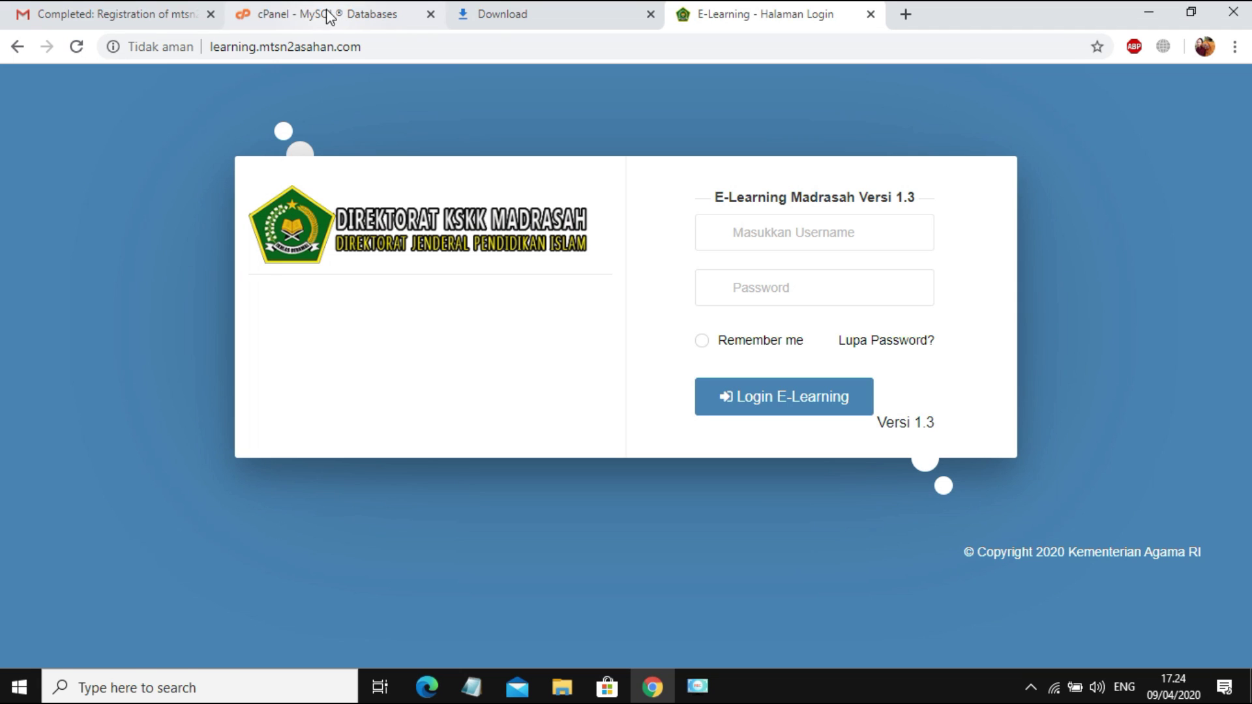
left_click(327, 16)
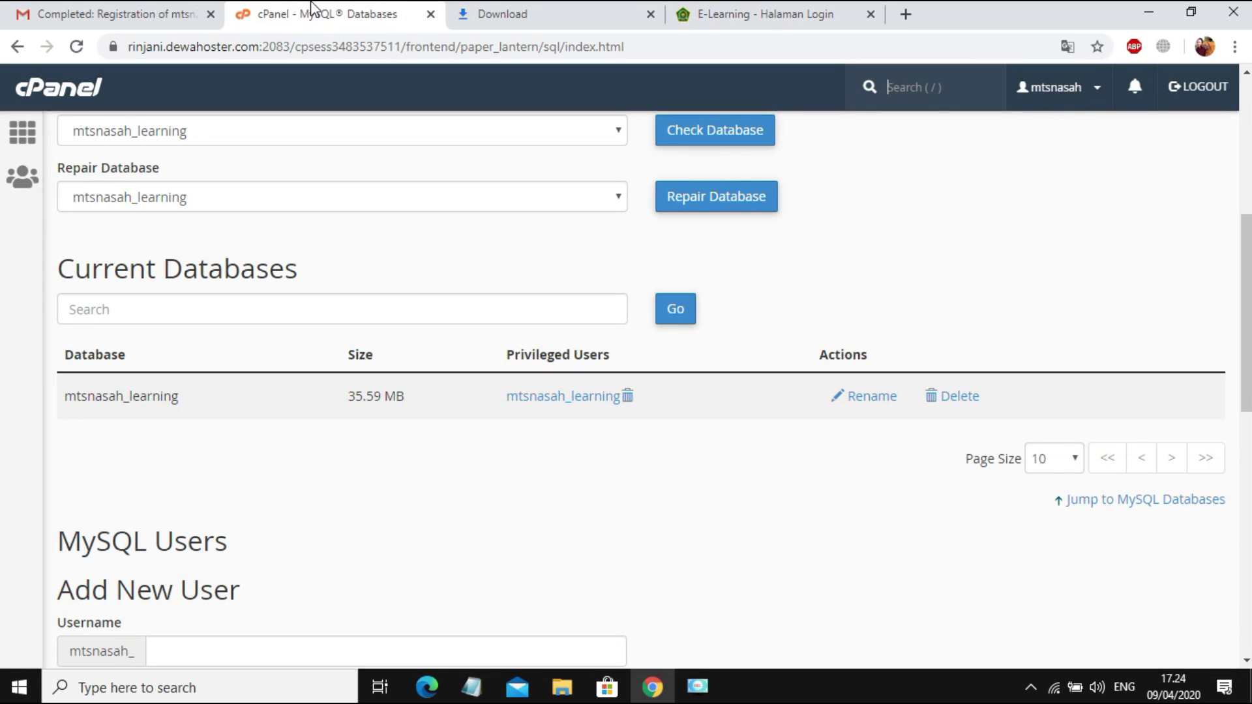
- Open phpMyAdmin and go to the Impor page for mtsnasah_learning
left_click(27, 144)
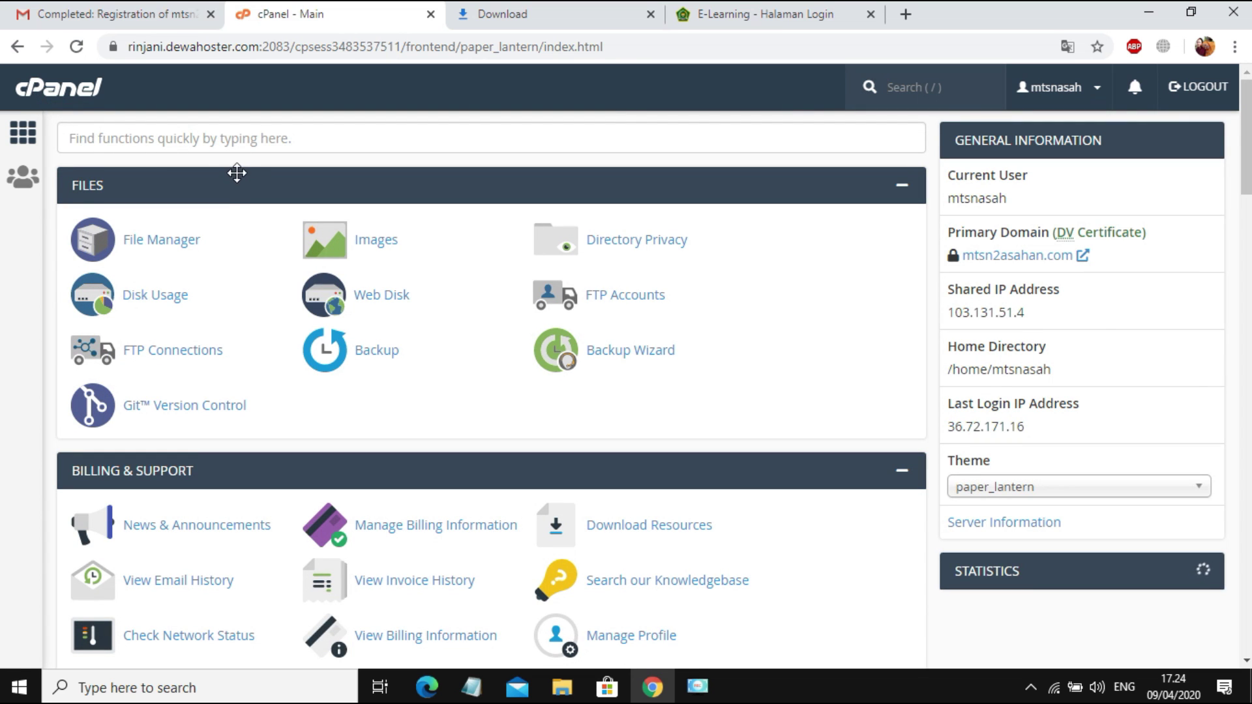
scroll(221, 203, "down", 7)
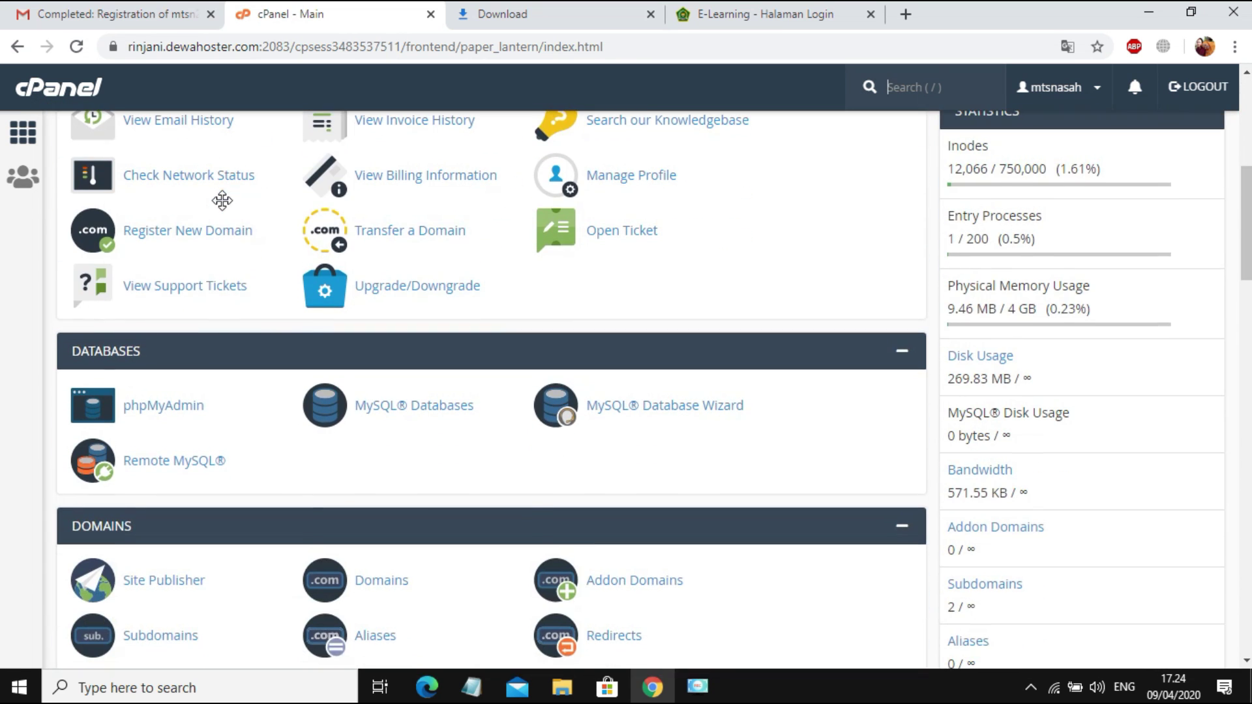
left_click(170, 408)
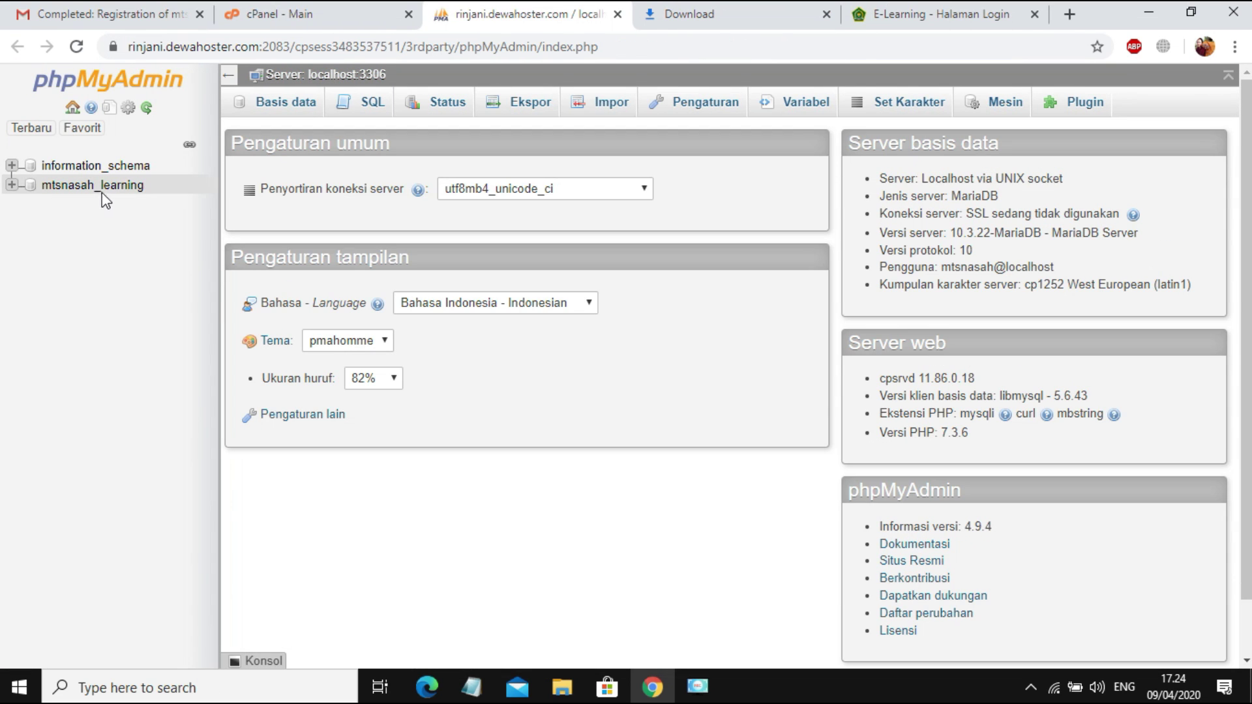
left_click(101, 188)
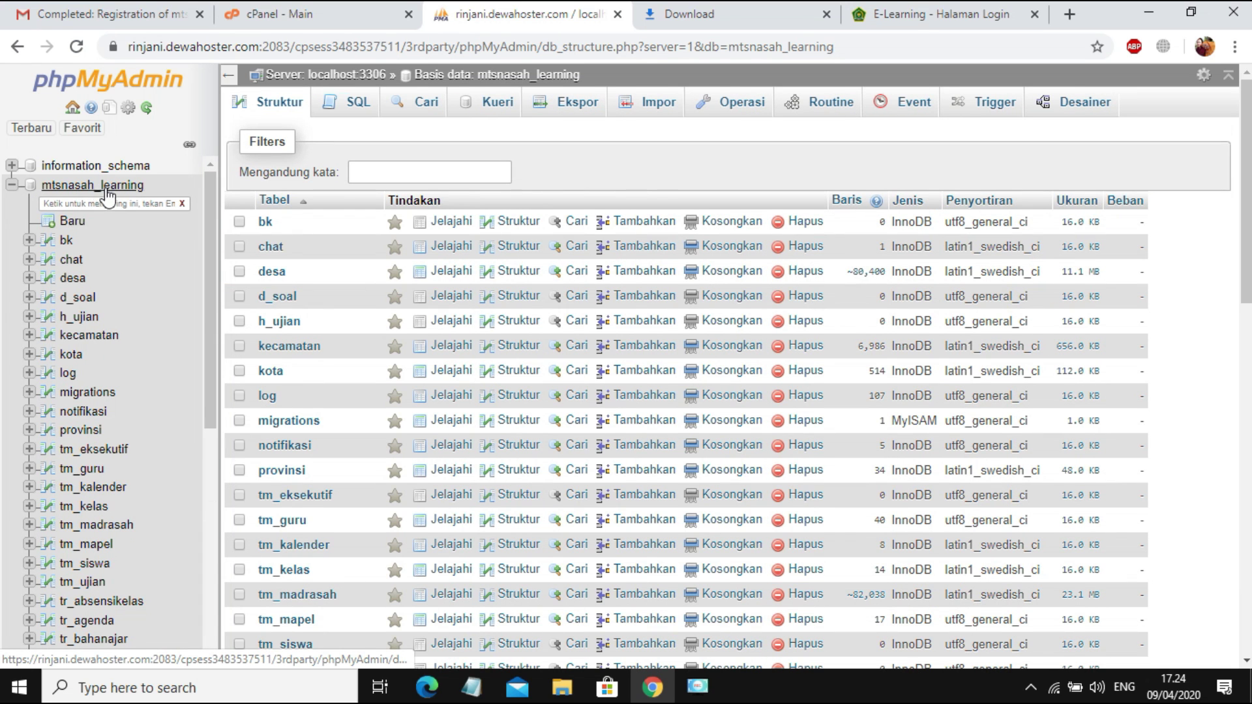
left_click(666, 115)
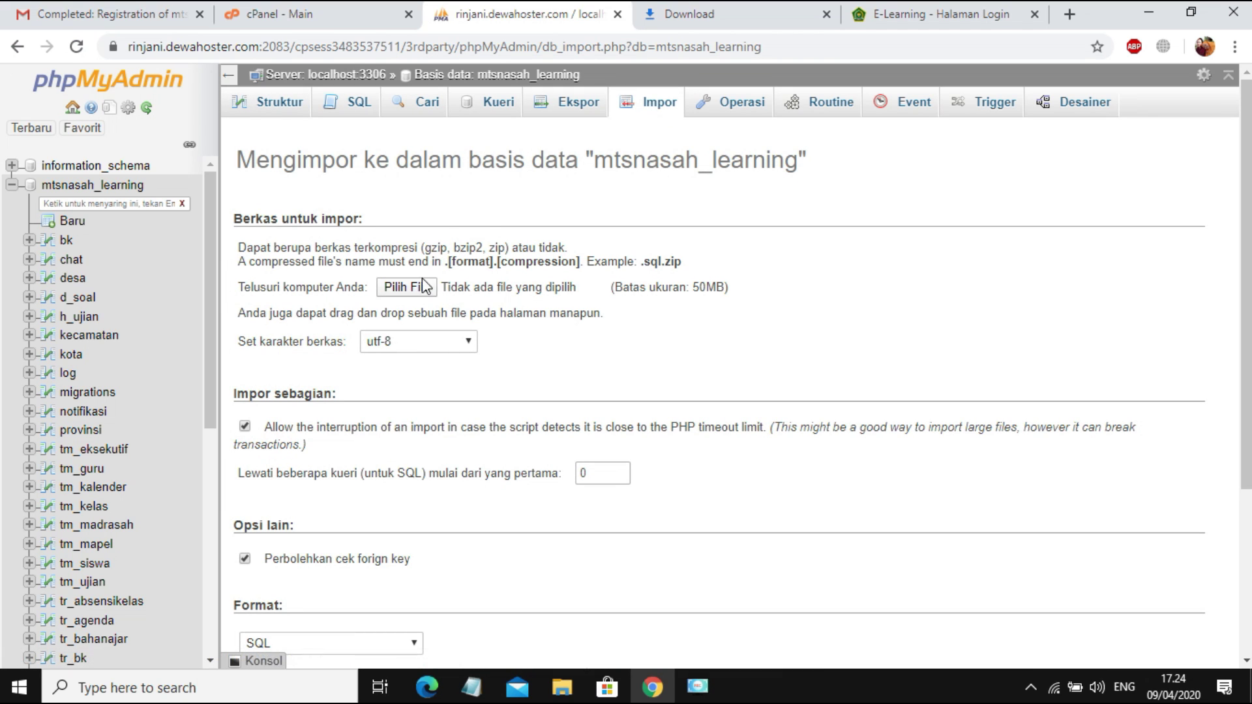
- Import BackupElearningMadrasah20200409164900.sql.zip from the Elearning folder into the database
left_click(417, 297)
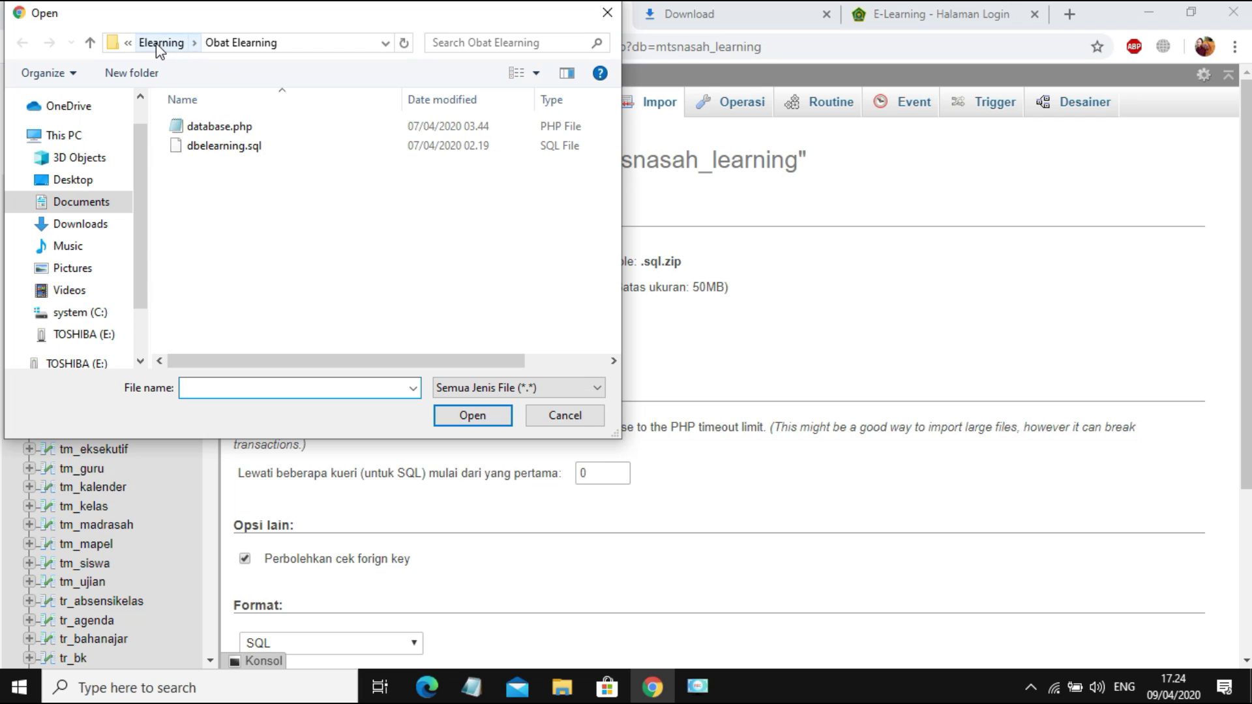
left_click(159, 45)
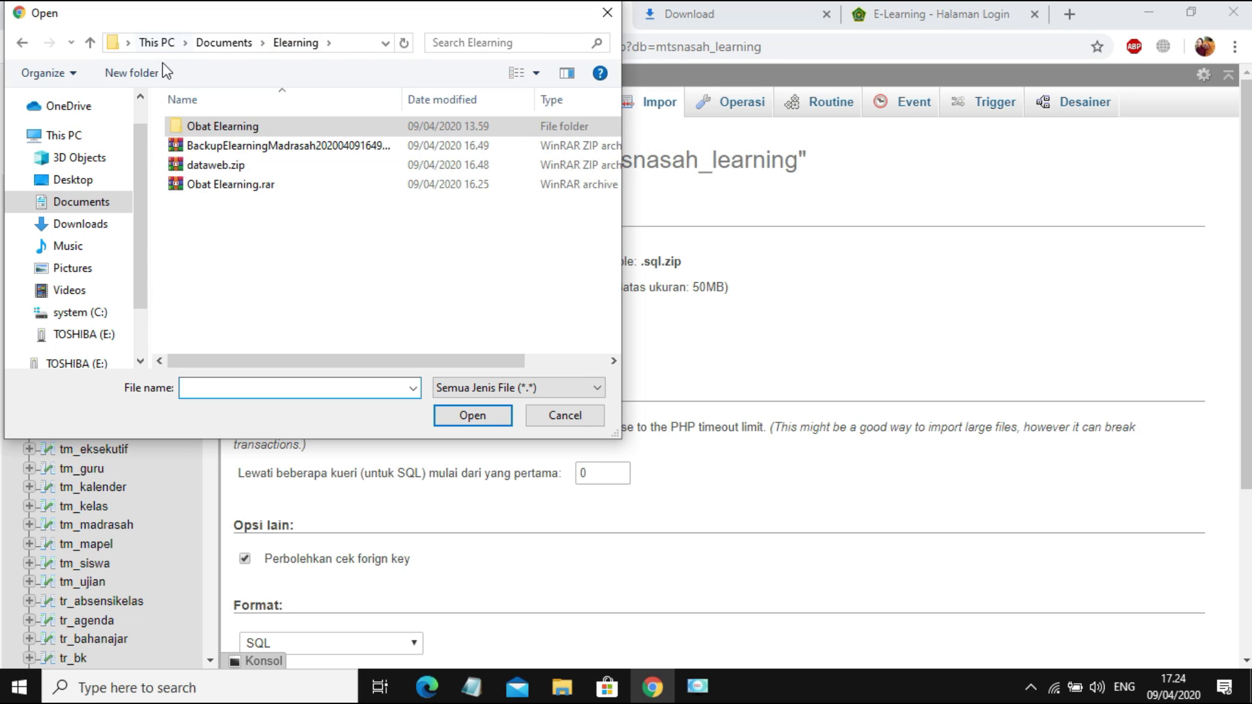
left_click(247, 149)
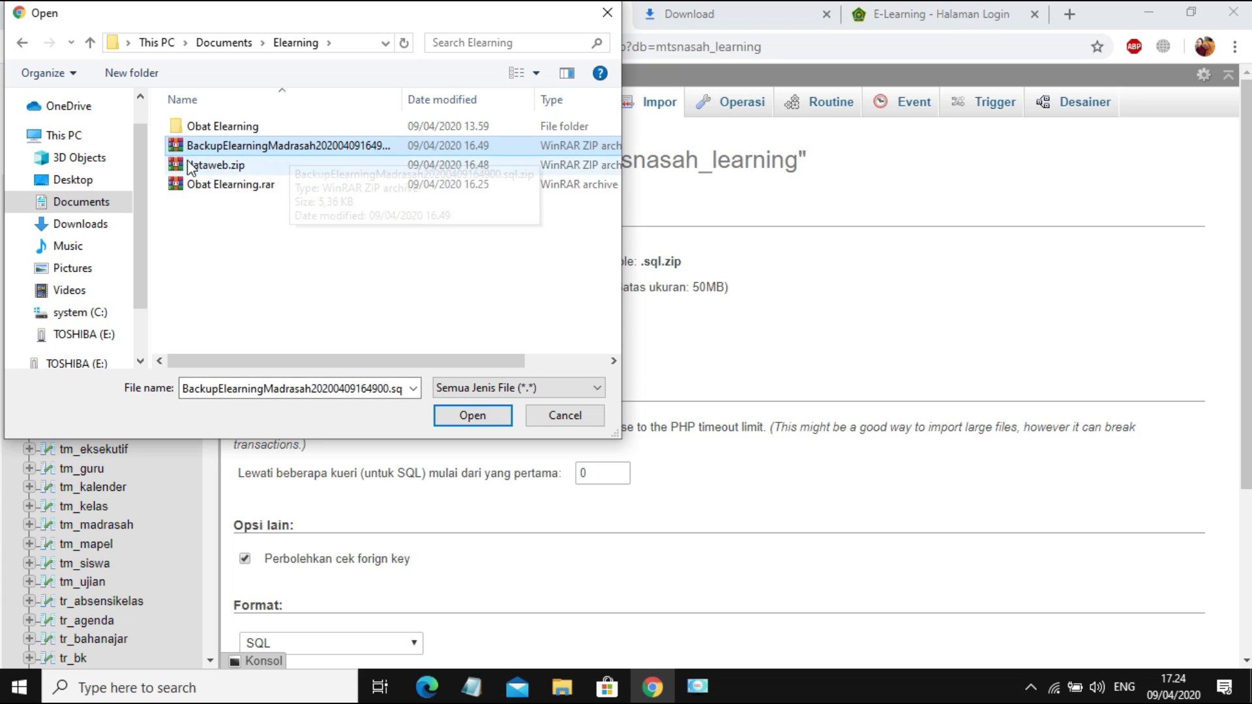
left_click(227, 149)
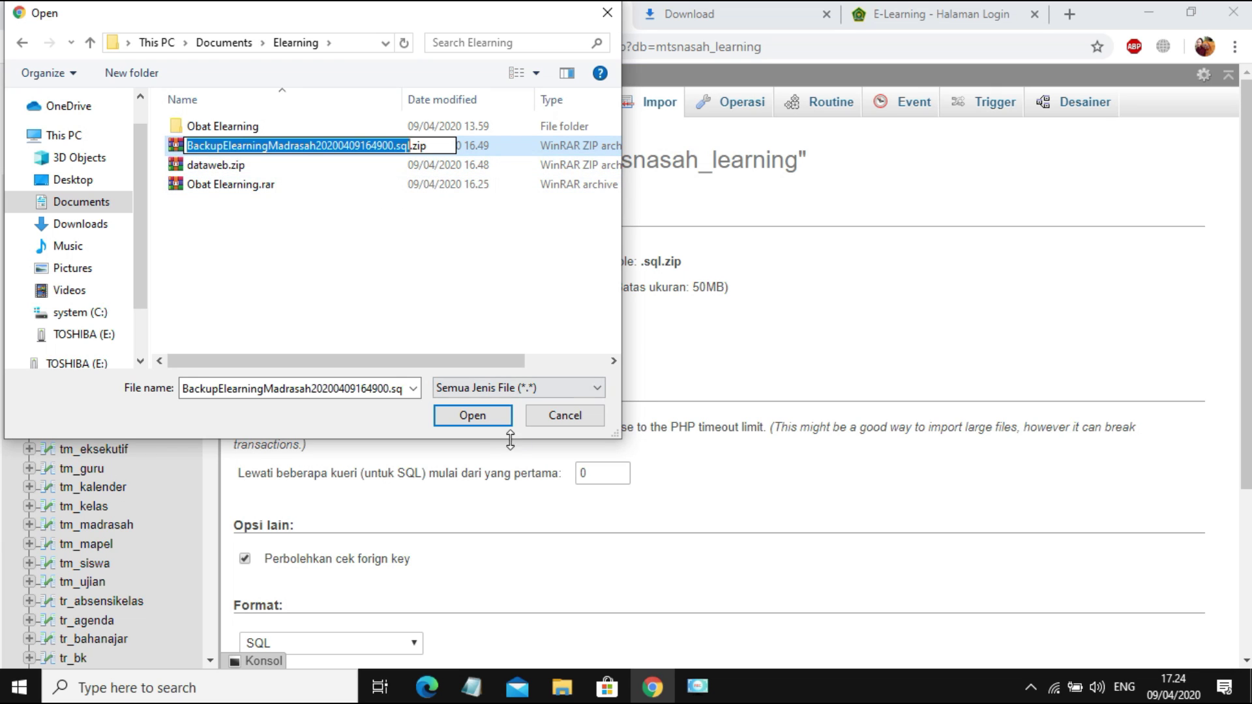
left_click(470, 421)
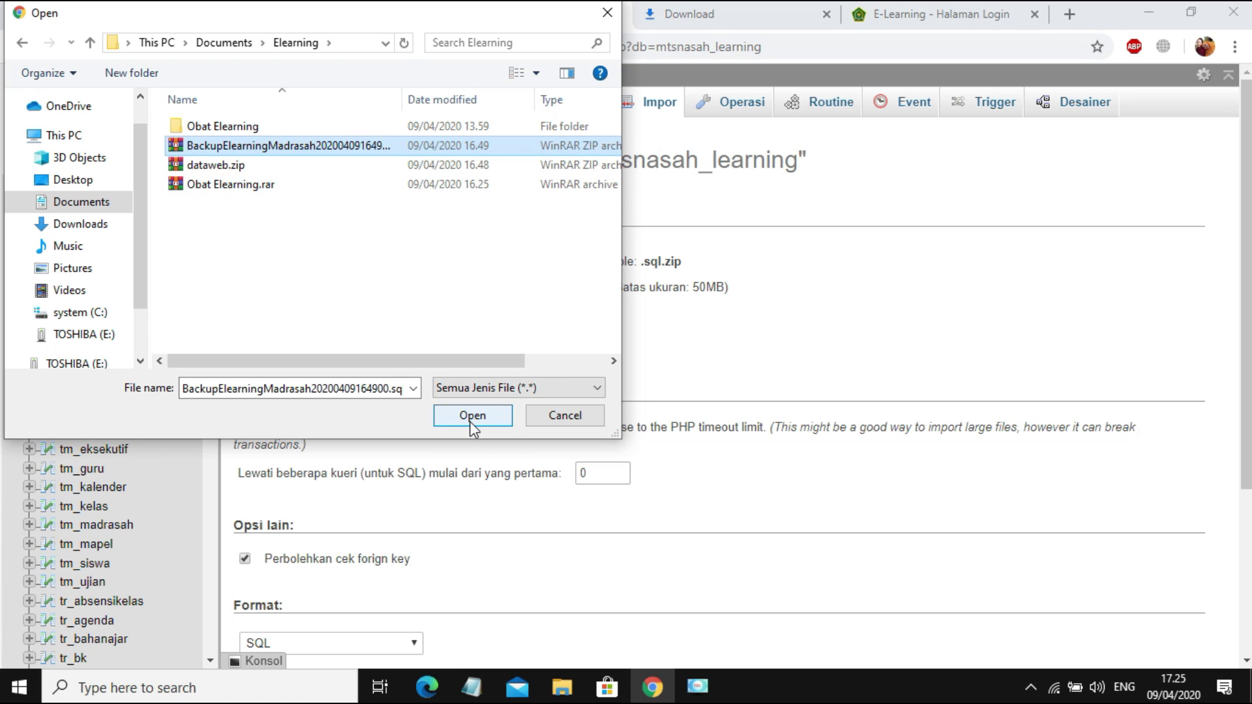
left_click(473, 417)
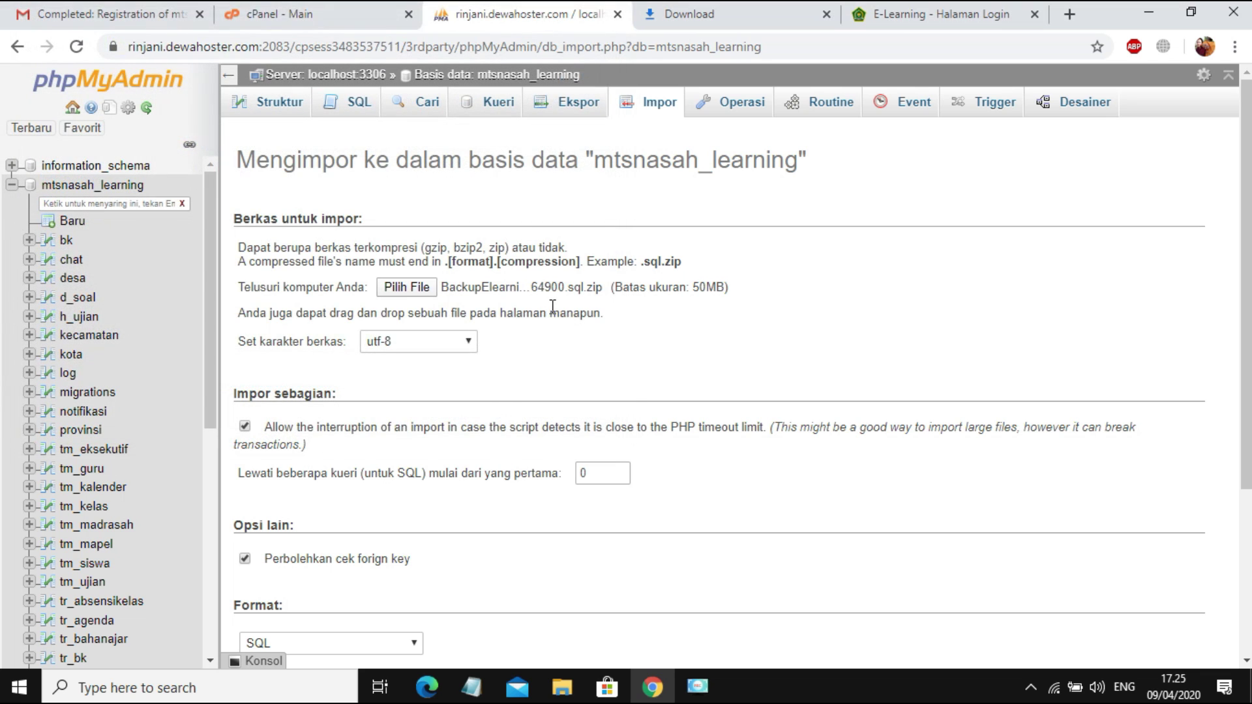
scroll(548, 312, "down", 4)
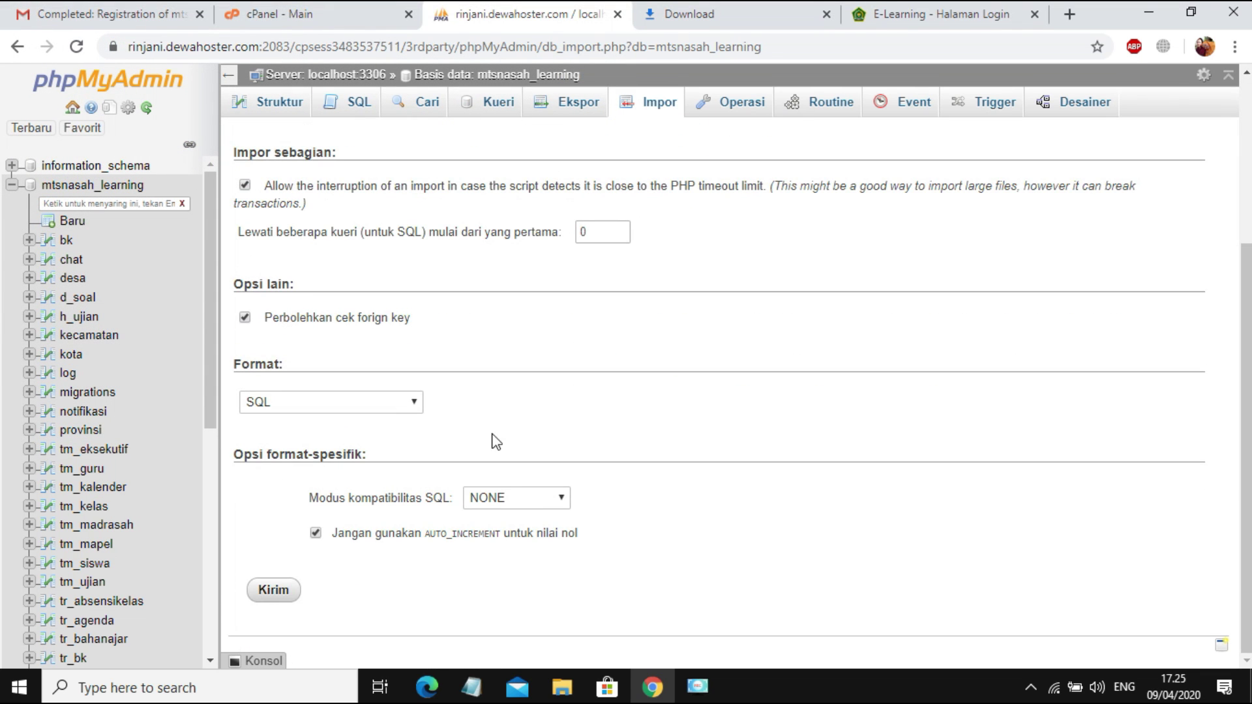
left_click(274, 590)
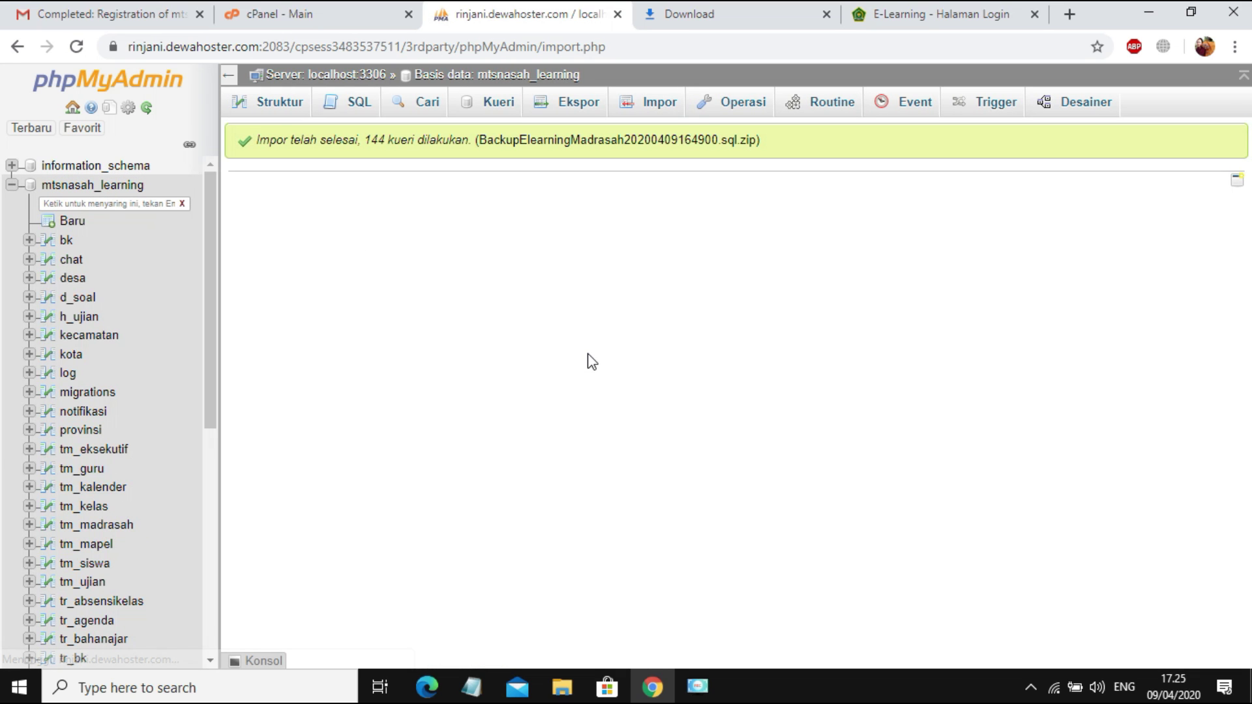
- Reload the E-Learning login page and sign in with the admin username and password
left_click(920, 14)
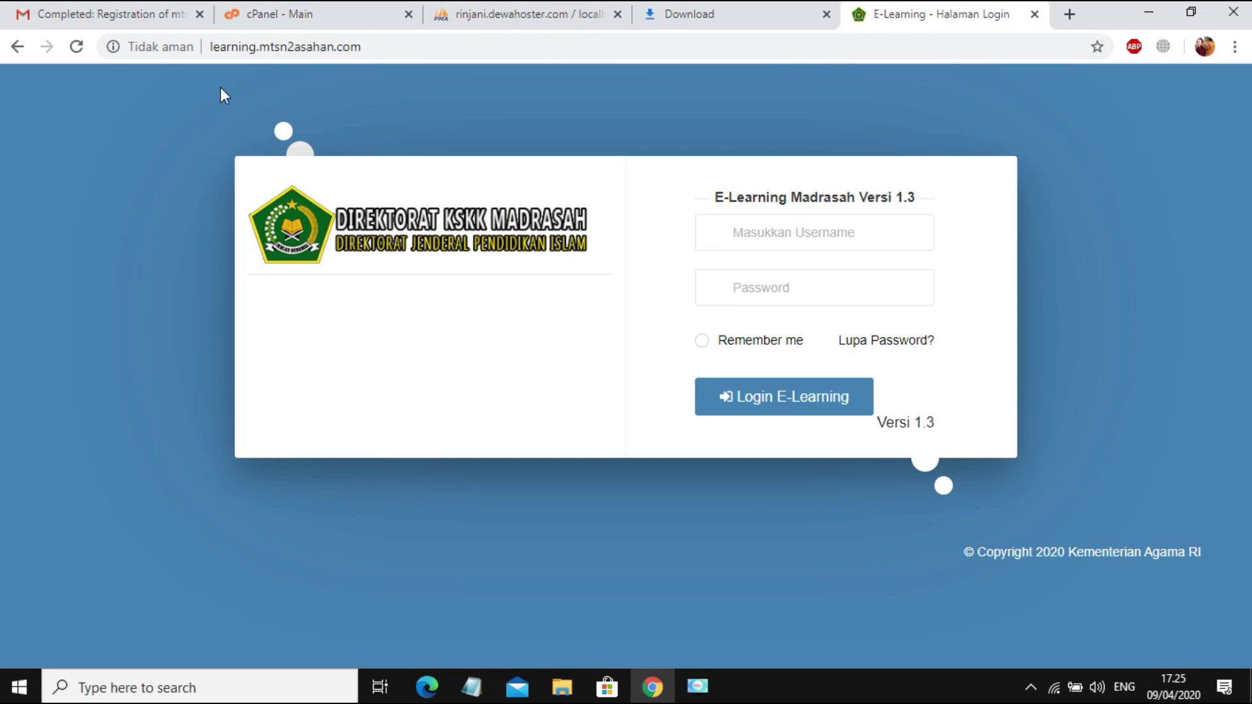
left_click(75, 48)
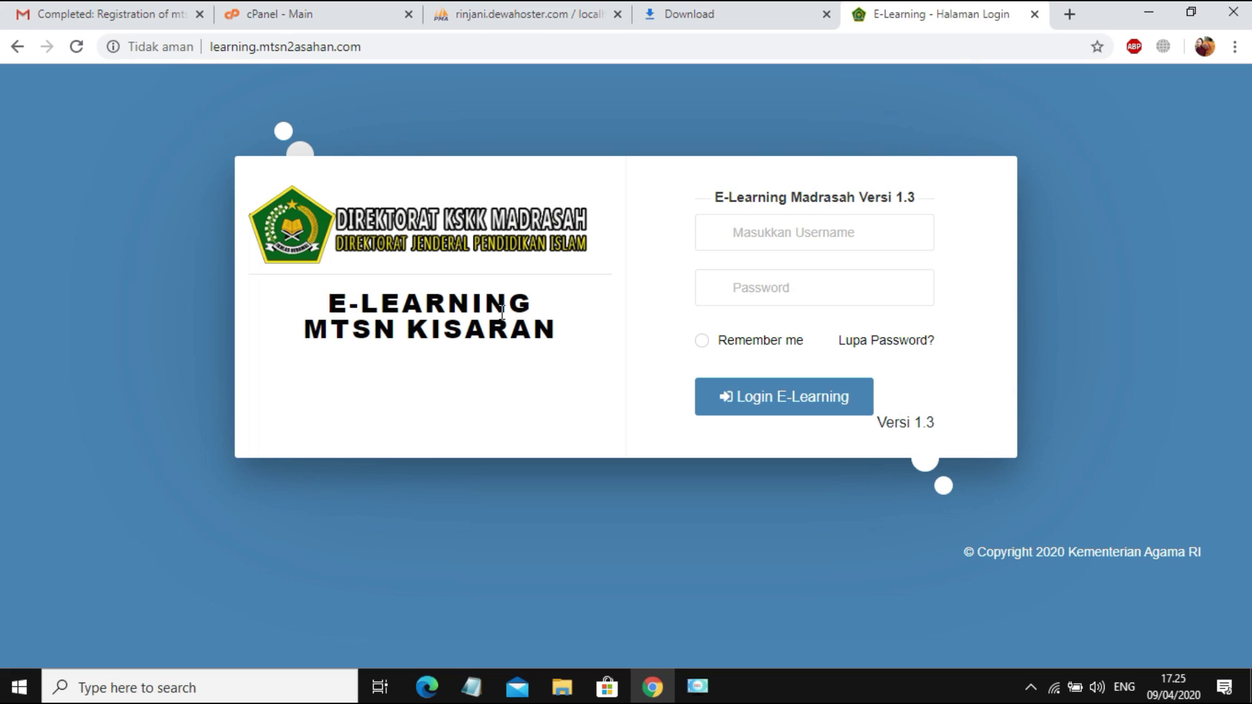
left_click(763, 232)
type("121112090002")
left_click(791, 290)
type("........")
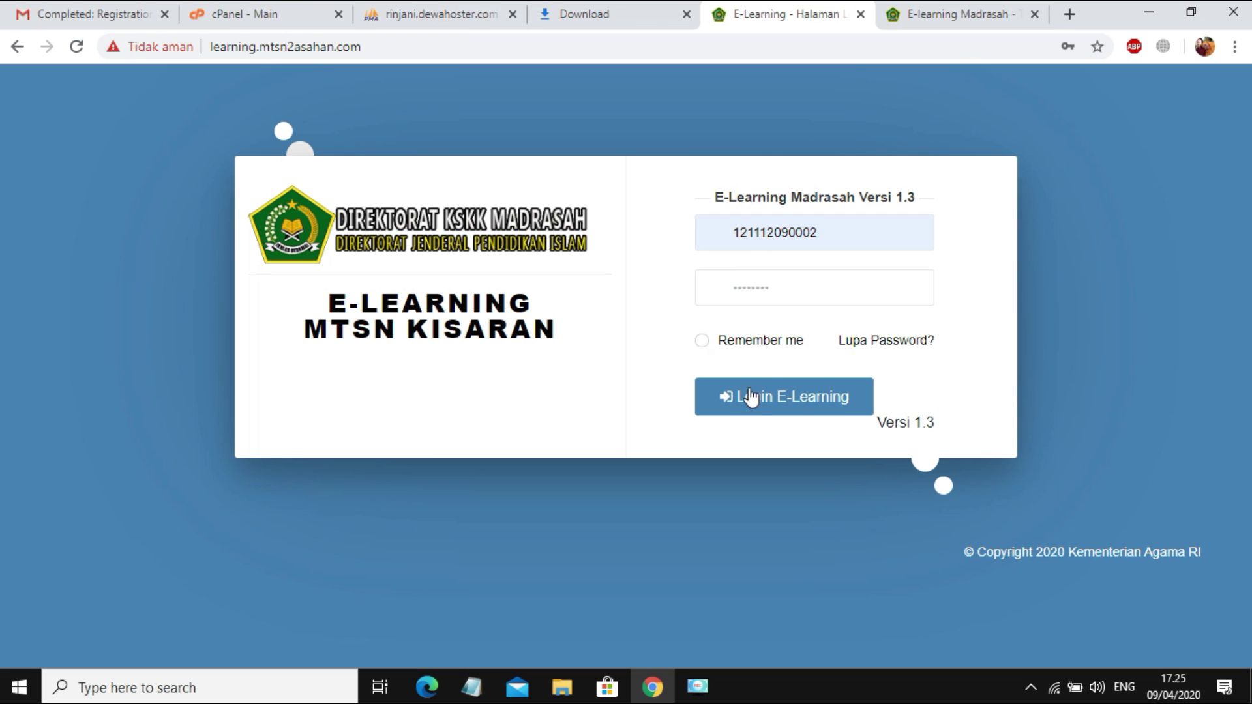
left_click(748, 396)
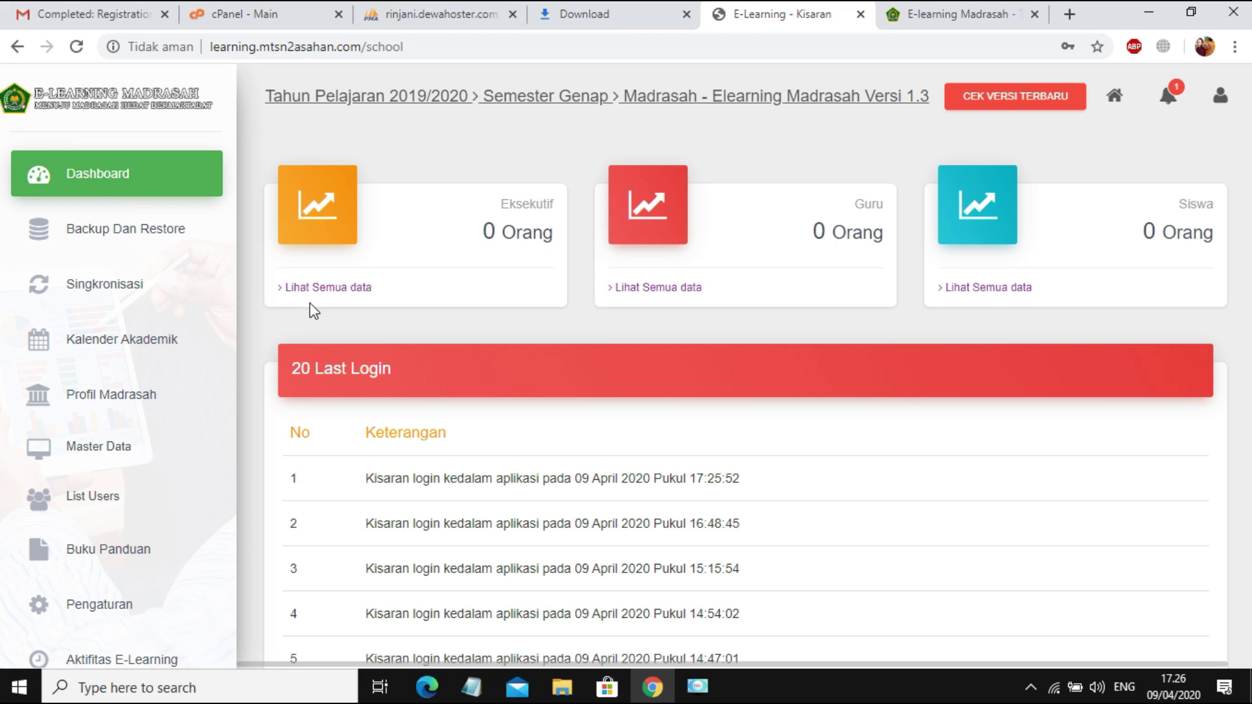
- Scroll the dashboard down to the 20 Last Login table and back up
scroll(259, 306, "down", 1)
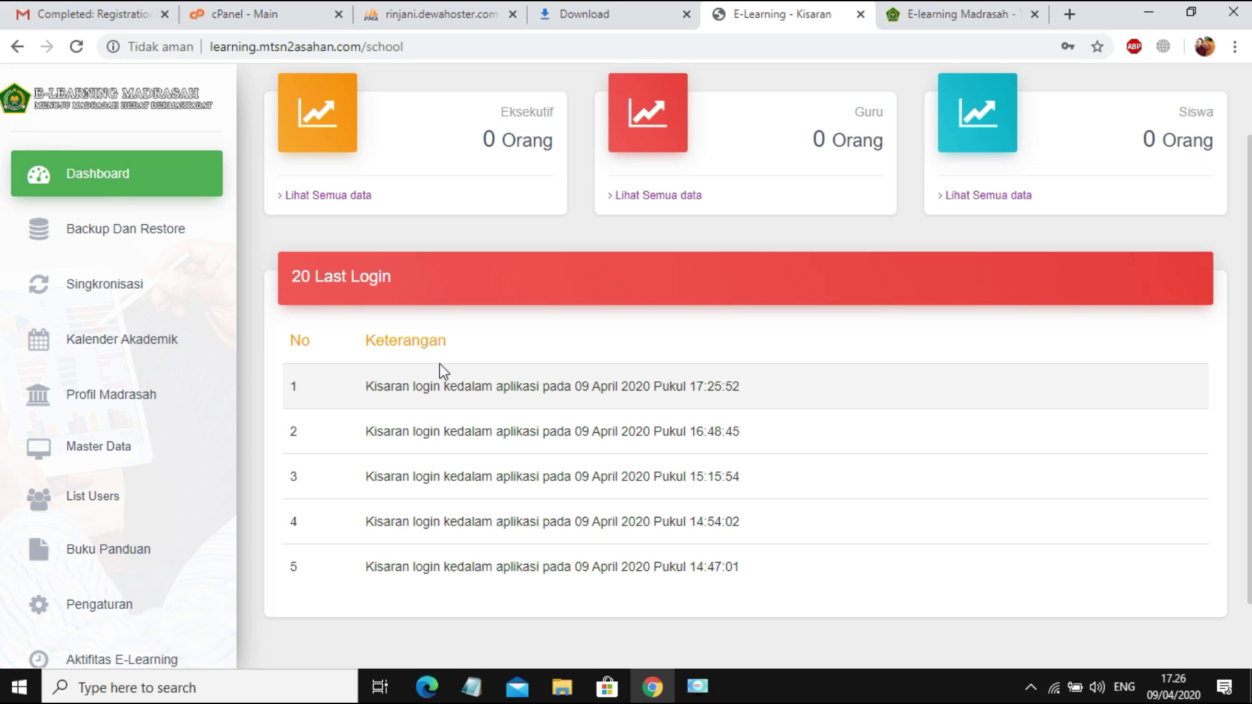
scroll(497, 262, "up", 1)
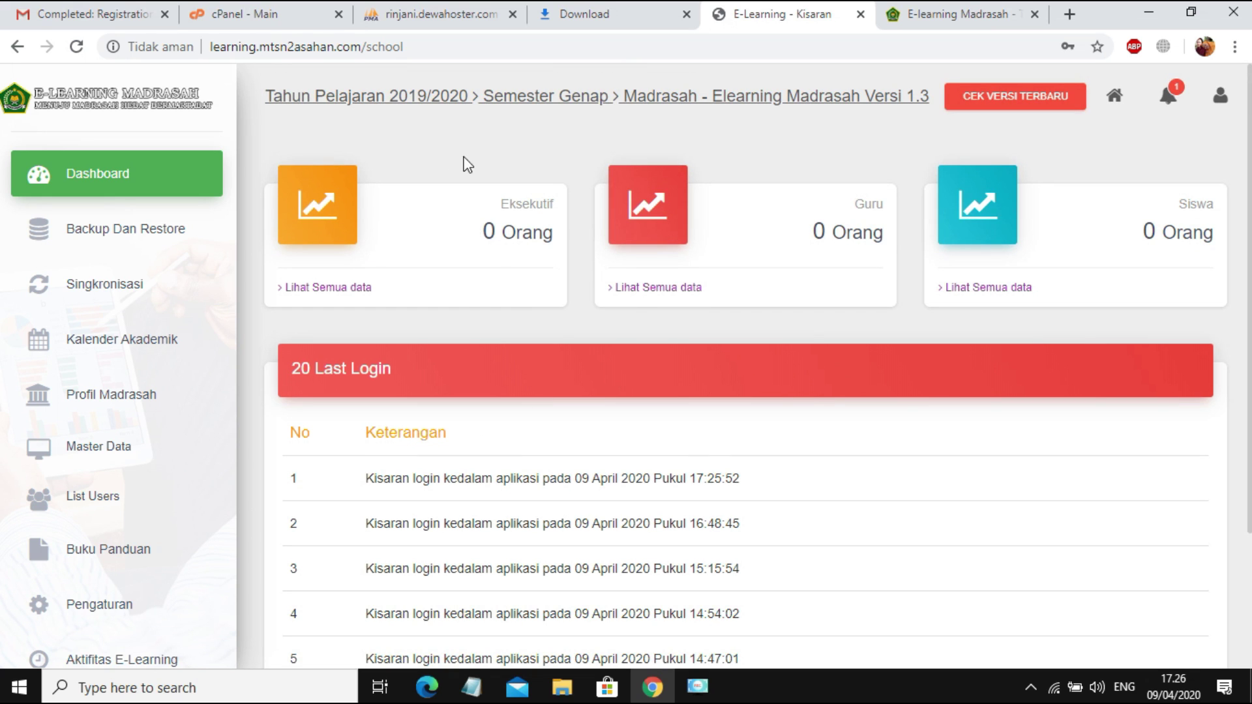